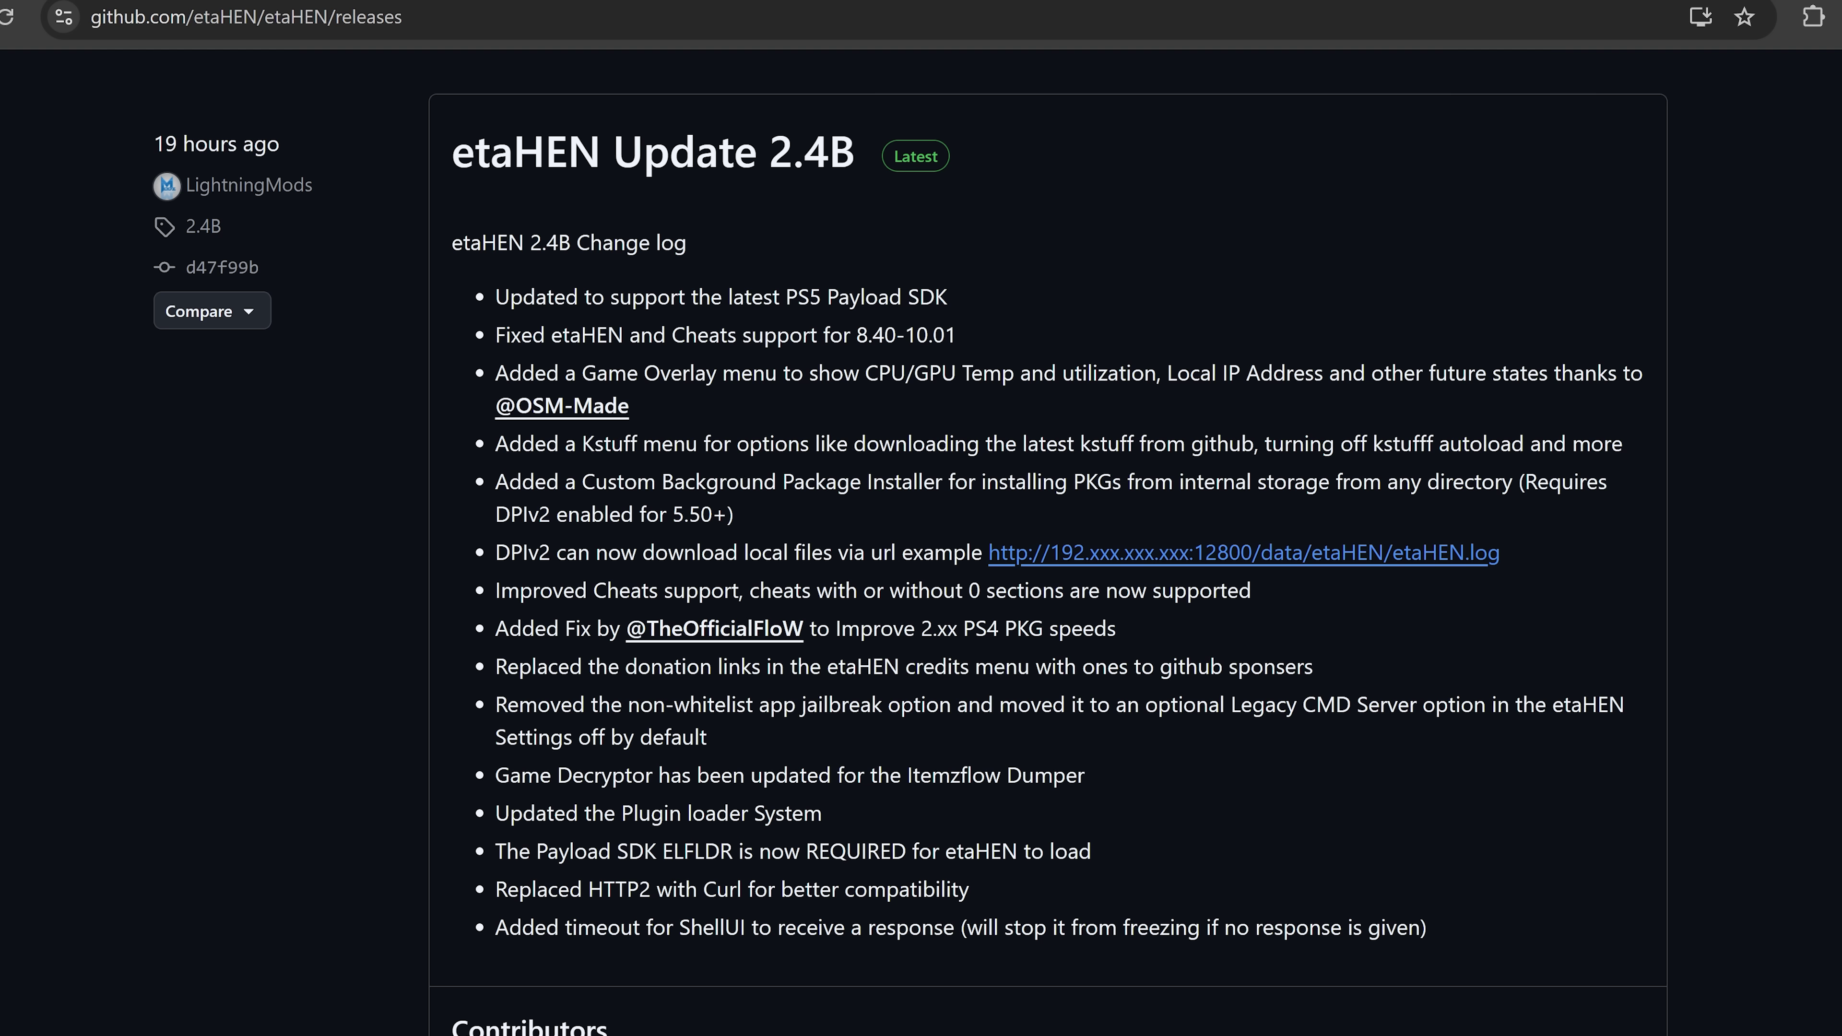
Review the etaHEN 2.4B change log, including the 8.40-10.01 support entry, and locate the etaHEN-2.4B.bin asset.
drag(858, 335, 996, 335)
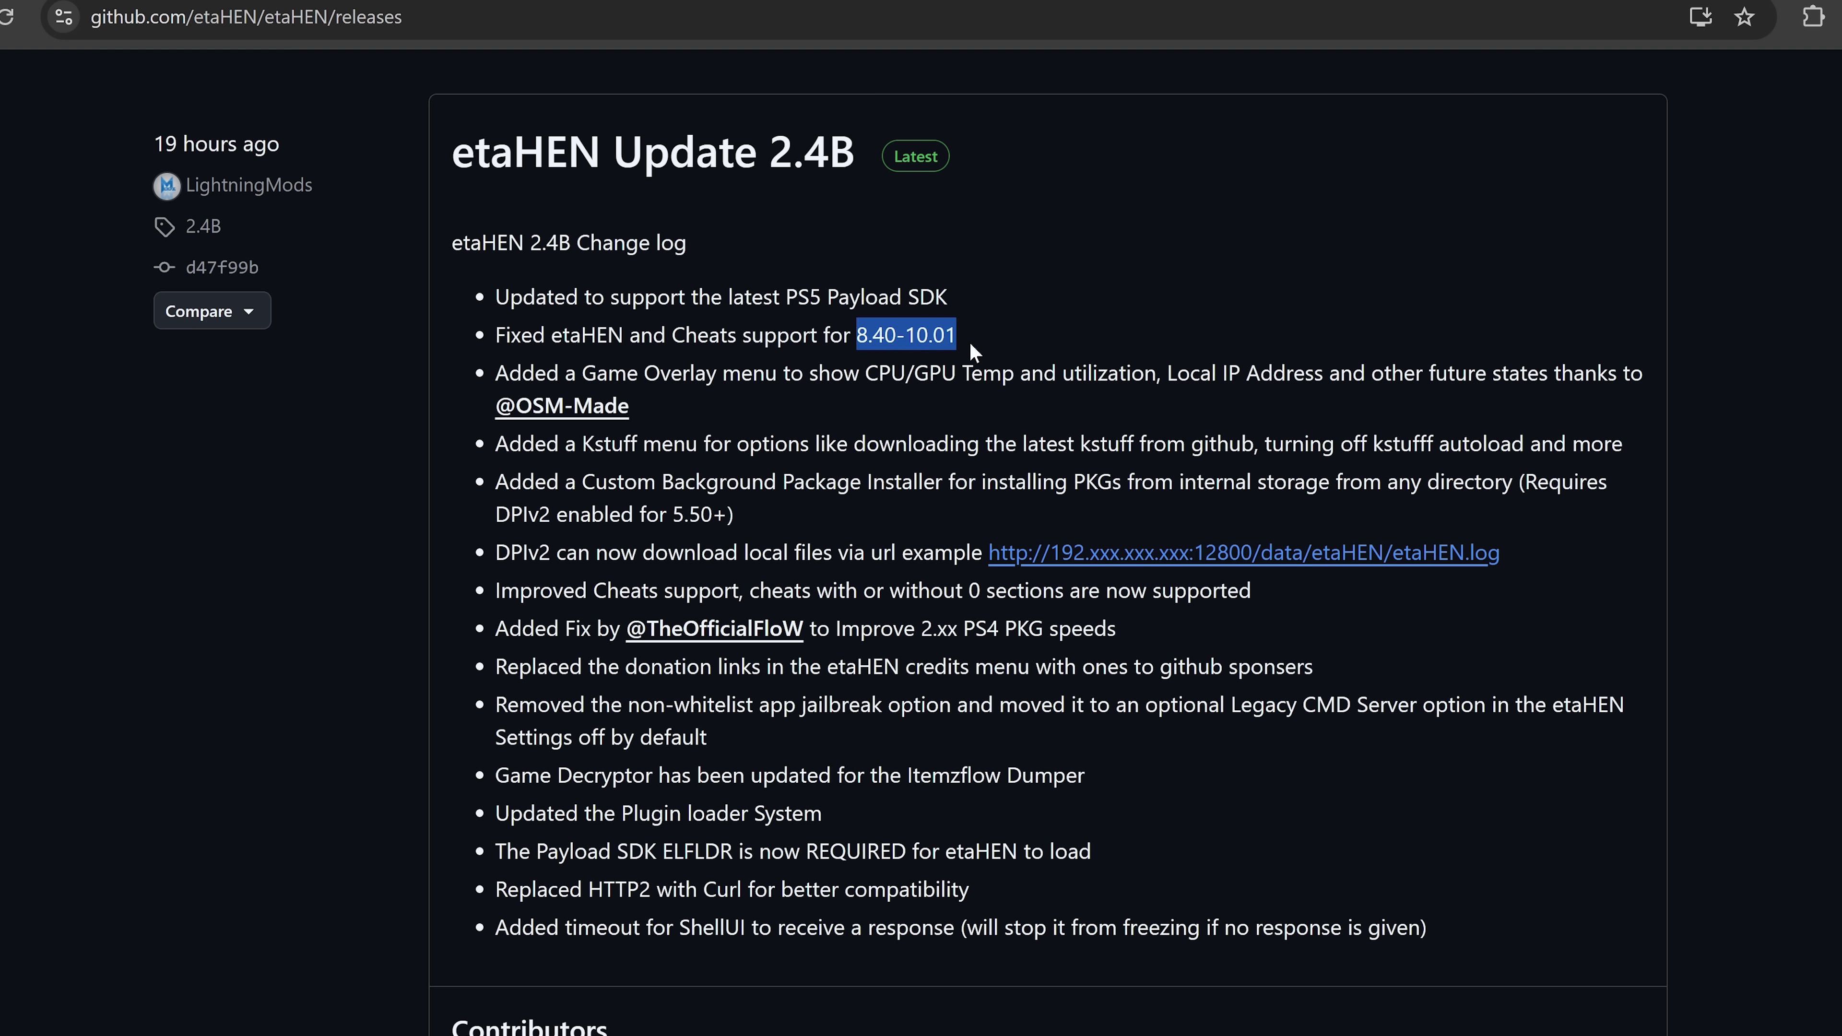
drag(546, 336, 1024, 350)
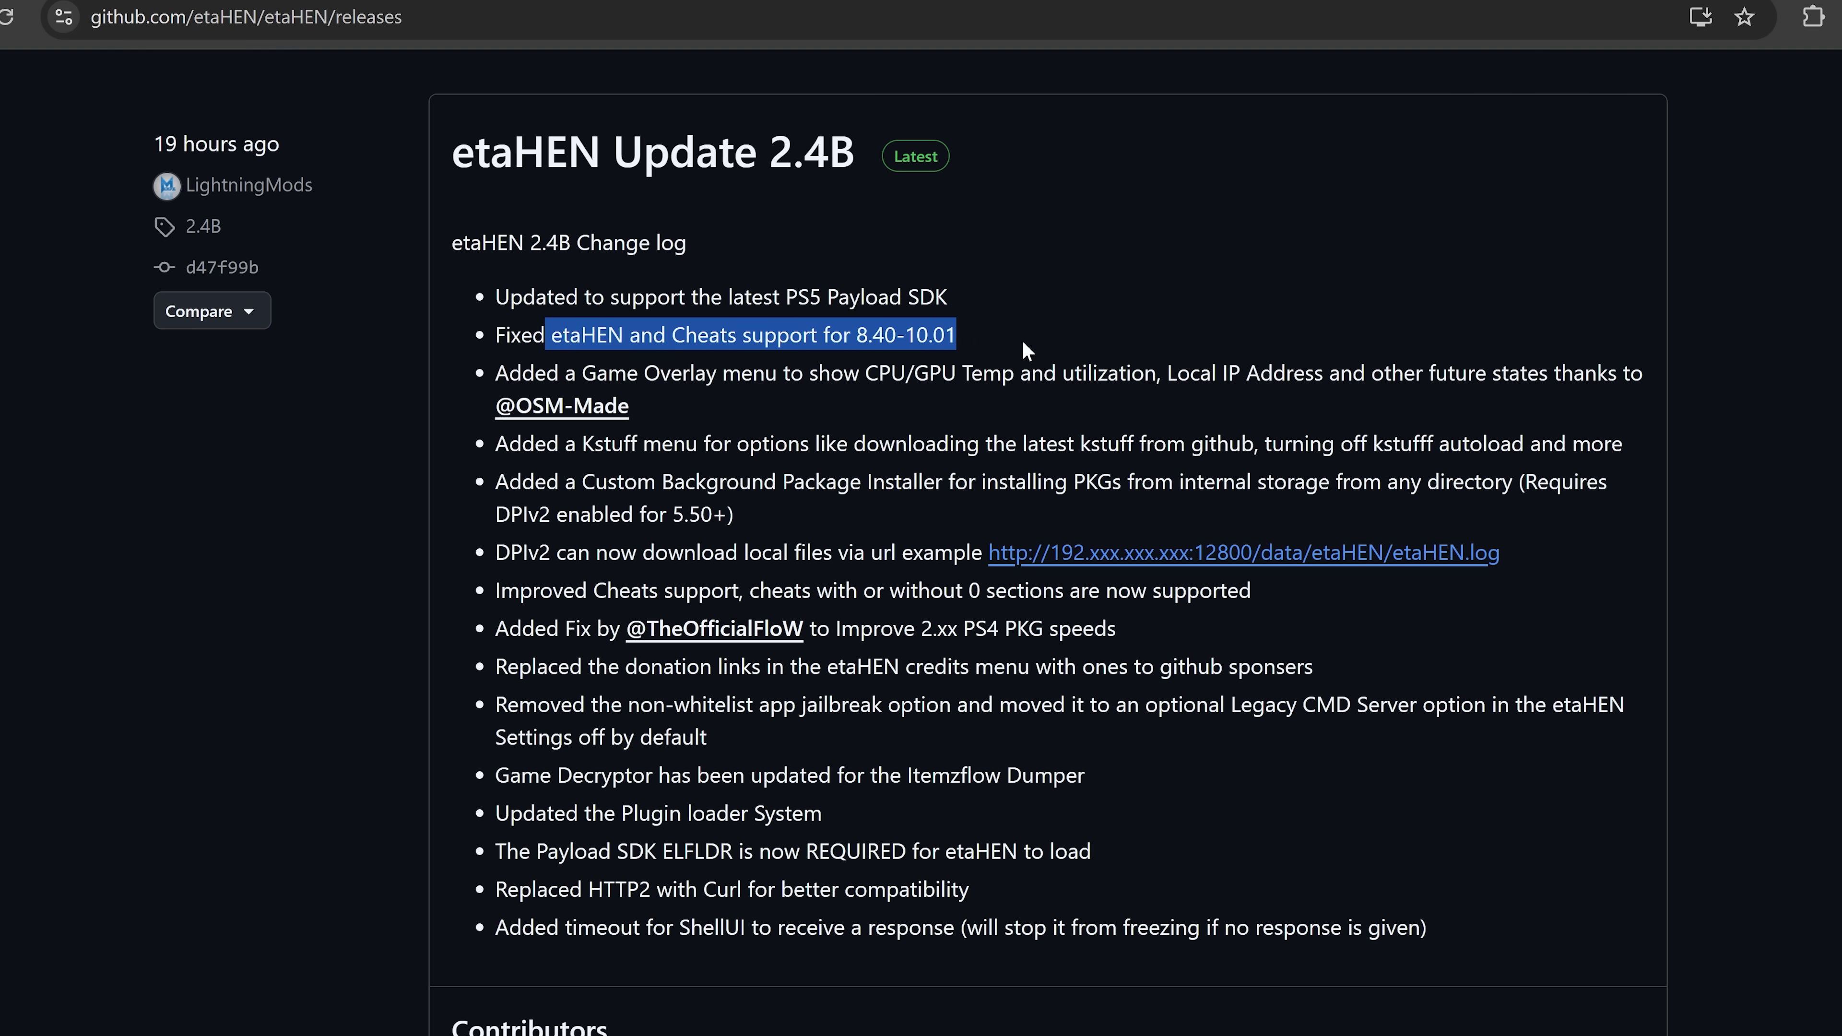
click(1024, 344)
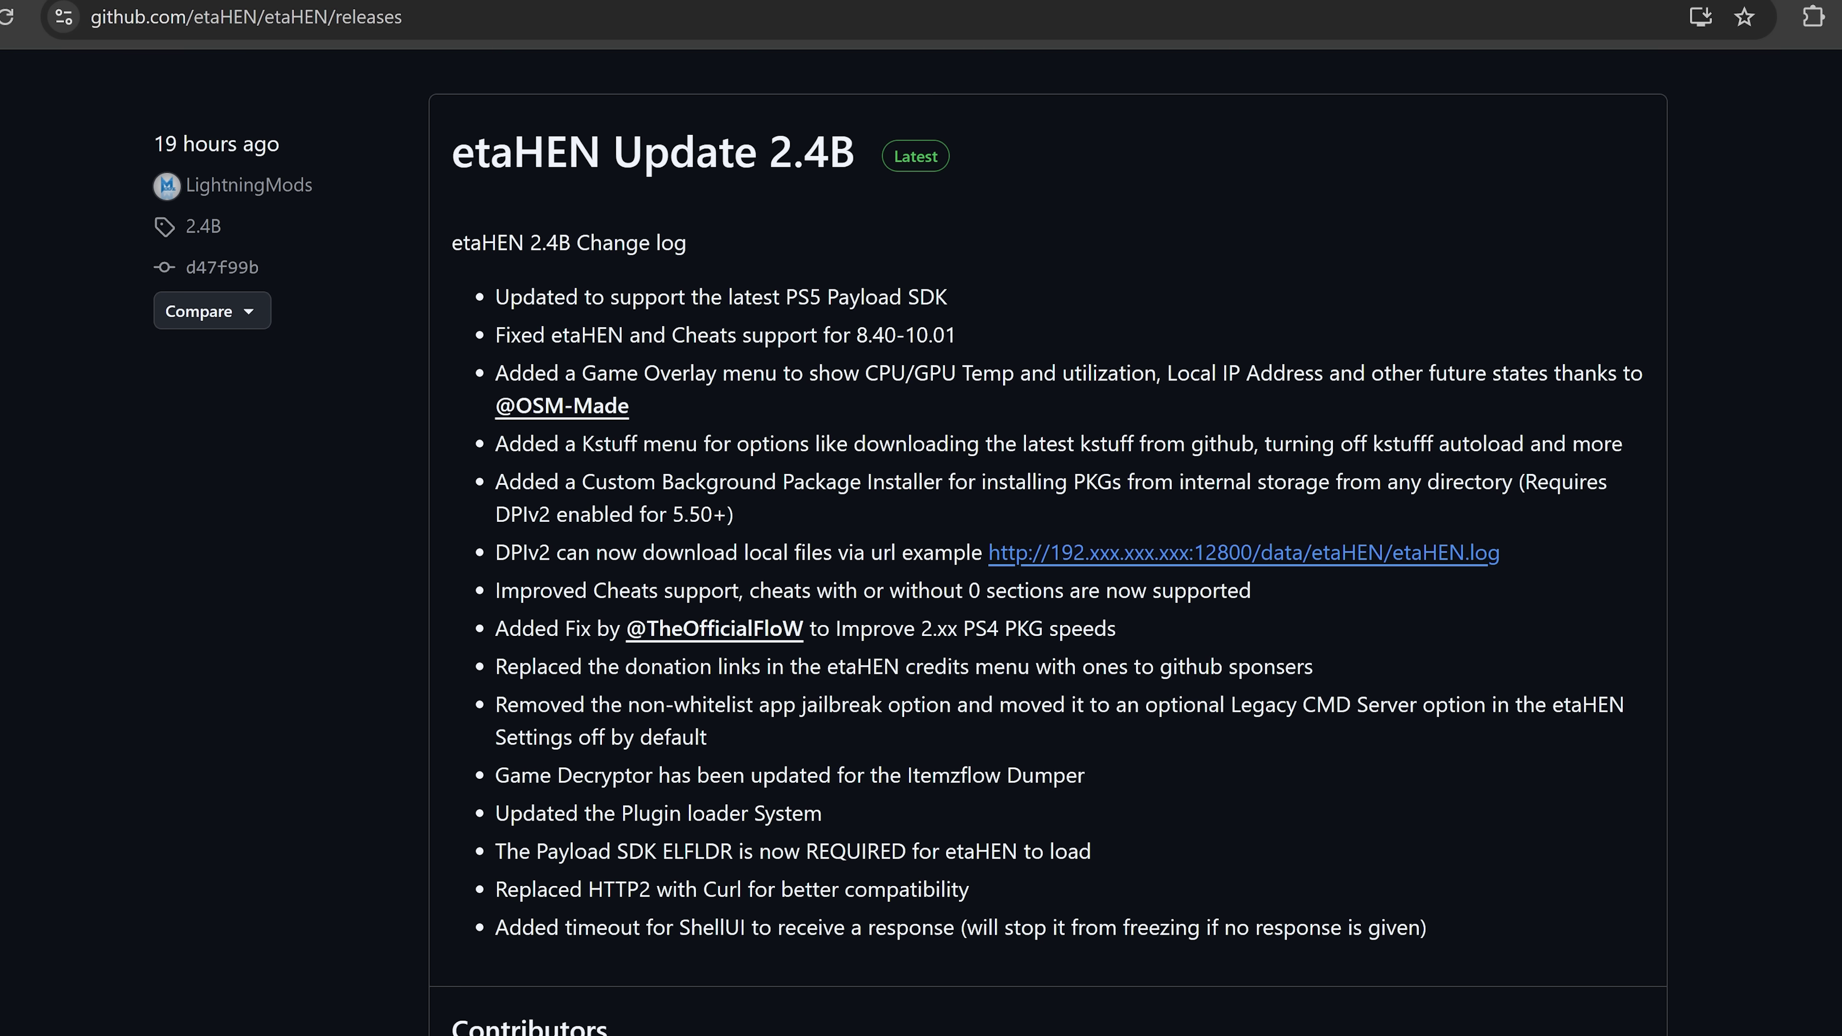
scroll(794, 406, down, 10)
drag(718, 459, 469, 449)
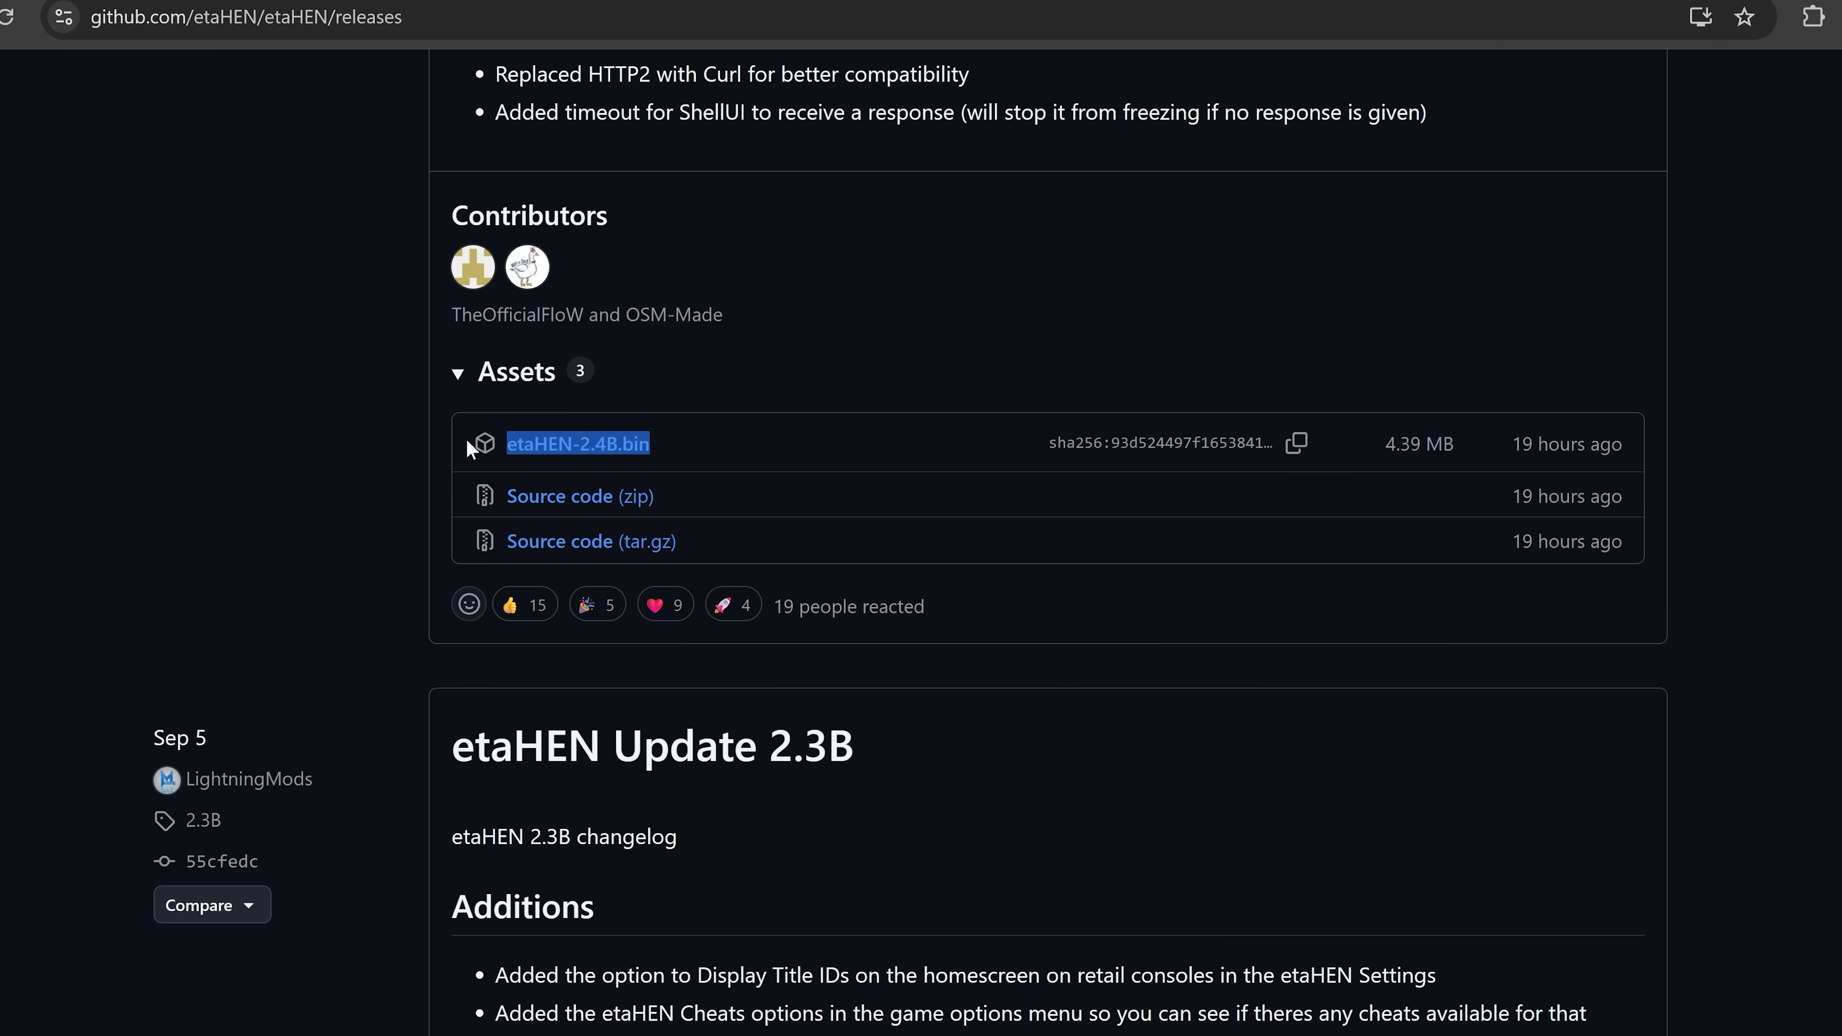
scroll(806, 580, up, 10)
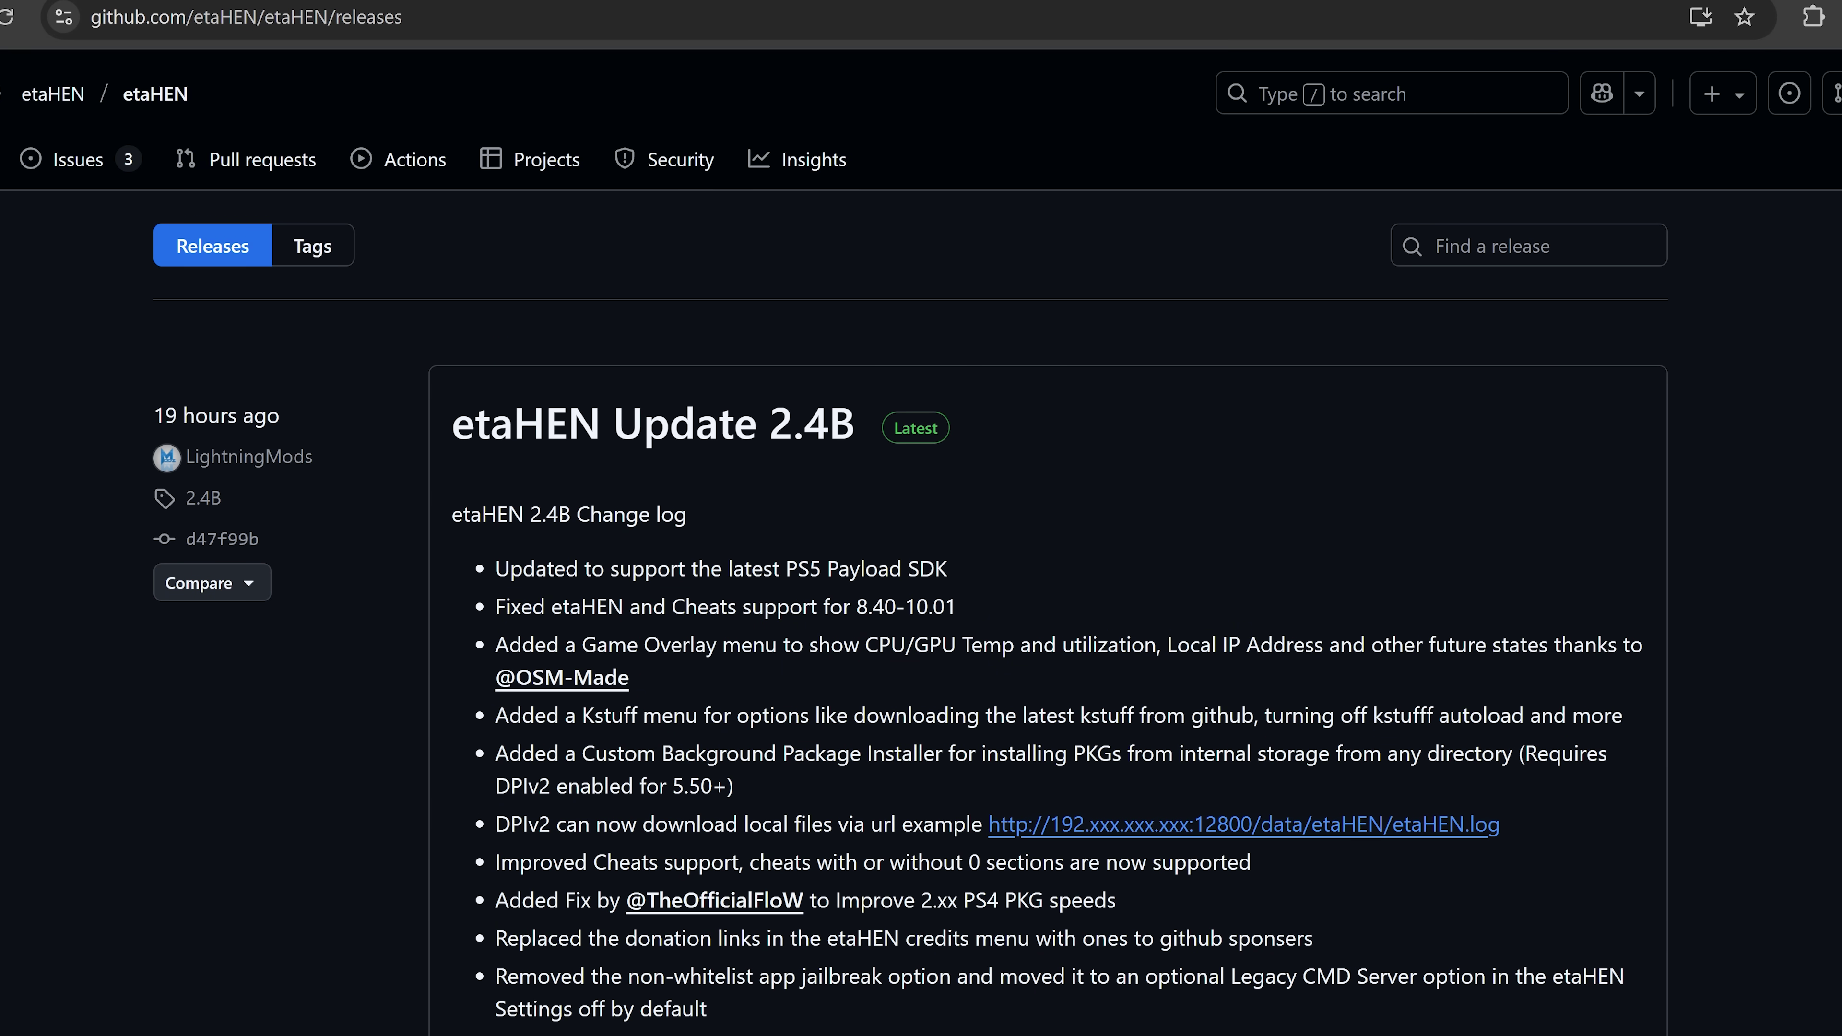
Examine the ps5_y2jb_autoloader v0.3 release assets and the download options for Itemzflow Game Manager.
key(ctrl+Tab)
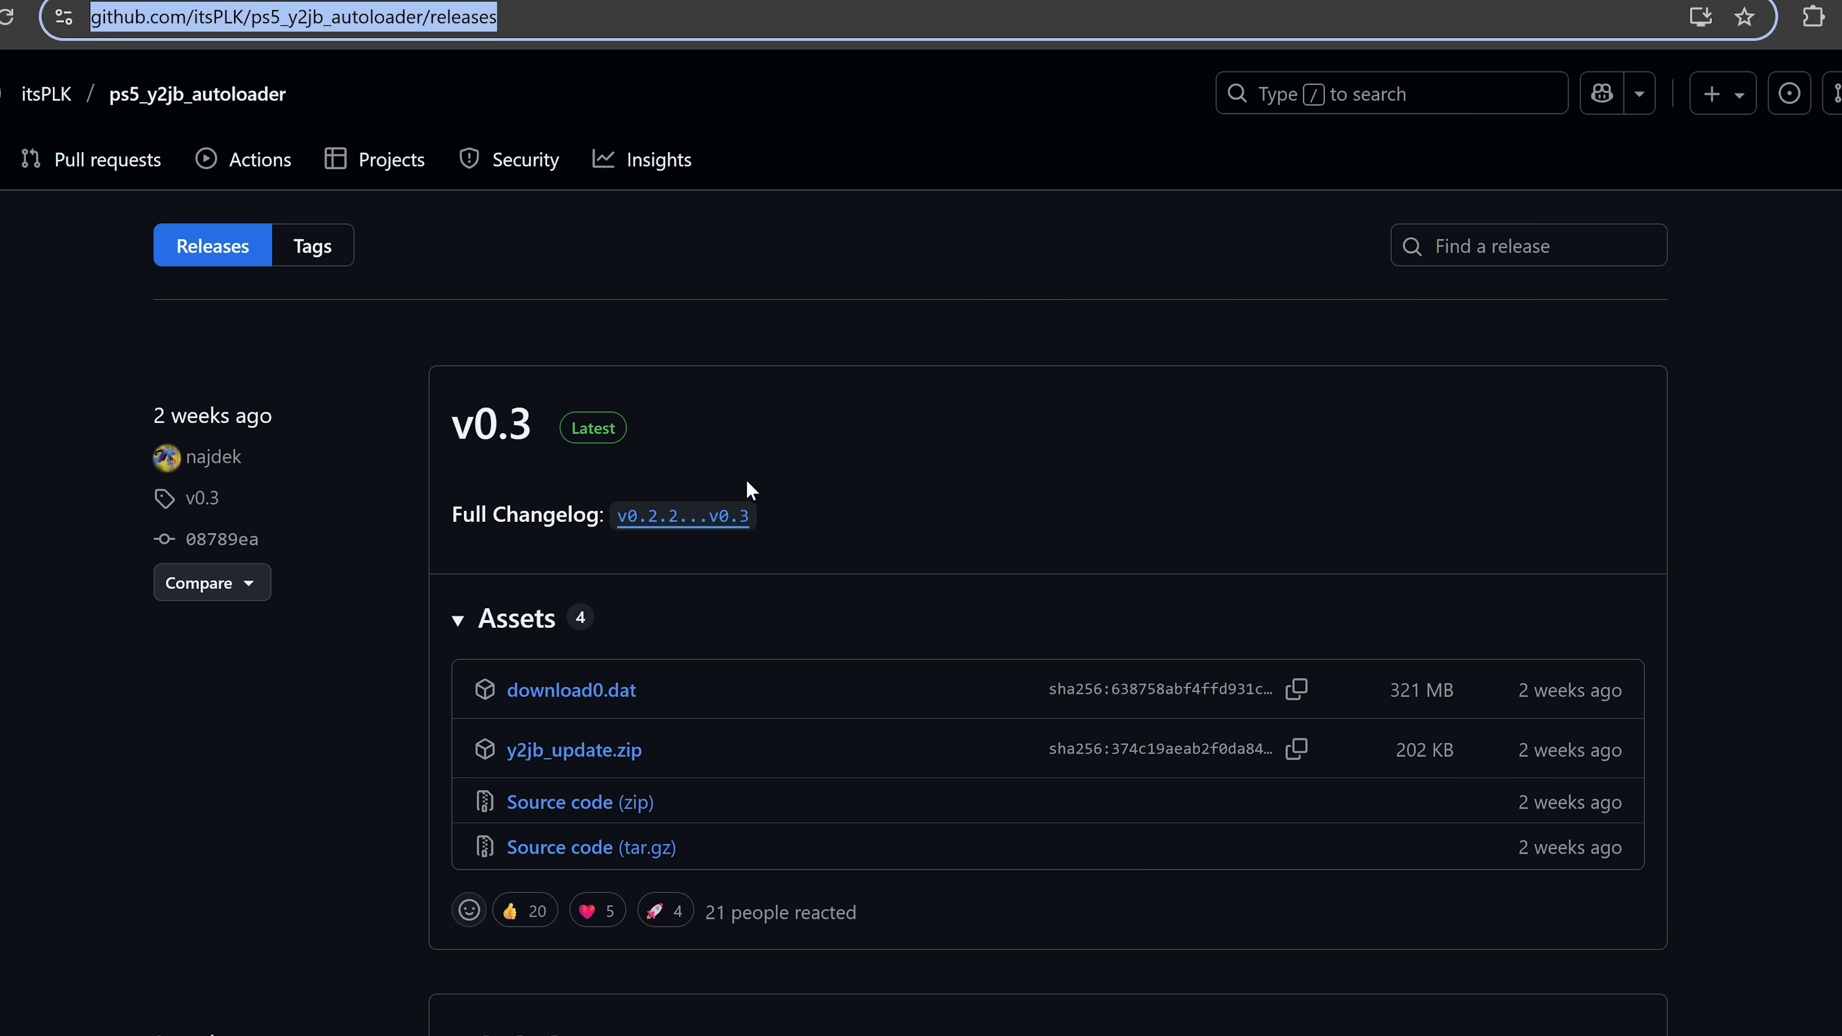
scroll(751, 491, down, 2)
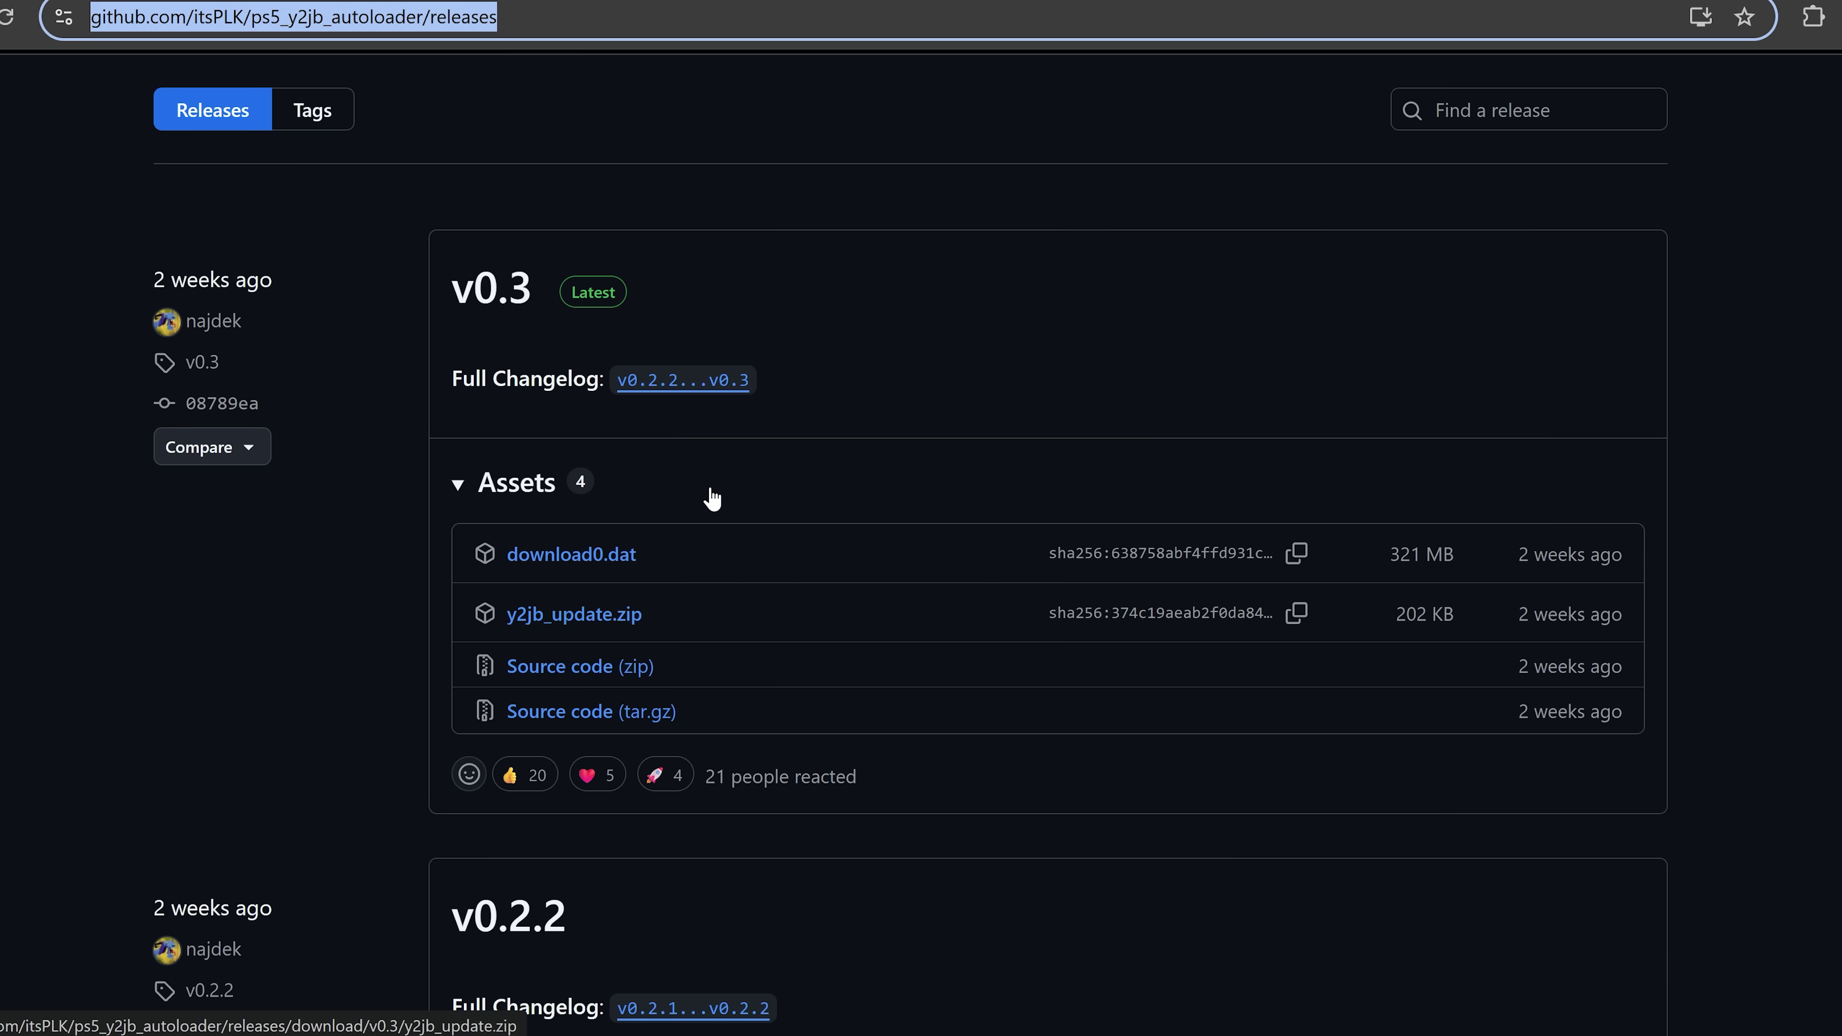
scroll(712, 498, up, 2)
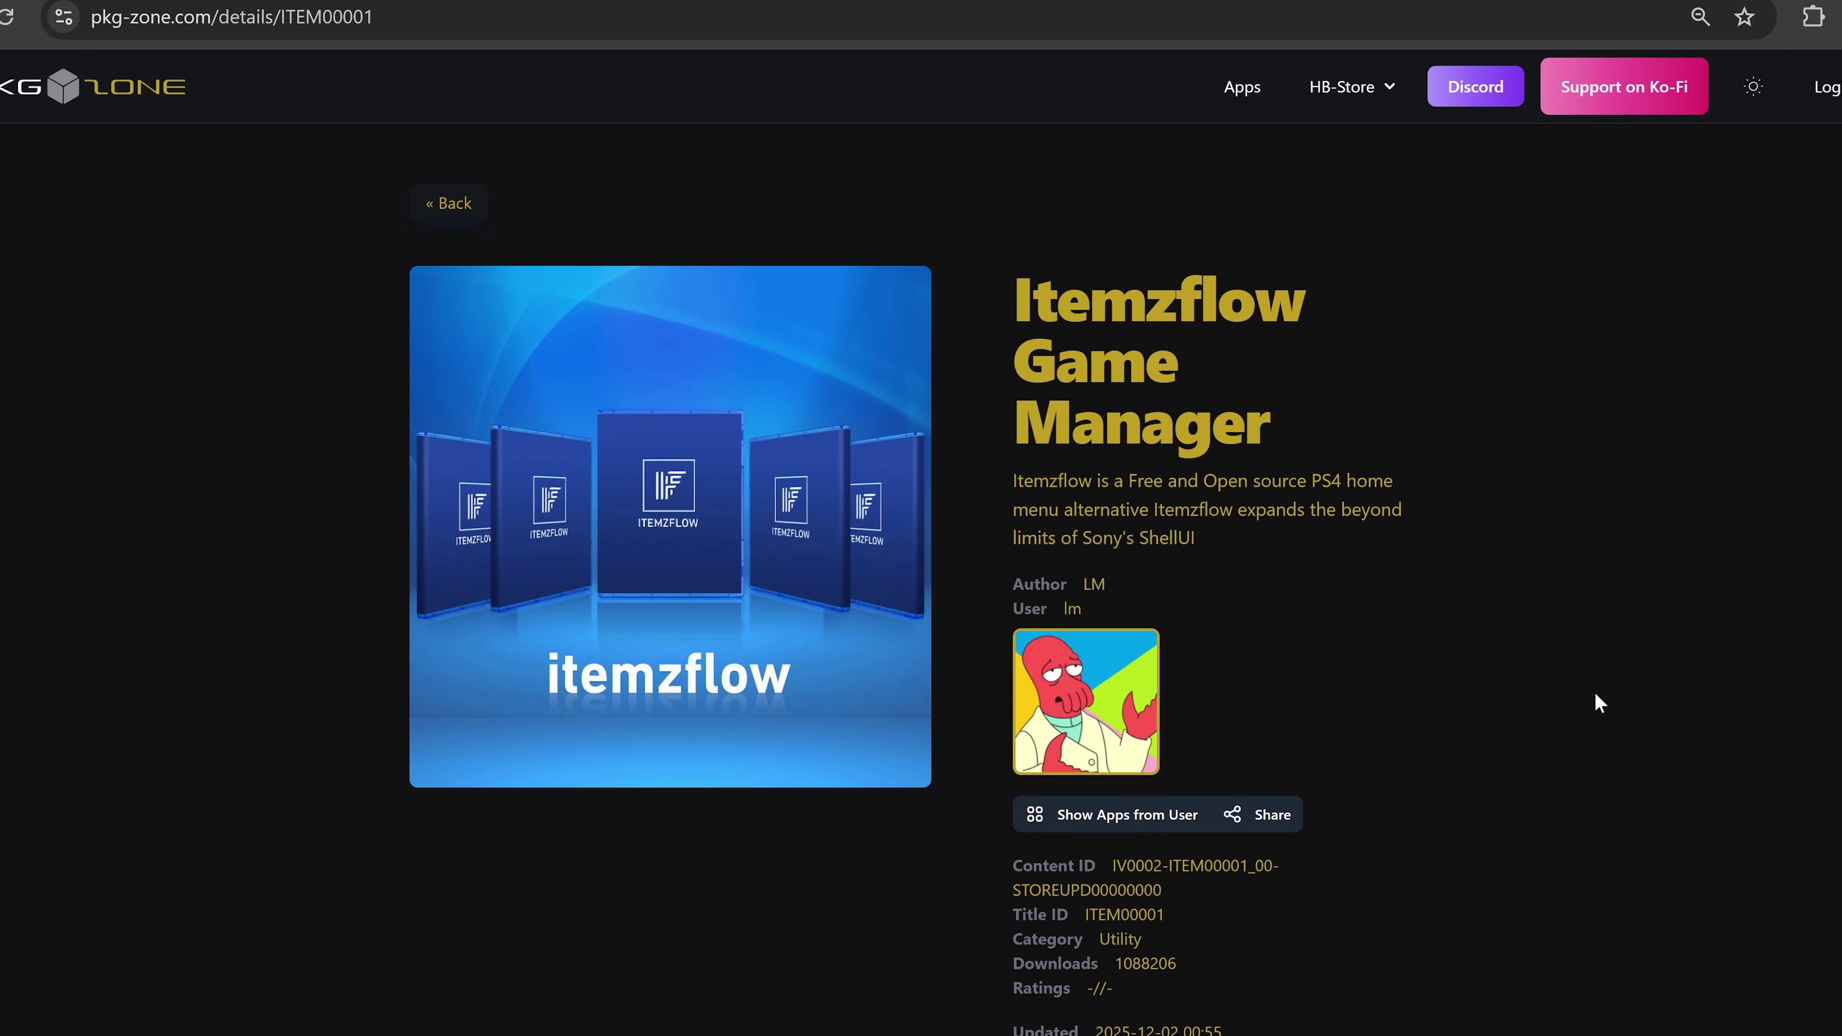
scroll(1296, 700, down, 5)
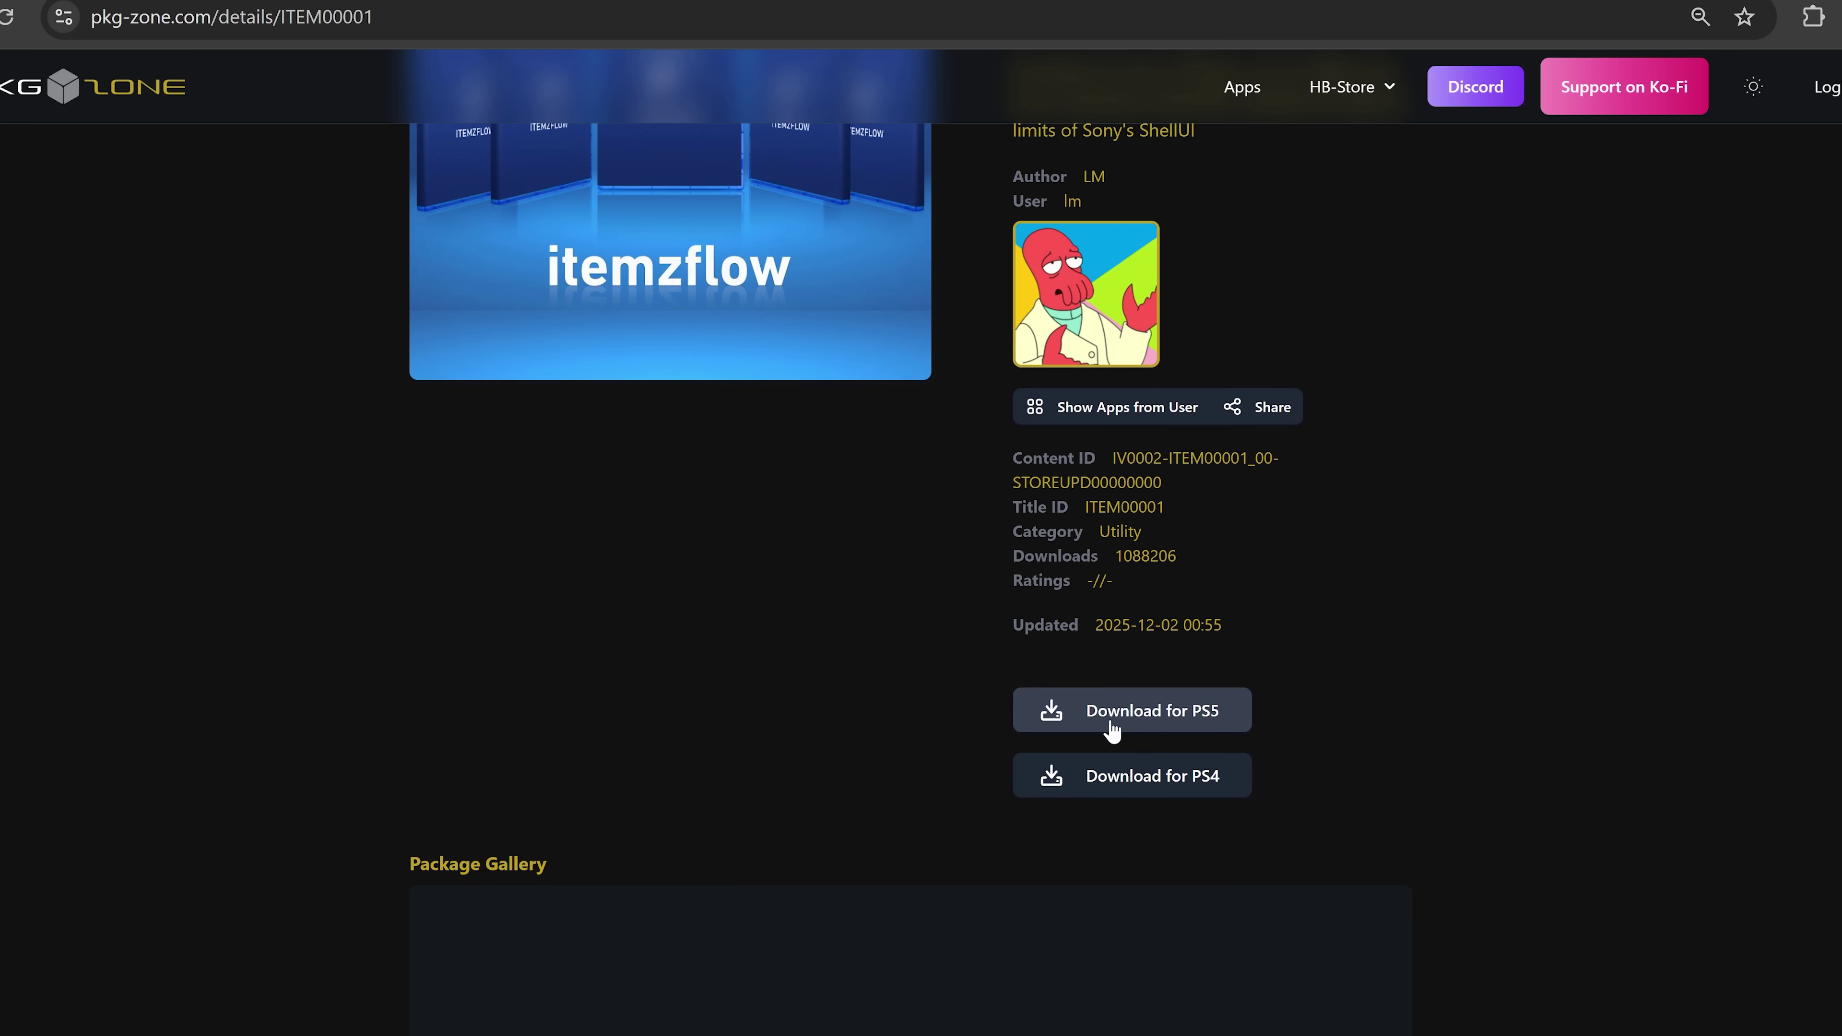
scroll(739, 341, up, 5)
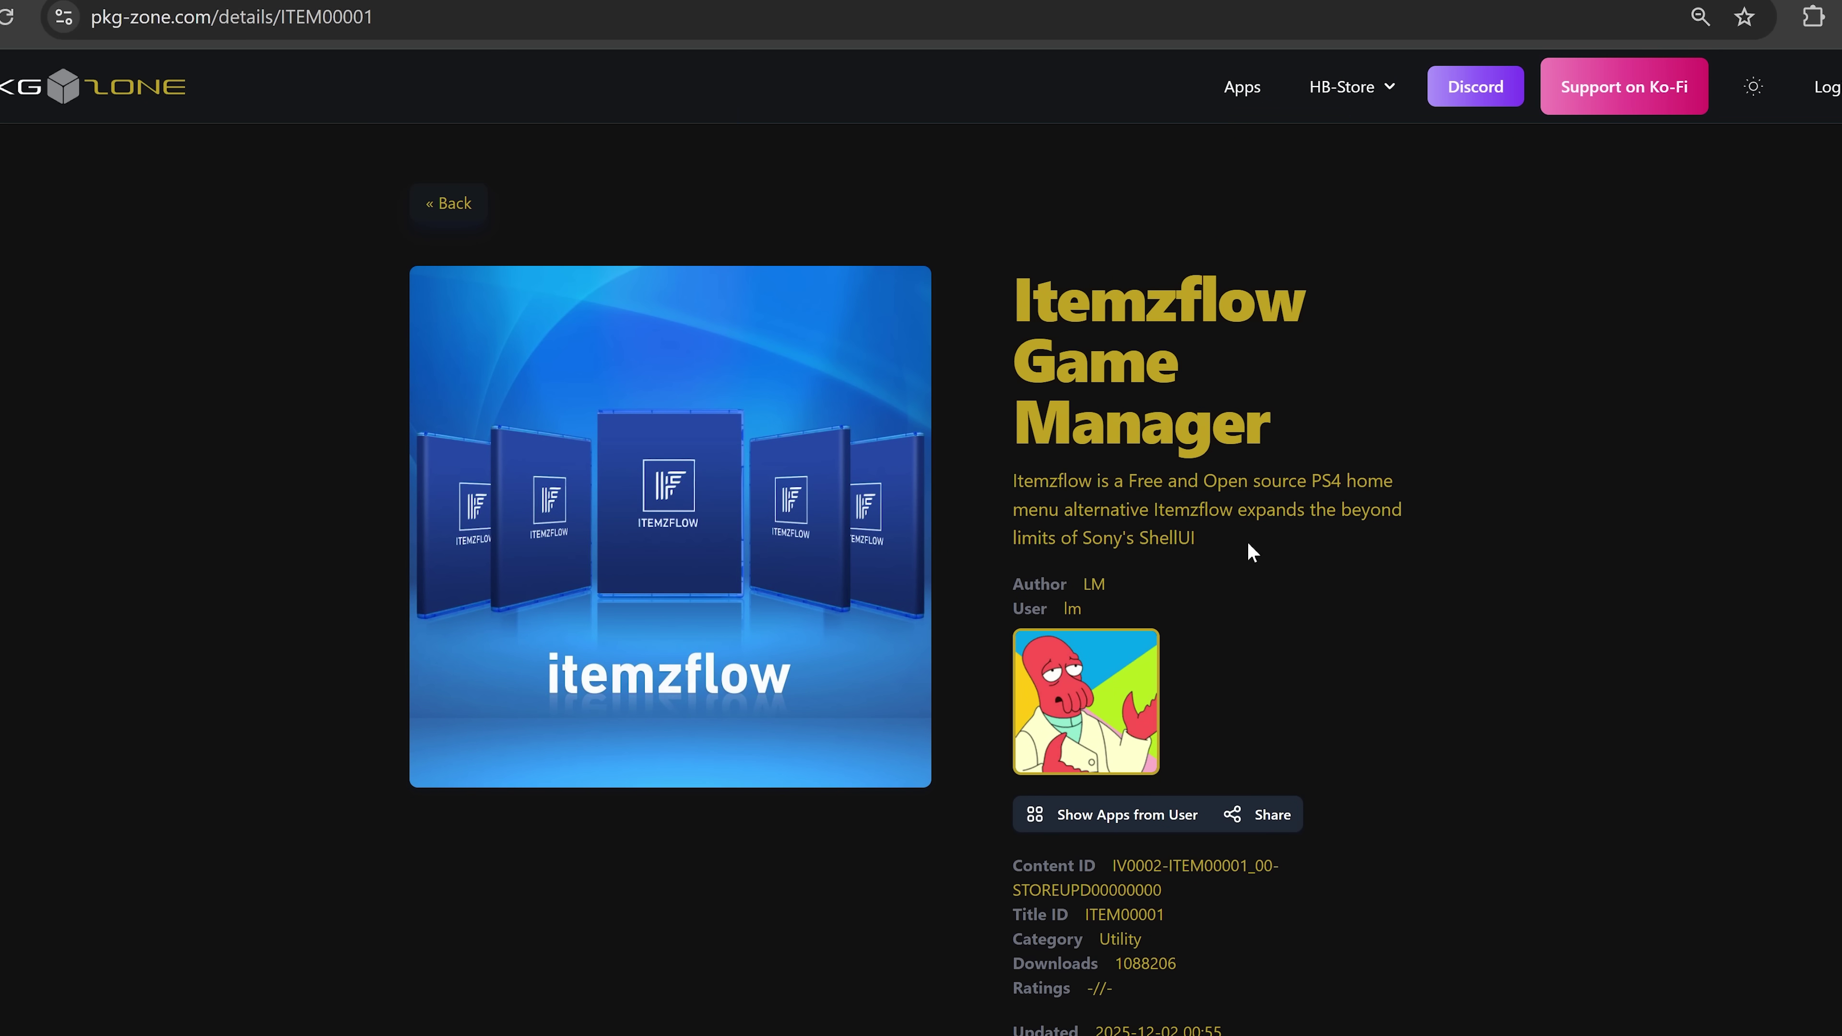
Return to the PKG-Zone app list and filter it to Playstation 5 apps.
key(alt+Left)
click(645, 233)
click(630, 335)
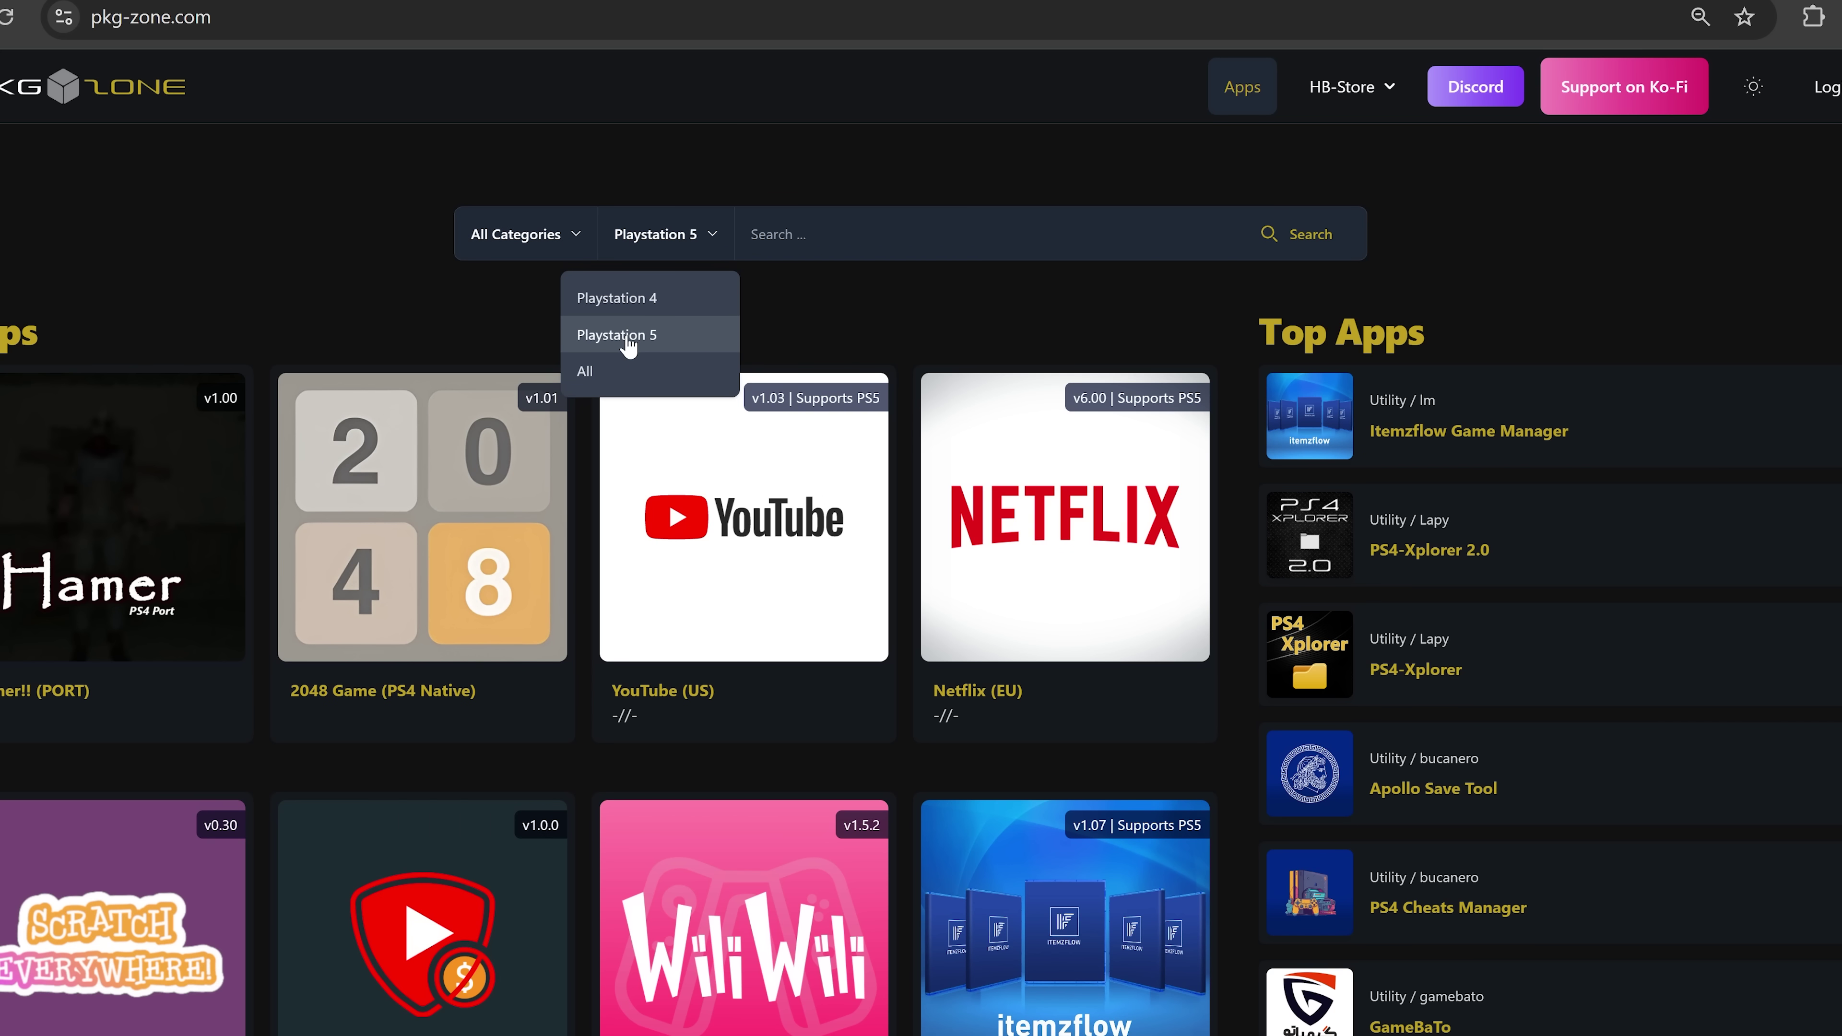
scroll(538, 535, down, 5)
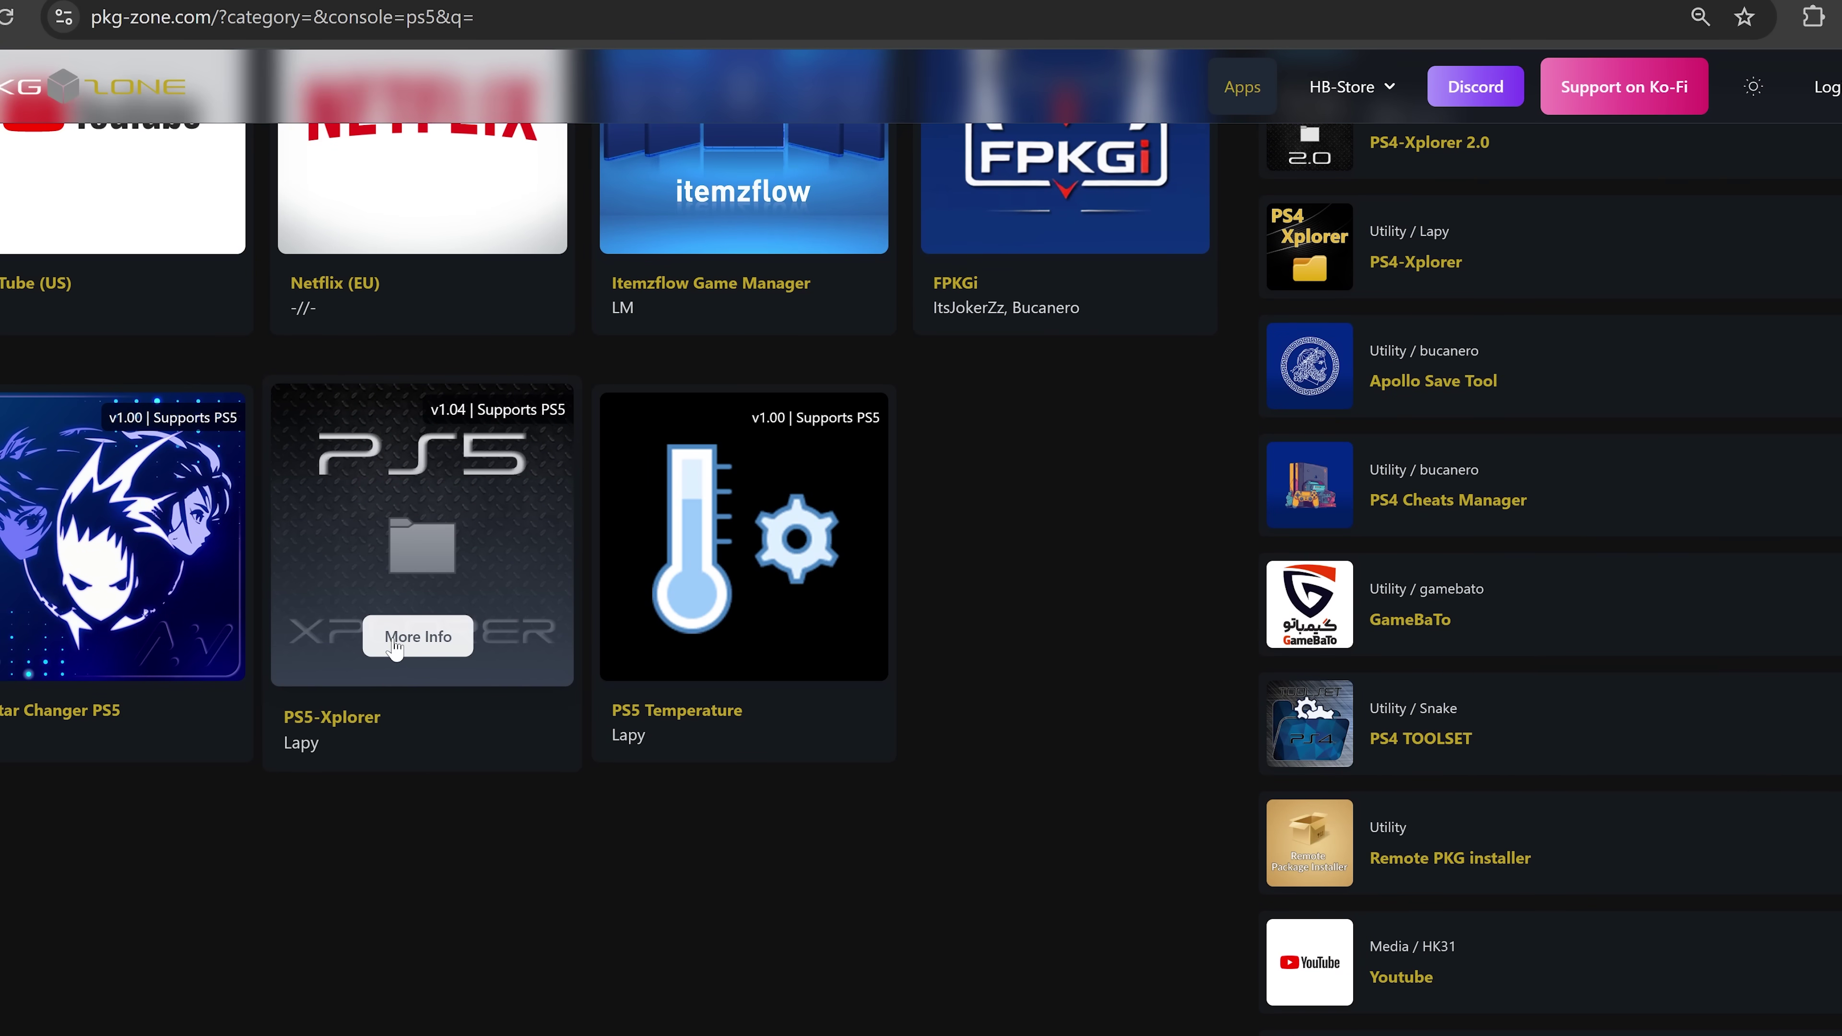
Open the PS5-Xplorer details page and download its package for PS5.
click(411, 635)
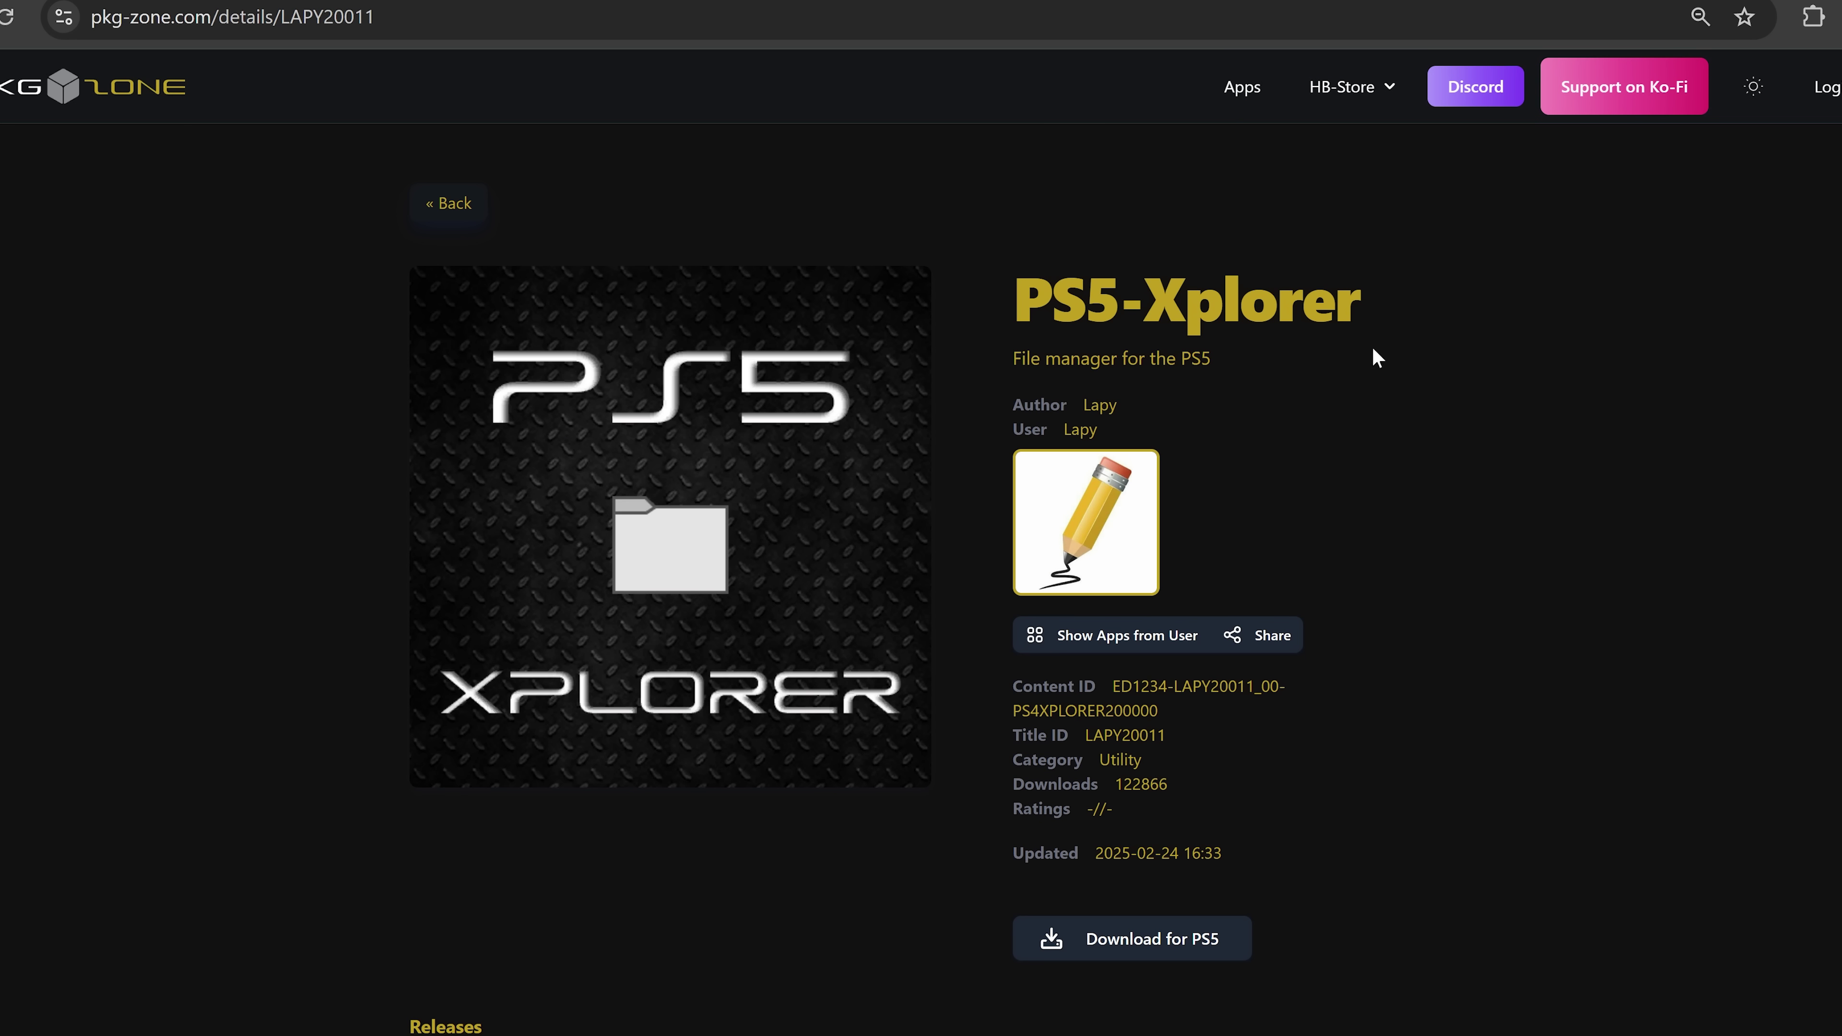
scroll(1374, 354, down, 1)
scroll(1132, 668, down, 3)
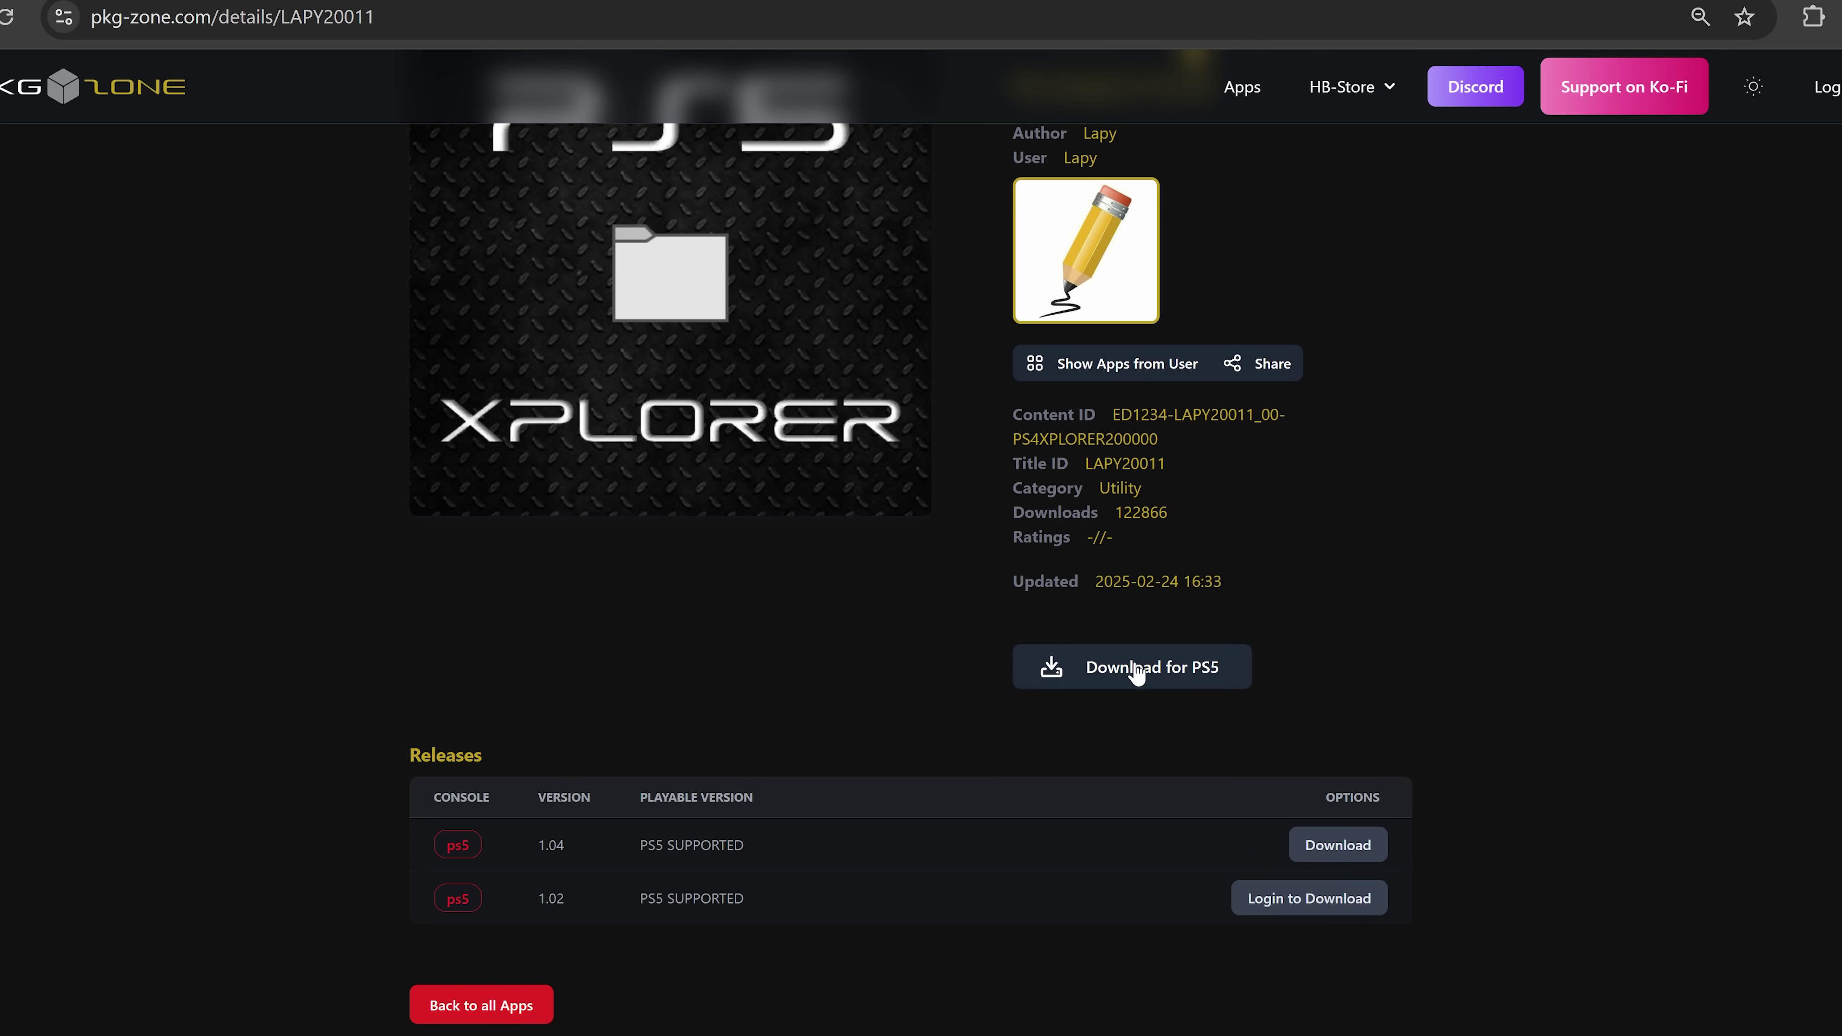
click(1097, 677)
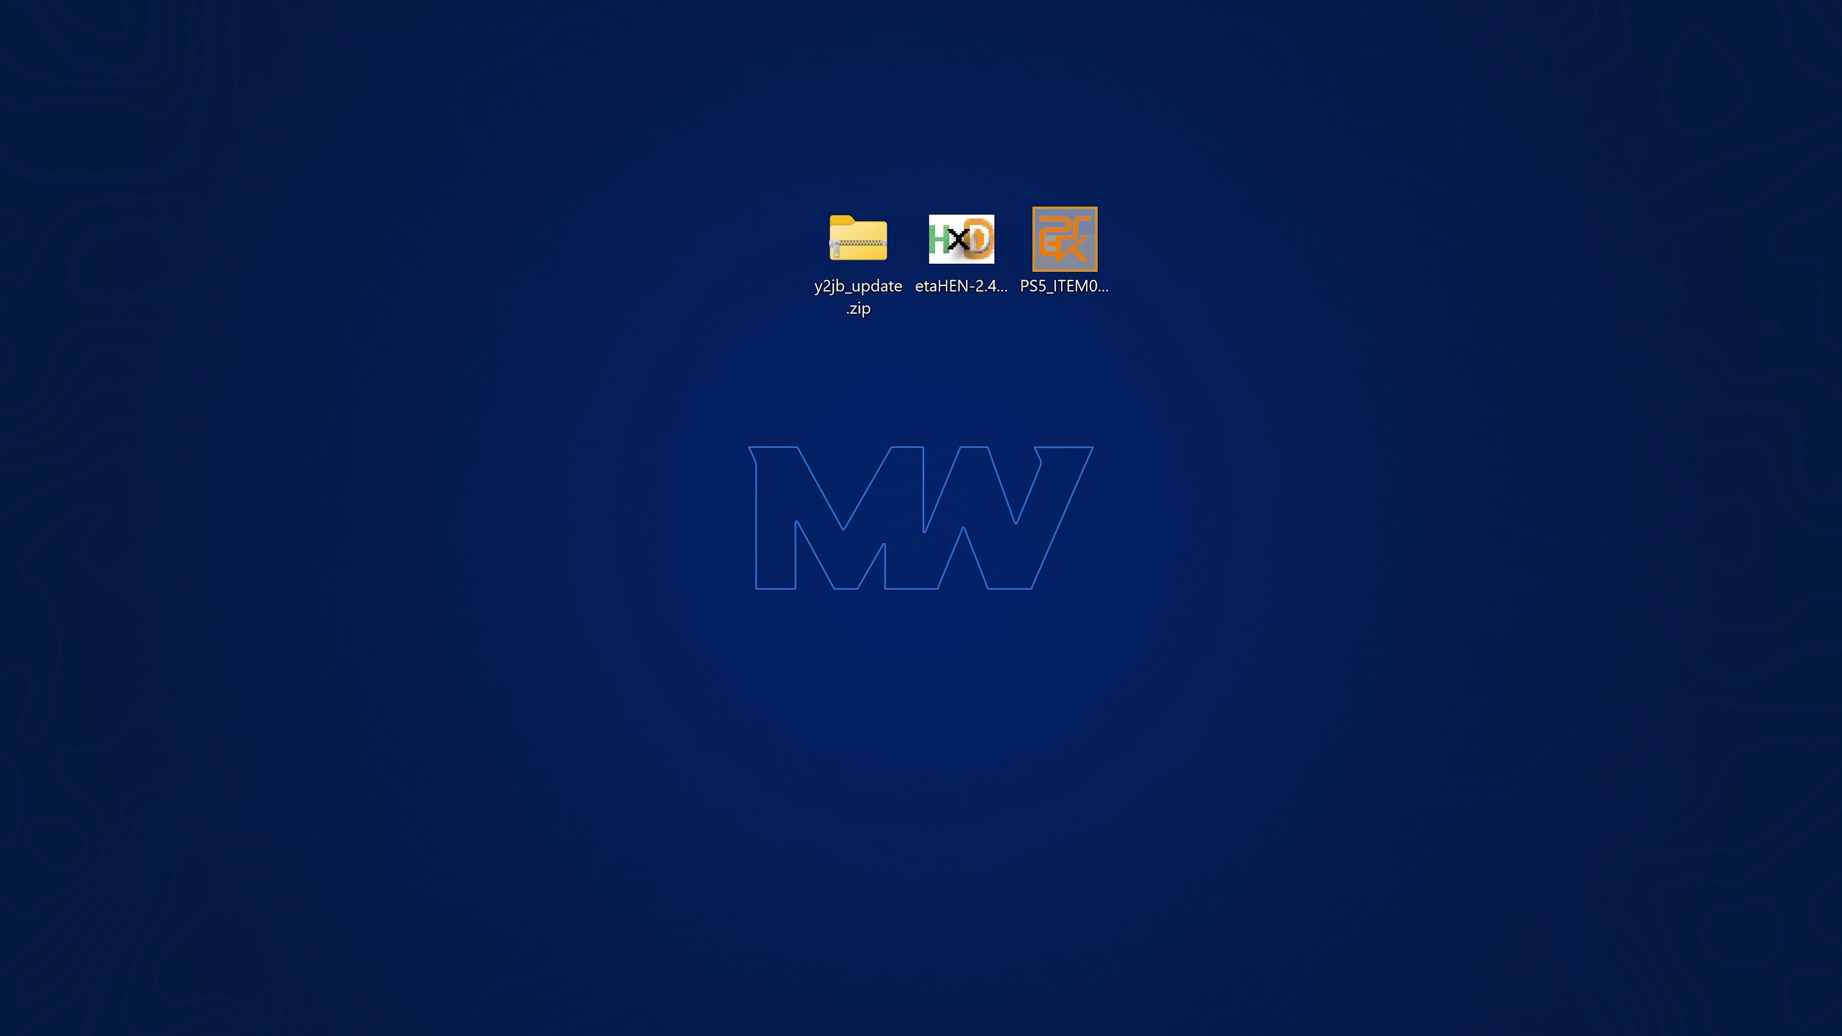
Check the file system of the USB (E:) drive in its properties on This PC.
key(super+e)
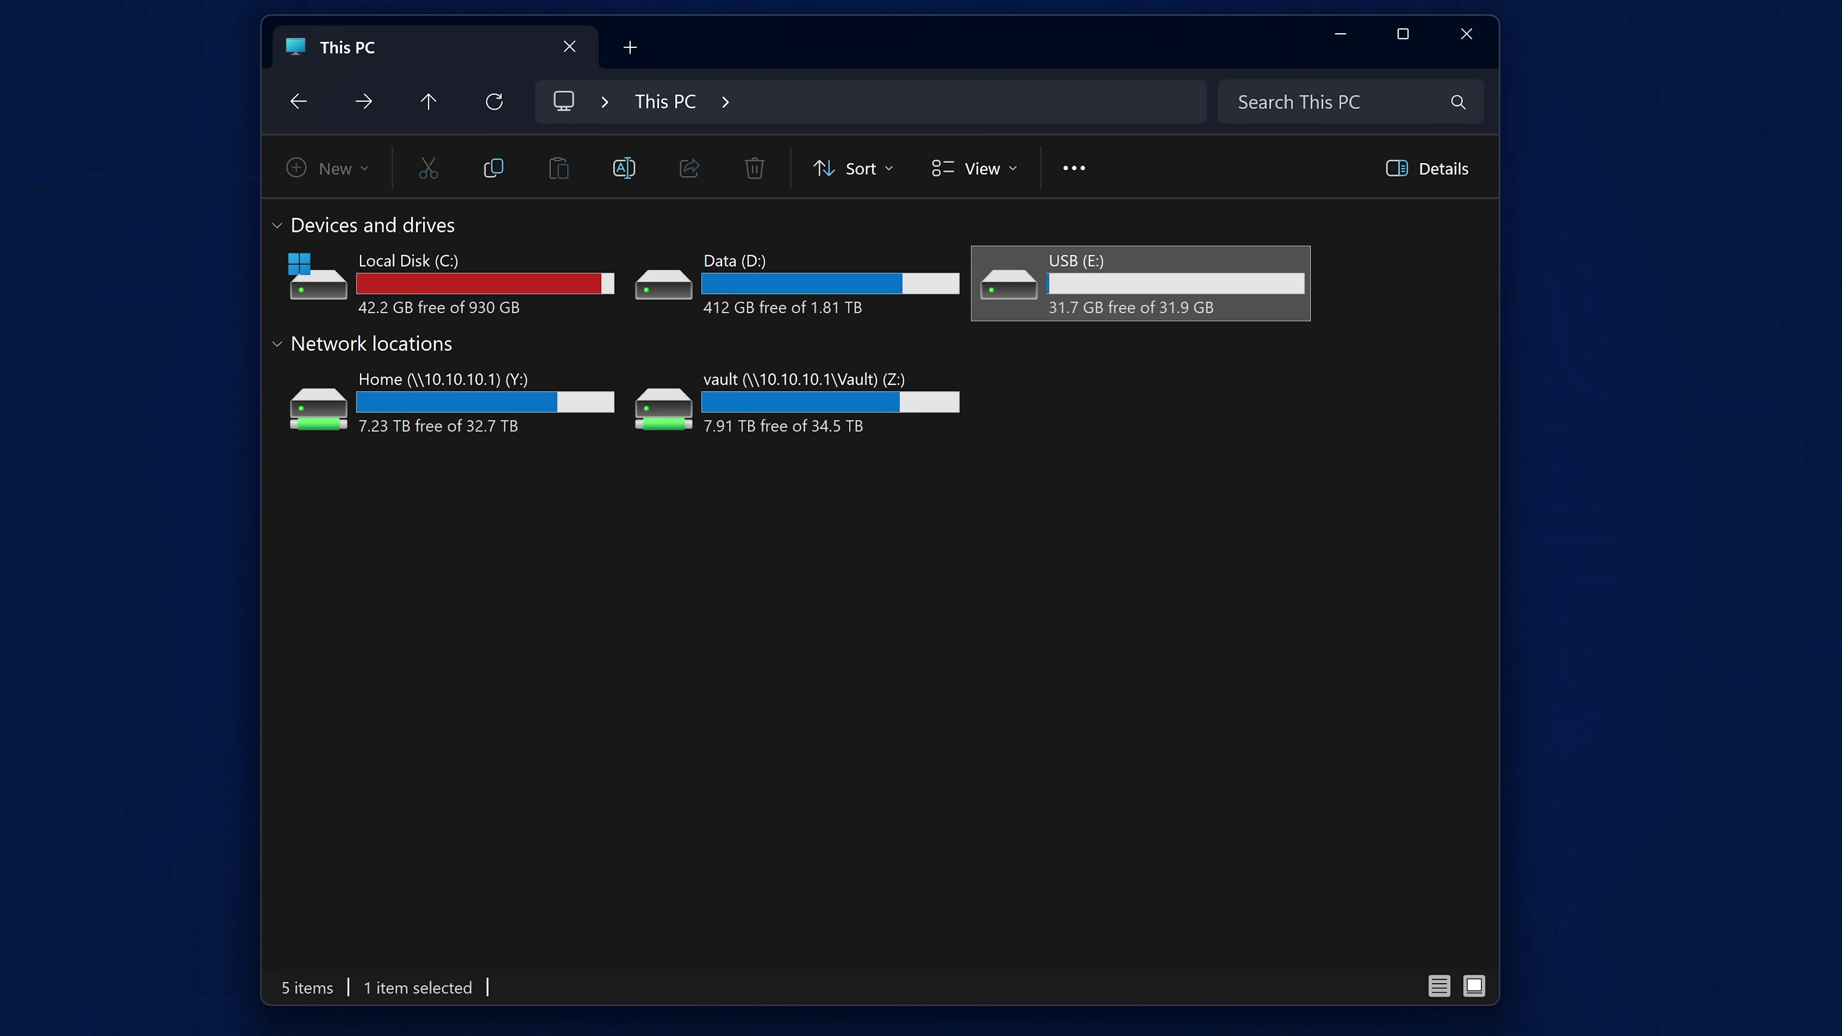
right_click(1134, 295)
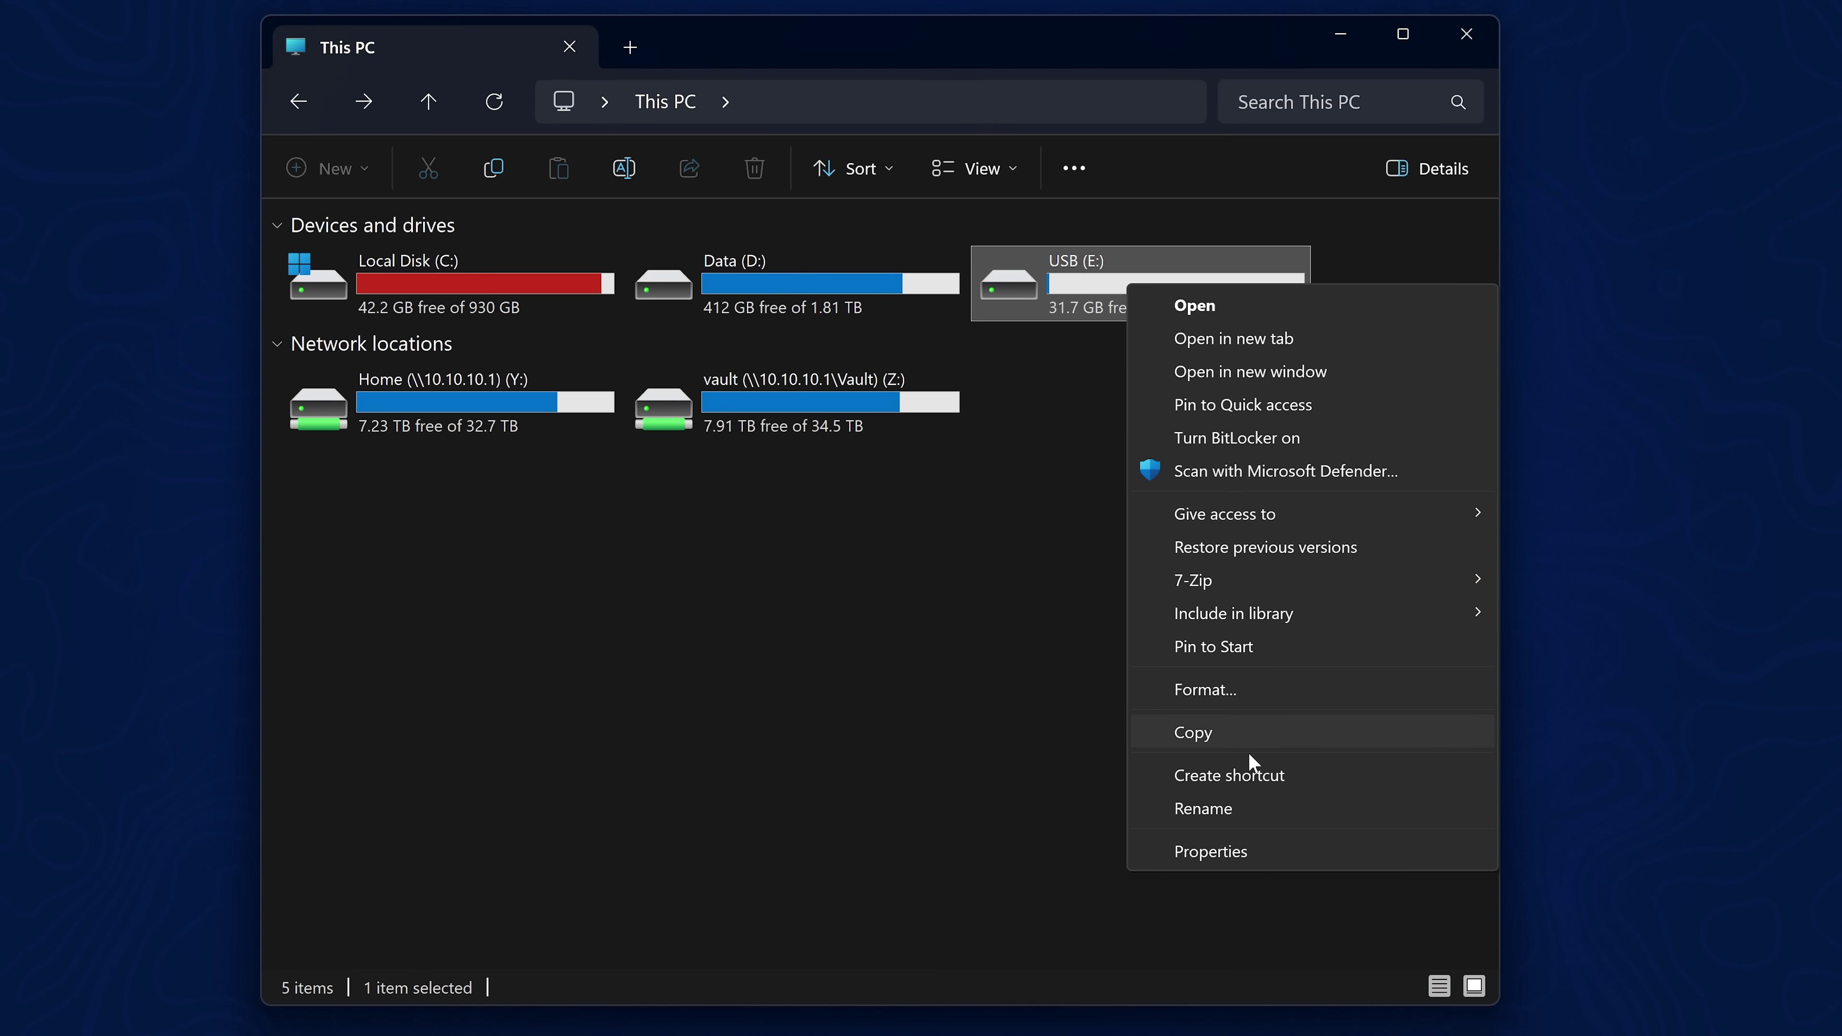
click(1241, 849)
drag(1296, 320, 717, 198)
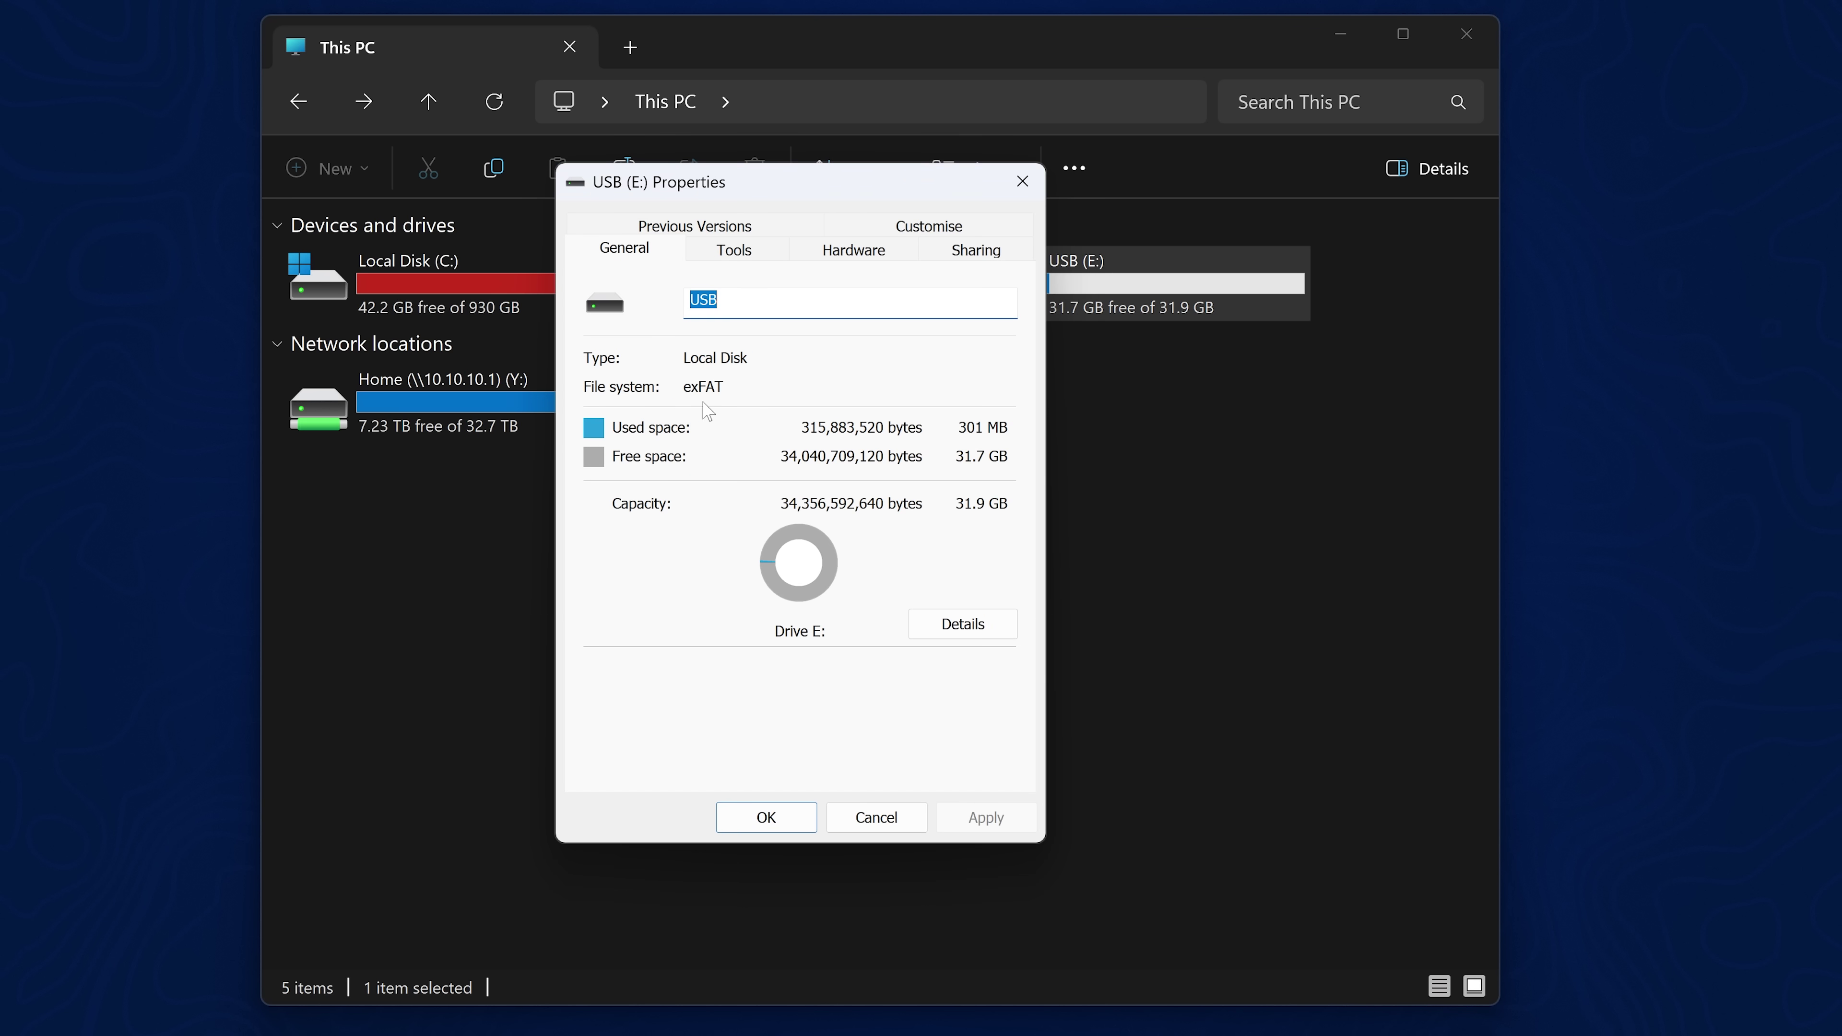
key(Escape)
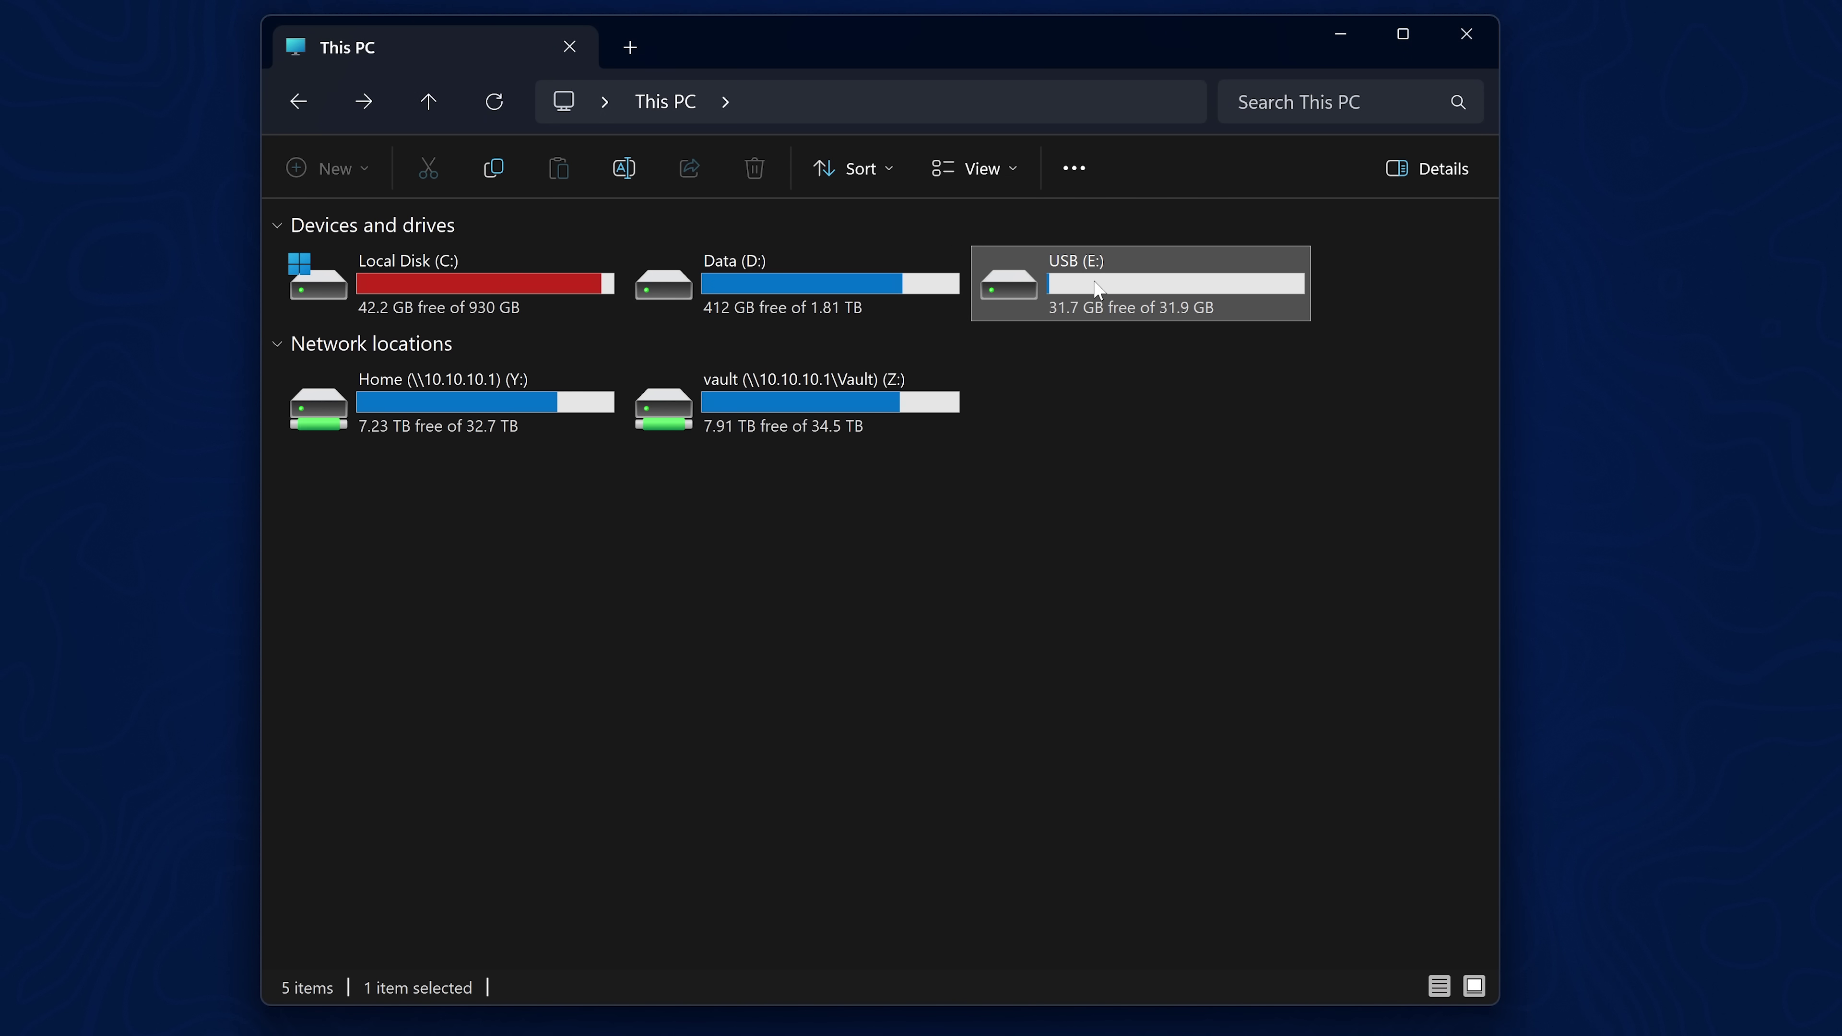
Copy the ps5_autoloader folder from y2jb_update.zip to the root of the USB (E:) drive.
double_click(1133, 265)
drag(897, 45, 920, 434)
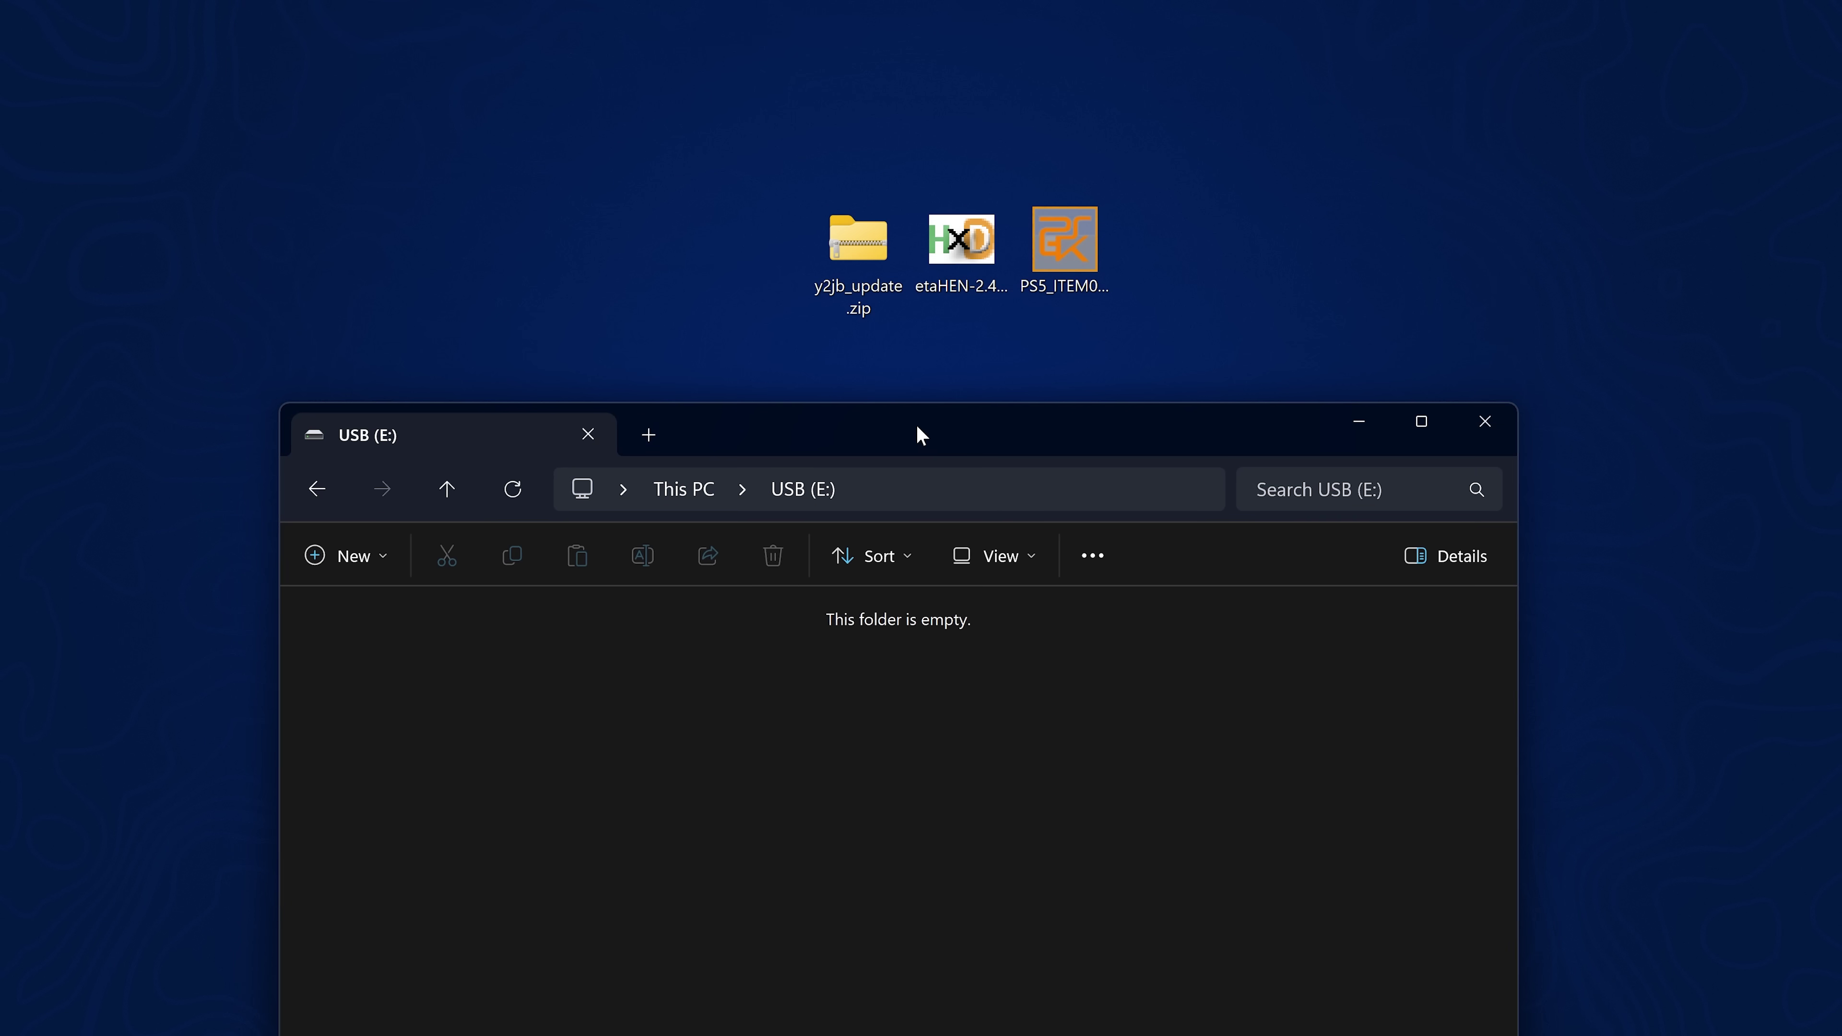
double_click(855, 261)
drag(854, 76, 1522, 131)
drag(1091, 363, 656, 846)
drag(1440, 116, 816, 200)
click(1530, 181)
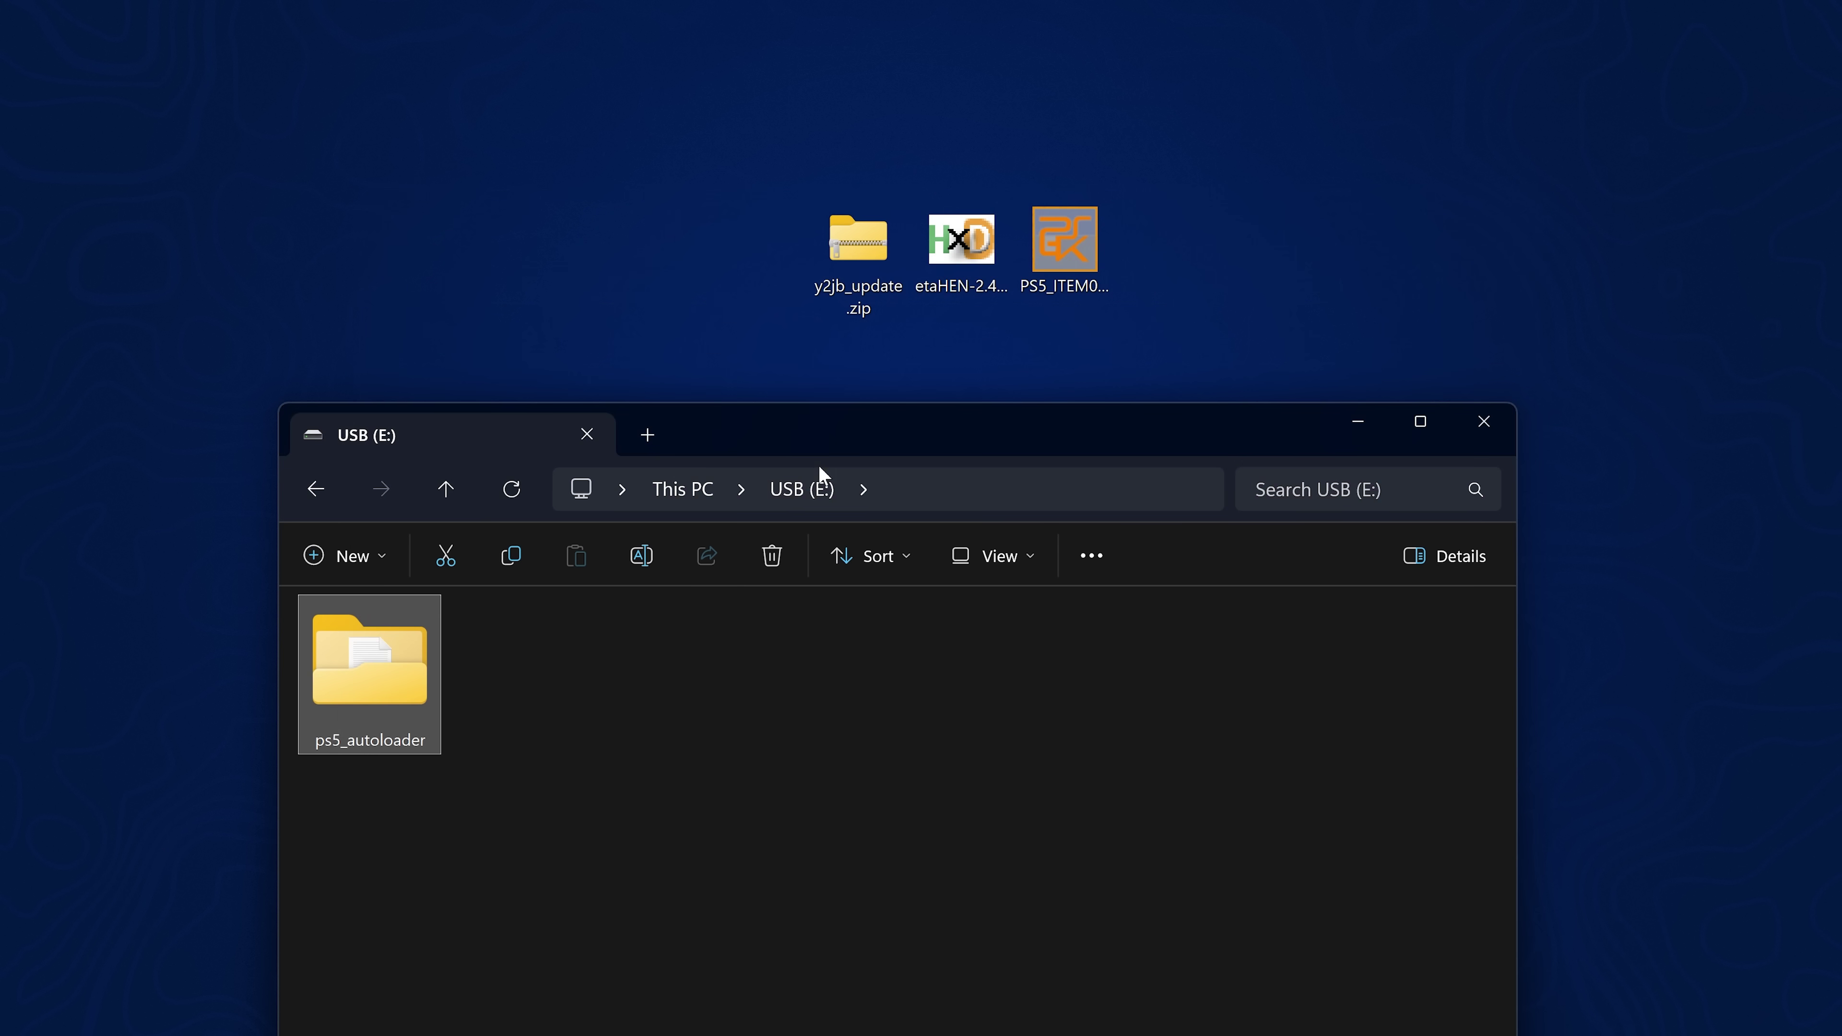
Copy etaHEN-2.4B.bin from the desktop into the USB drive's ps5_autoloader folder and delete ftpsrv-ps5_v0.13.elf there.
drag(913, 435, 980, 368)
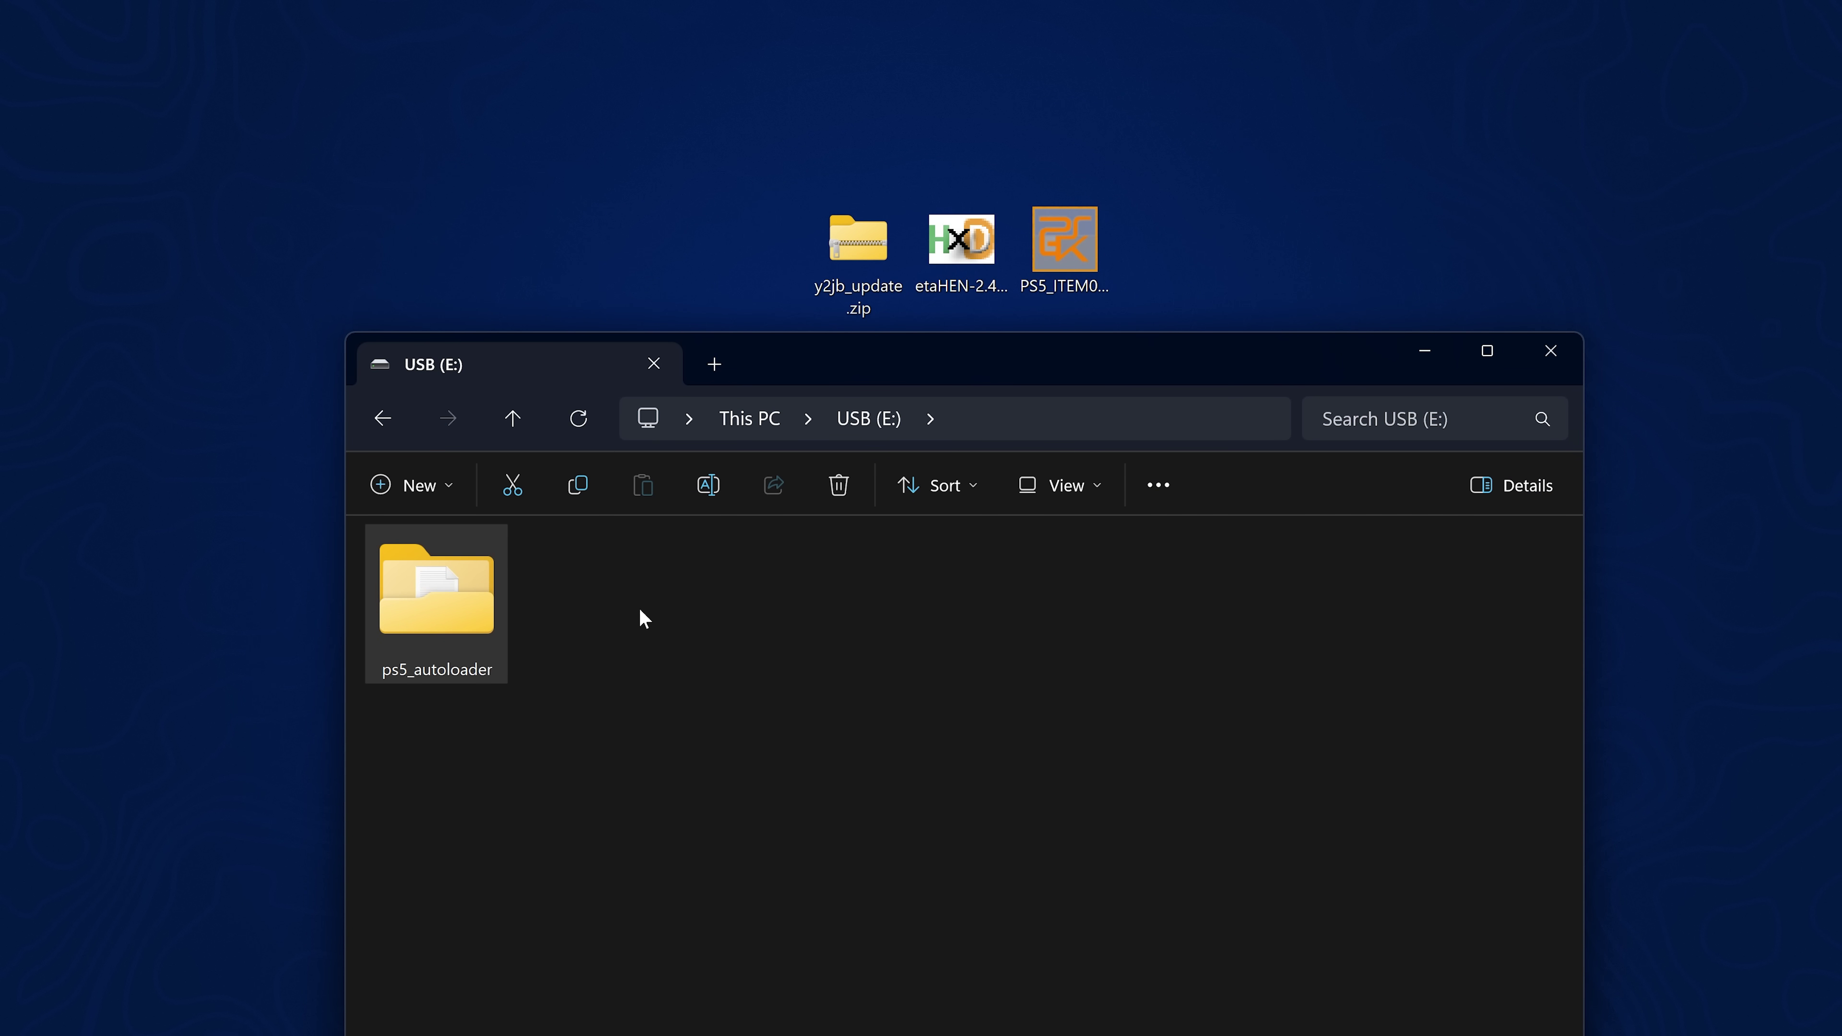
double_click(454, 630)
drag(928, 347, 983, 321)
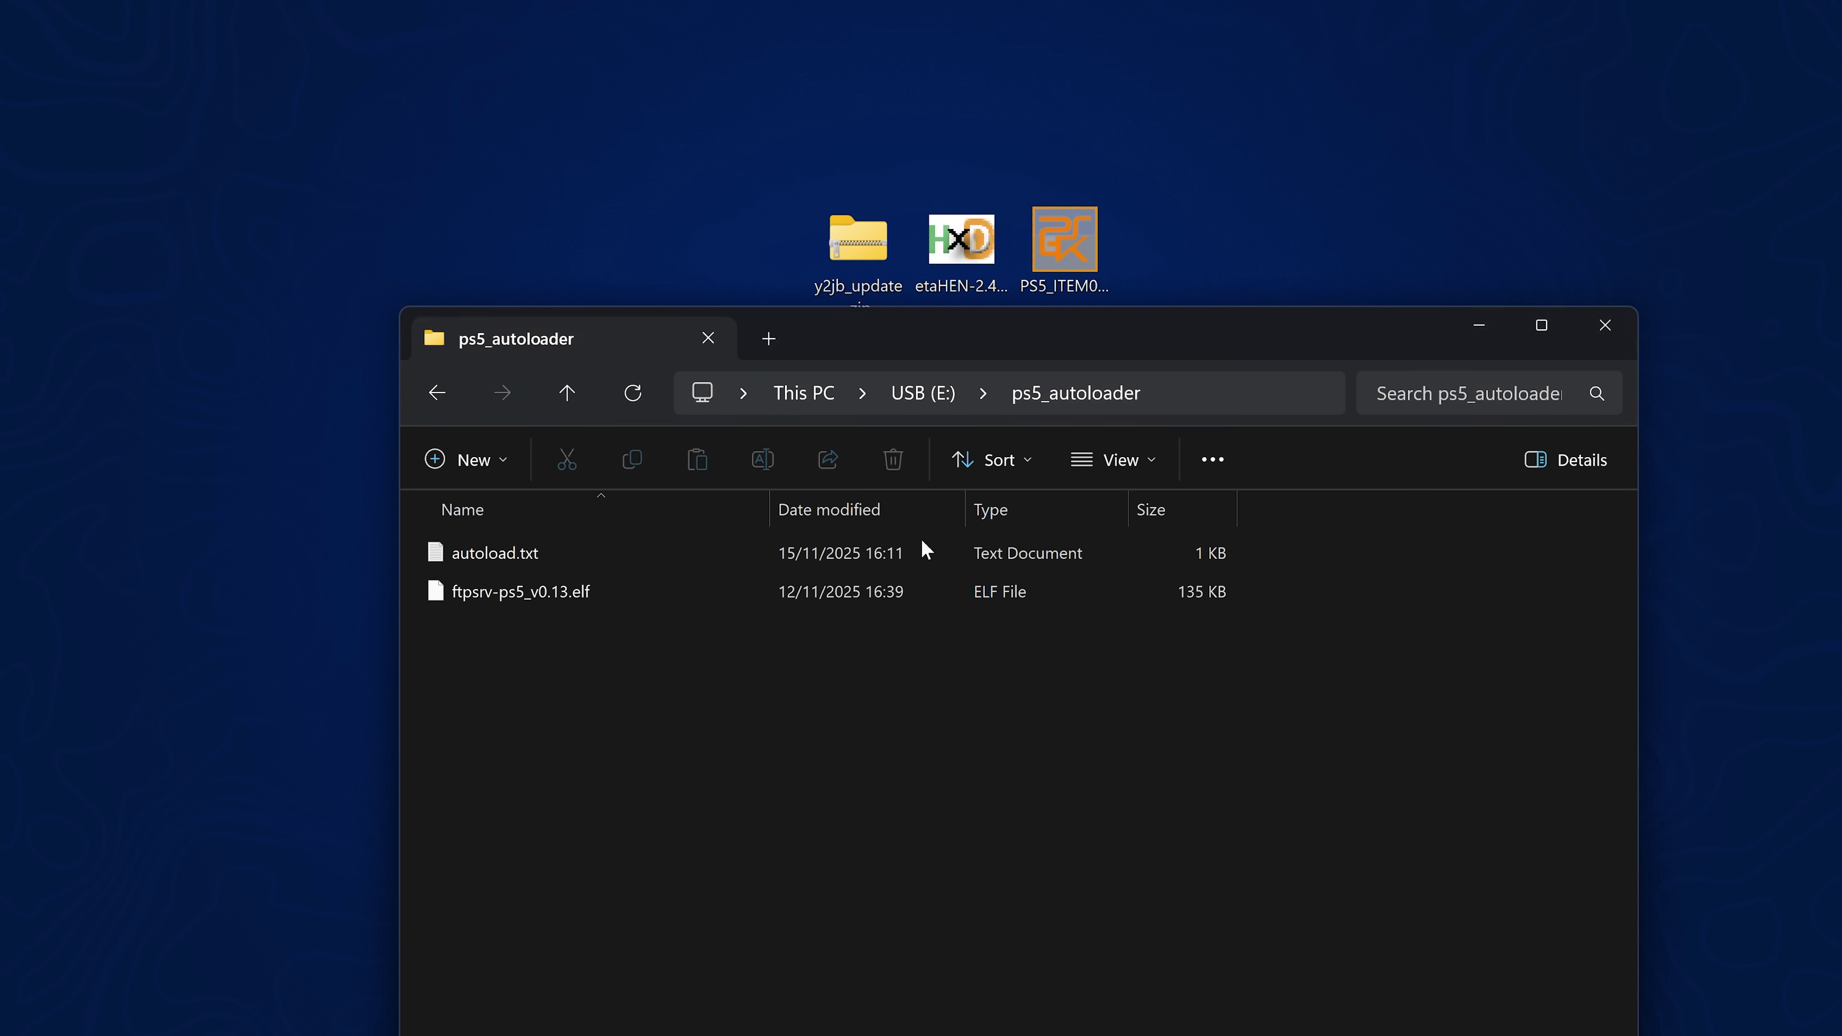
drag(961, 239, 846, 625)
drag(1015, 343, 1000, 66)
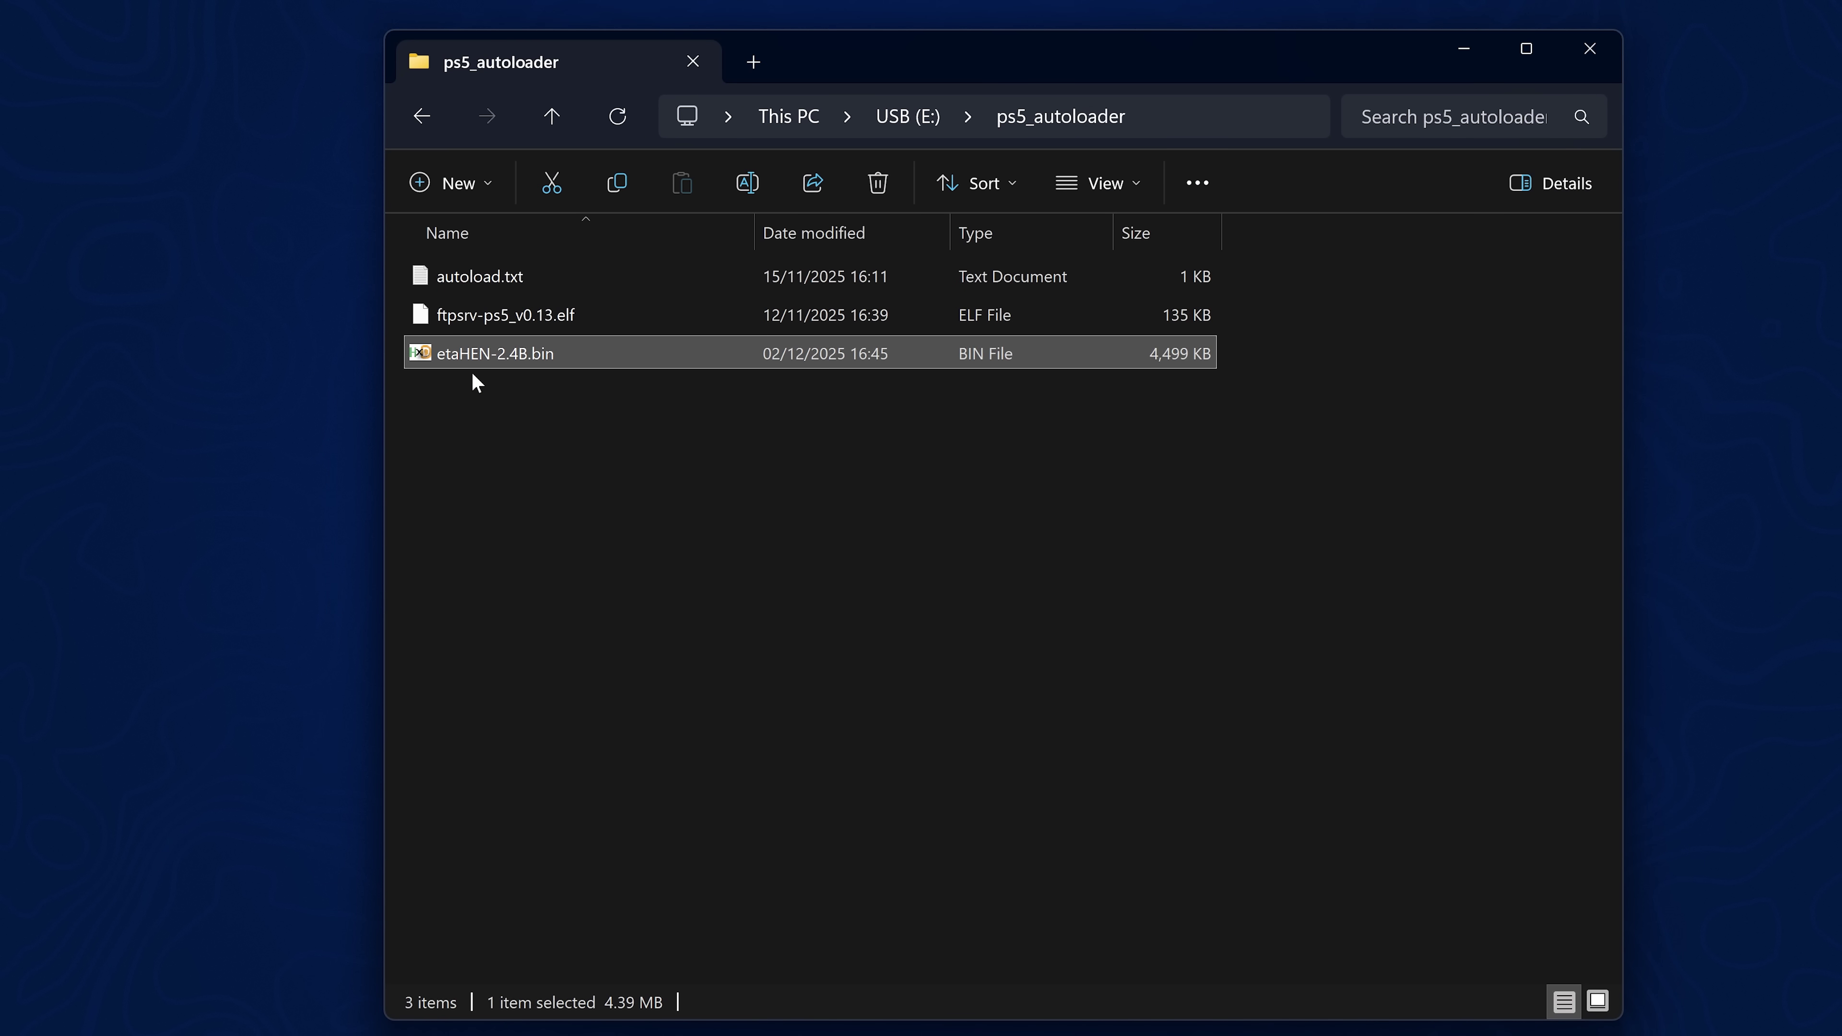
click(571, 317)
key(Delete)
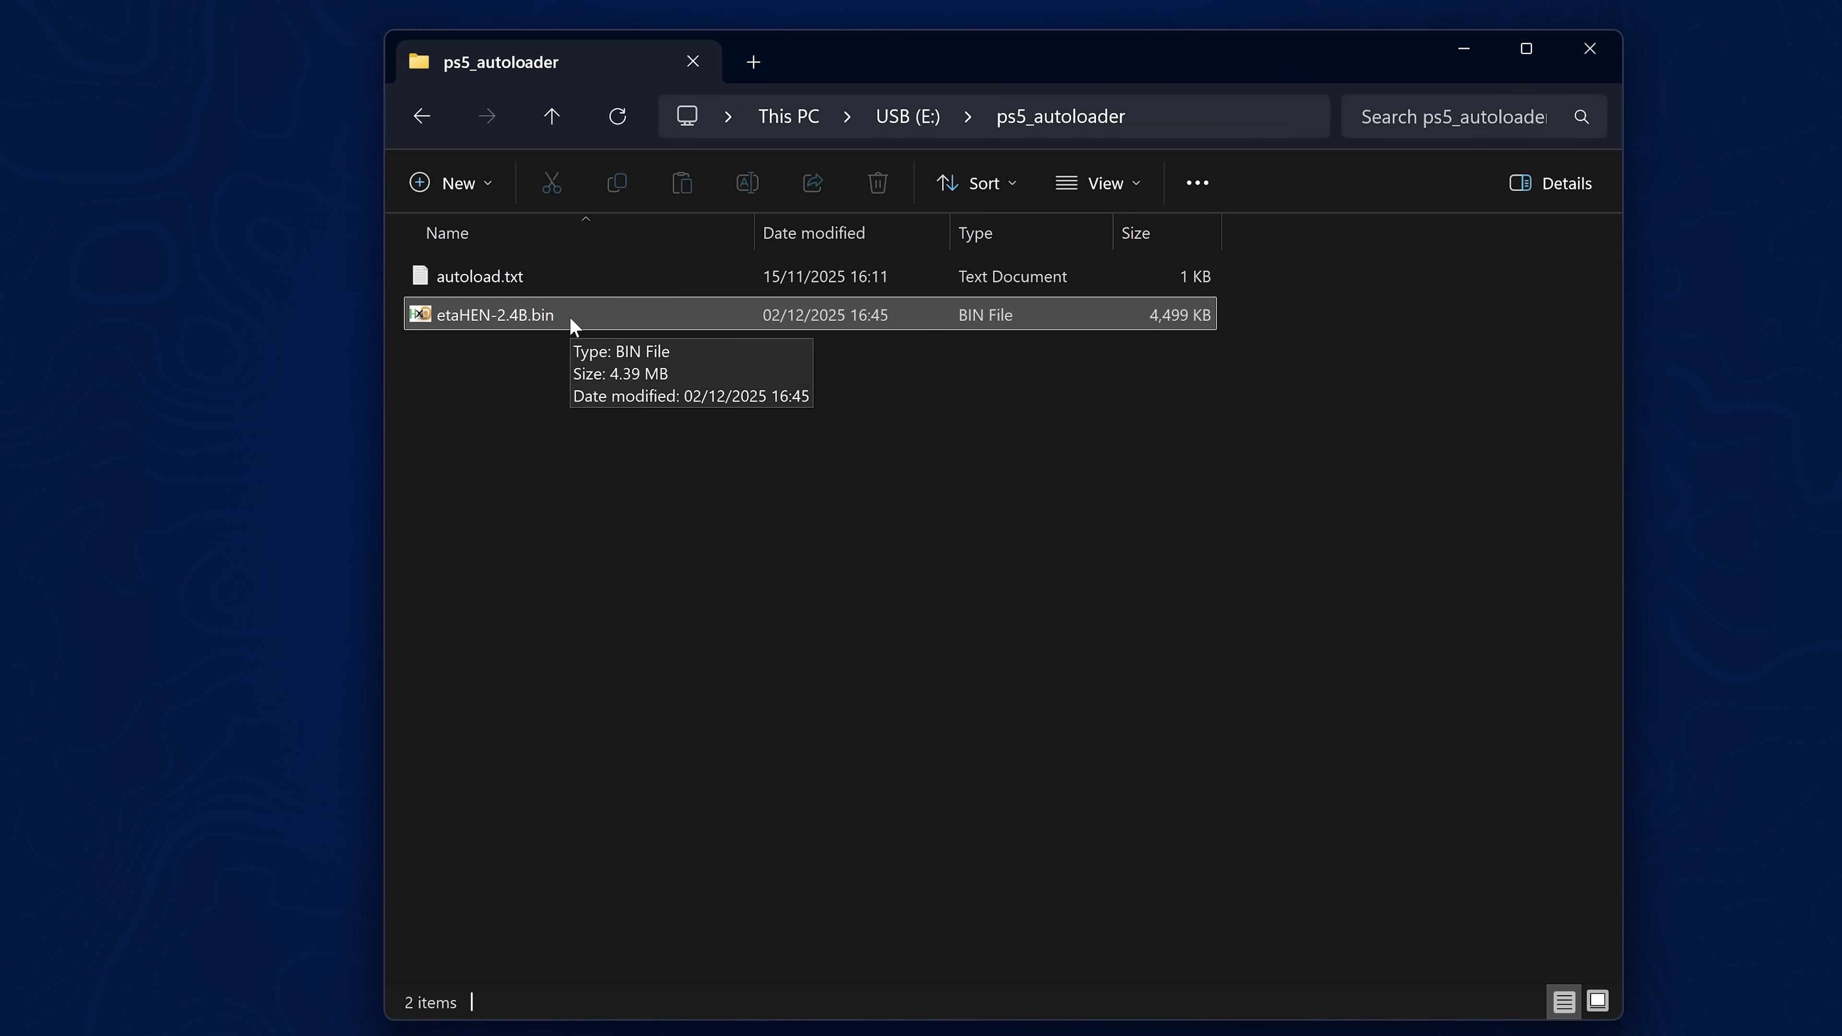
Copy the full file name of etaHEN-2.4B.bin, including its extension, to the clipboard.
right_click(574, 319)
click(678, 901)
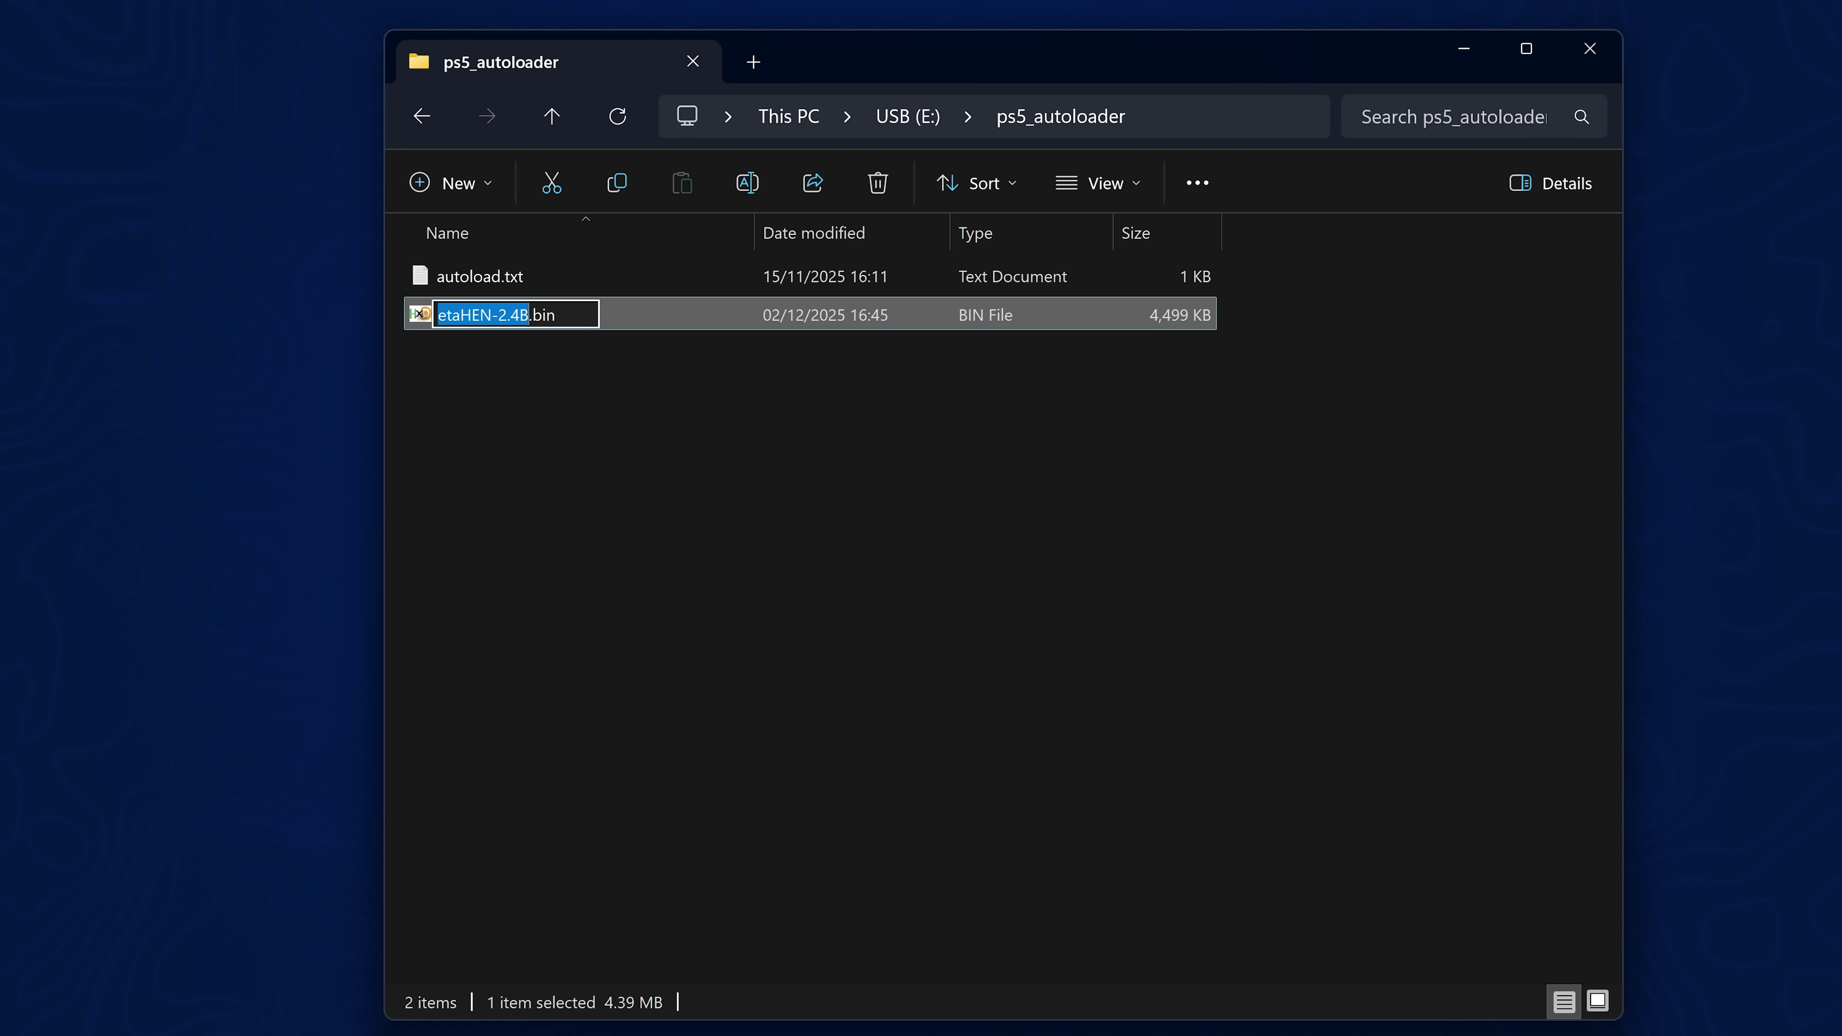
key(ctrl+a)
key(ctrl+c)
key(Return)
Replace the ftpsrv-ps5_v0.13.elf line at the end of autoload.txt with etaHEN-2.4B.bin and save the file.
click(493, 273)
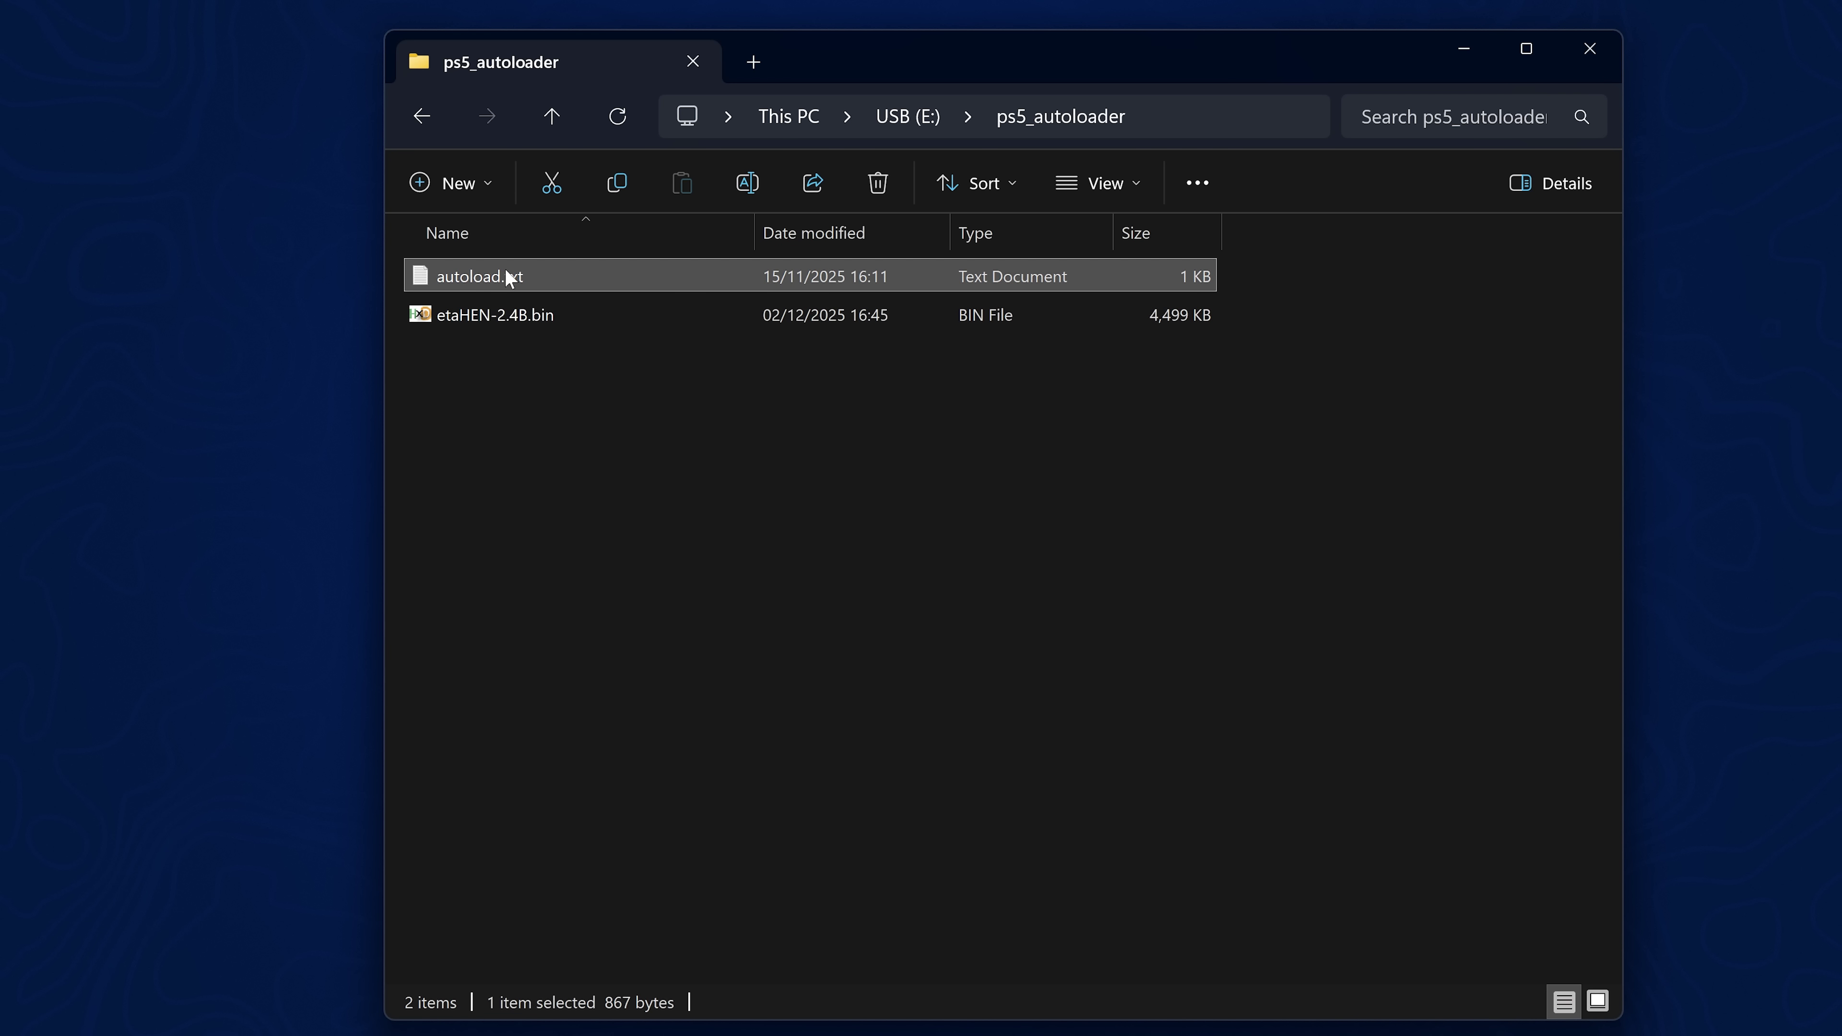
double_click(565, 272)
key(ctrl+End)
key(shift+Up)
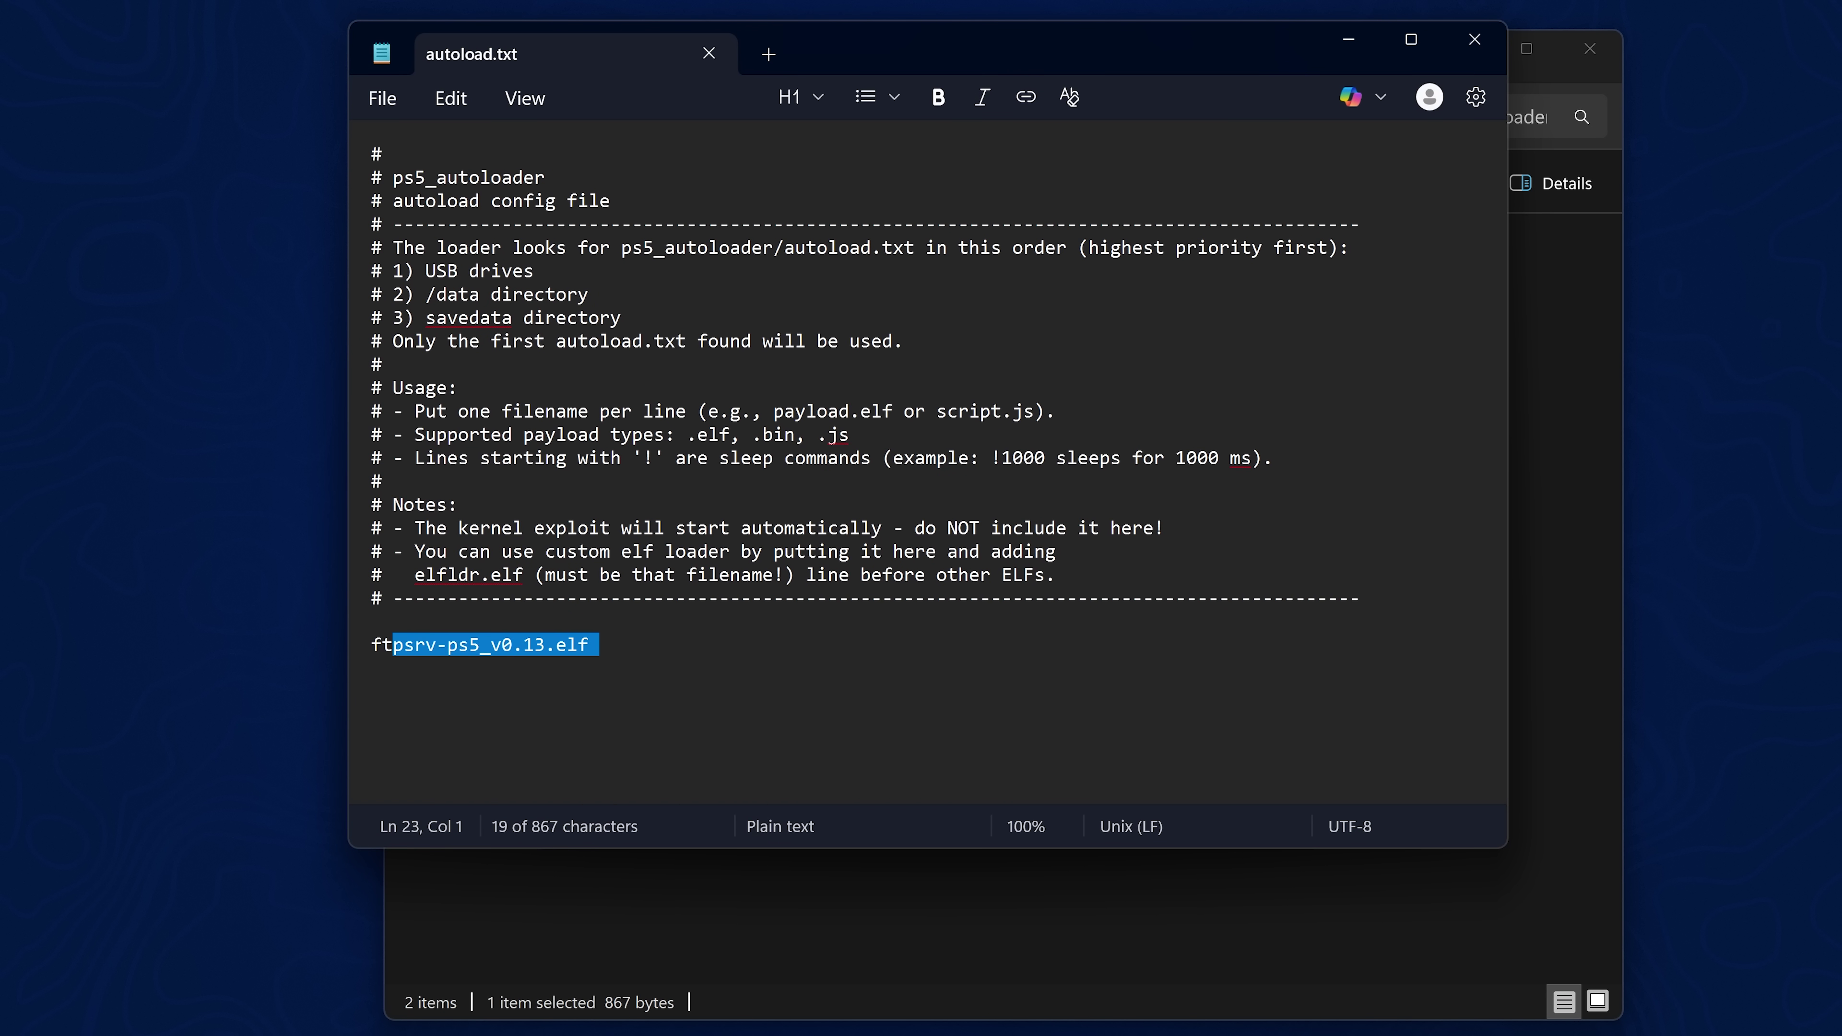
key(BackSpace)
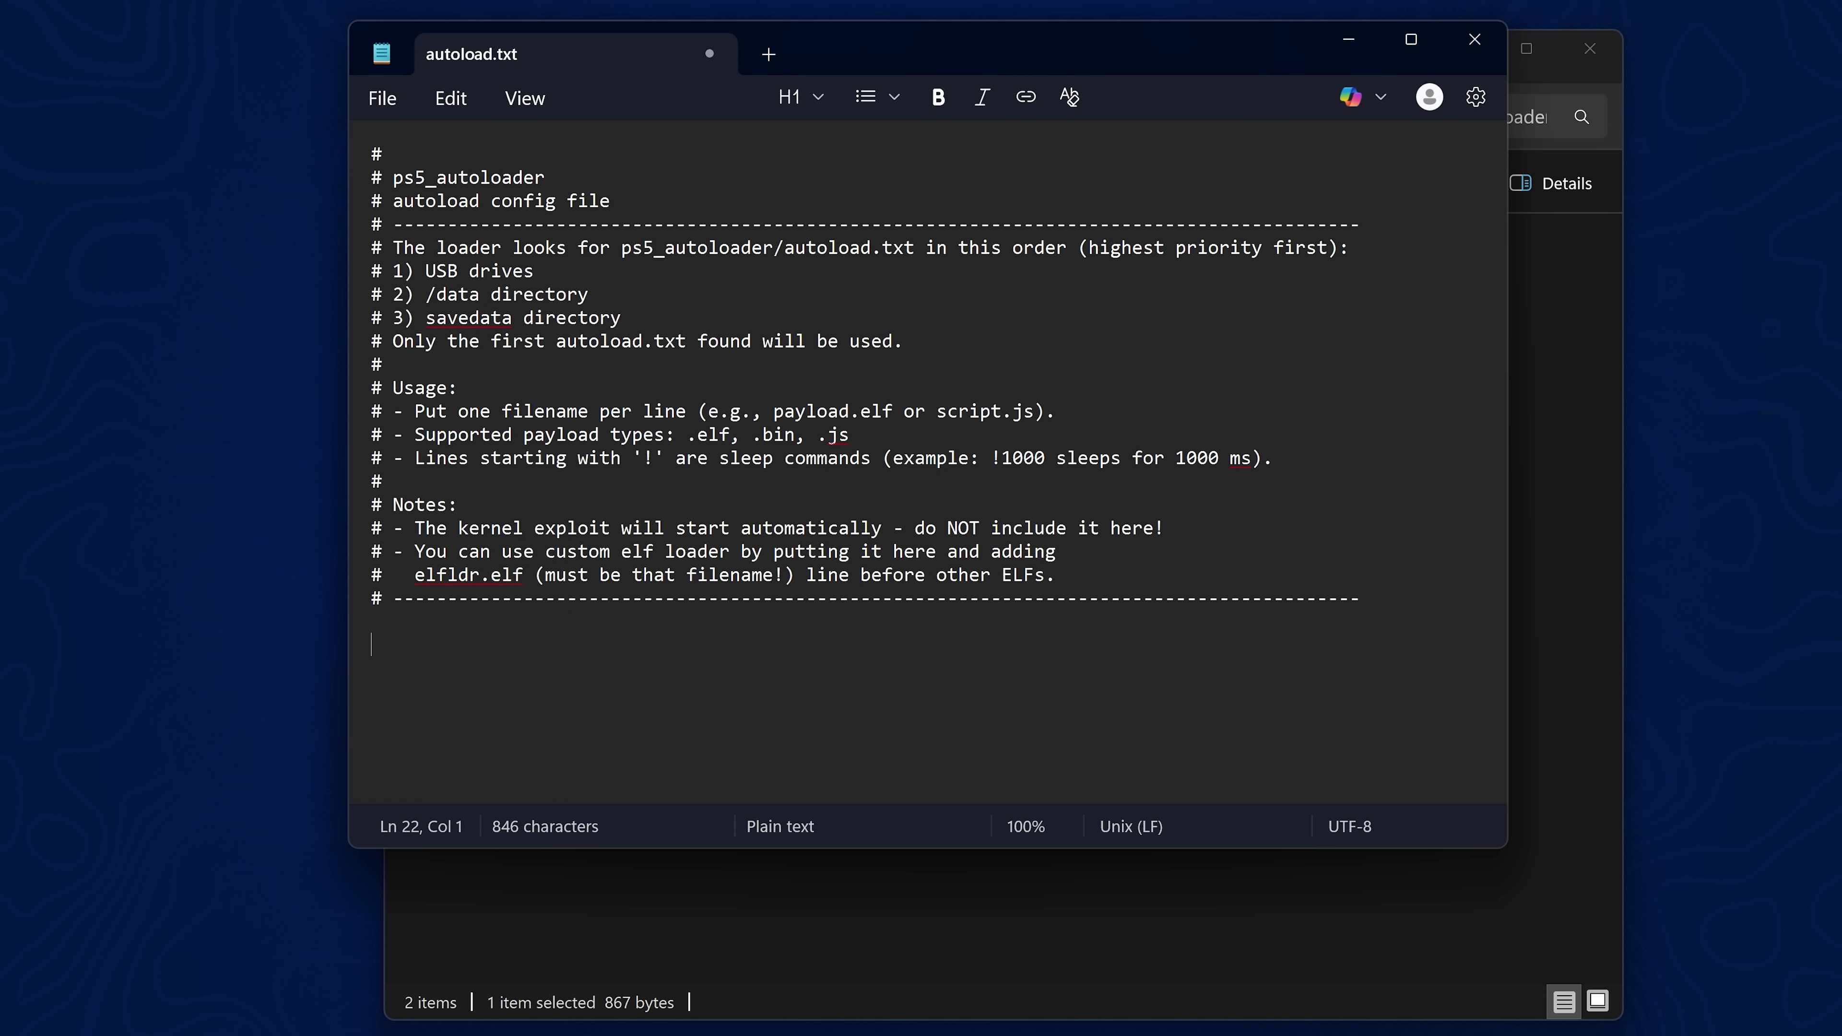
key(ctrl+v)
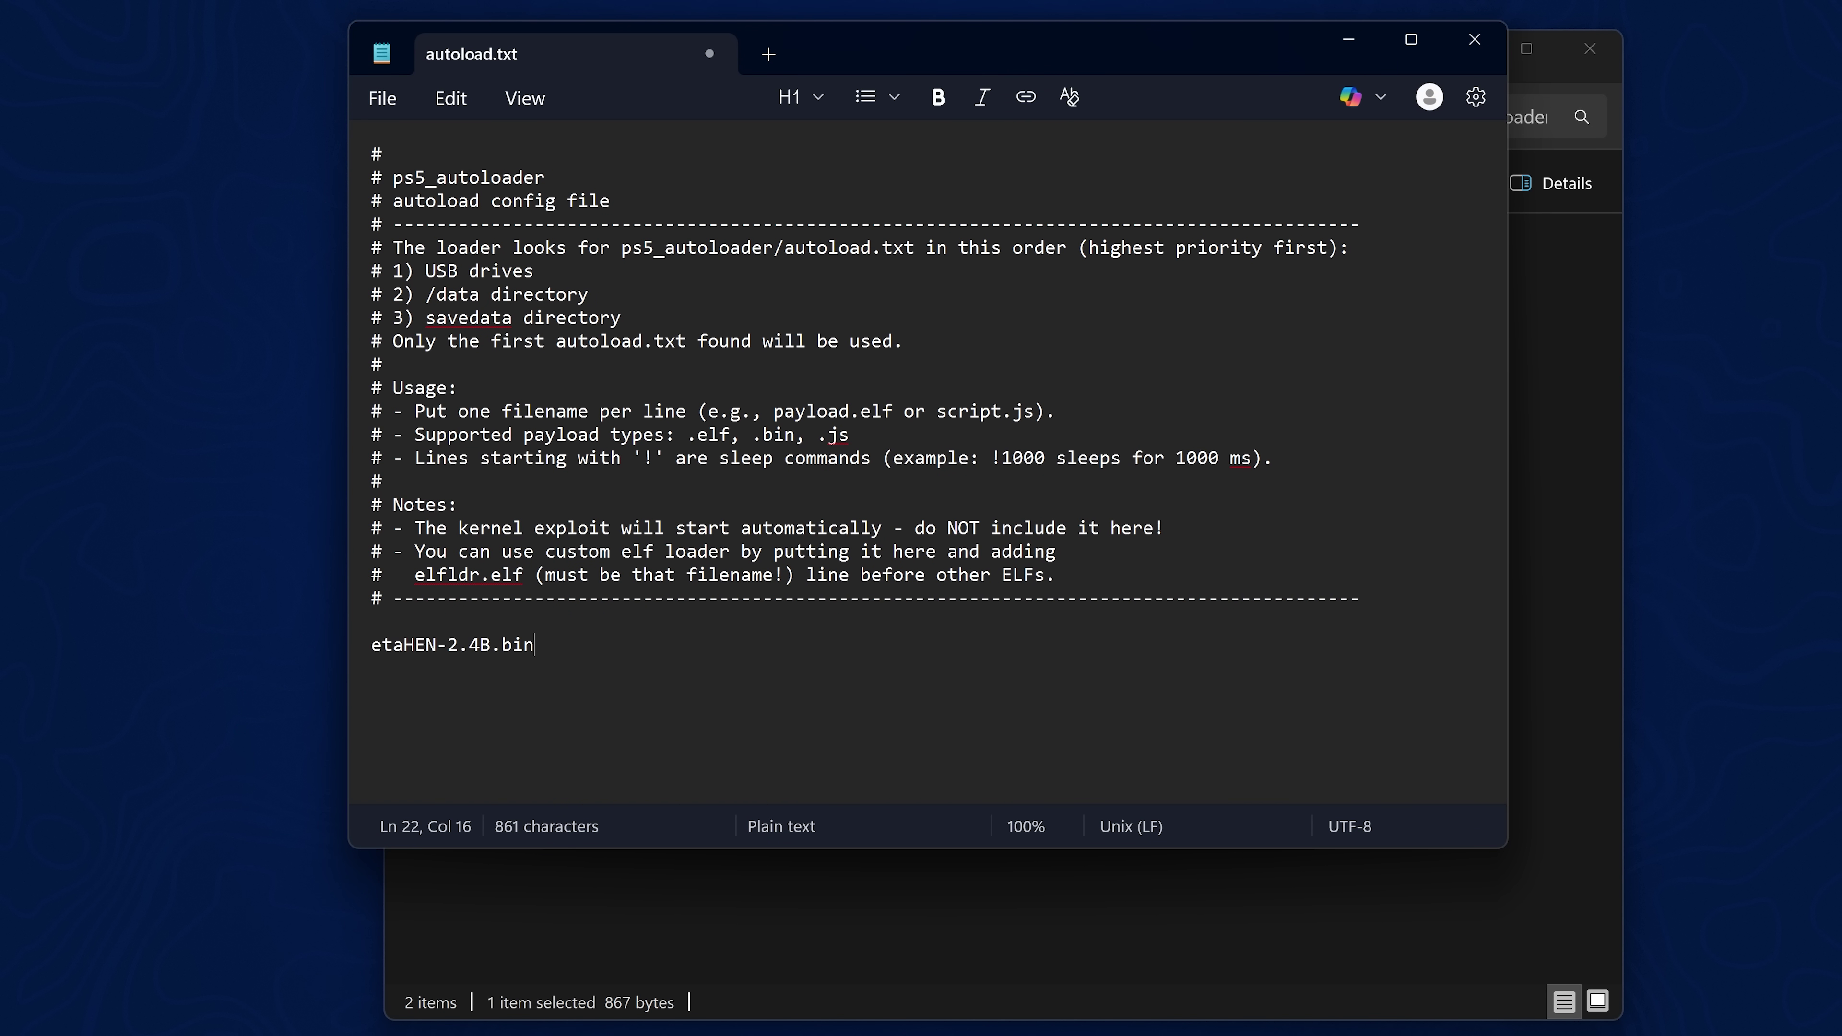
key(shift+Home)
key(End)
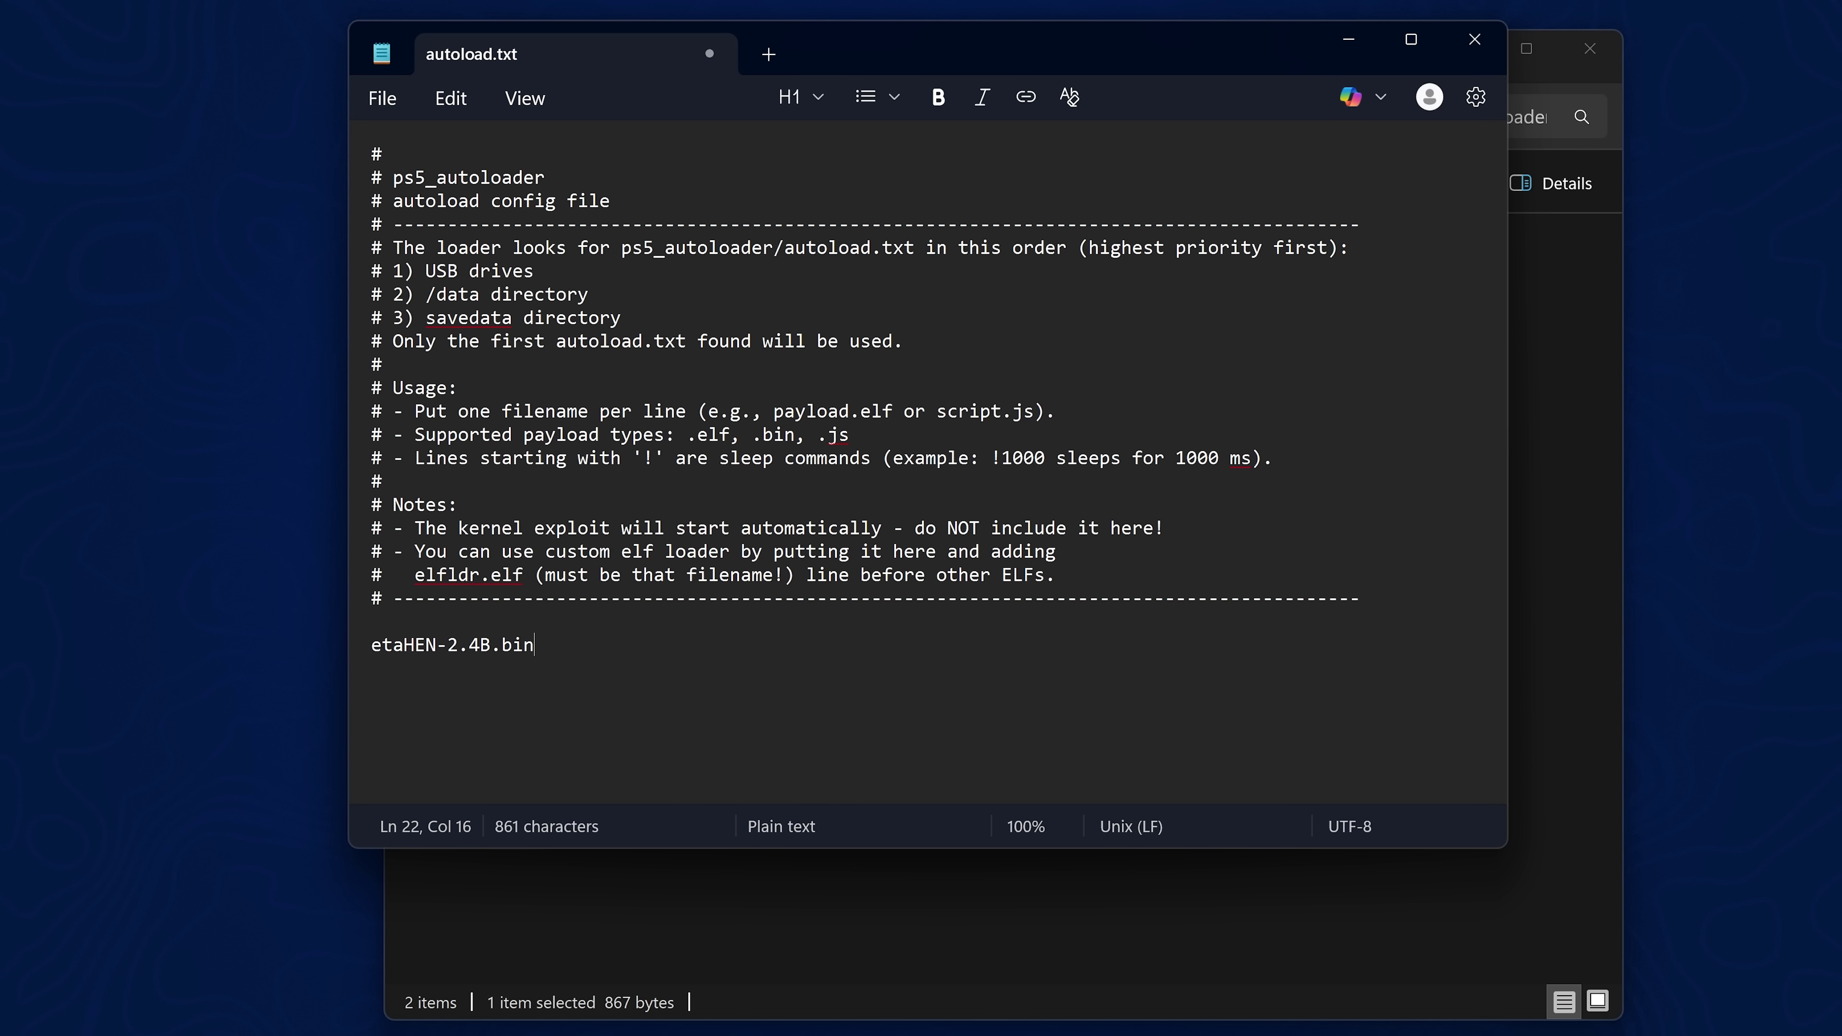
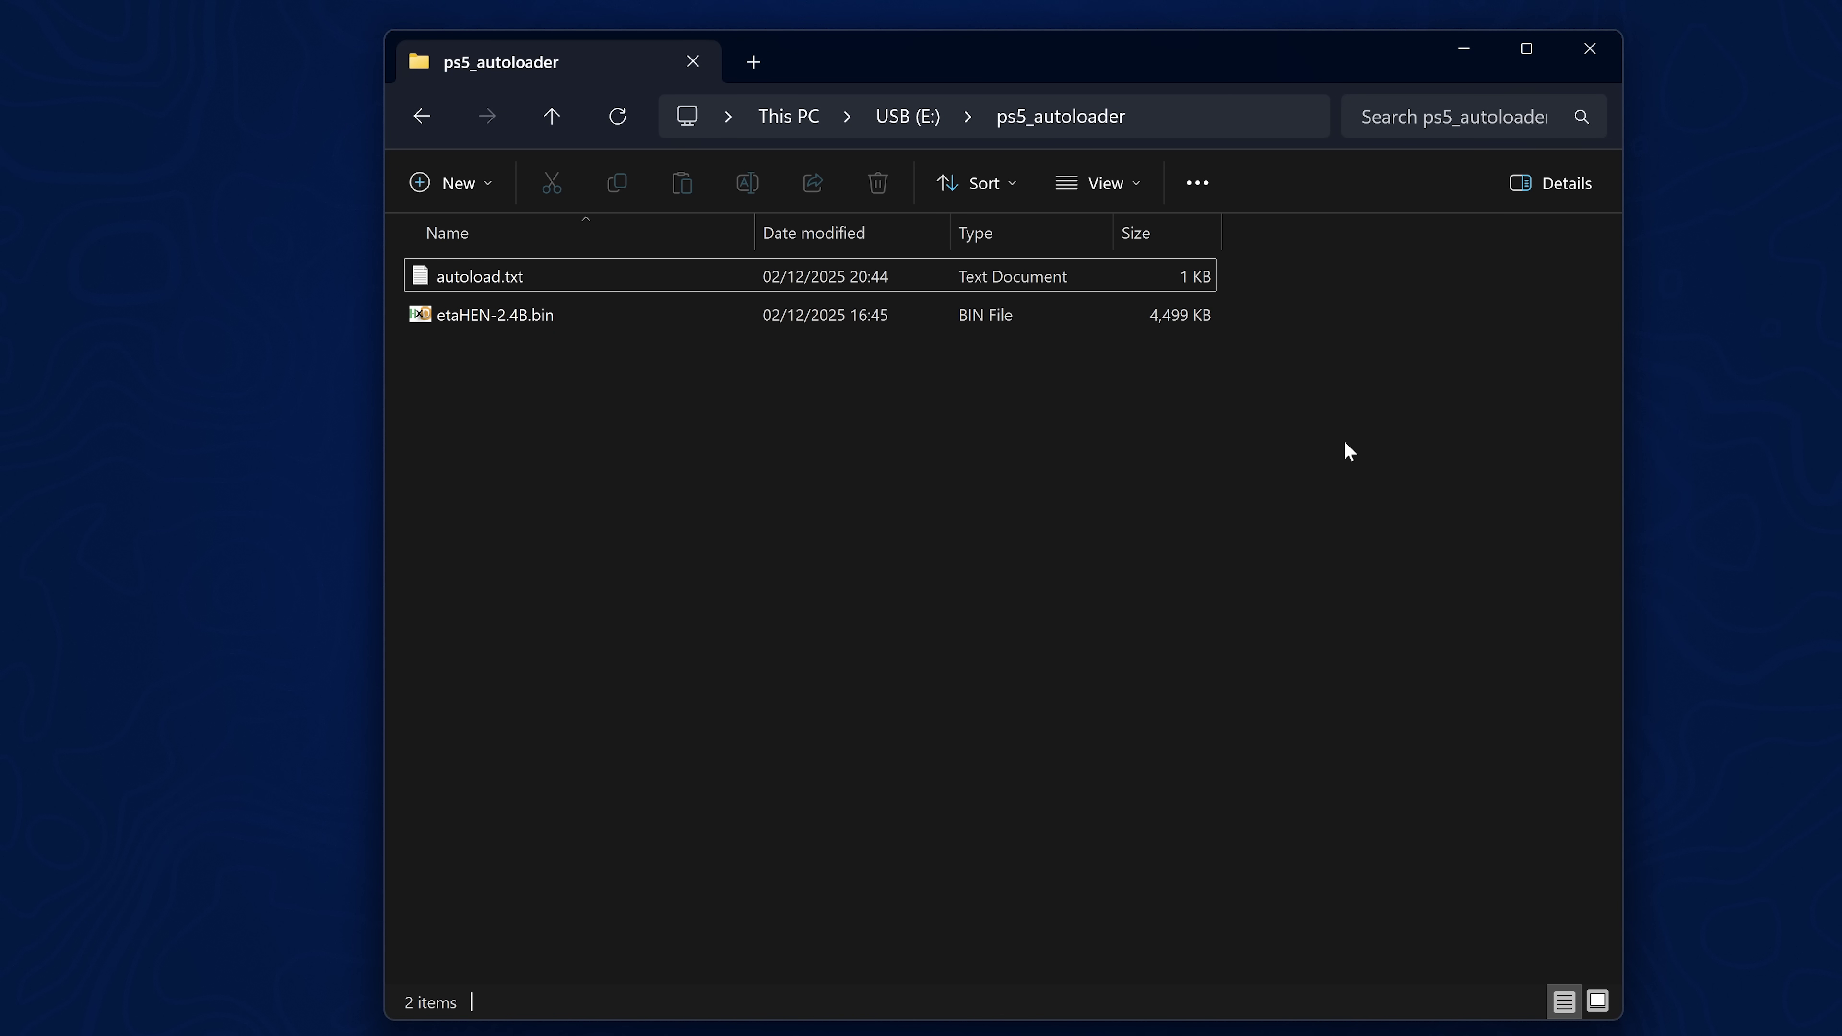
Copy PS5_ITEM00001_v1.13.pkg from the desktop to the root of the USB (E:) drive.
key(alt+Left)
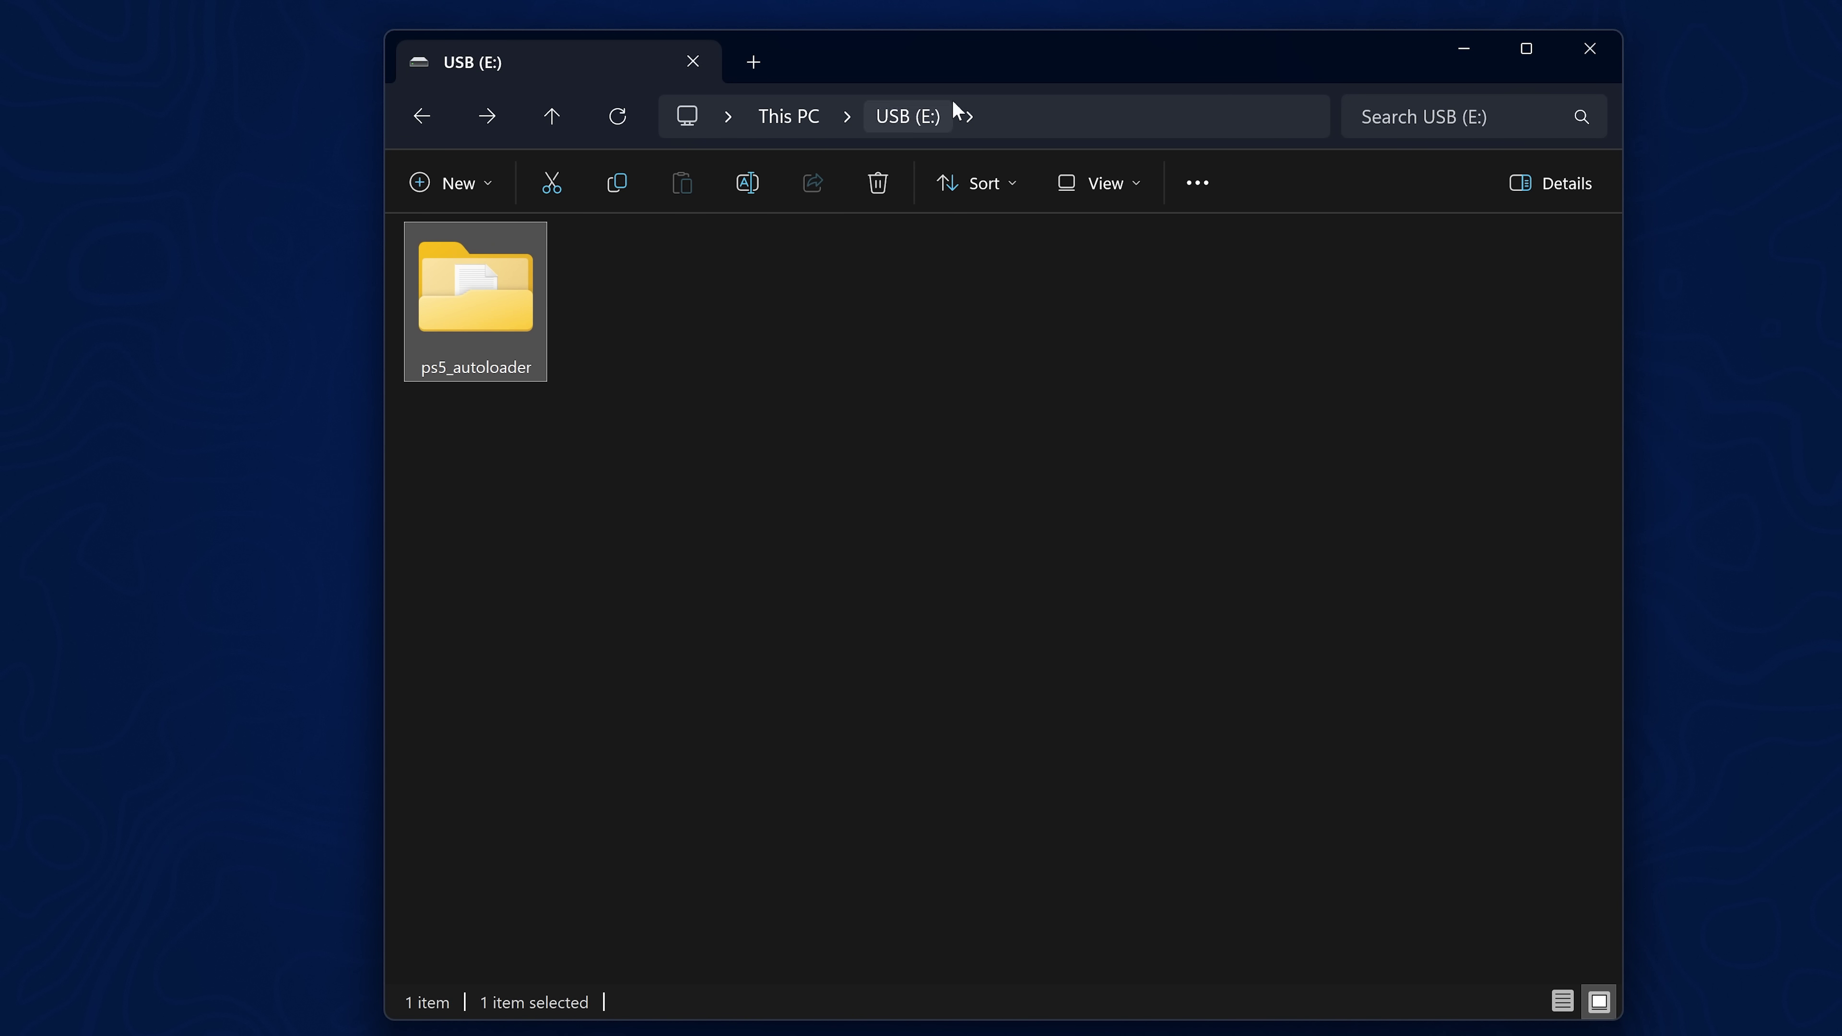
drag(1052, 62, 969, 400)
click(1094, 254)
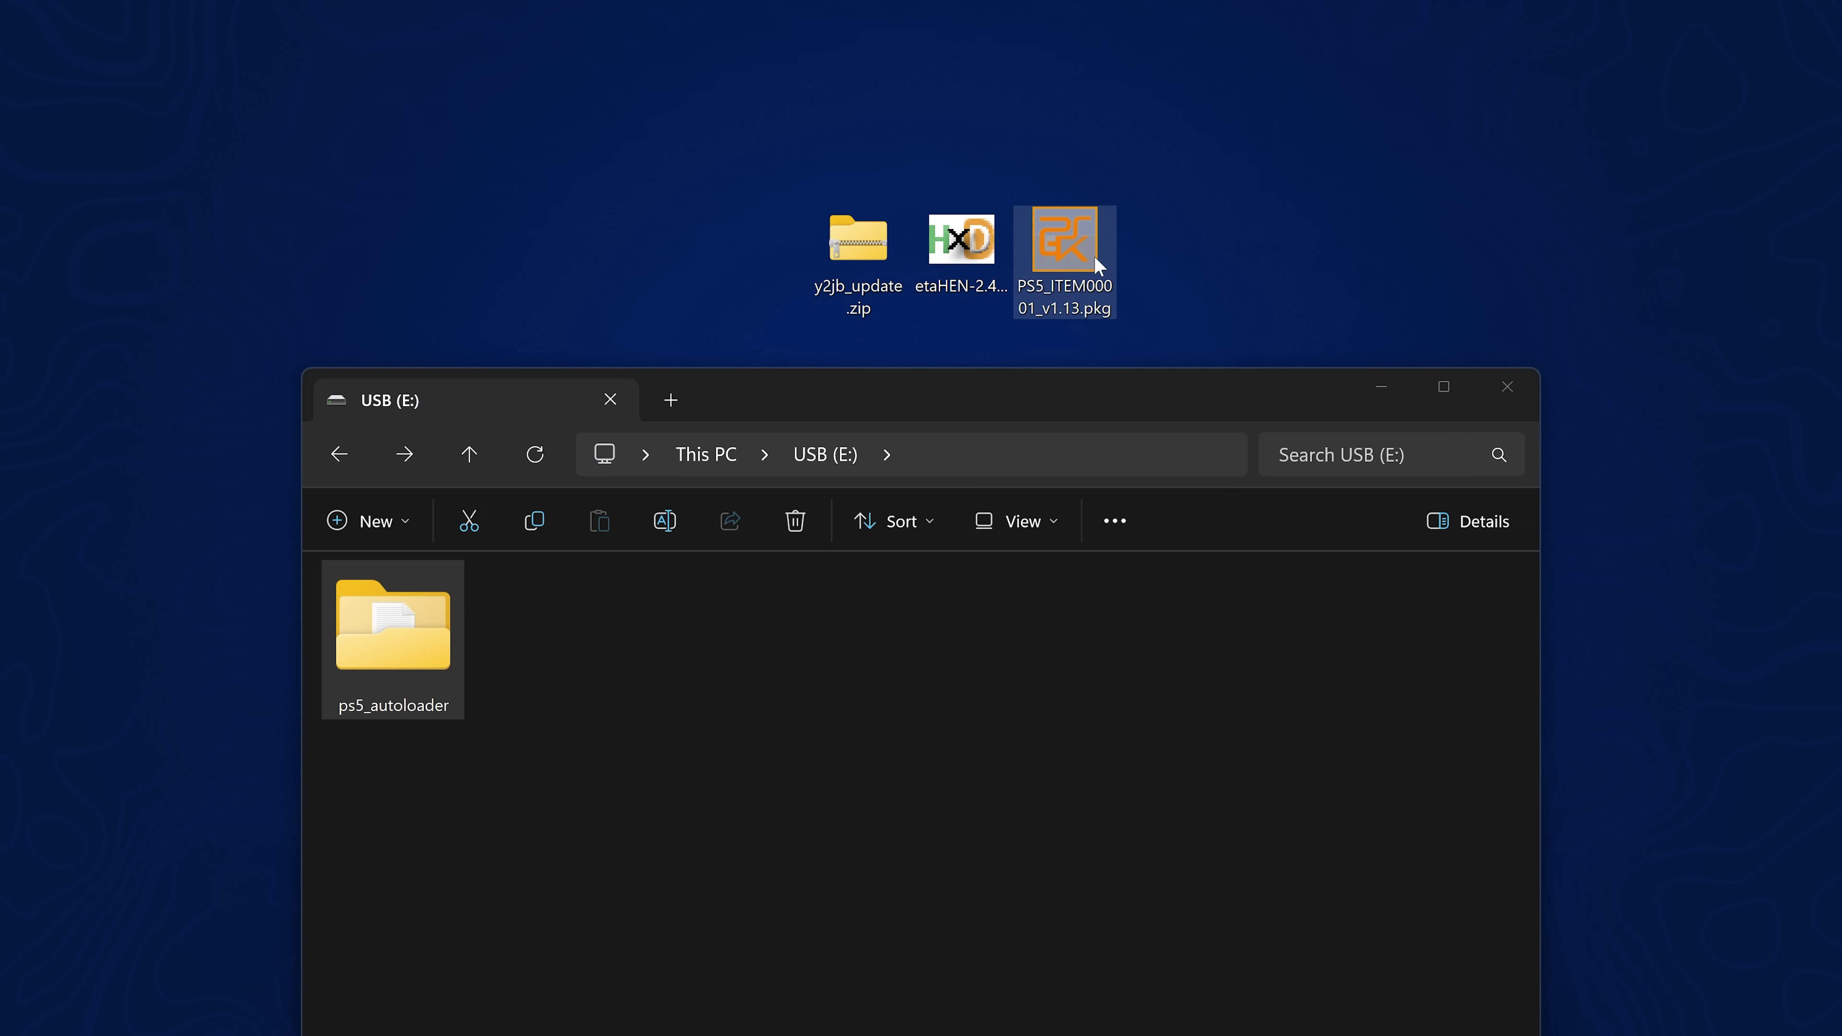
drag(1034, 245, 899, 719)
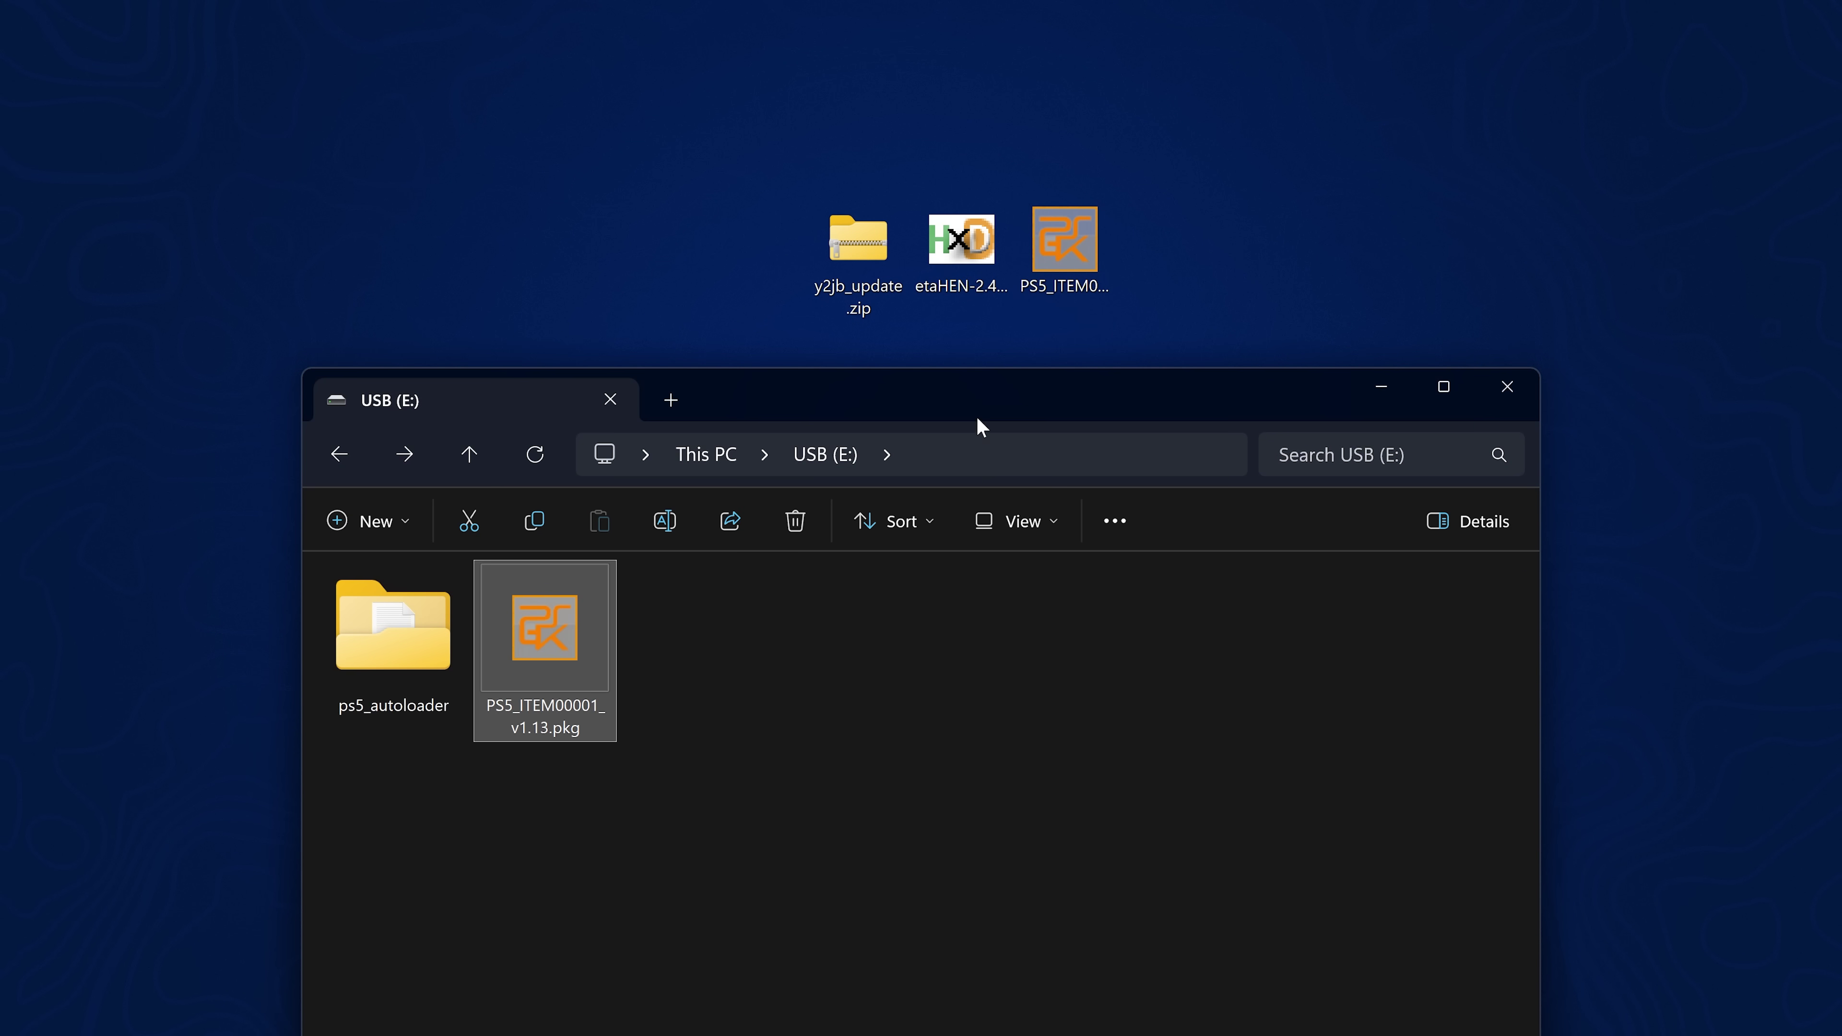
Copy PS5_LAPY20011_v1.04.pkg from the desktop to the root of the USB (E:) drive.
drag(987, 400, 1067, 47)
click(720, 354)
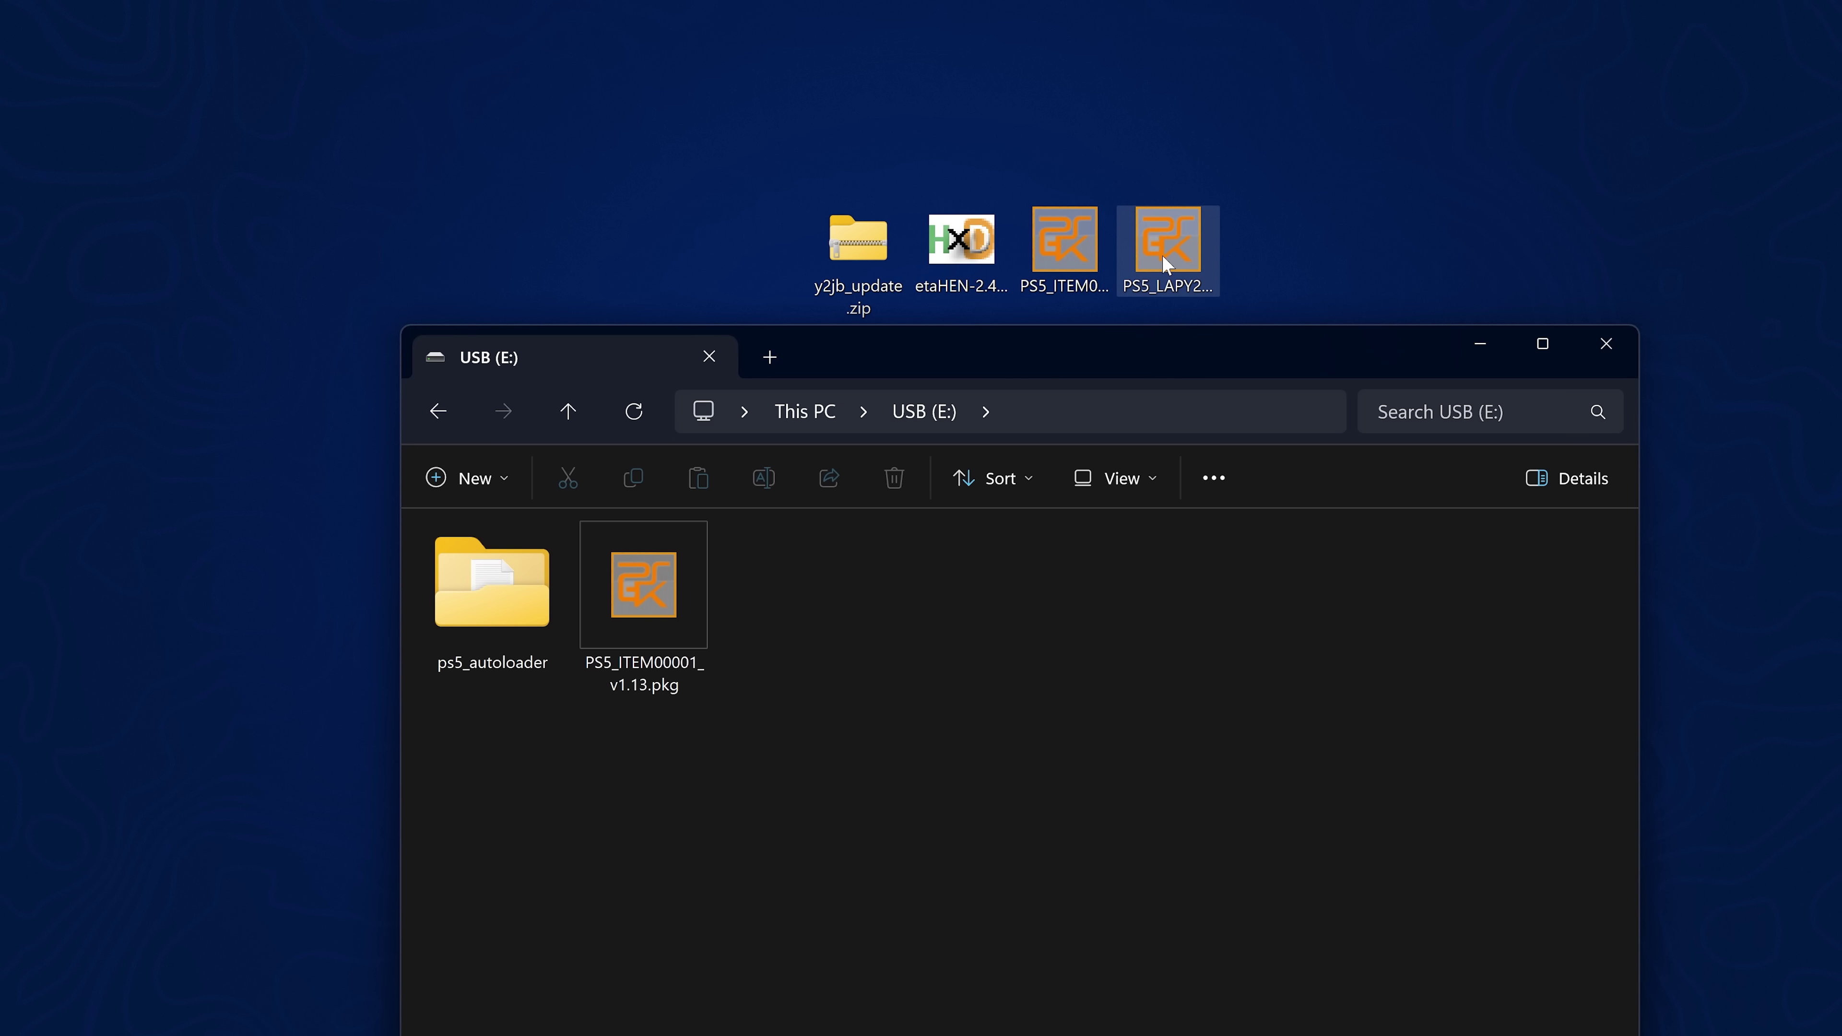
click(1164, 255)
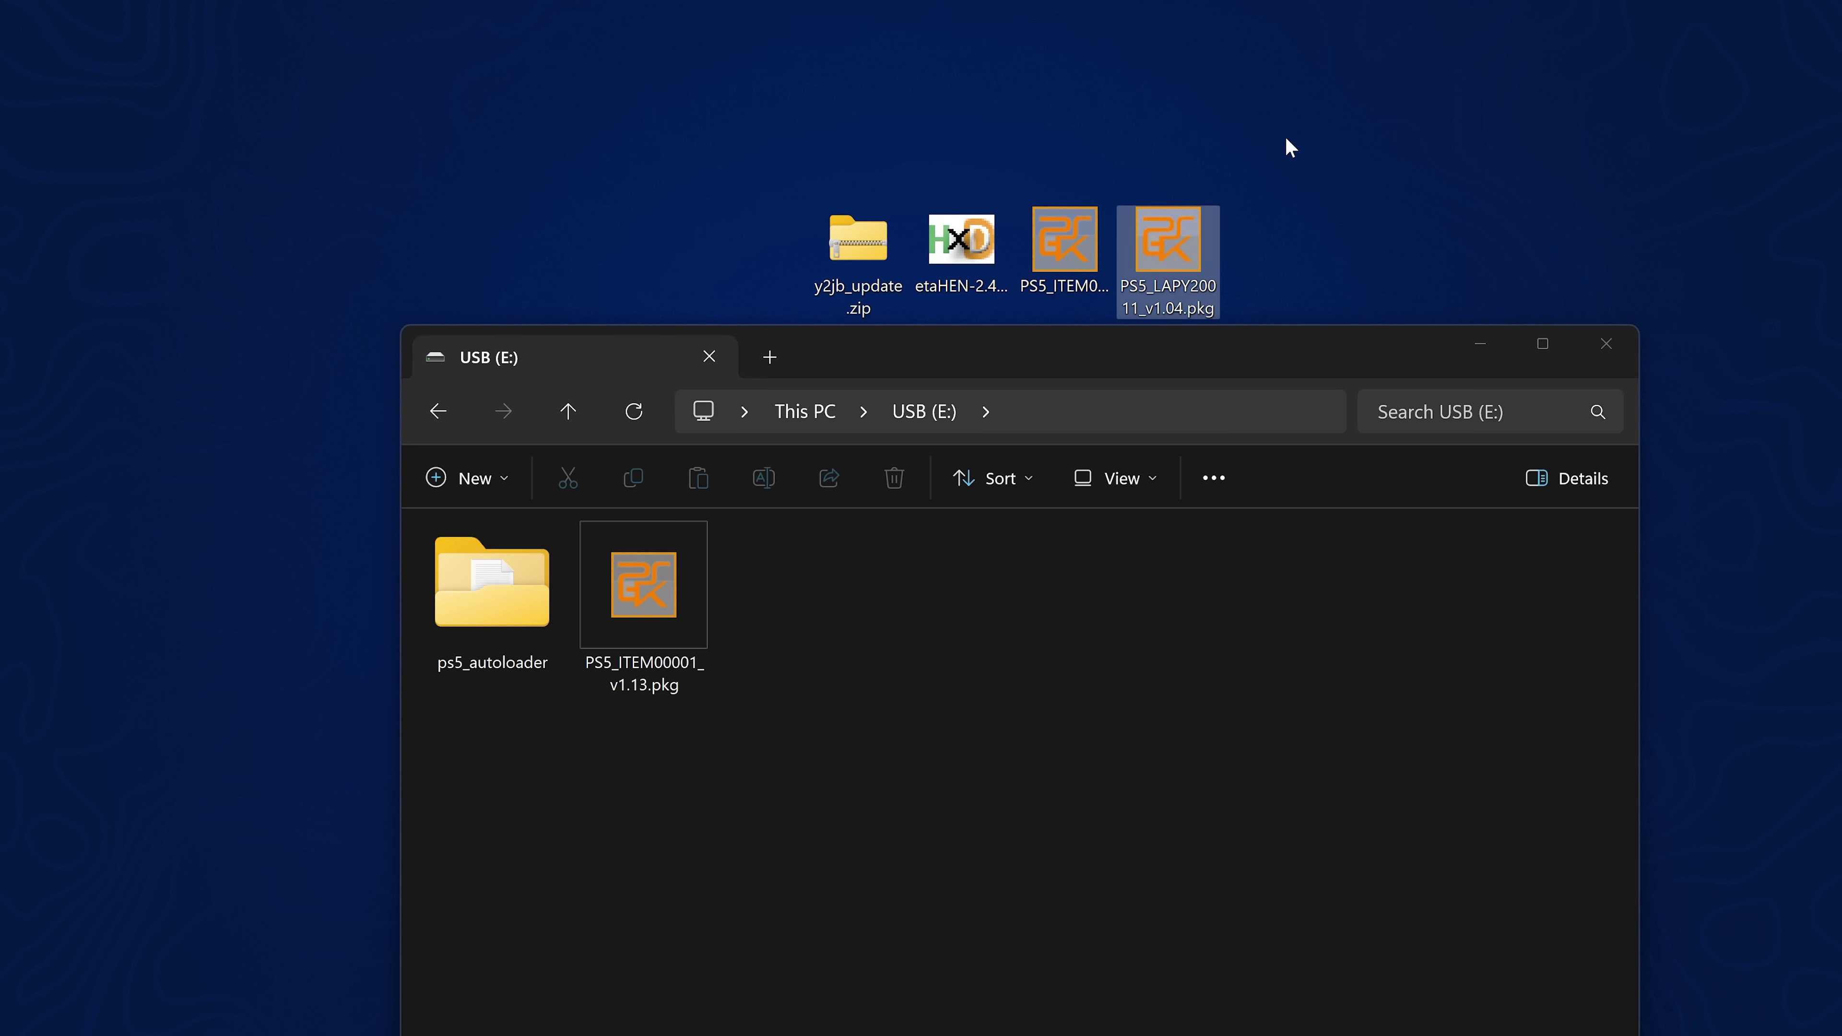
drag(1231, 450, 1049, 646)
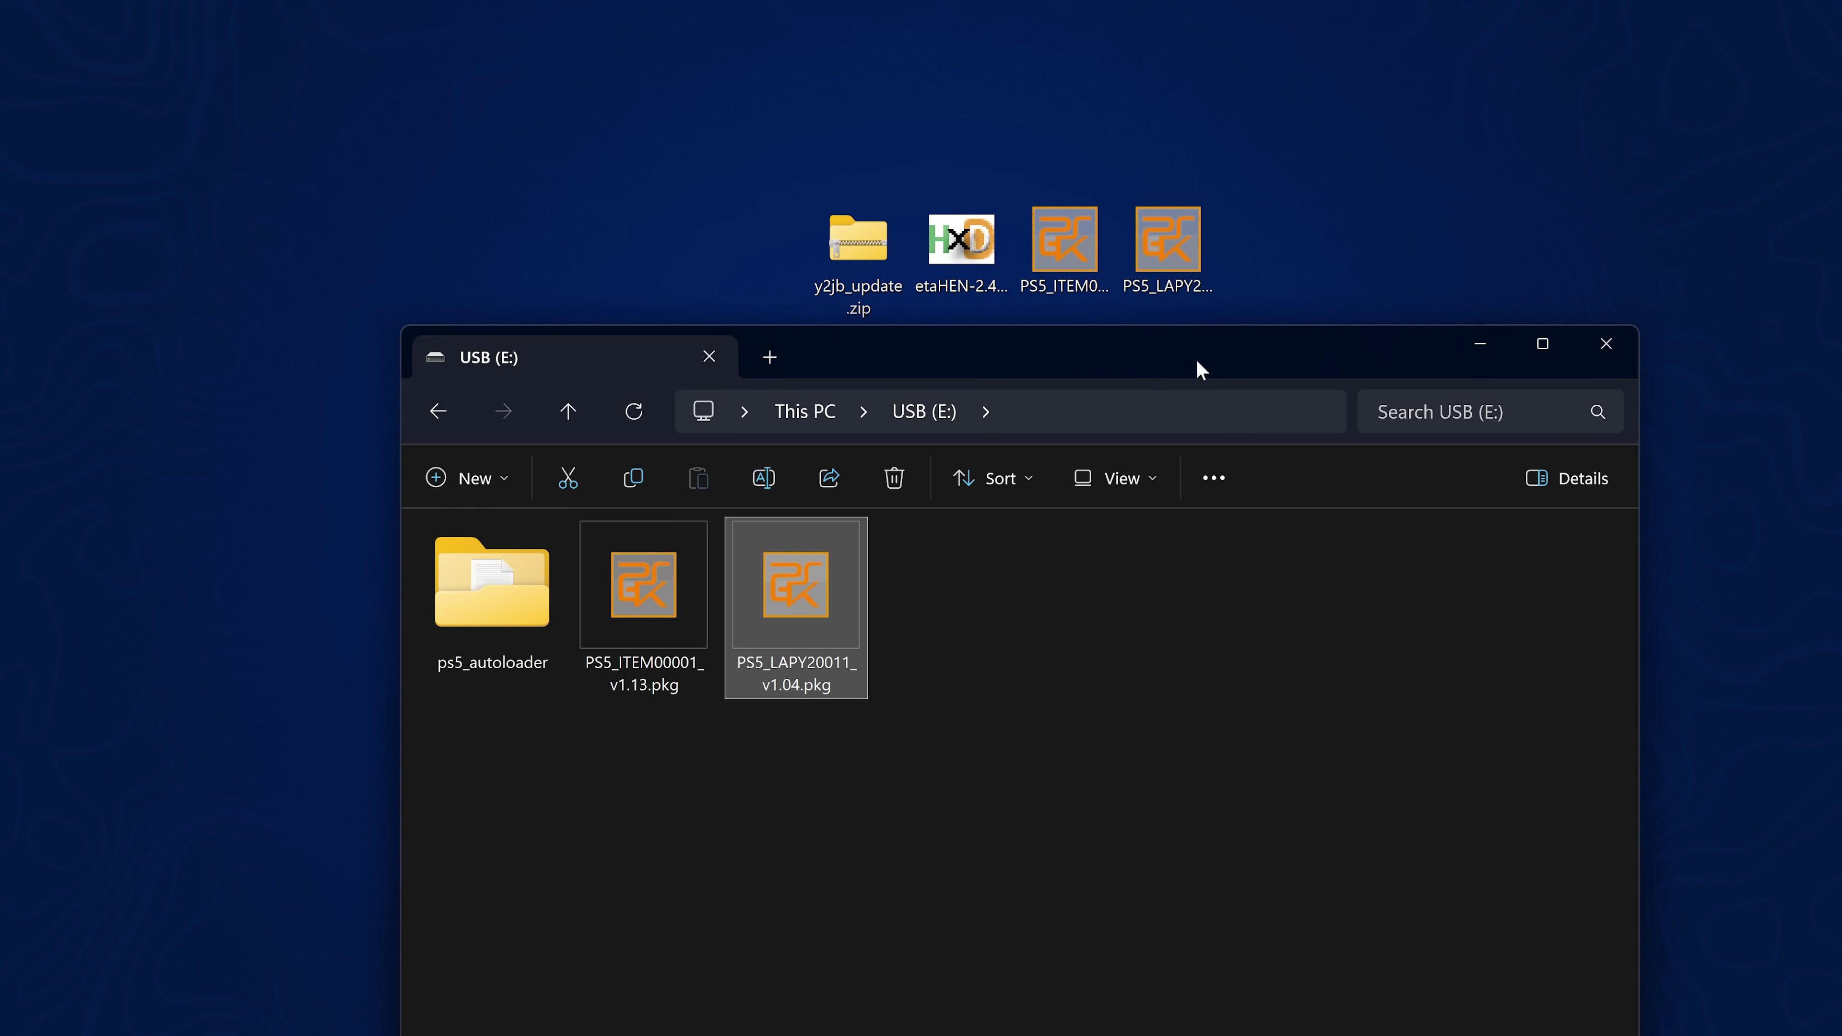
Close the USB (E:) window and safely eject the RTL9210B-CG USB device.
drag(1196, 367, 1267, 29)
click(1043, 317)
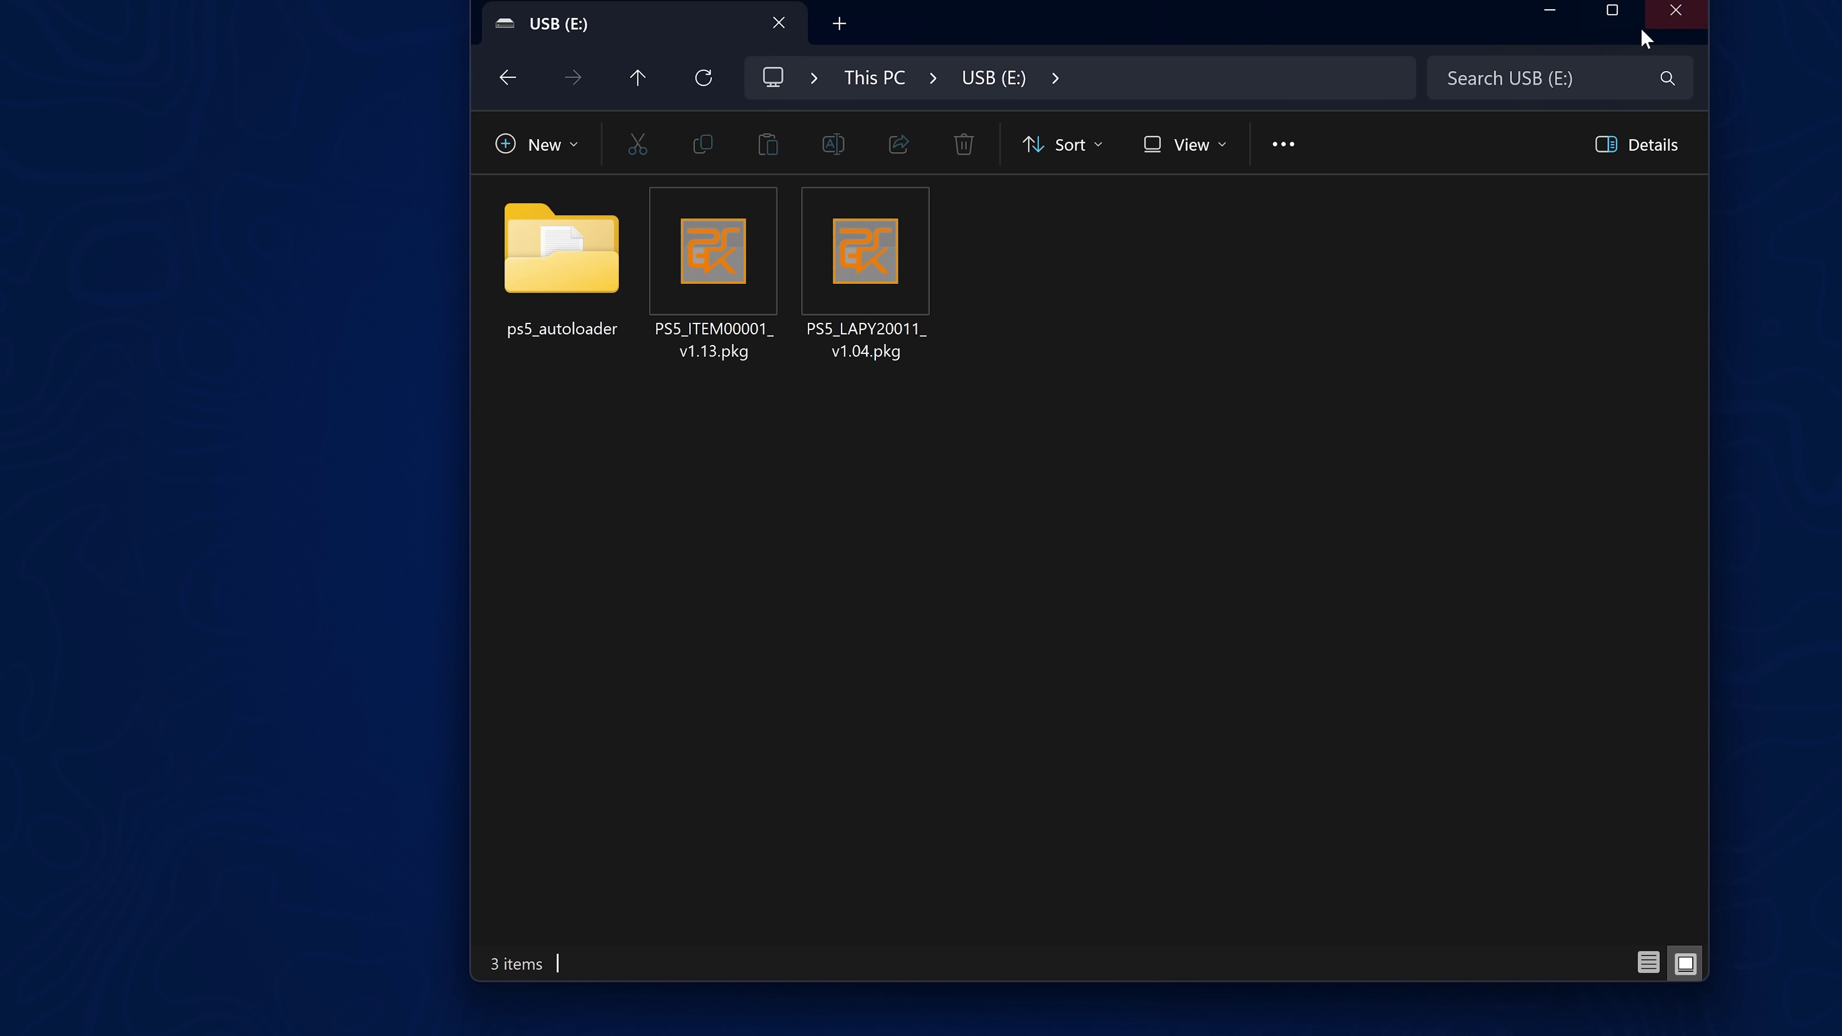
click(1665, 33)
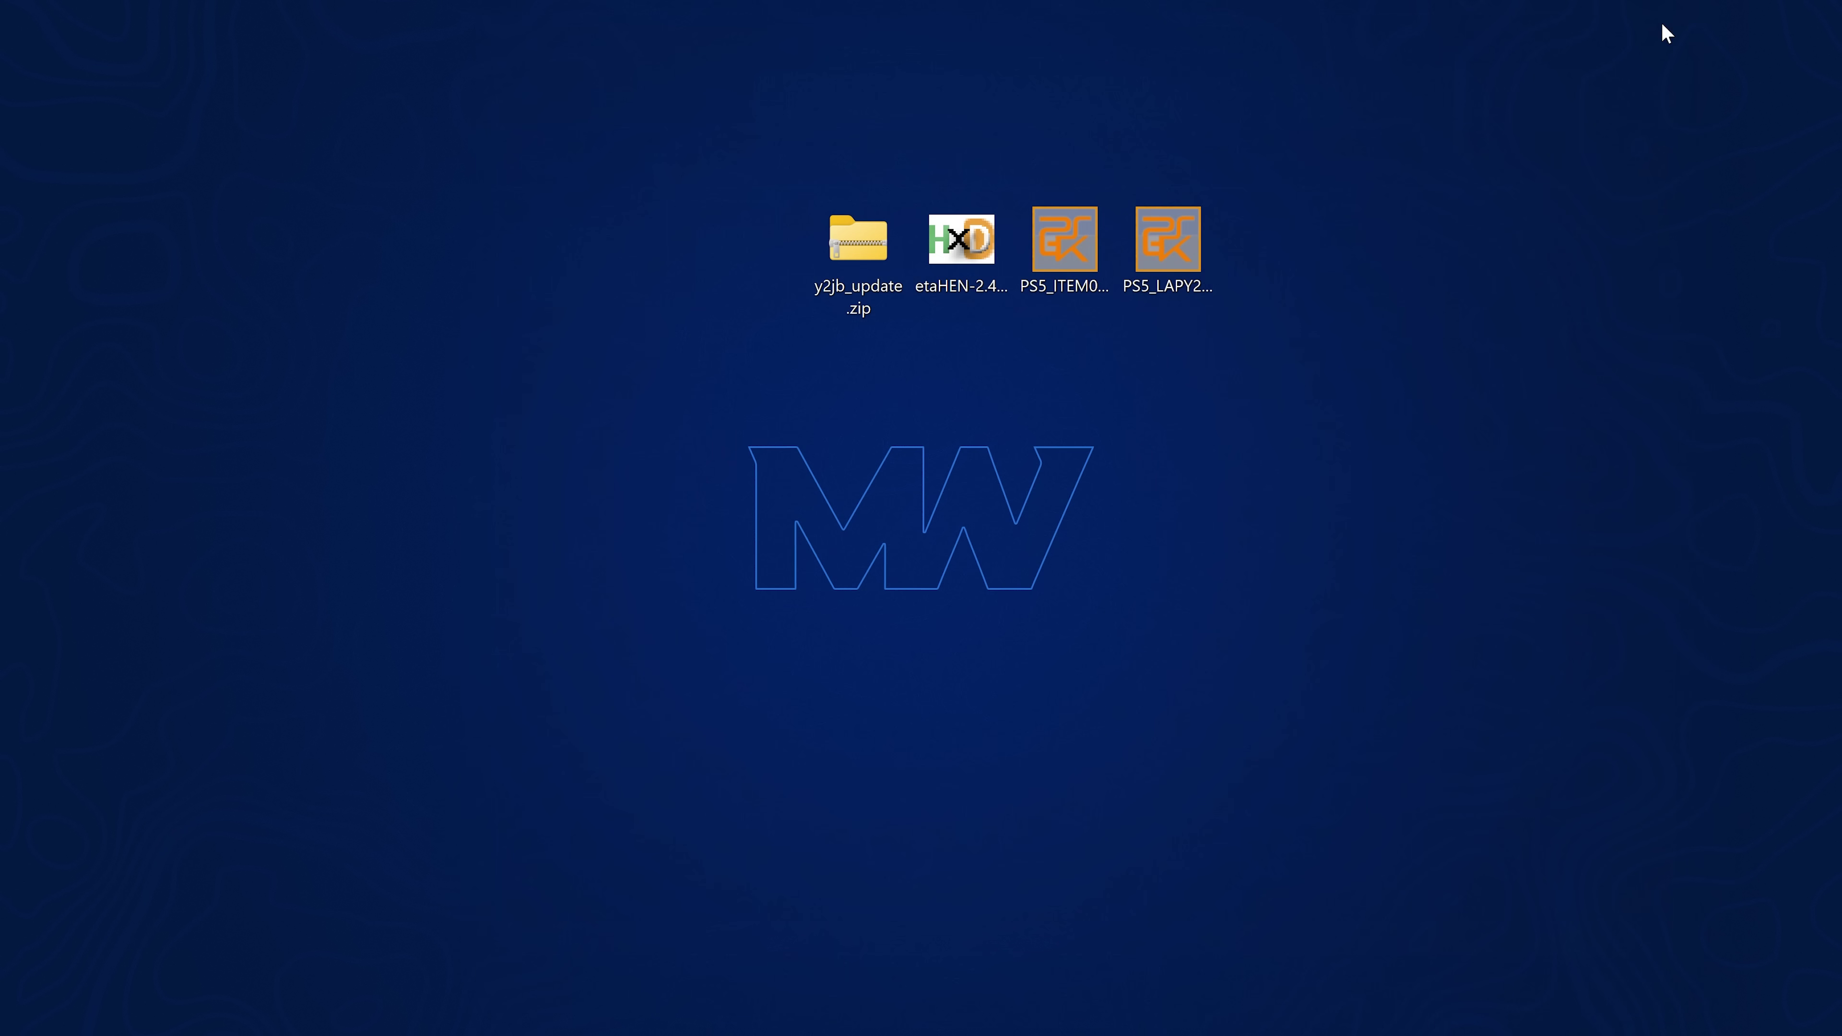
click(1734, 1029)
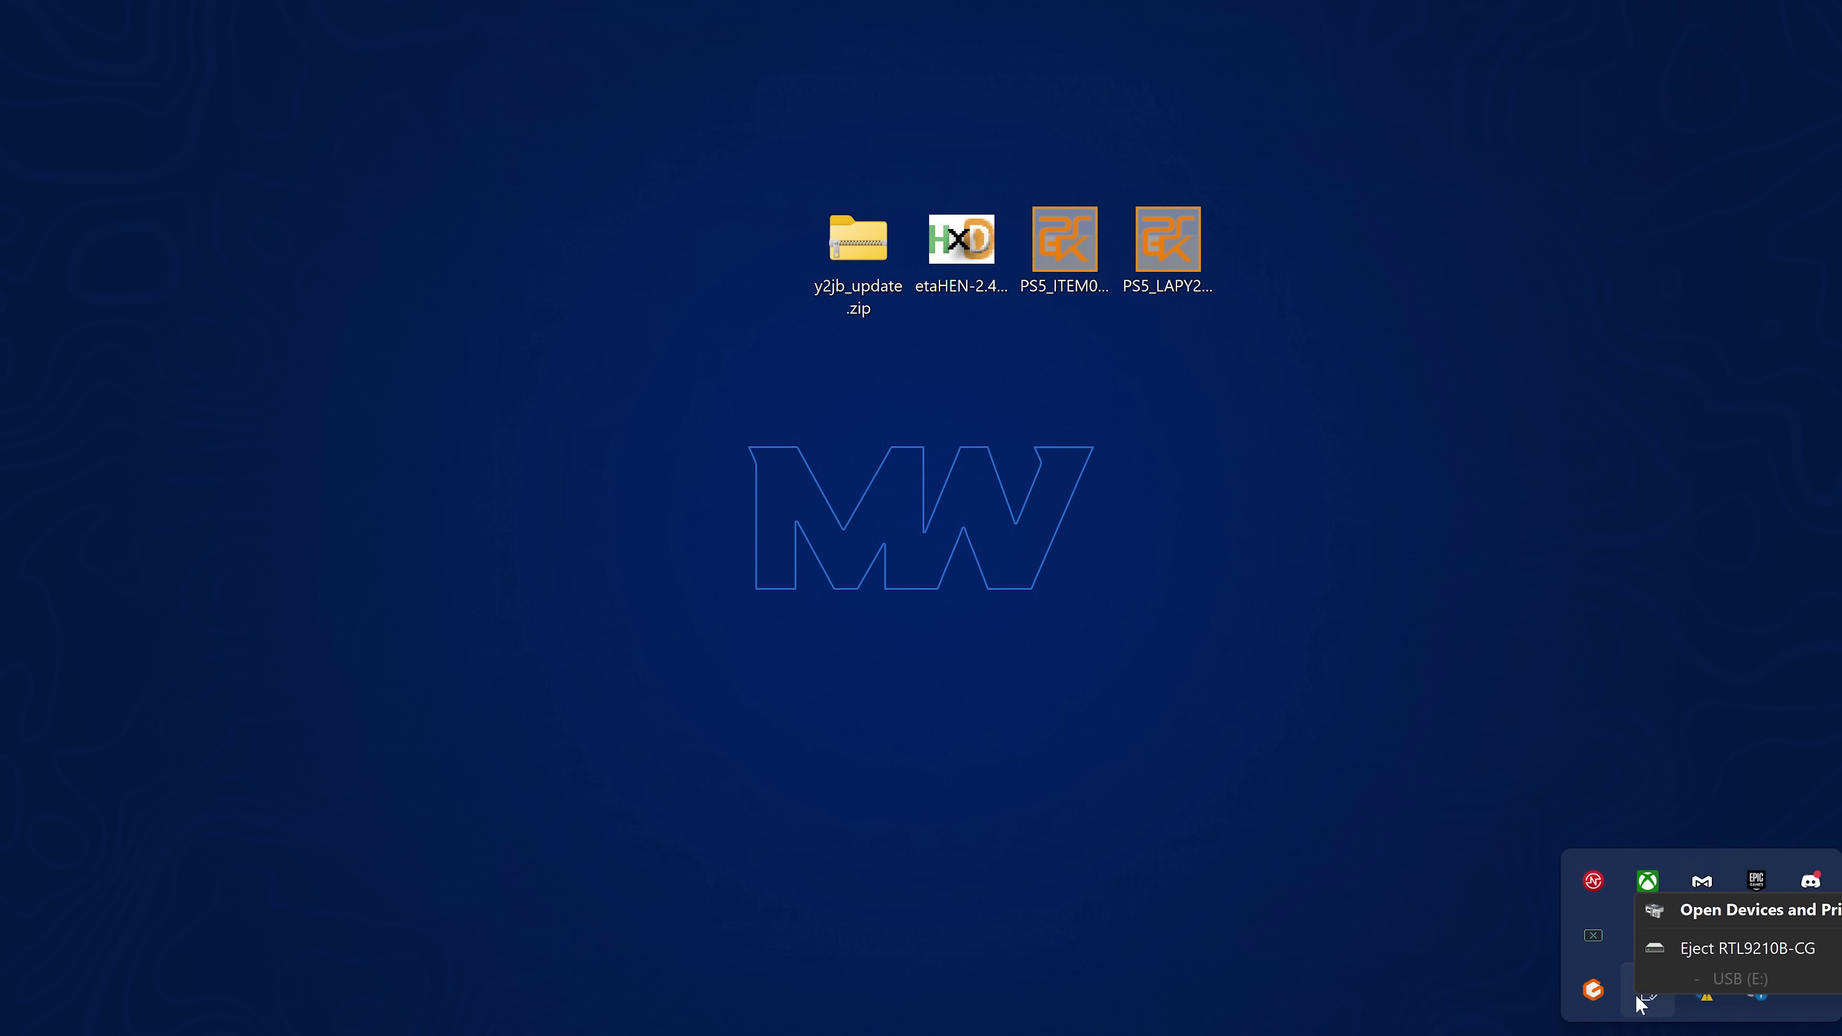
click(1685, 948)
click(761, 769)
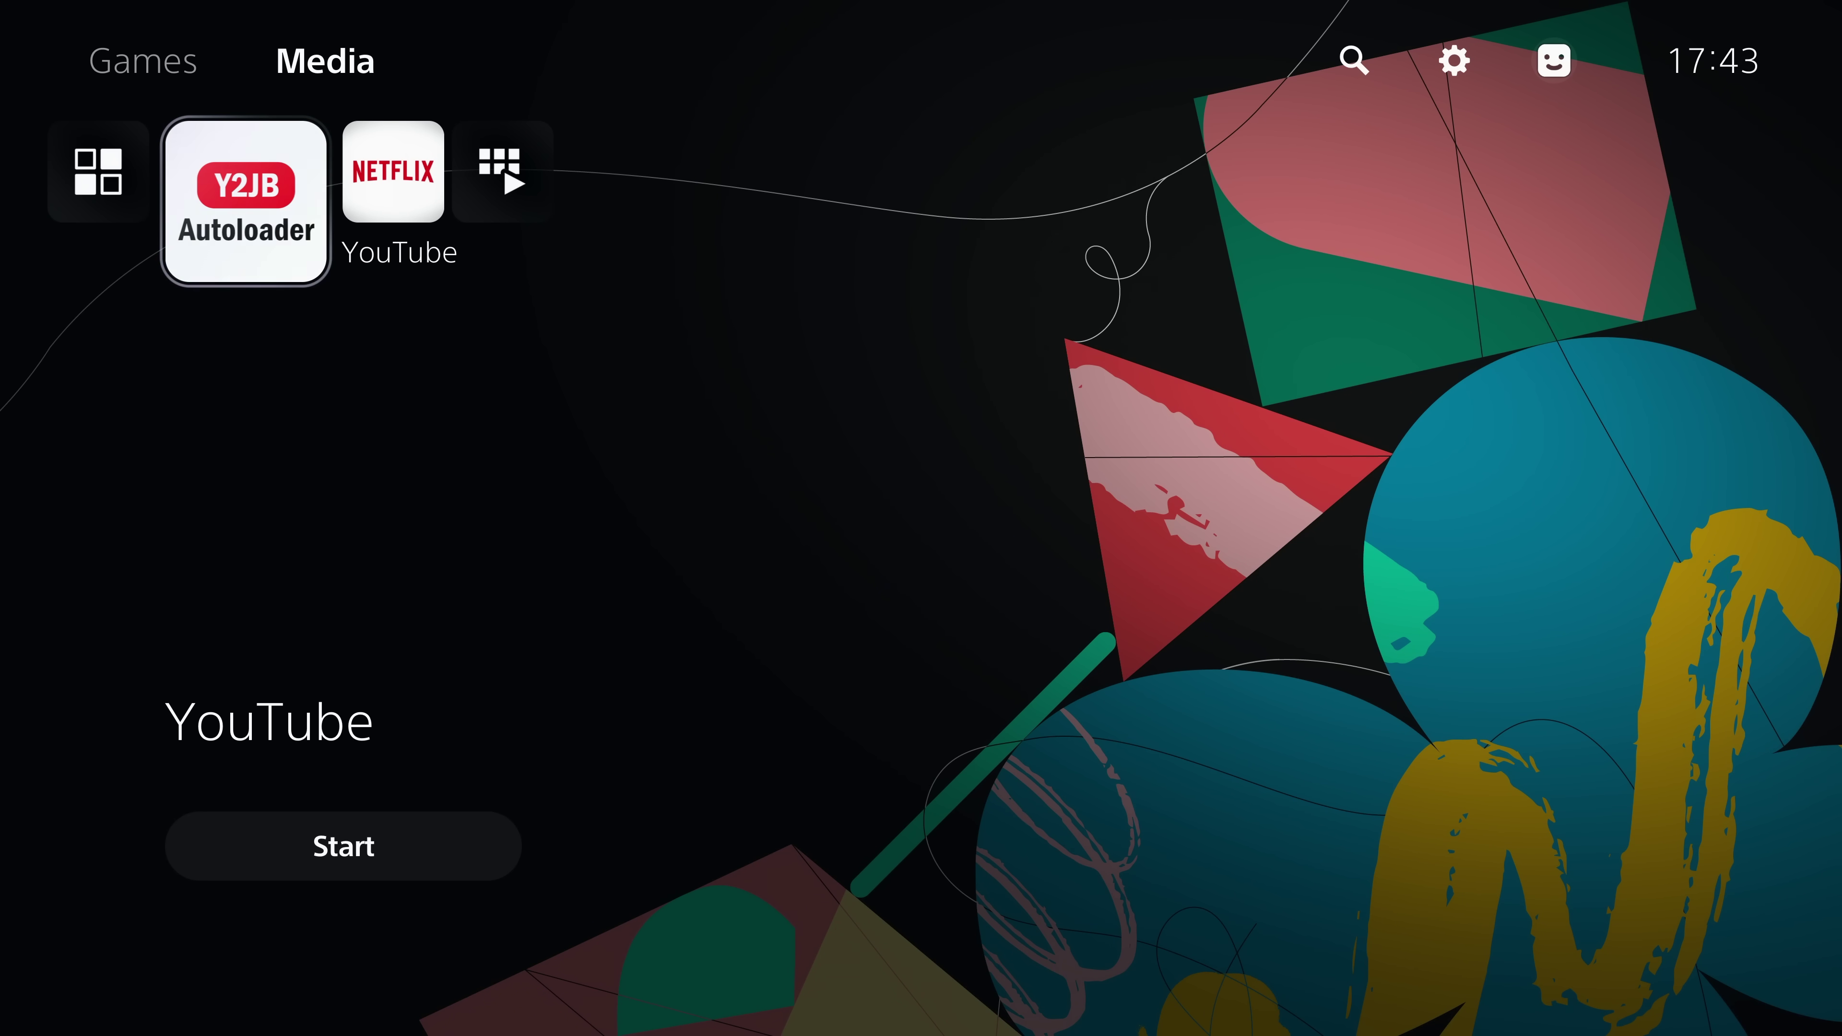
key(Right)
key(Left)
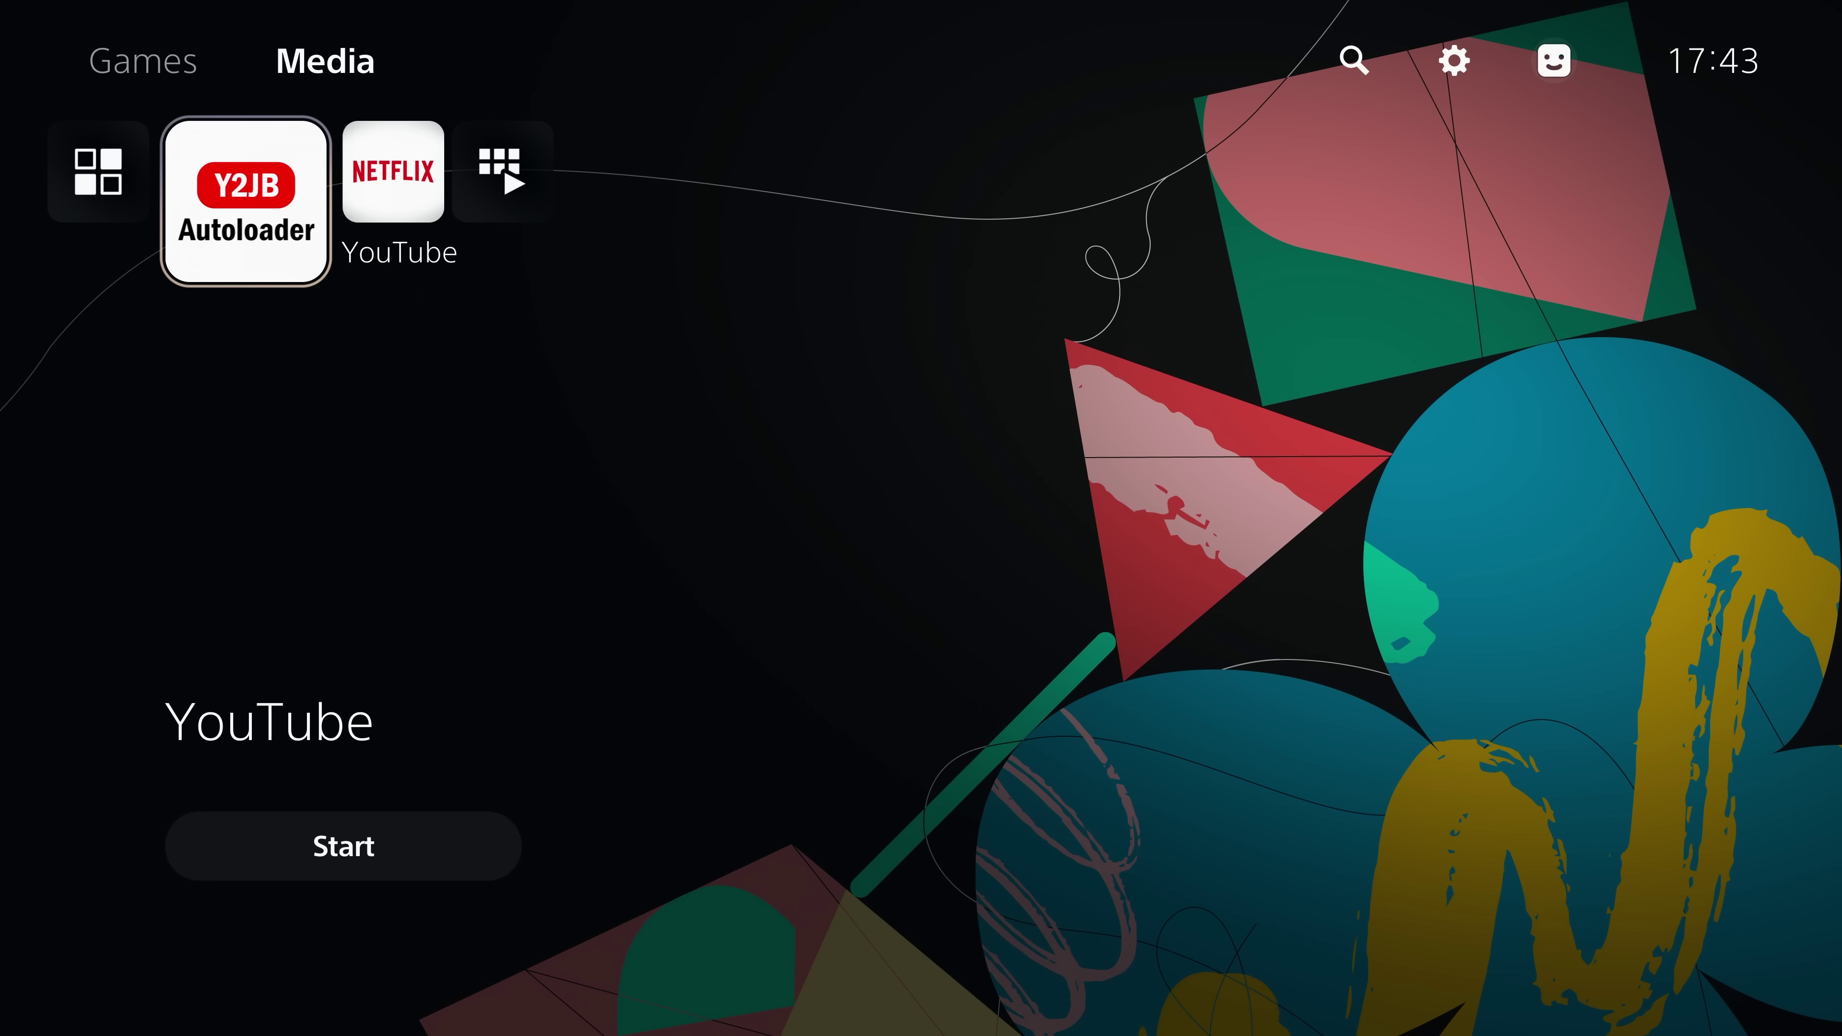
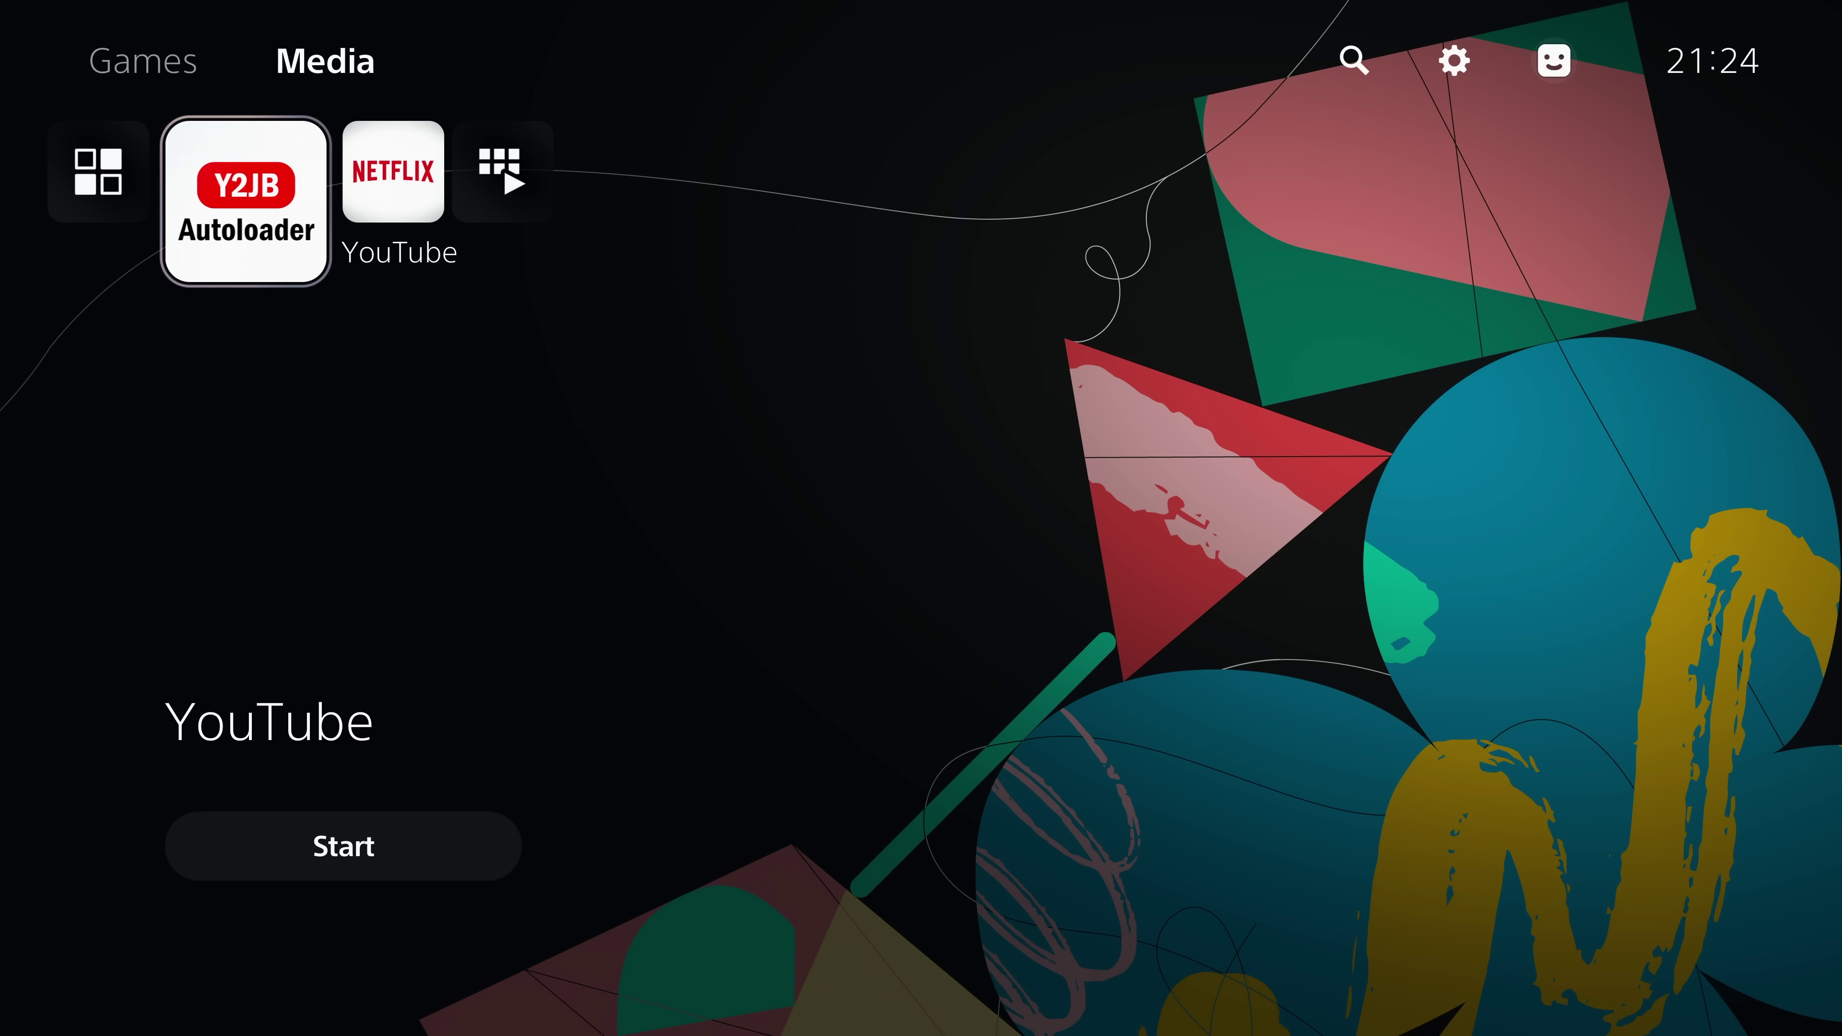
Open the etaHEN Toolbox through Debug Settings in the PS5's settings.
key(Up)
key(Right)
key(Right)
key(Return)
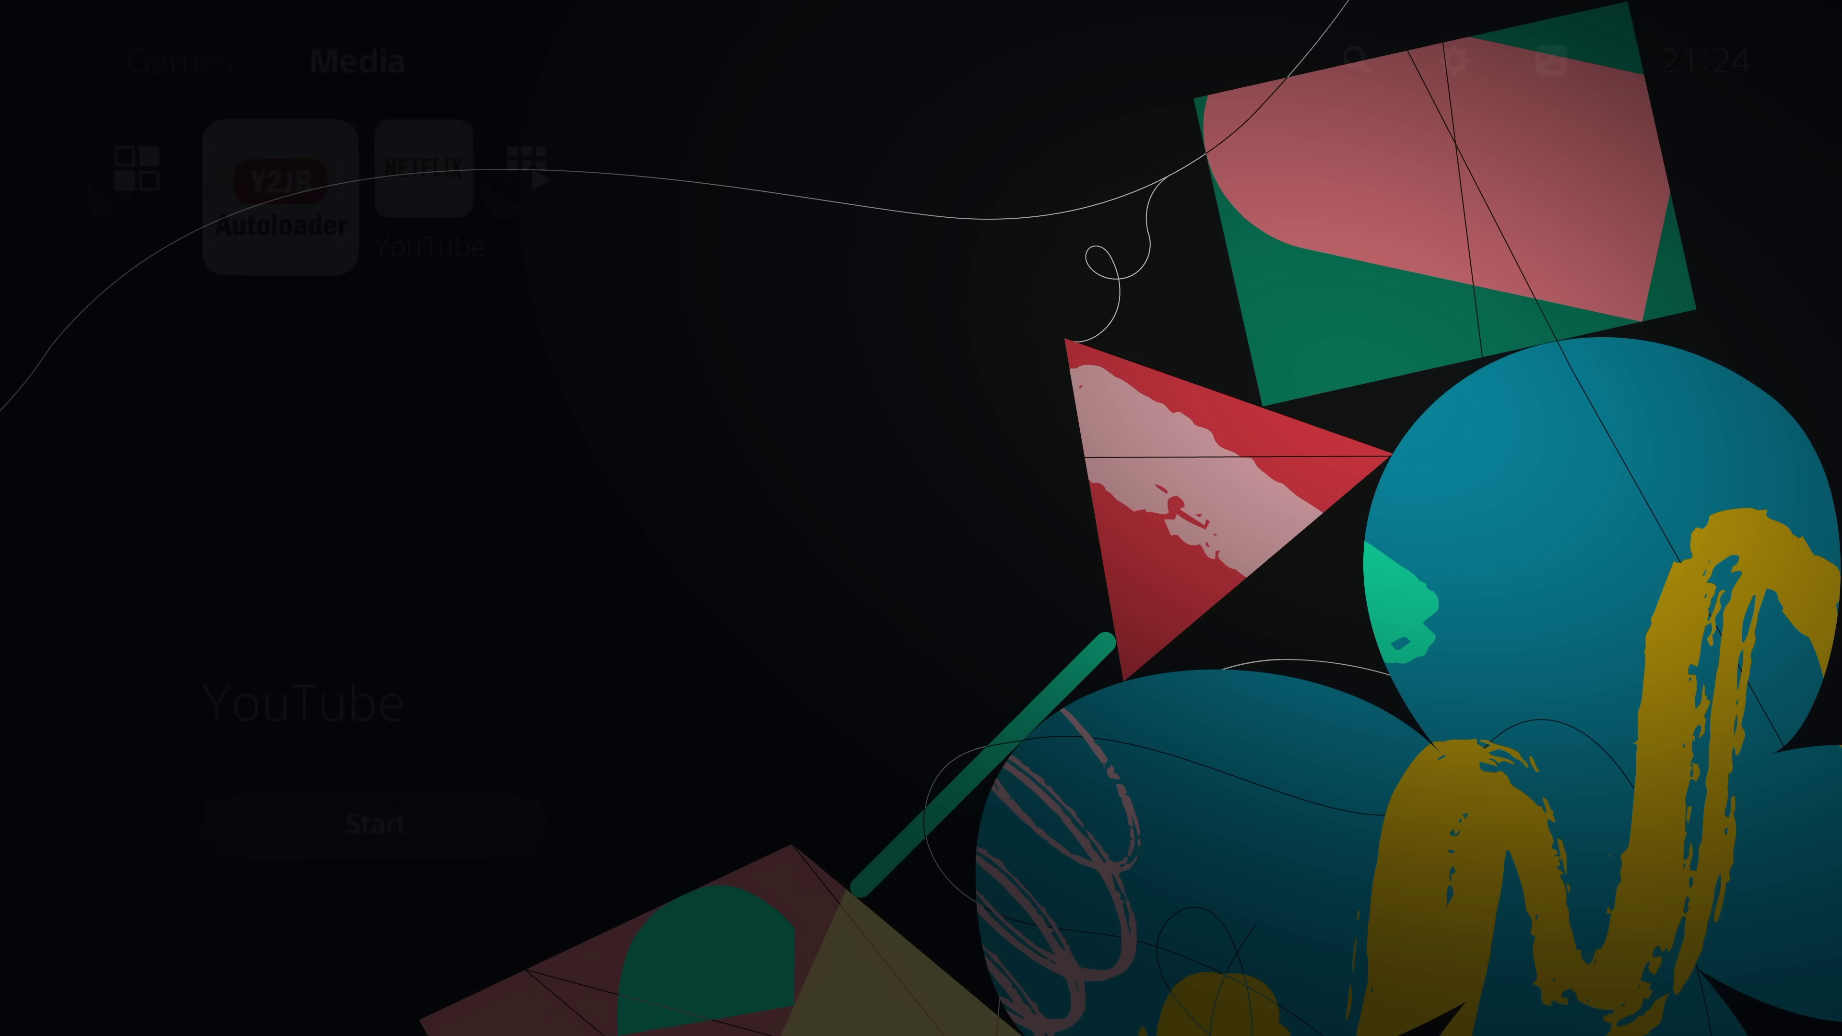
key(Down)
key(Down)
key(Down)
key(Down)
key(Down)
key(Down)
key(Down)
key(Down)
key(Down)
key(Down)
key(Down)
key(Down)
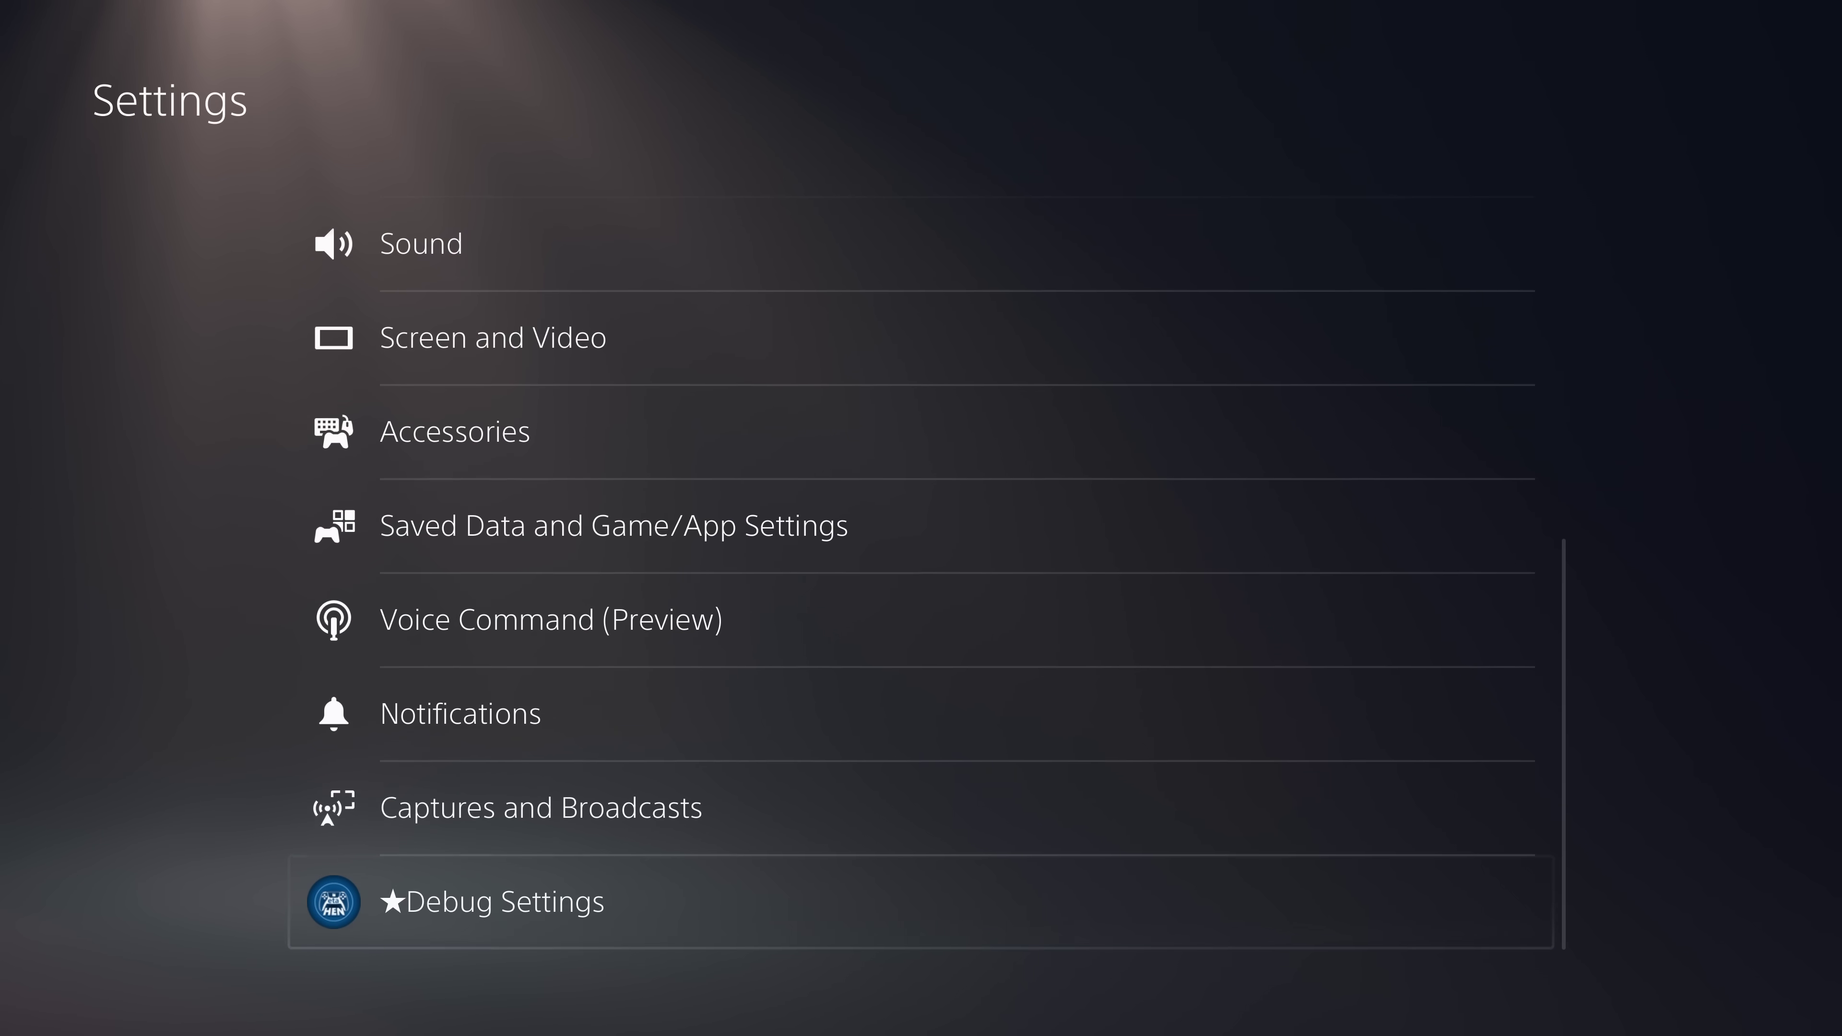
key(Return)
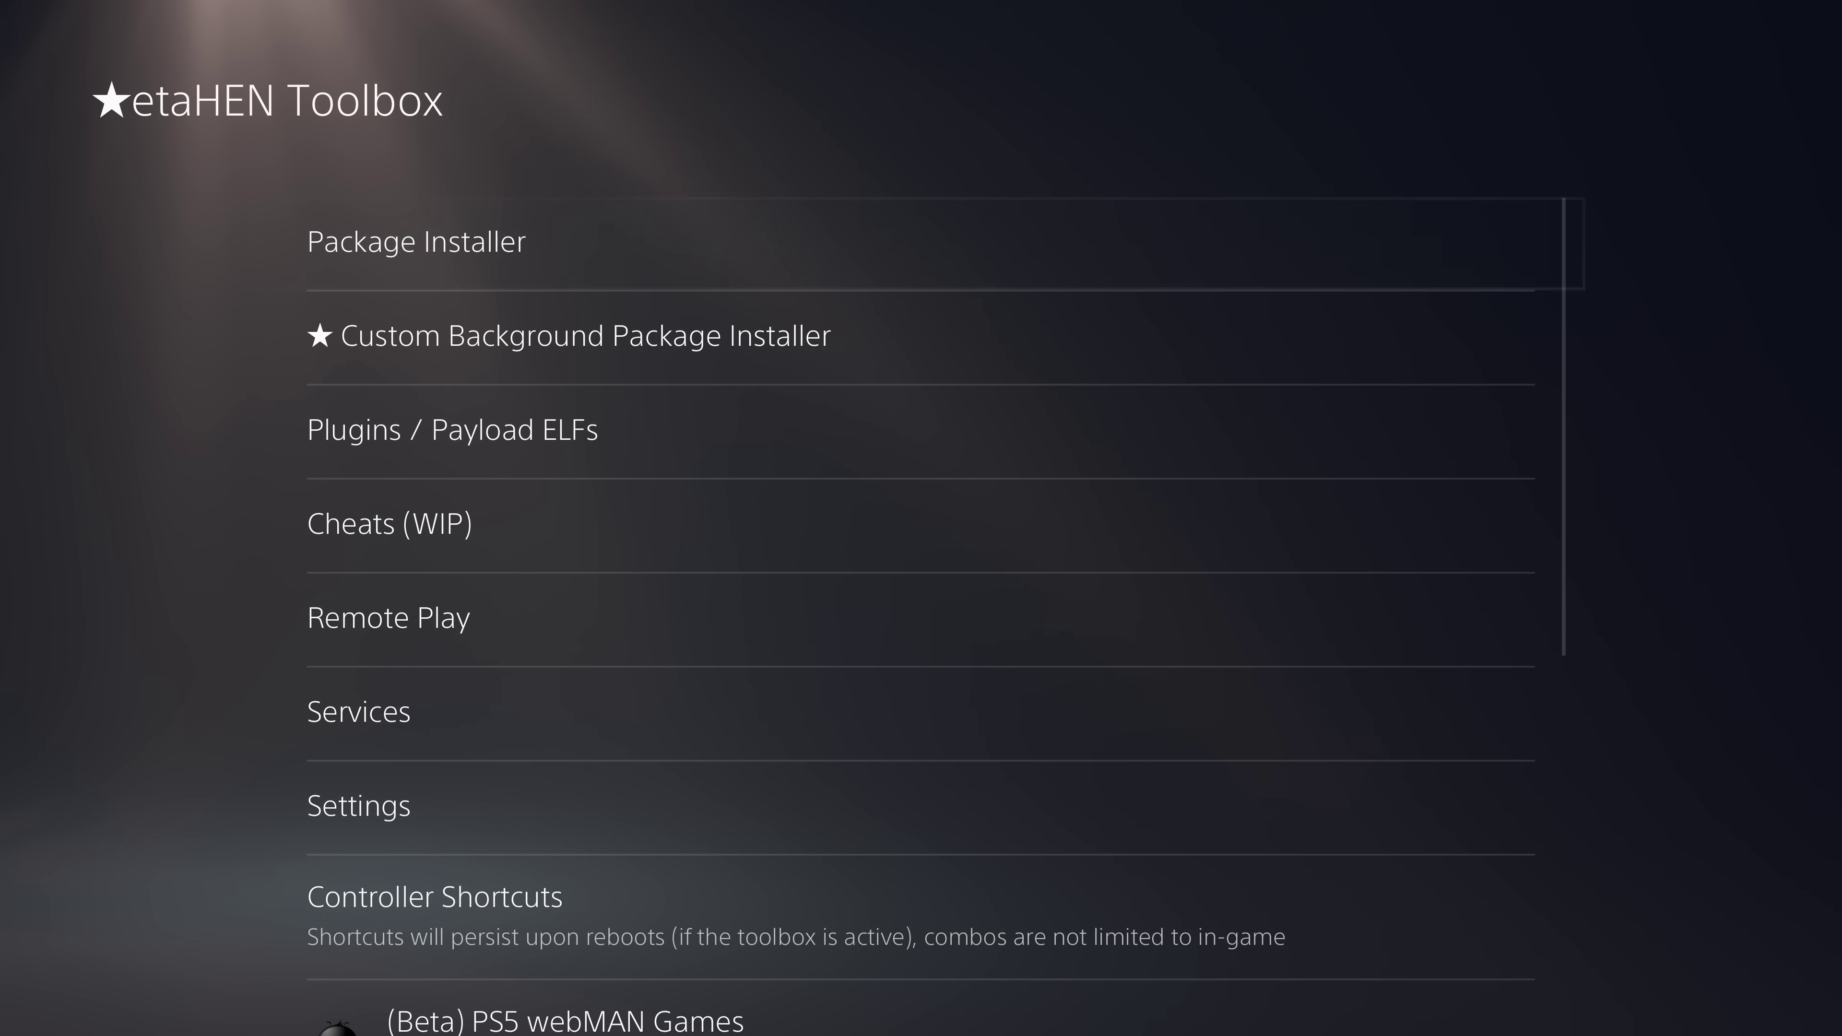
Open the Package Installer and look over the PS5_ITEM00001_v1.13.pkg and PS5_LAPY20011_v1.04.pkg entries.
key(Return)
key(Down)
key(Down)
key(Up)
key(Down)
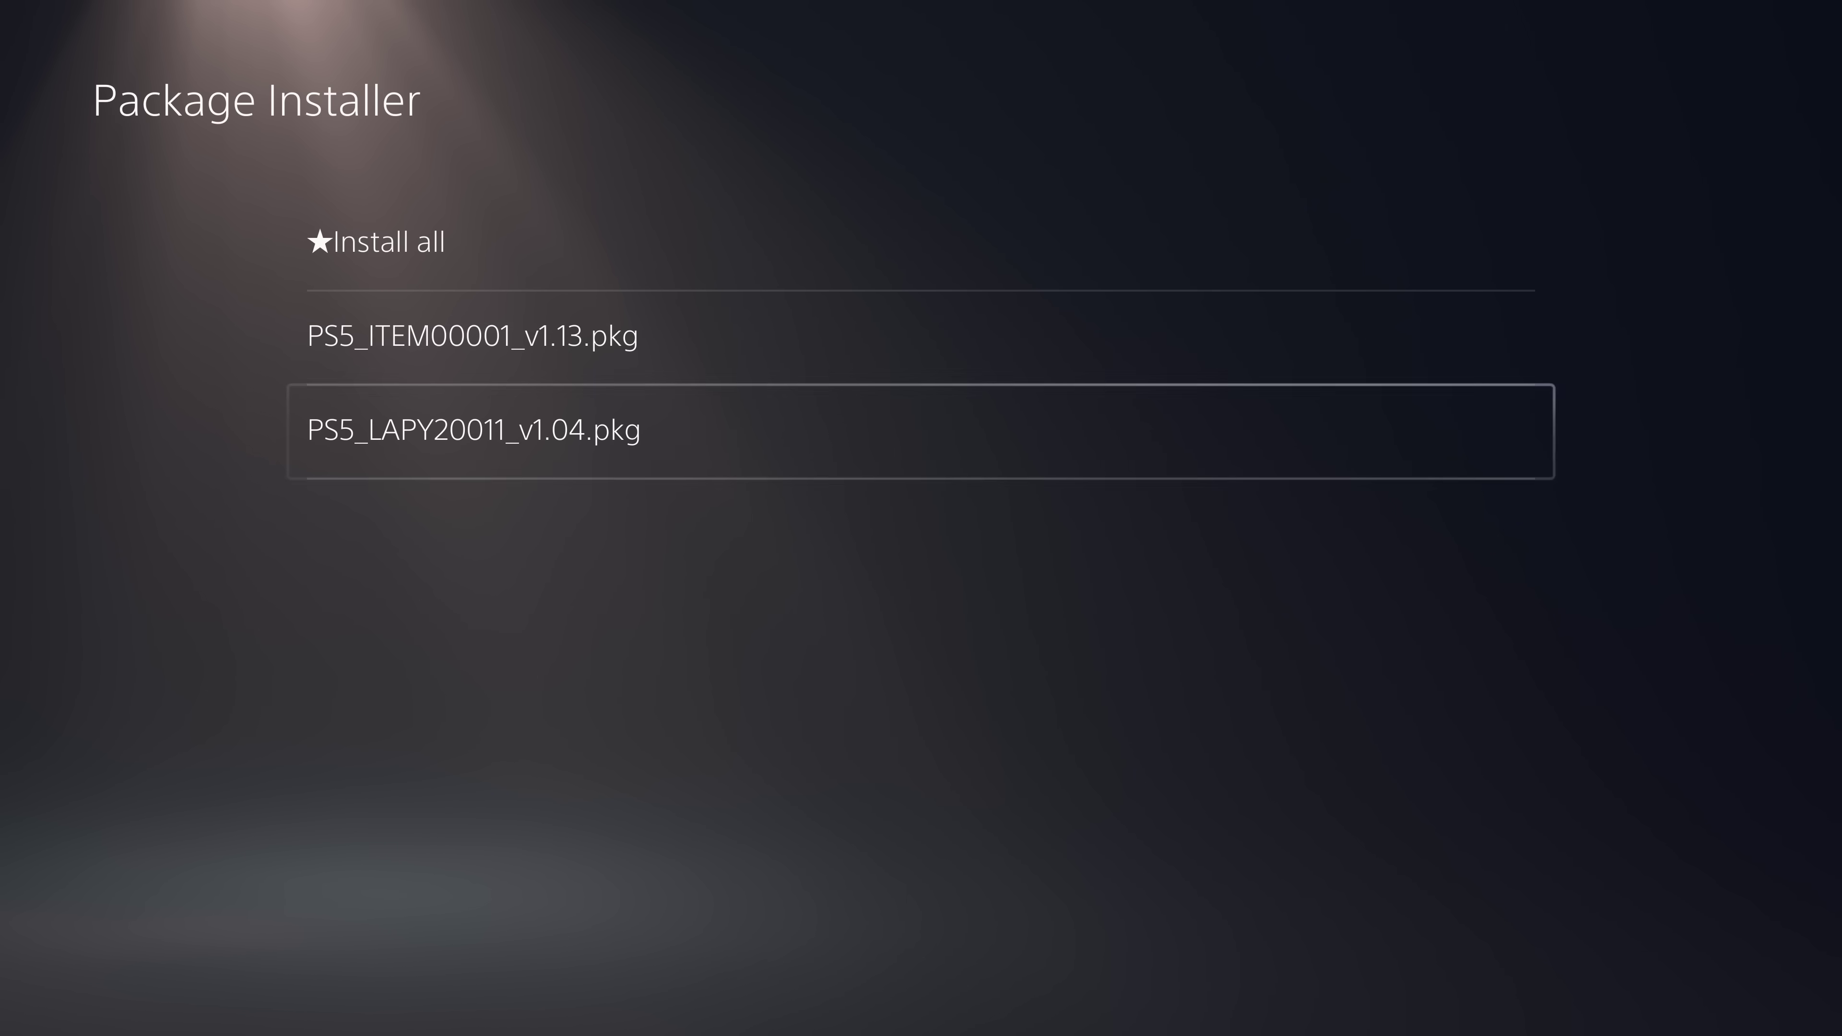
key(Up)
key(Down)
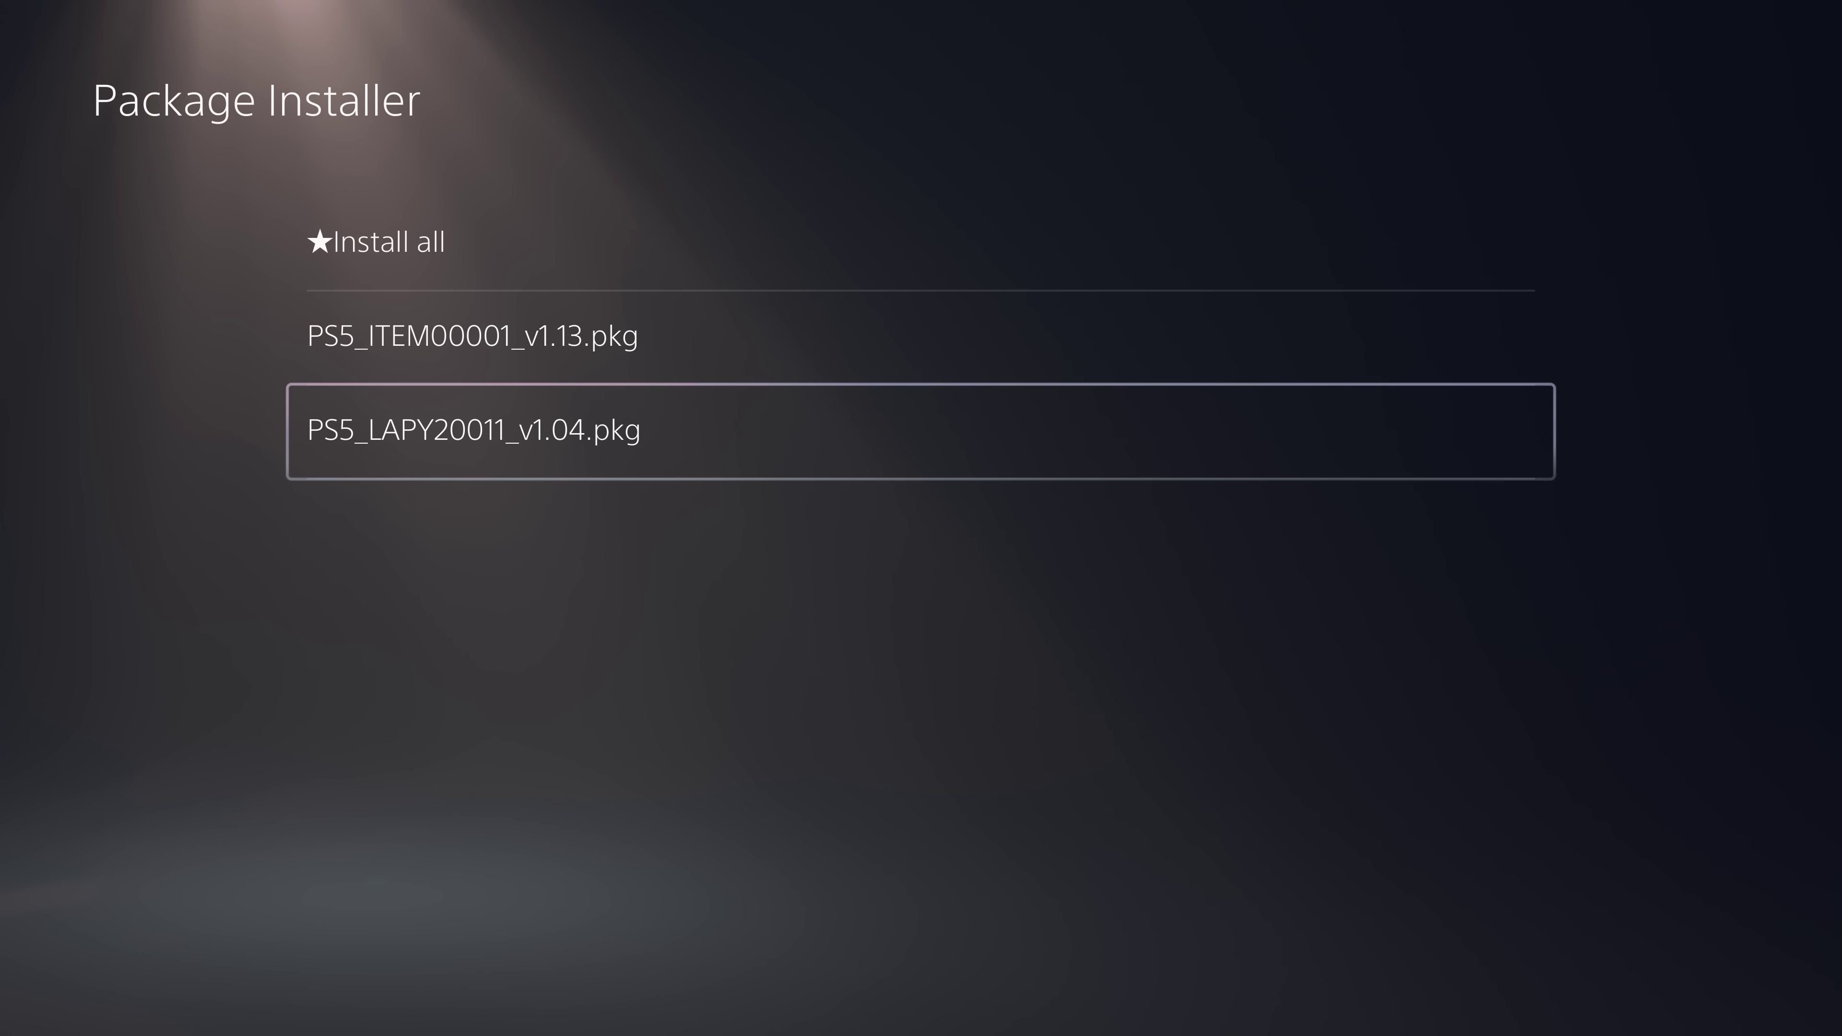
key(Up)
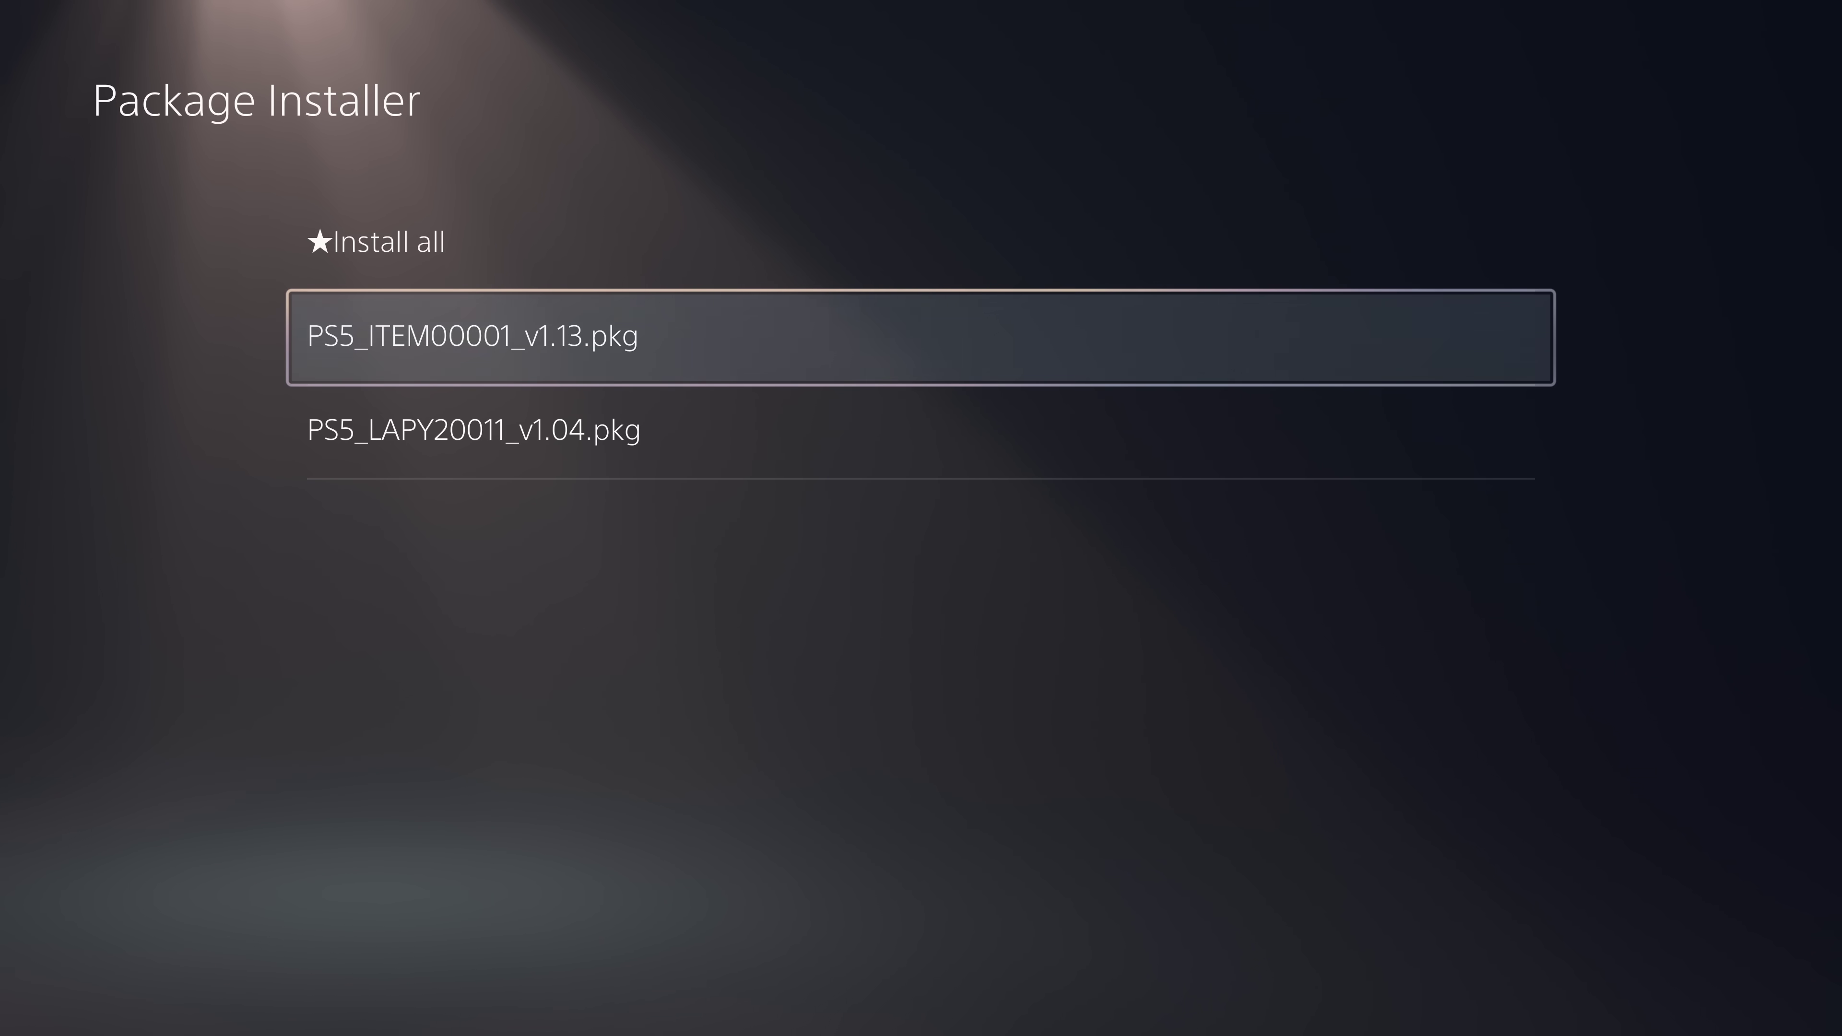
key(Return)
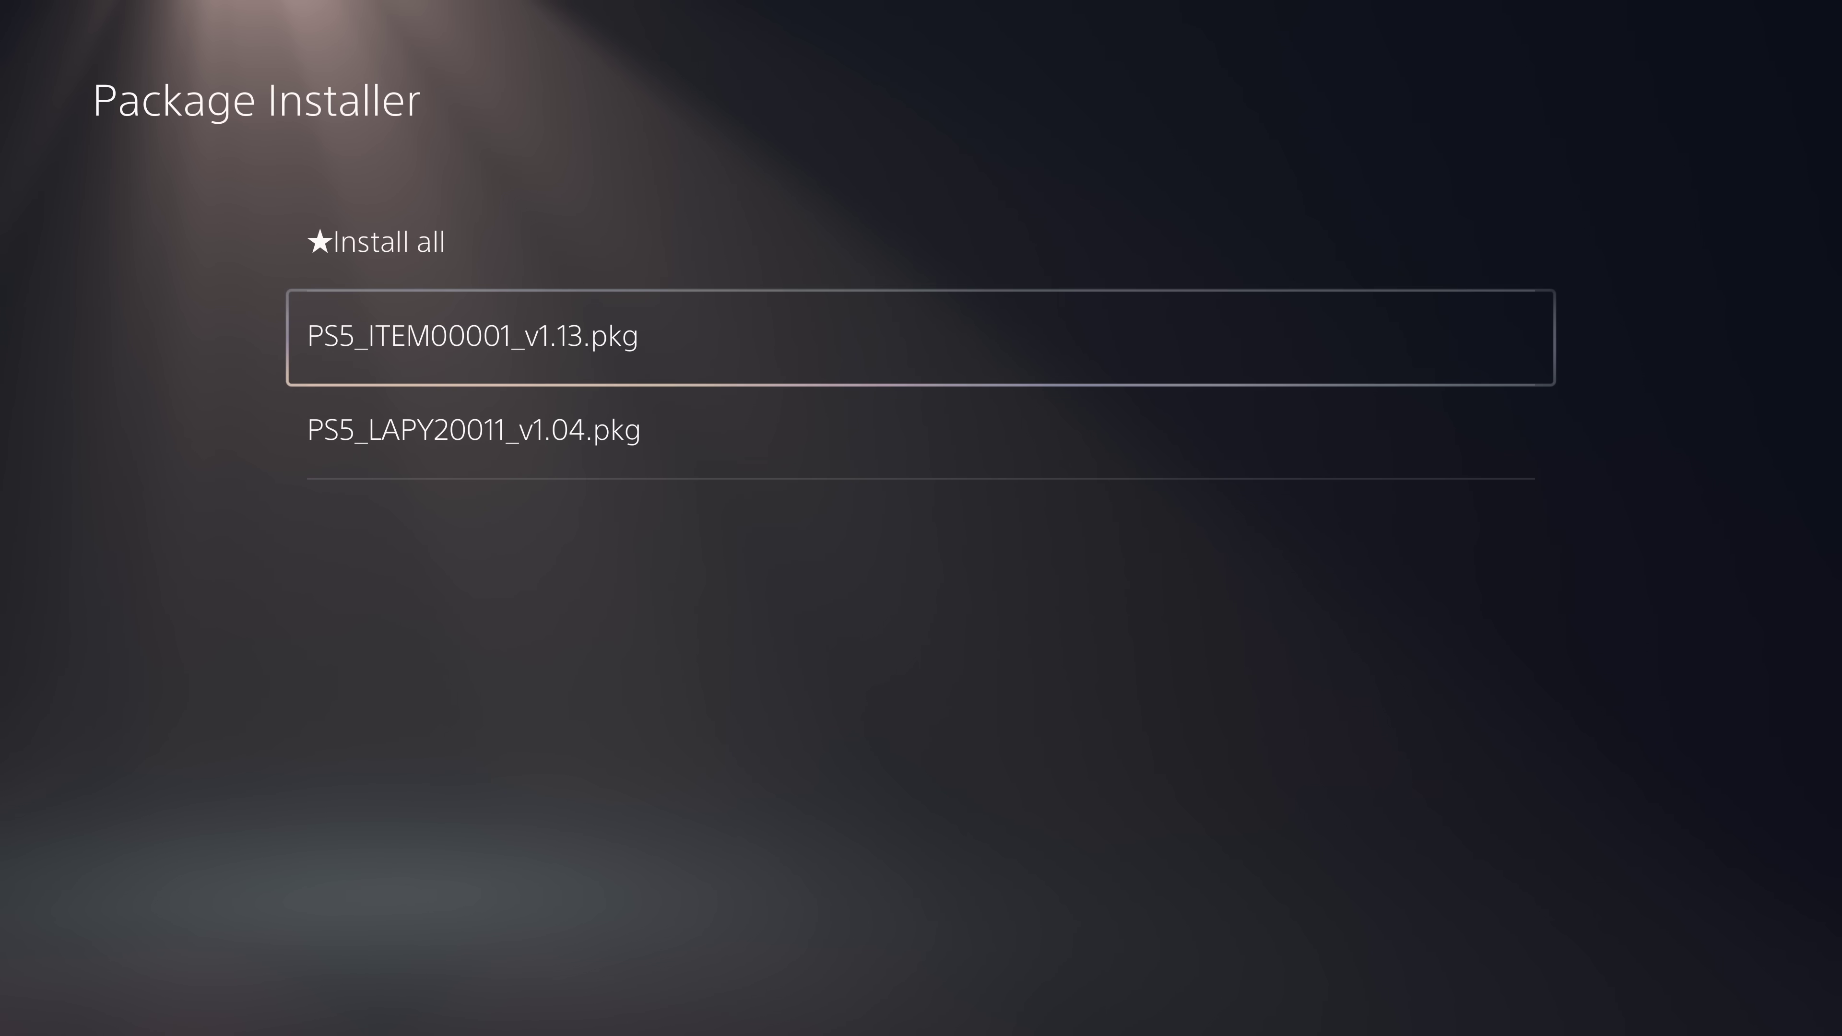
Install all listed packages and agree to continue installing content that is already present.
key(Up)
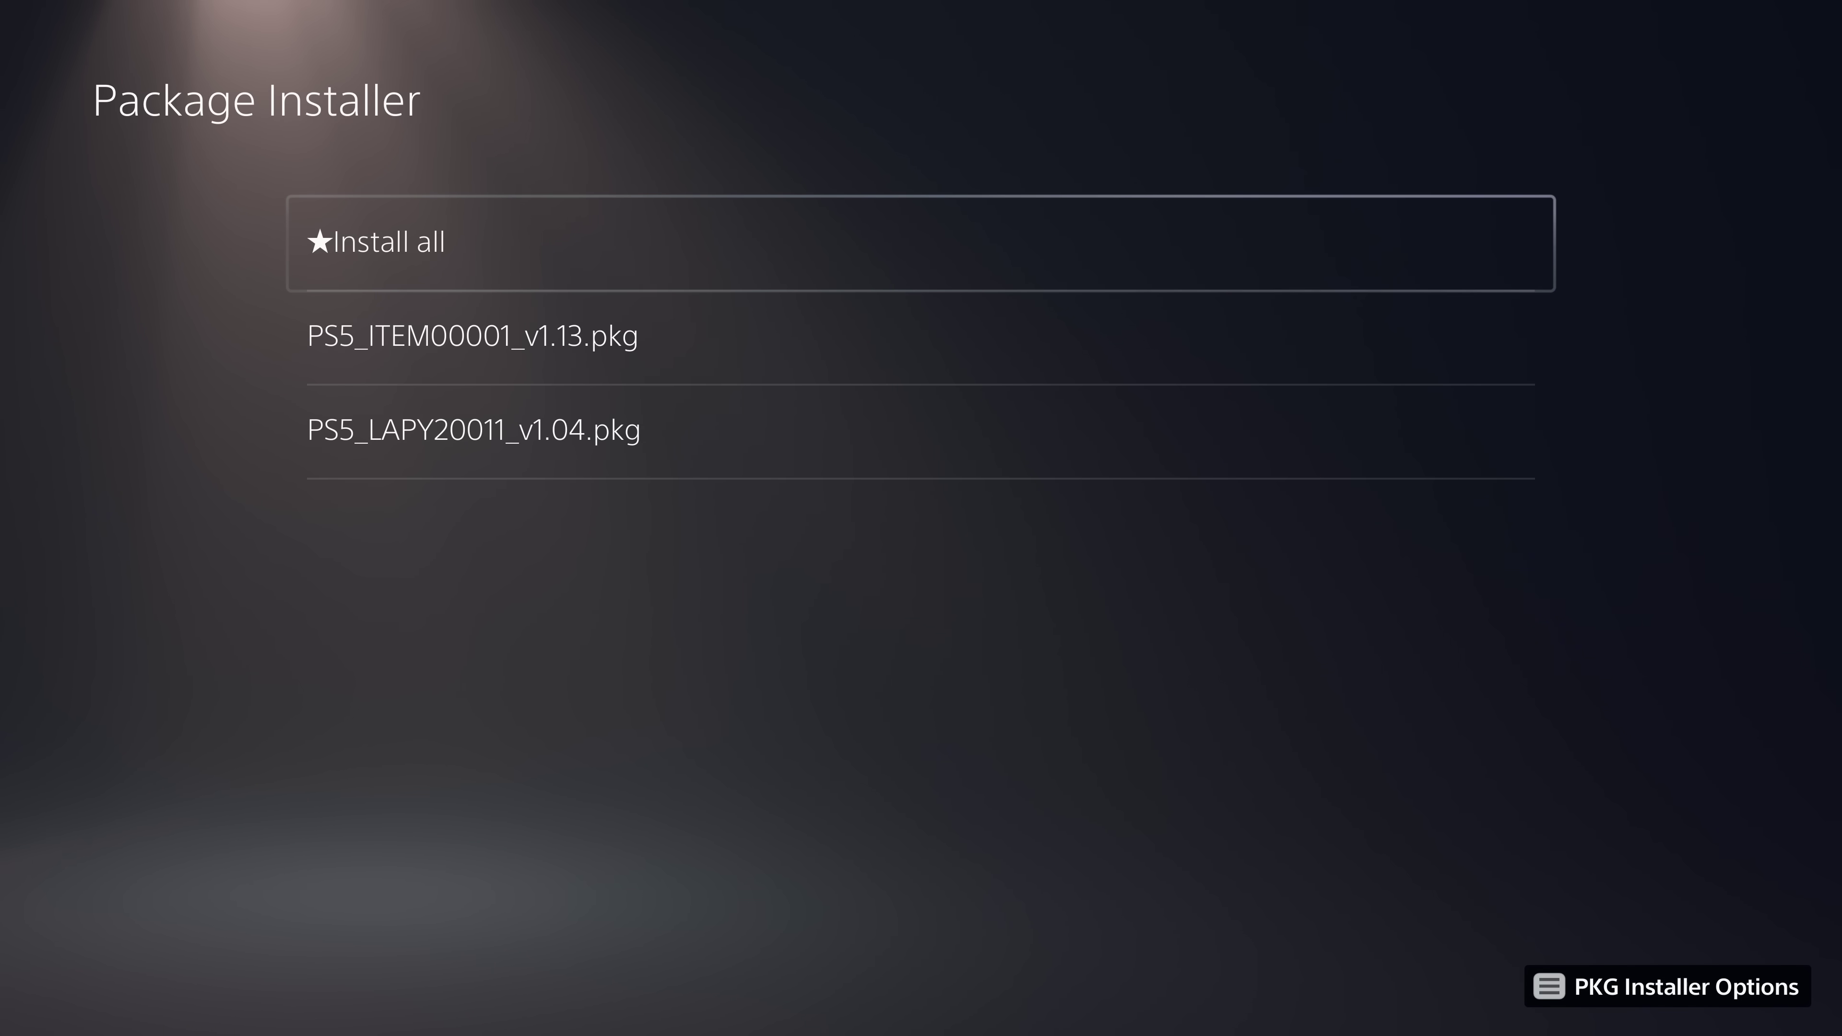
key(Return)
key(Right)
key(Return)
key(Right)
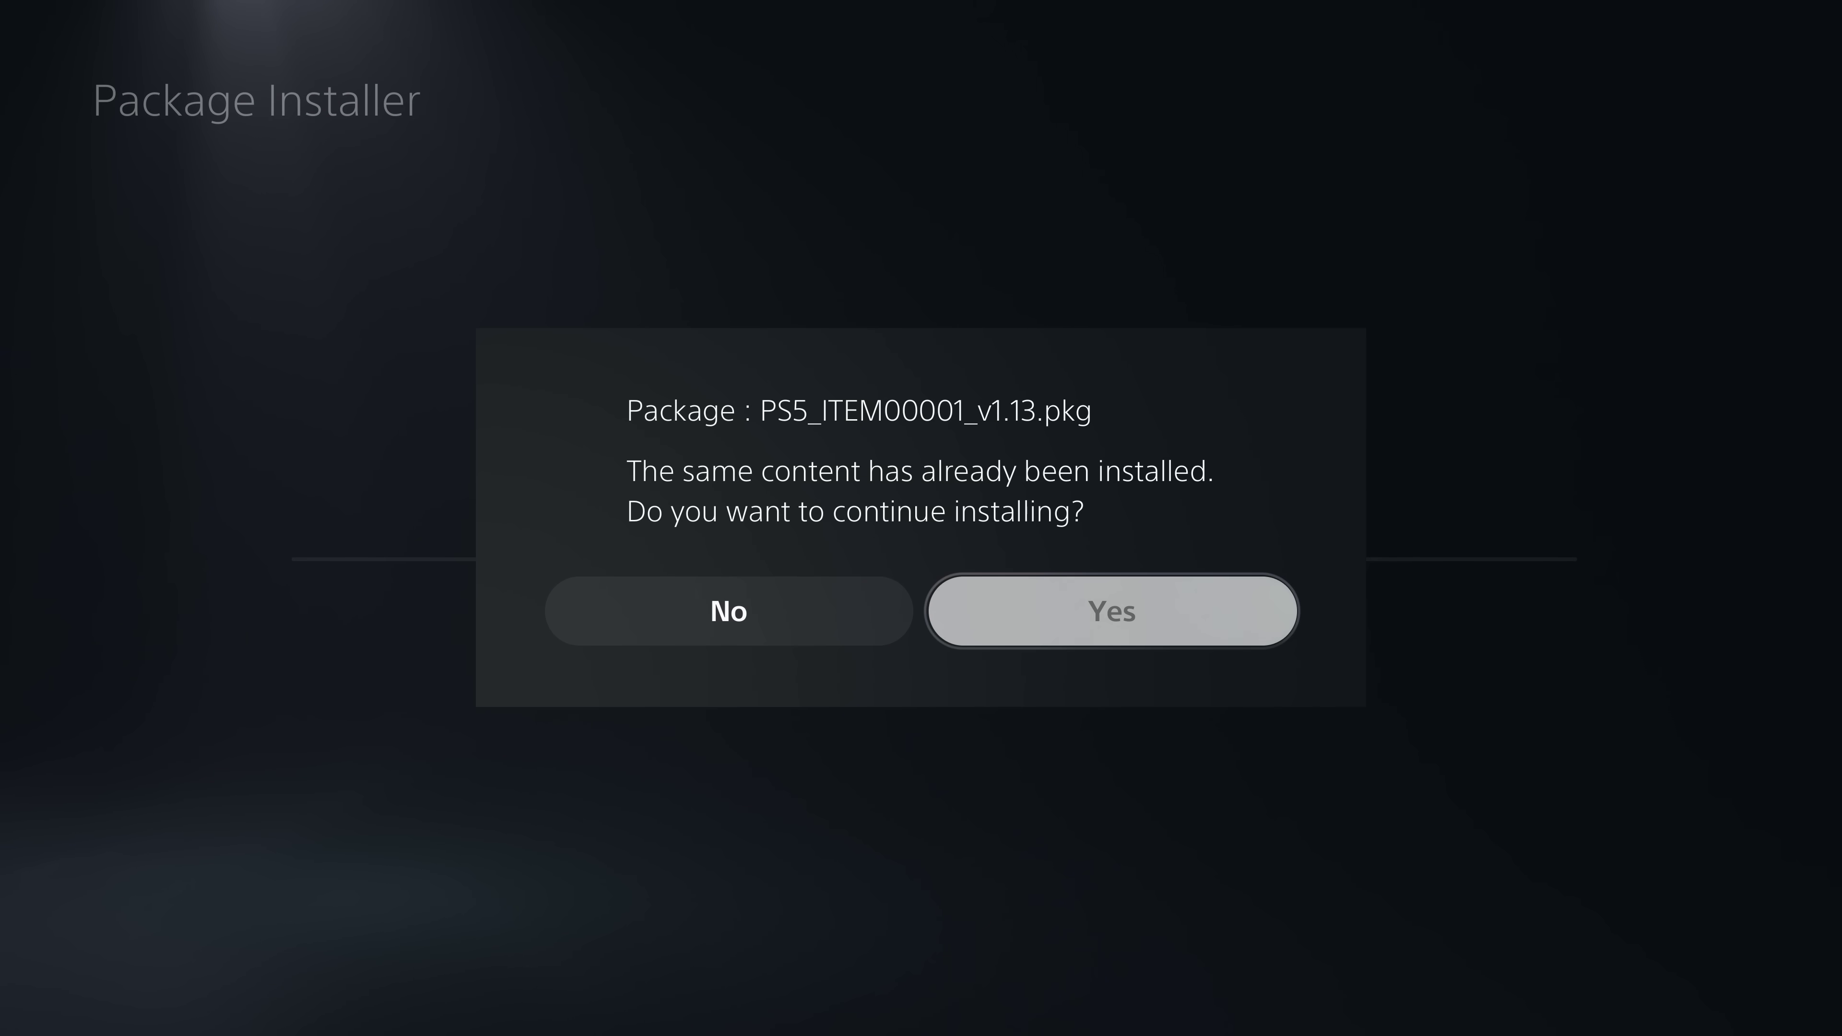
key(Return)
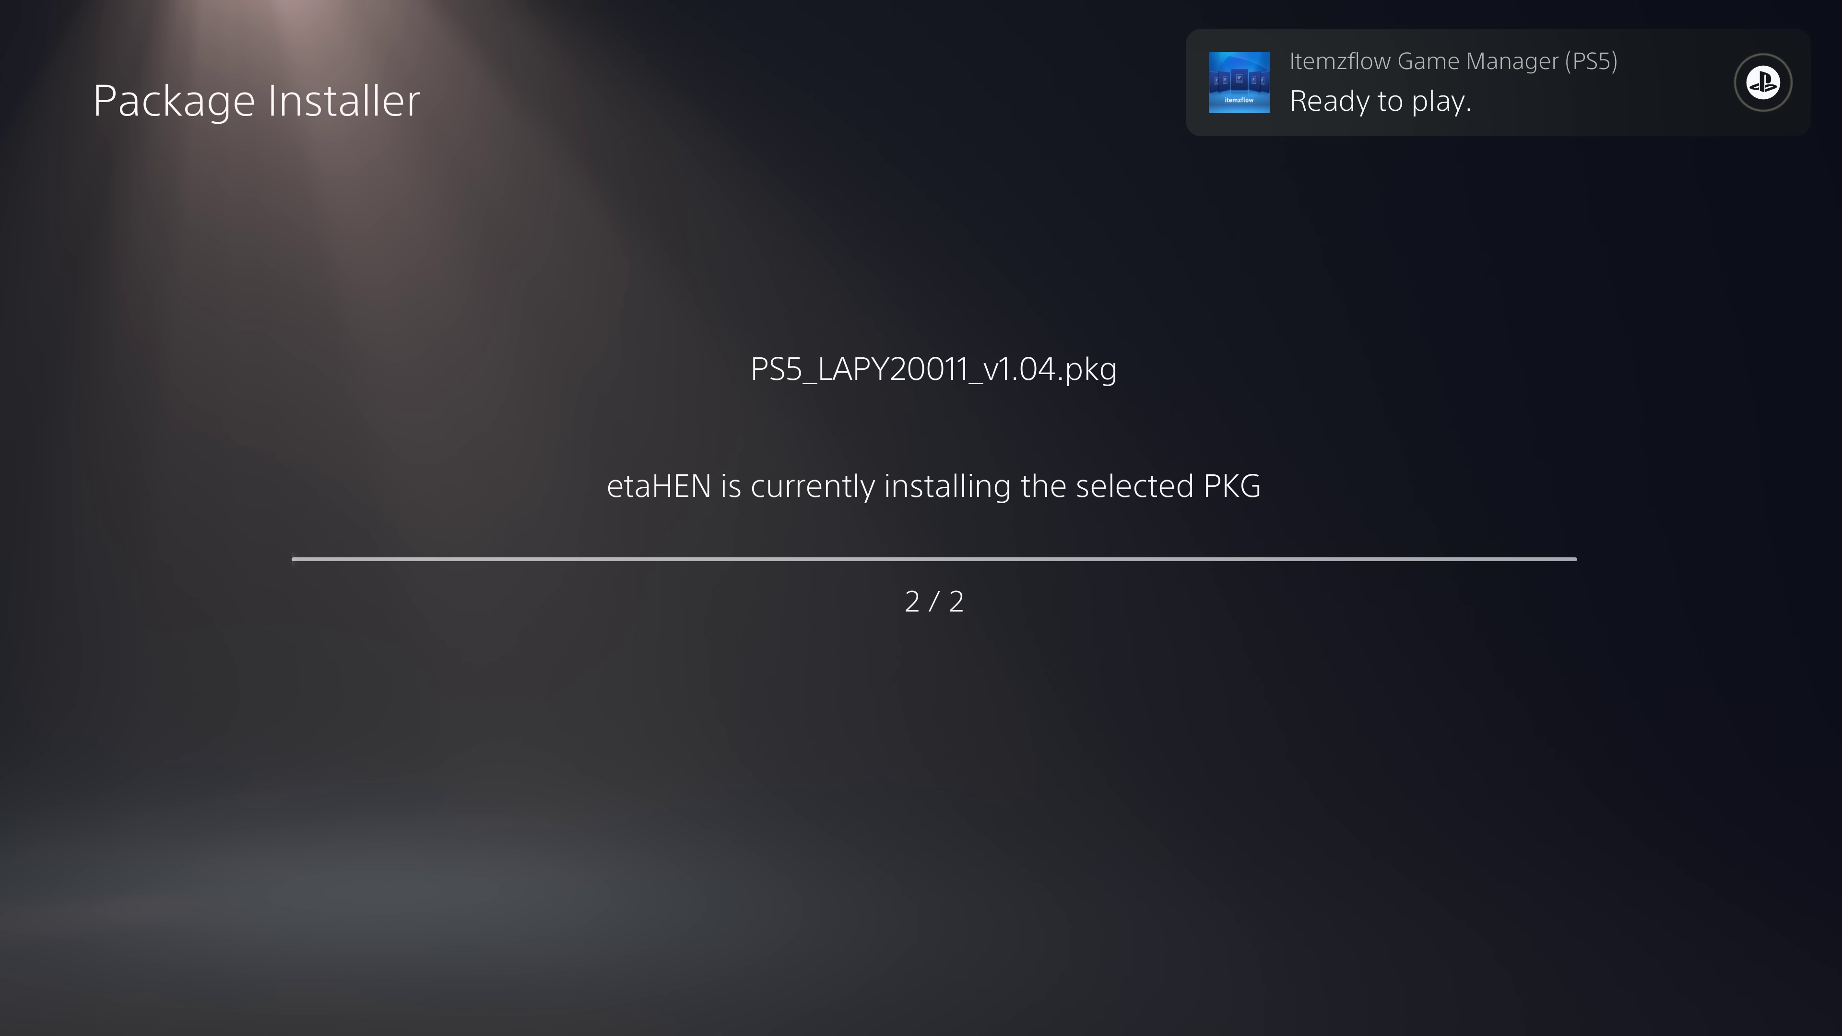
Leave the Package Installer, the etaHEN Toolbox and the settings to return to the PS5 home screen.
key(Escape)
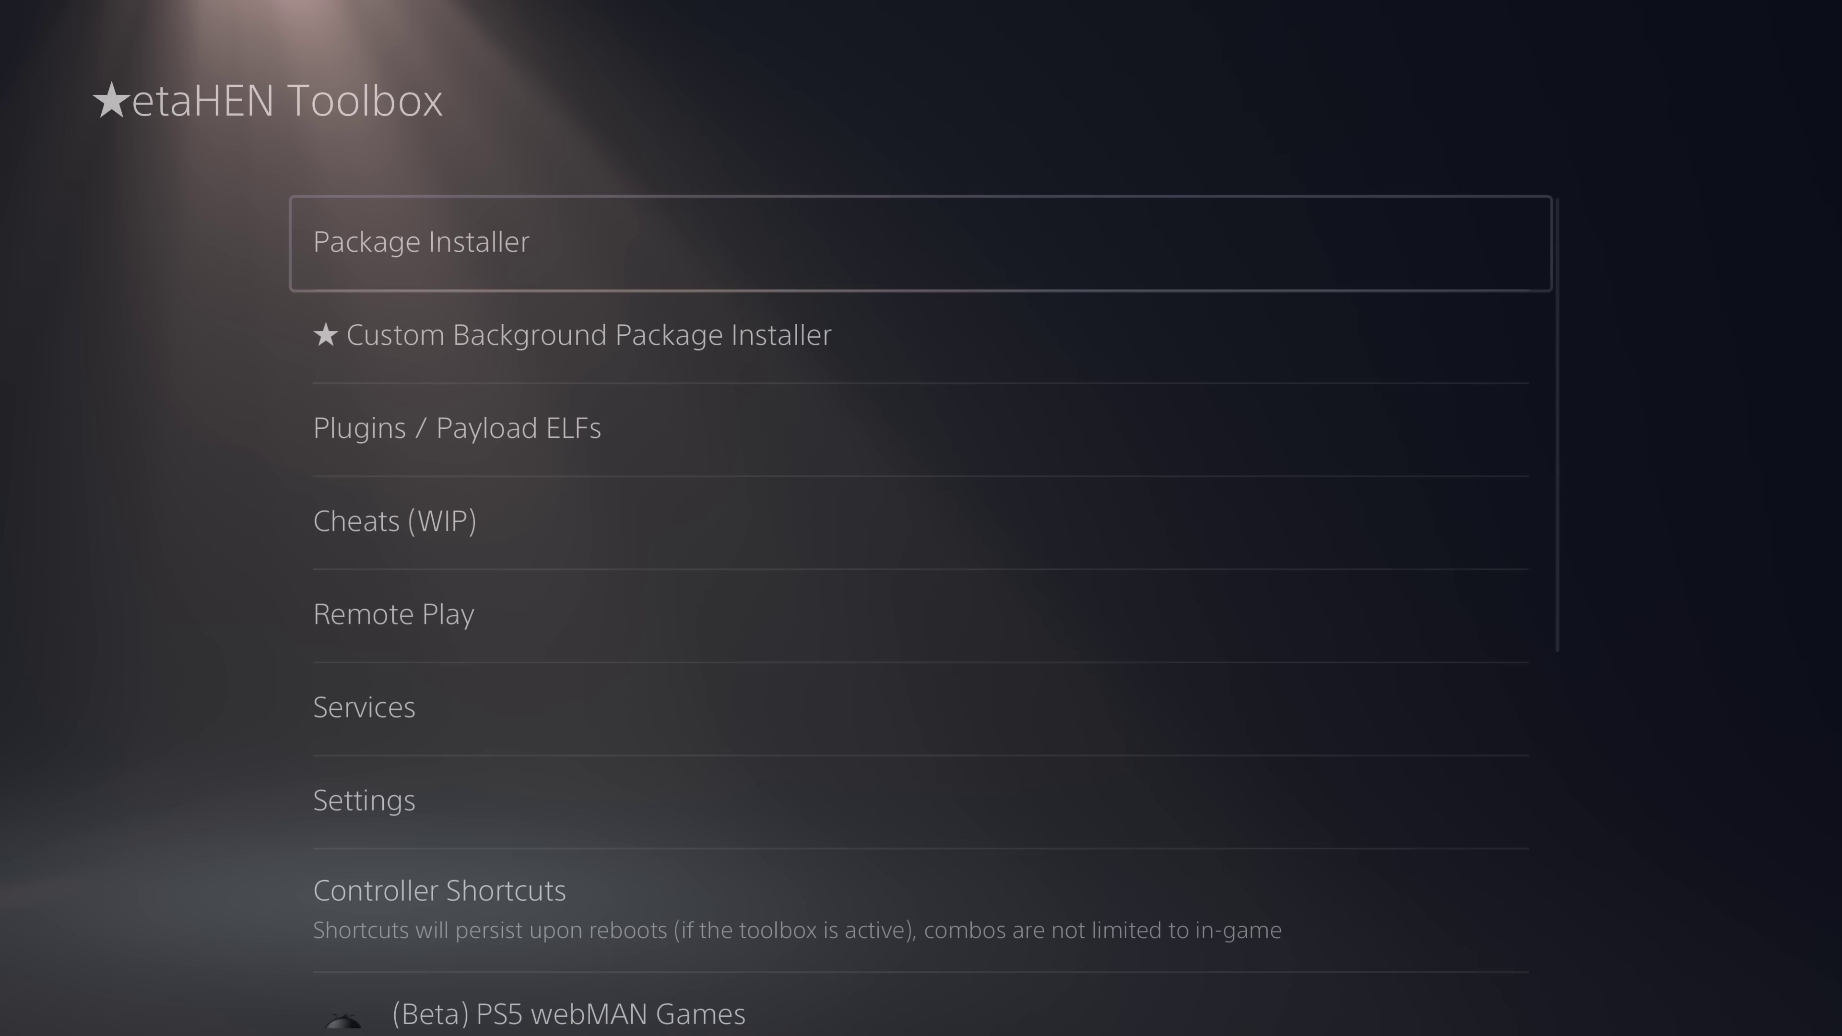
key(Down)
key(Escape)
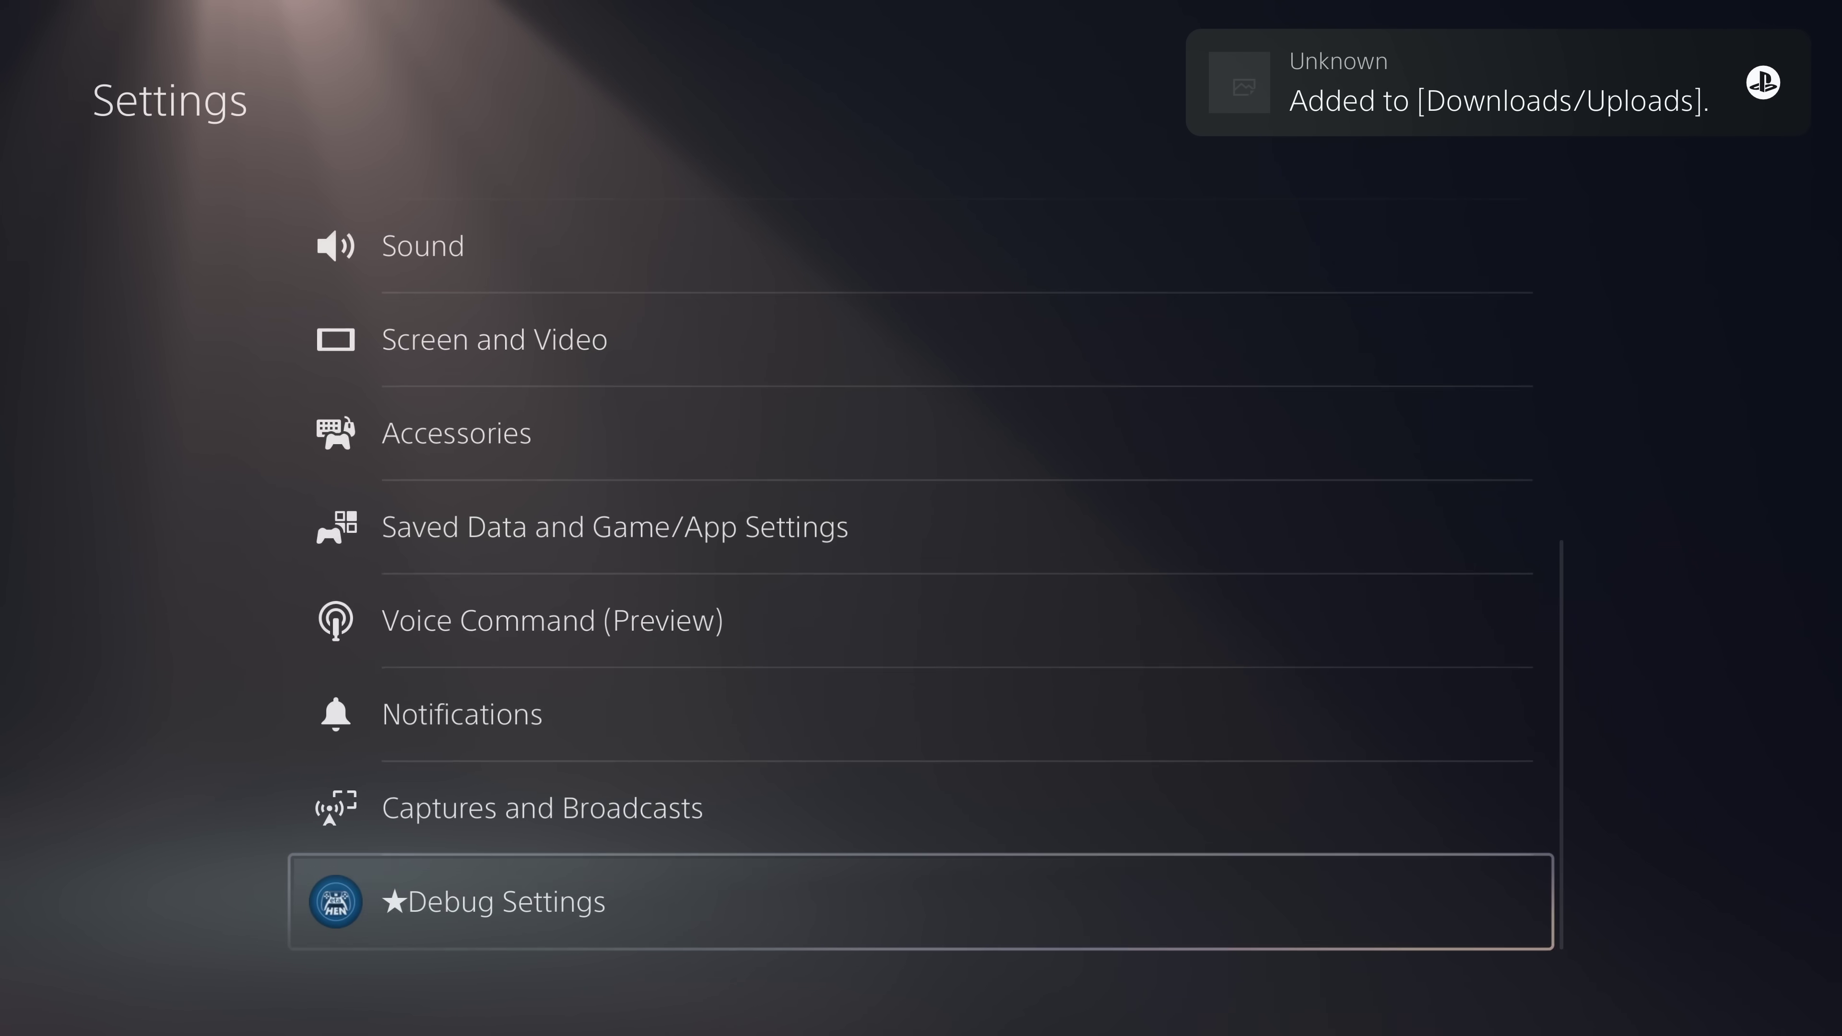
key(Escape)
key(Up)
key(Left)
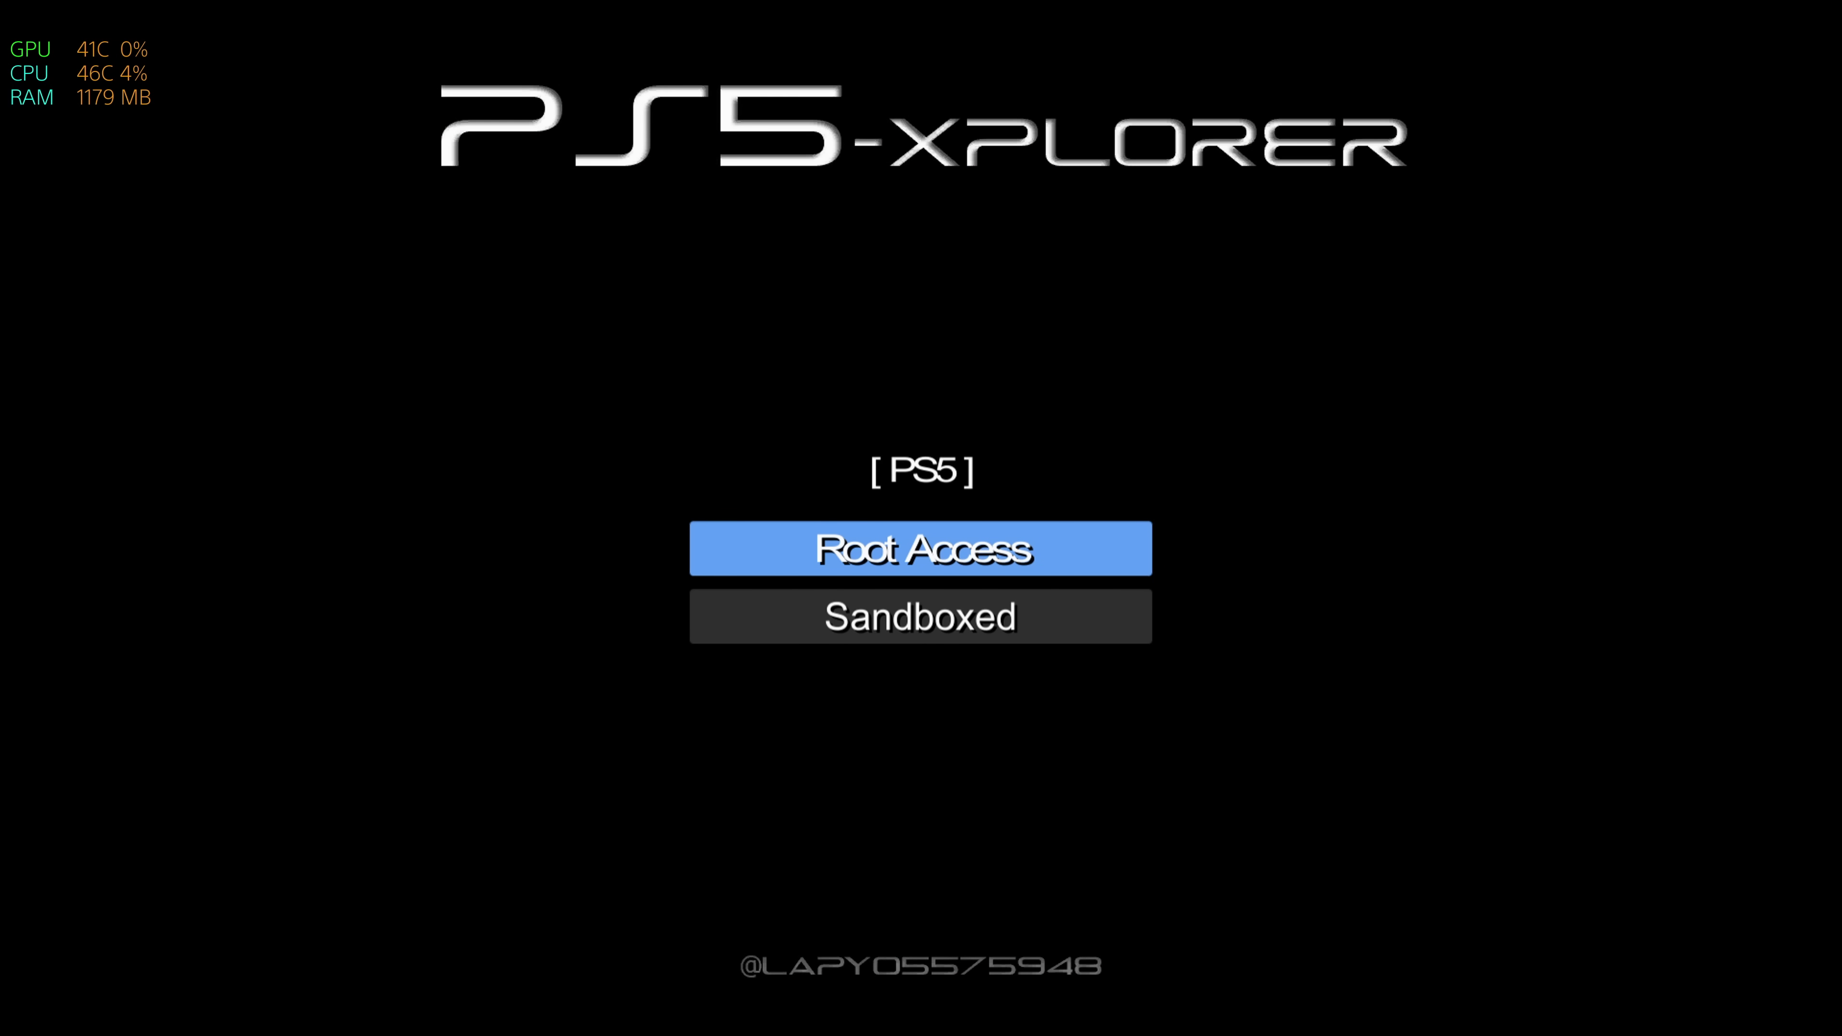
Enter PS5-Xplorer with Root Access and go to the /mnt/usb0 drive.
key(Return)
key(Down)
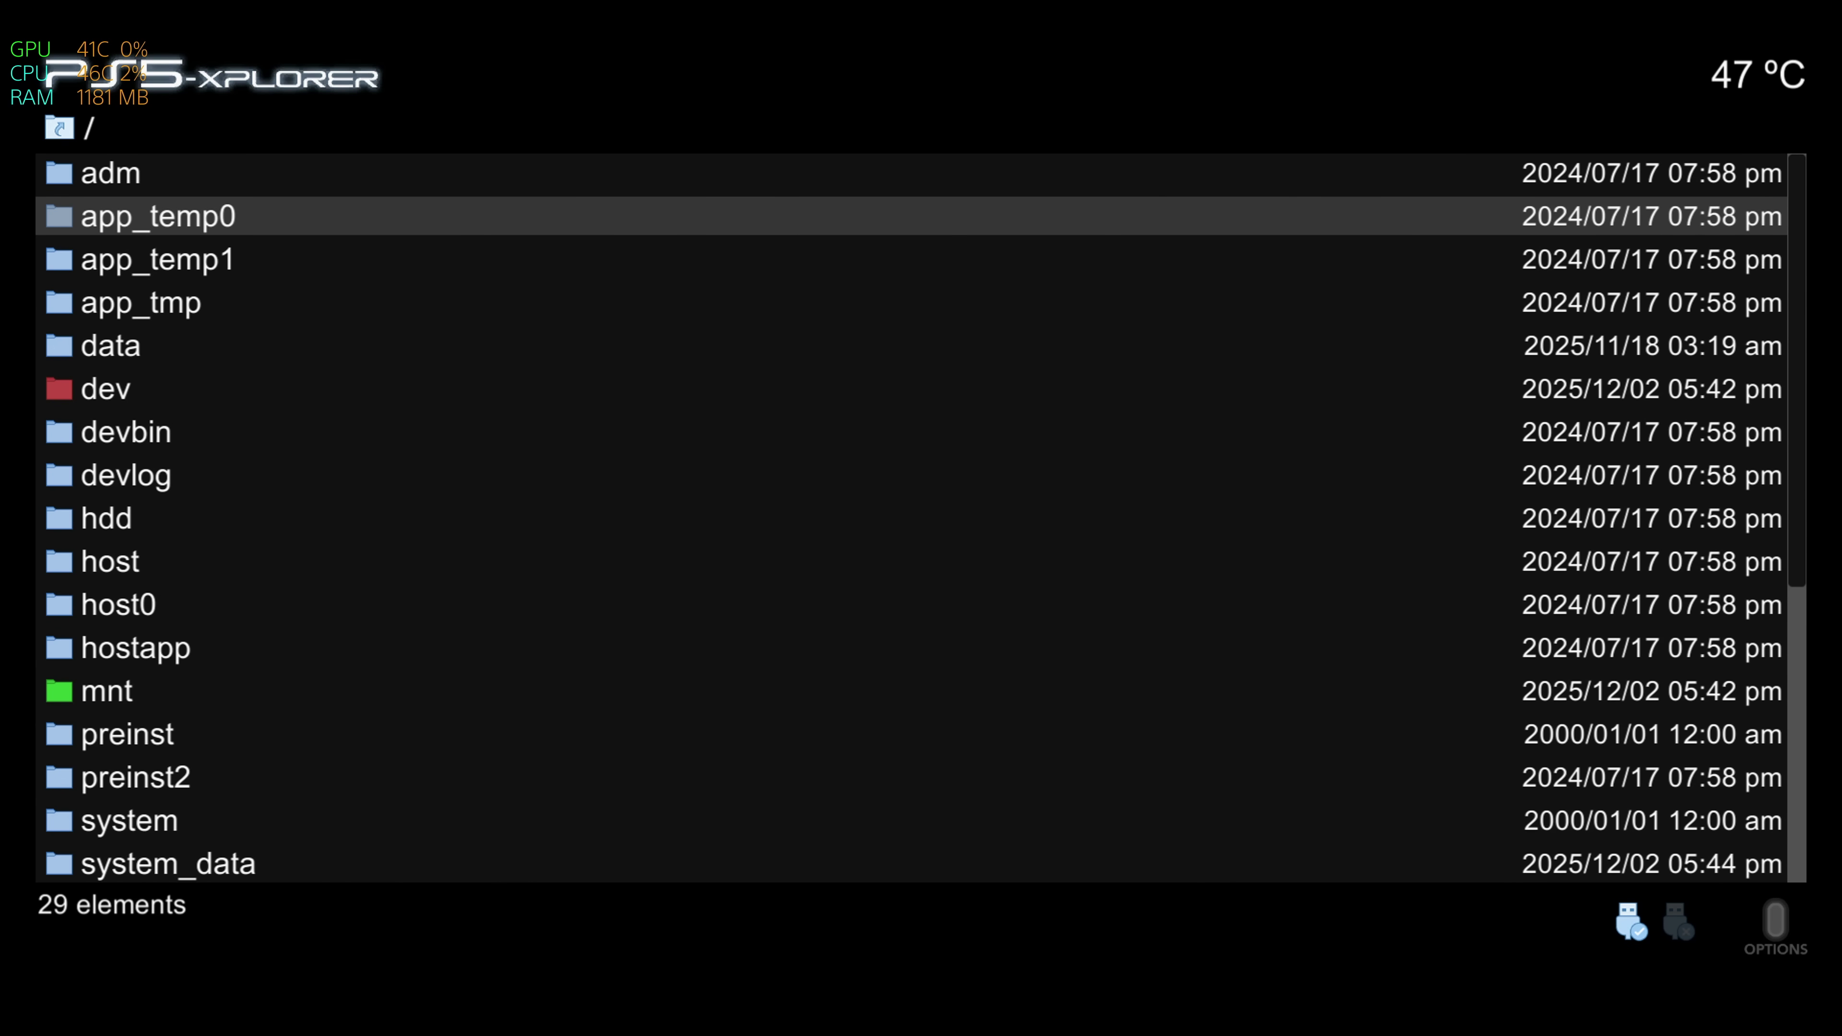
key(Right)
key(Right)
key(Right)
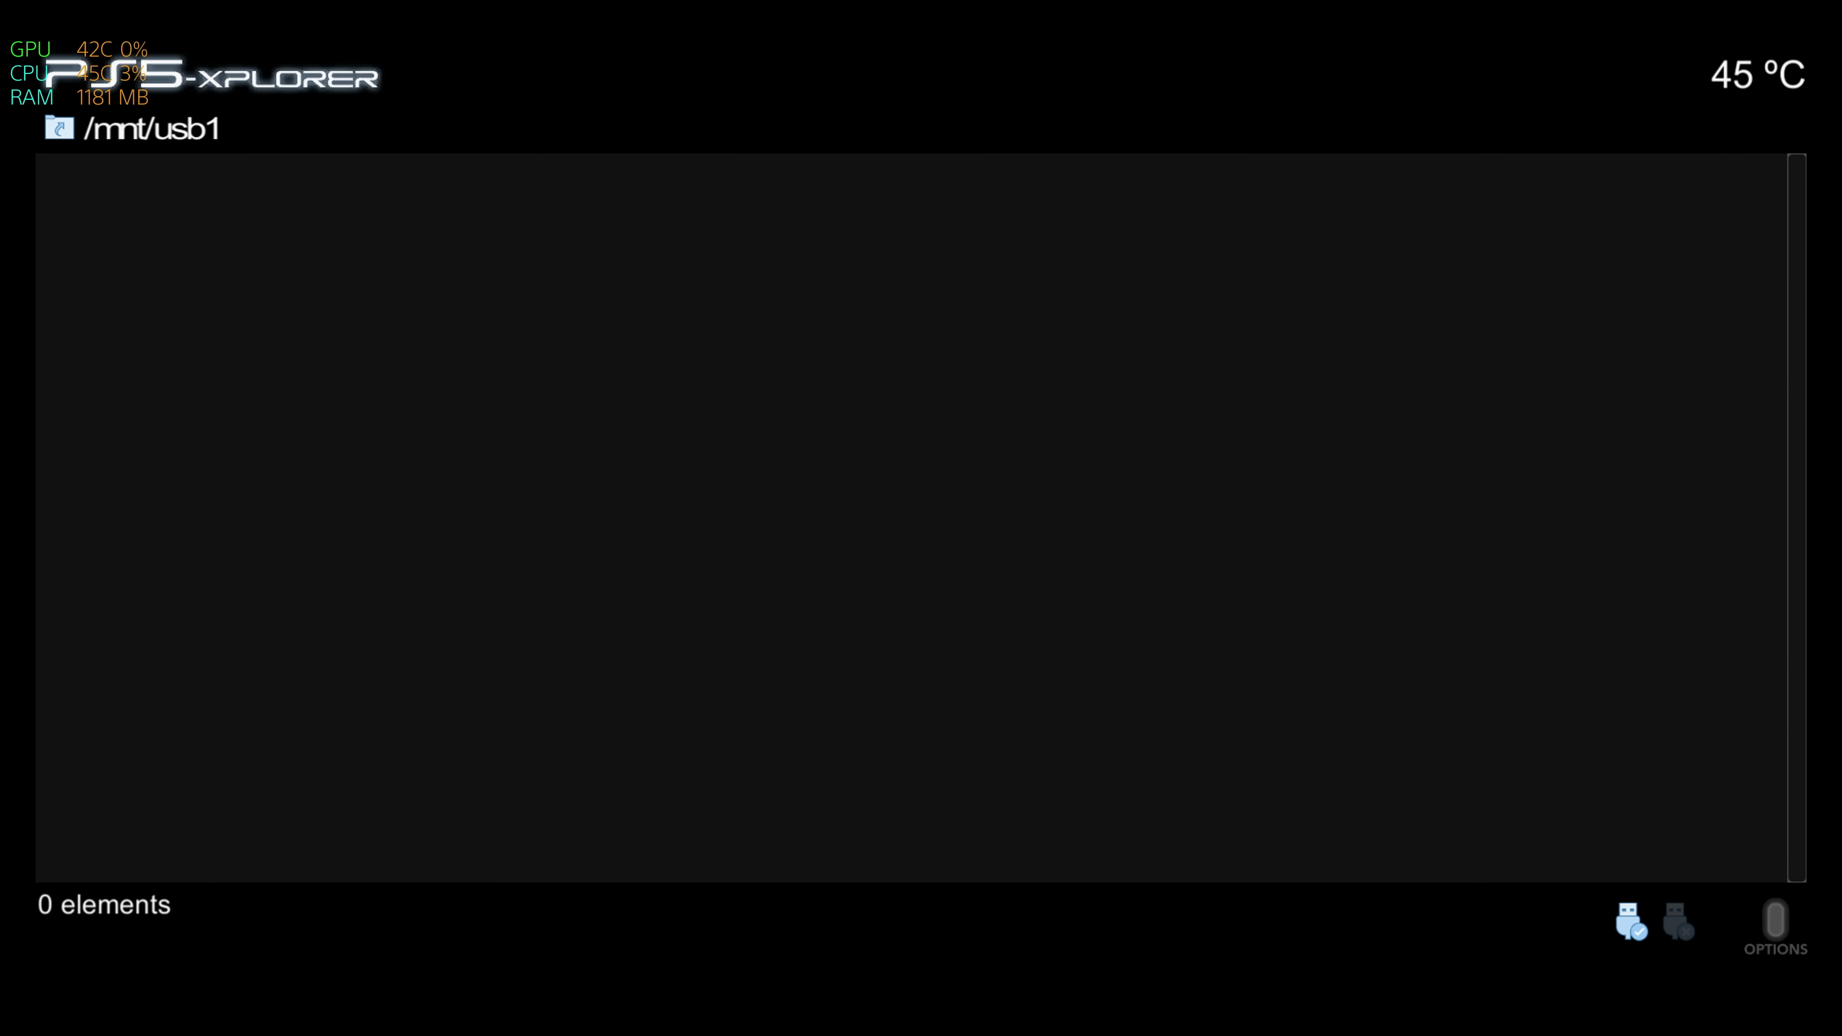
key(Right)
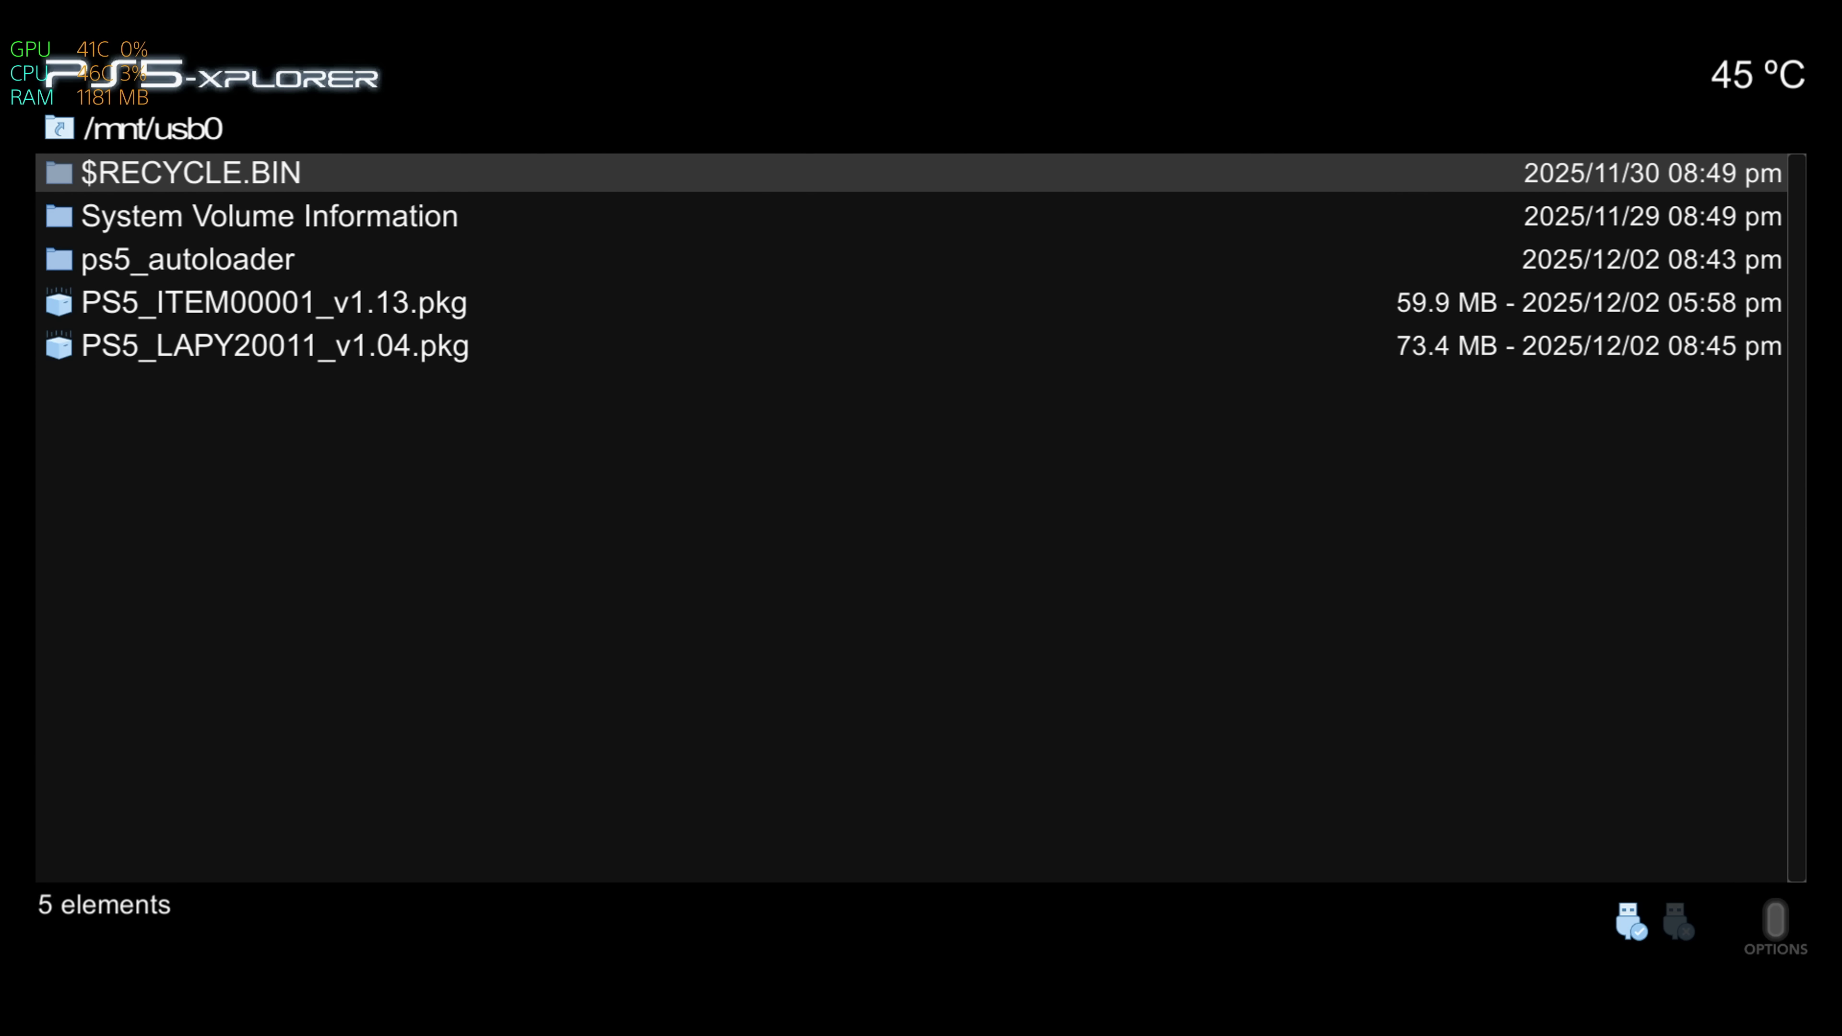
Look through the folders and package files in /mnt/usb0, stopping at the ps5_autoloader folder.
key(Down)
key(Down)
key(Down)
key(Up)
key(Up)
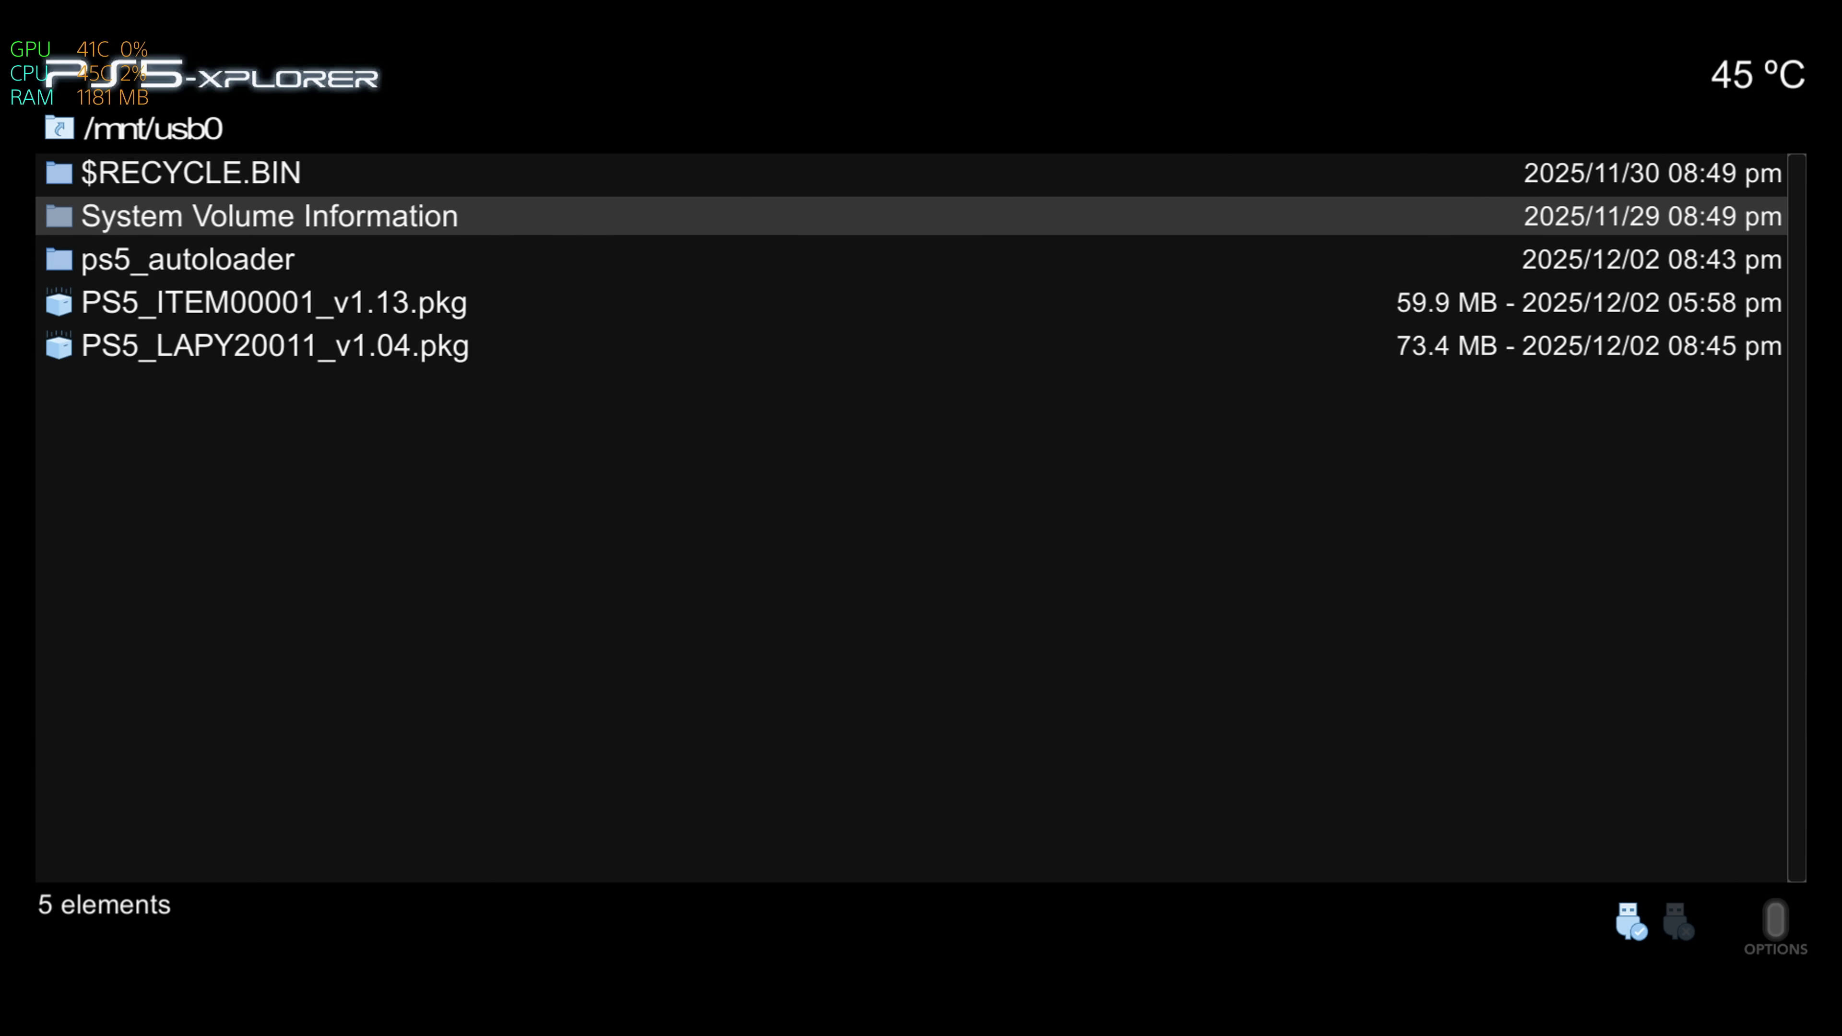
key(Down)
key(Down)
key(Down)
key(Up)
key(Up)
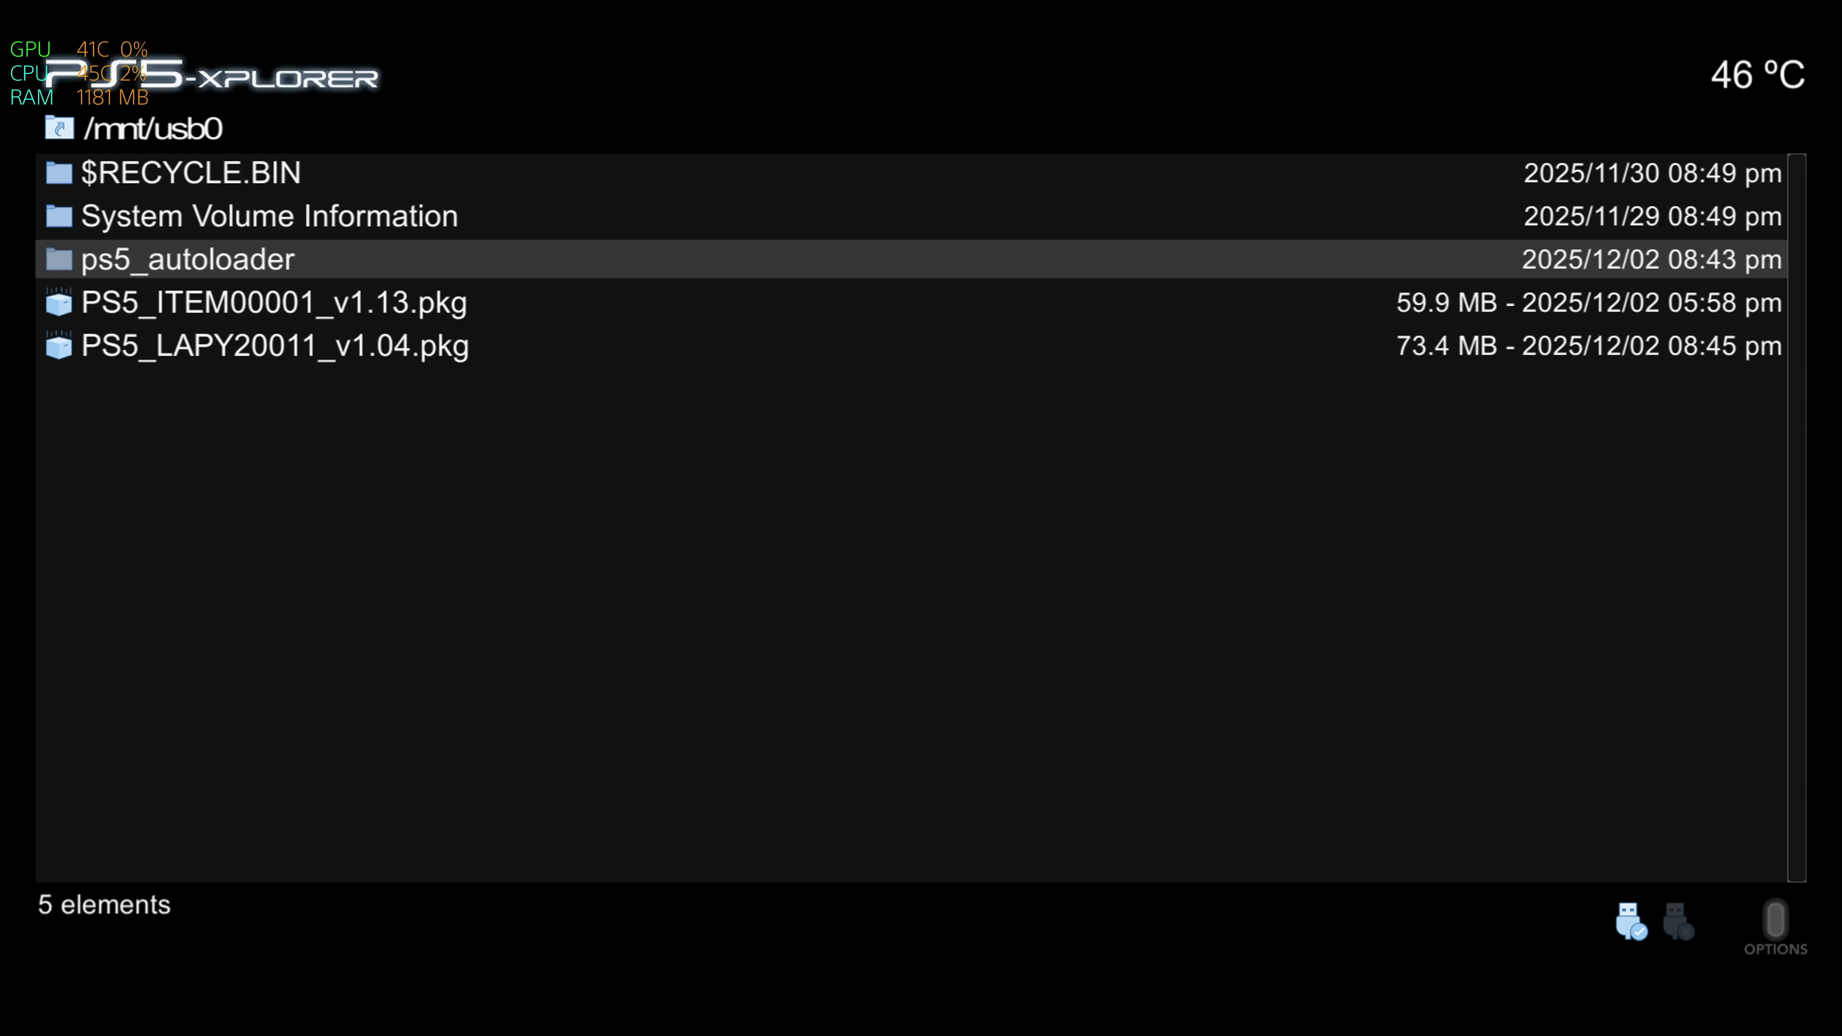
Examine the file actions for the ps5_autoloader folder, including its Send to options.
key(Menu)
key(Down)
key(Down)
key(Down)
key(Up)
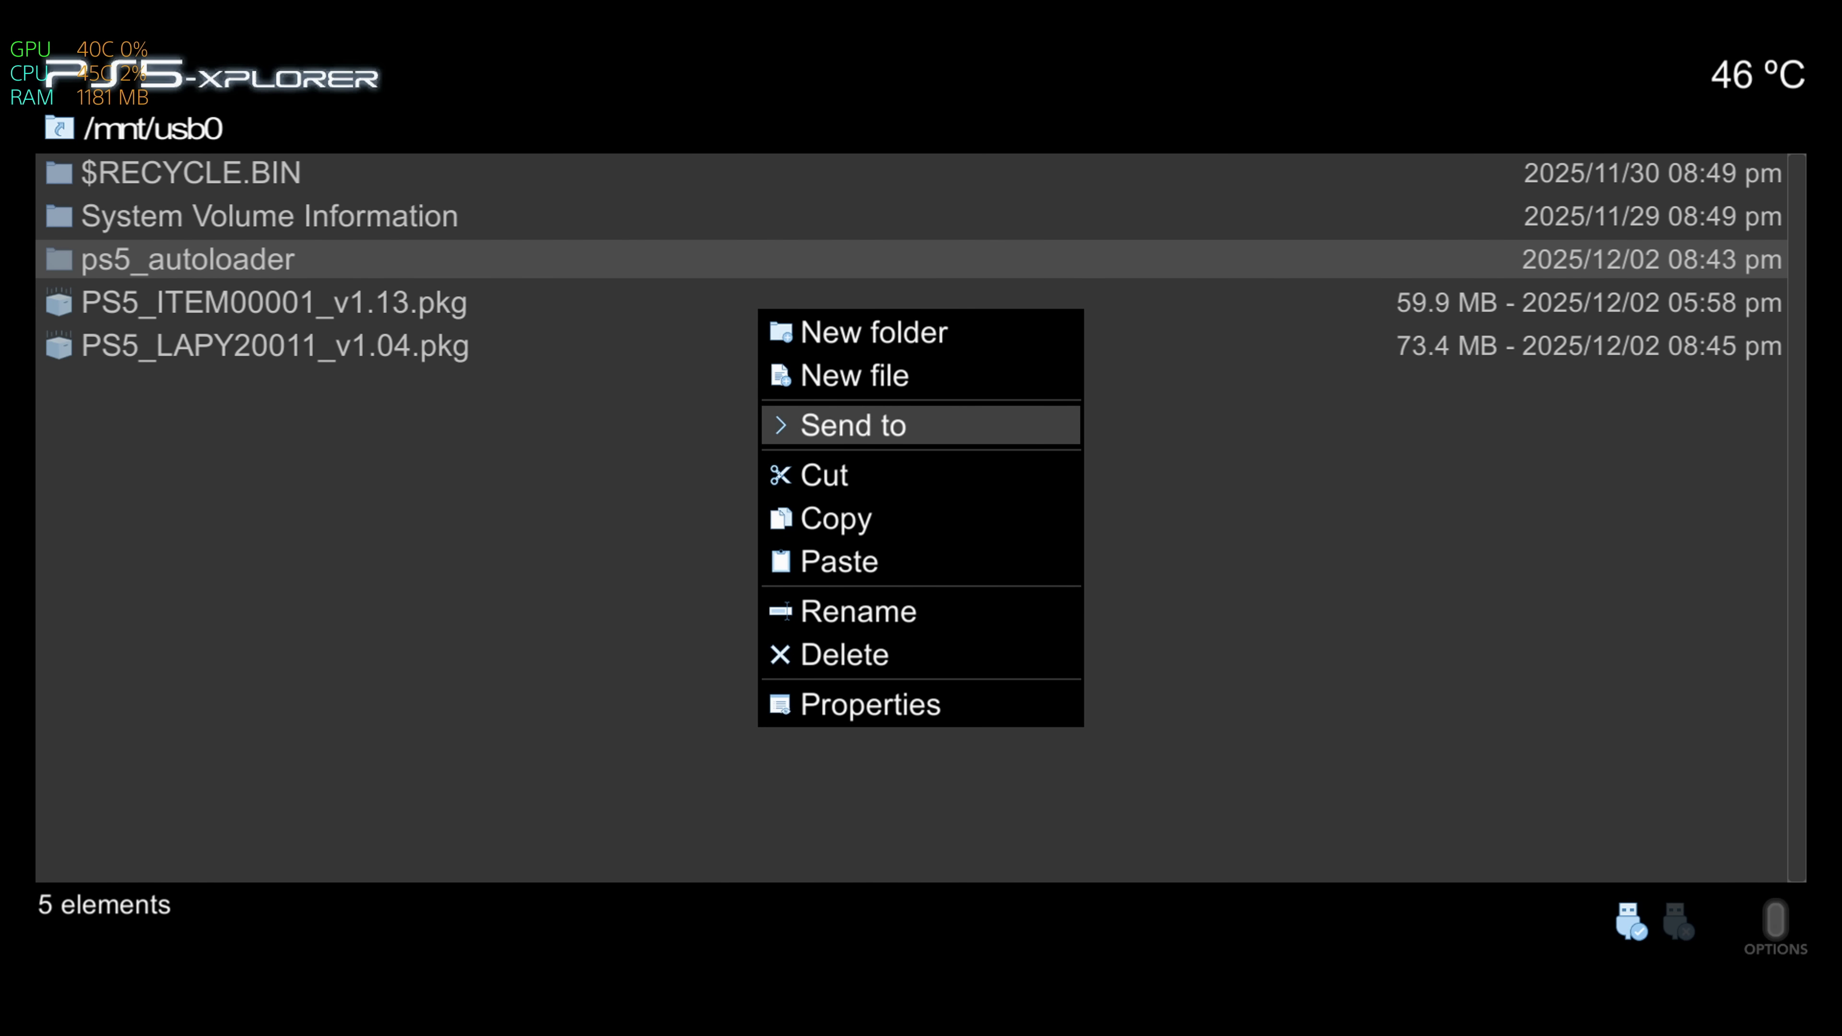
key(Right)
key(Return)
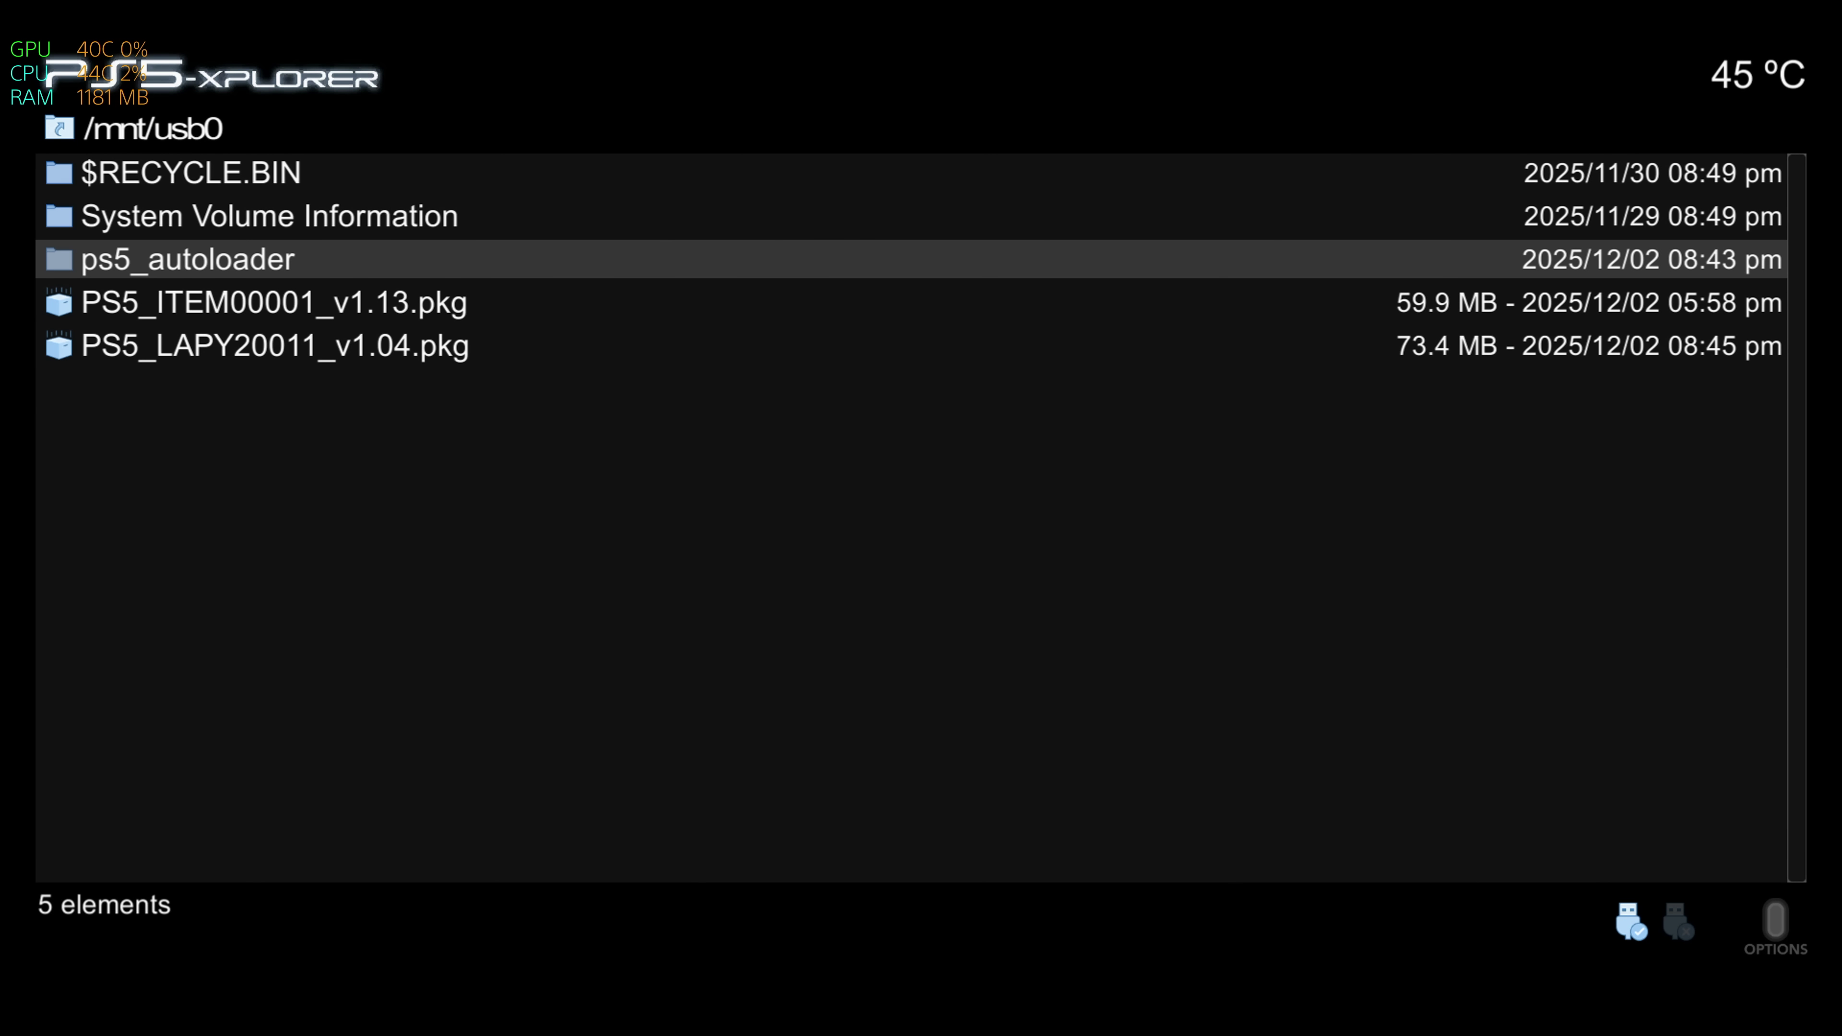
Leave PS5-Xplorer and return to the PS5 home screen.
key(super)
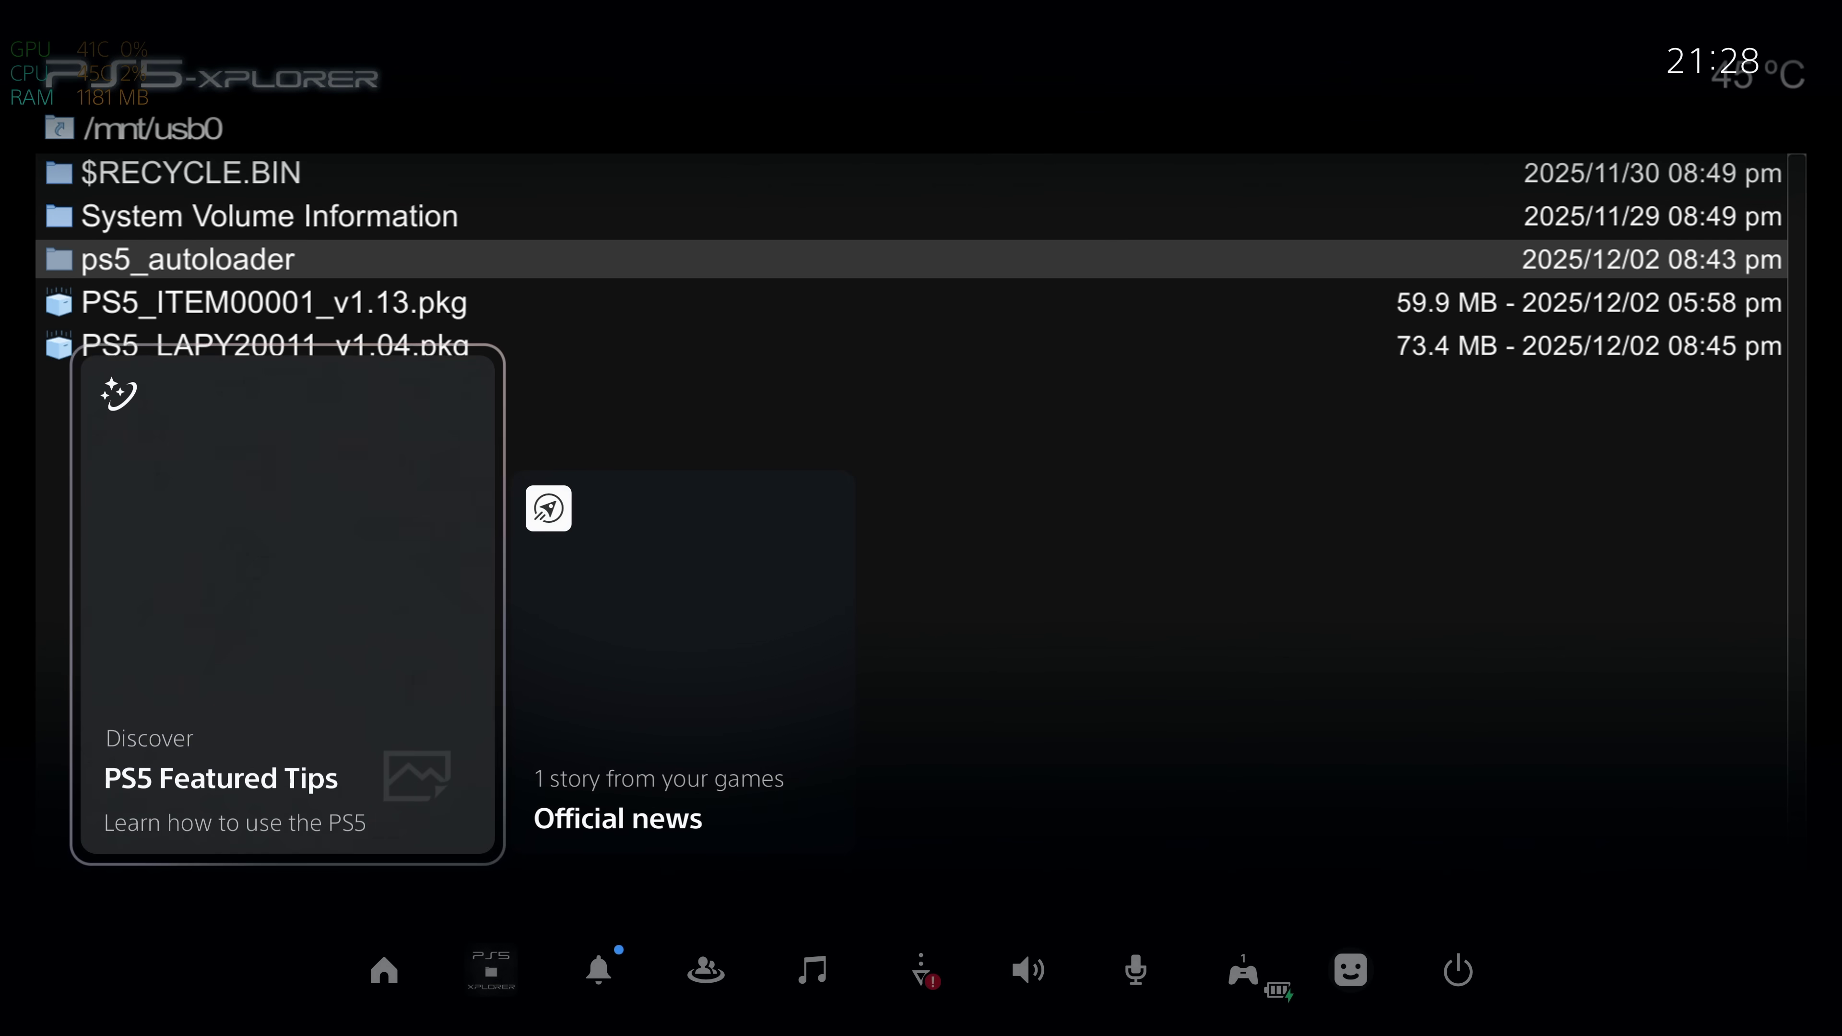
key(Right)
key(Left)
key(Return)
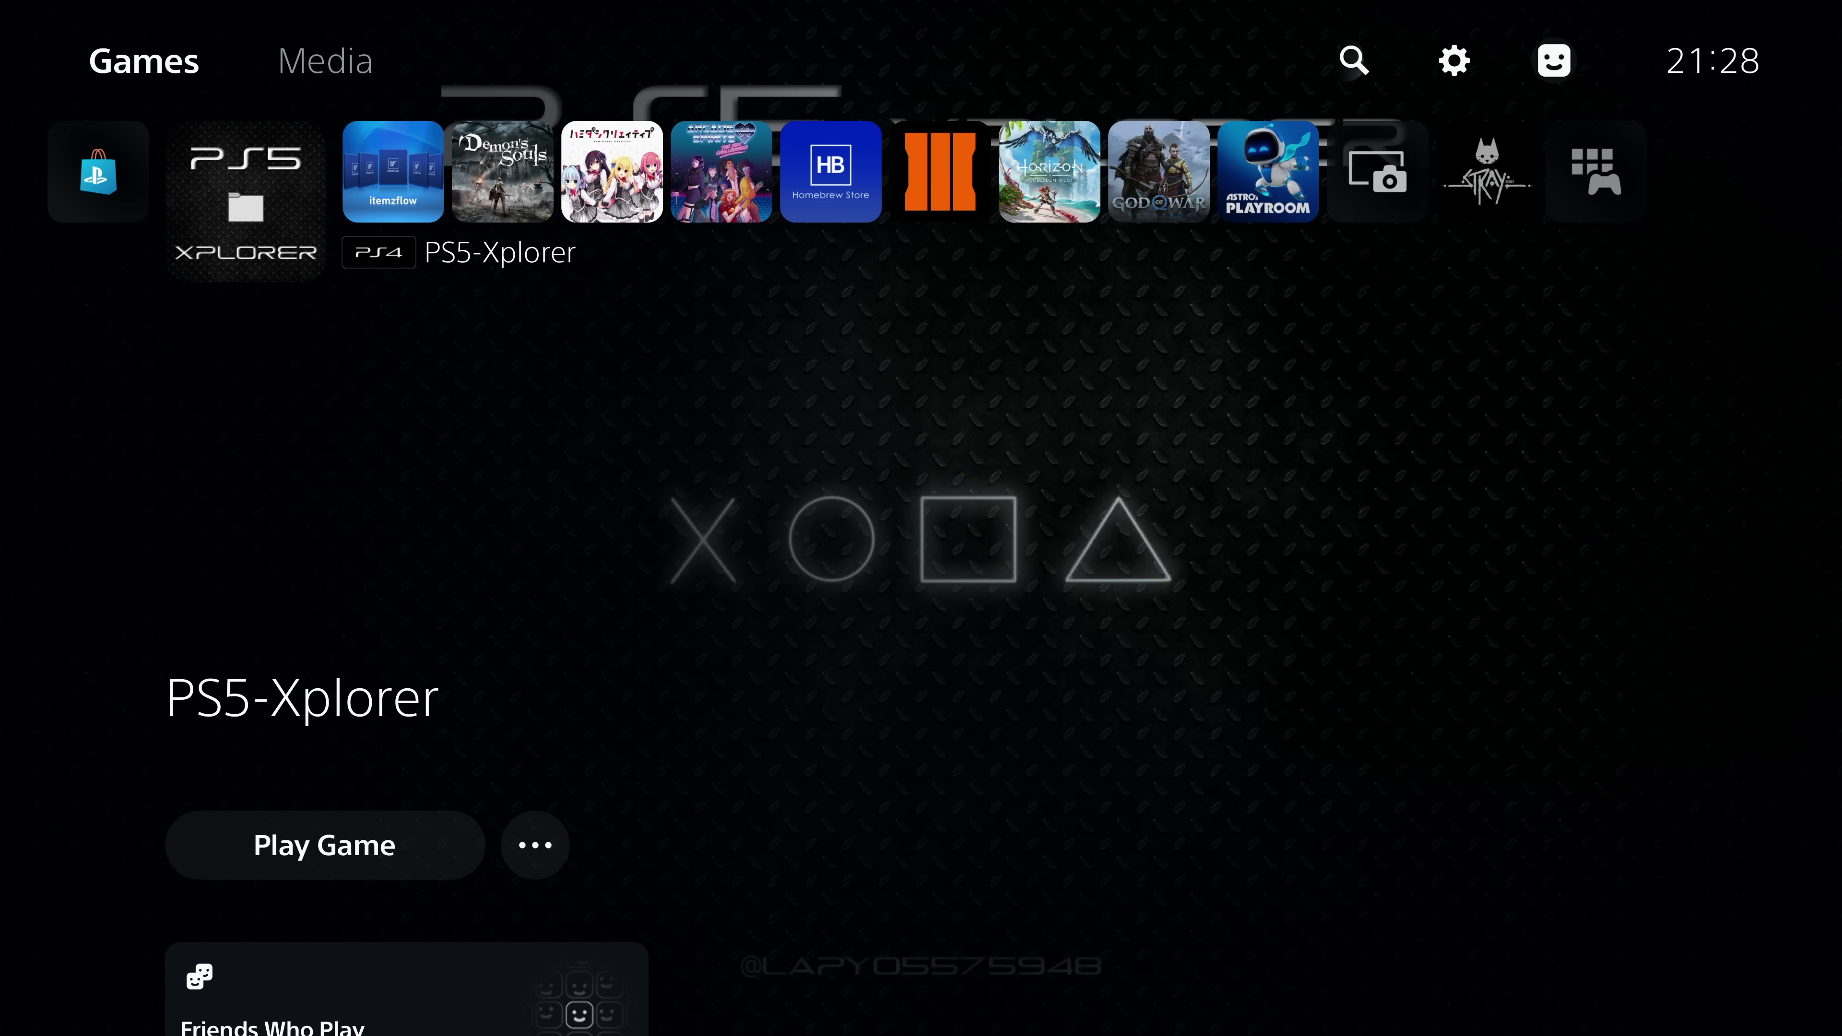
Open the Custom Background Package Installer in the etaHEN Toolbox through Debug Settings in the PS5's settings.
key(Right)
key(Return)
key(Down)
key(Down)
key(Down)
key(Down)
key(Down)
key(Down)
key(Down)
key(Down)
key(Down)
key(Down)
key(Down)
key(Down)
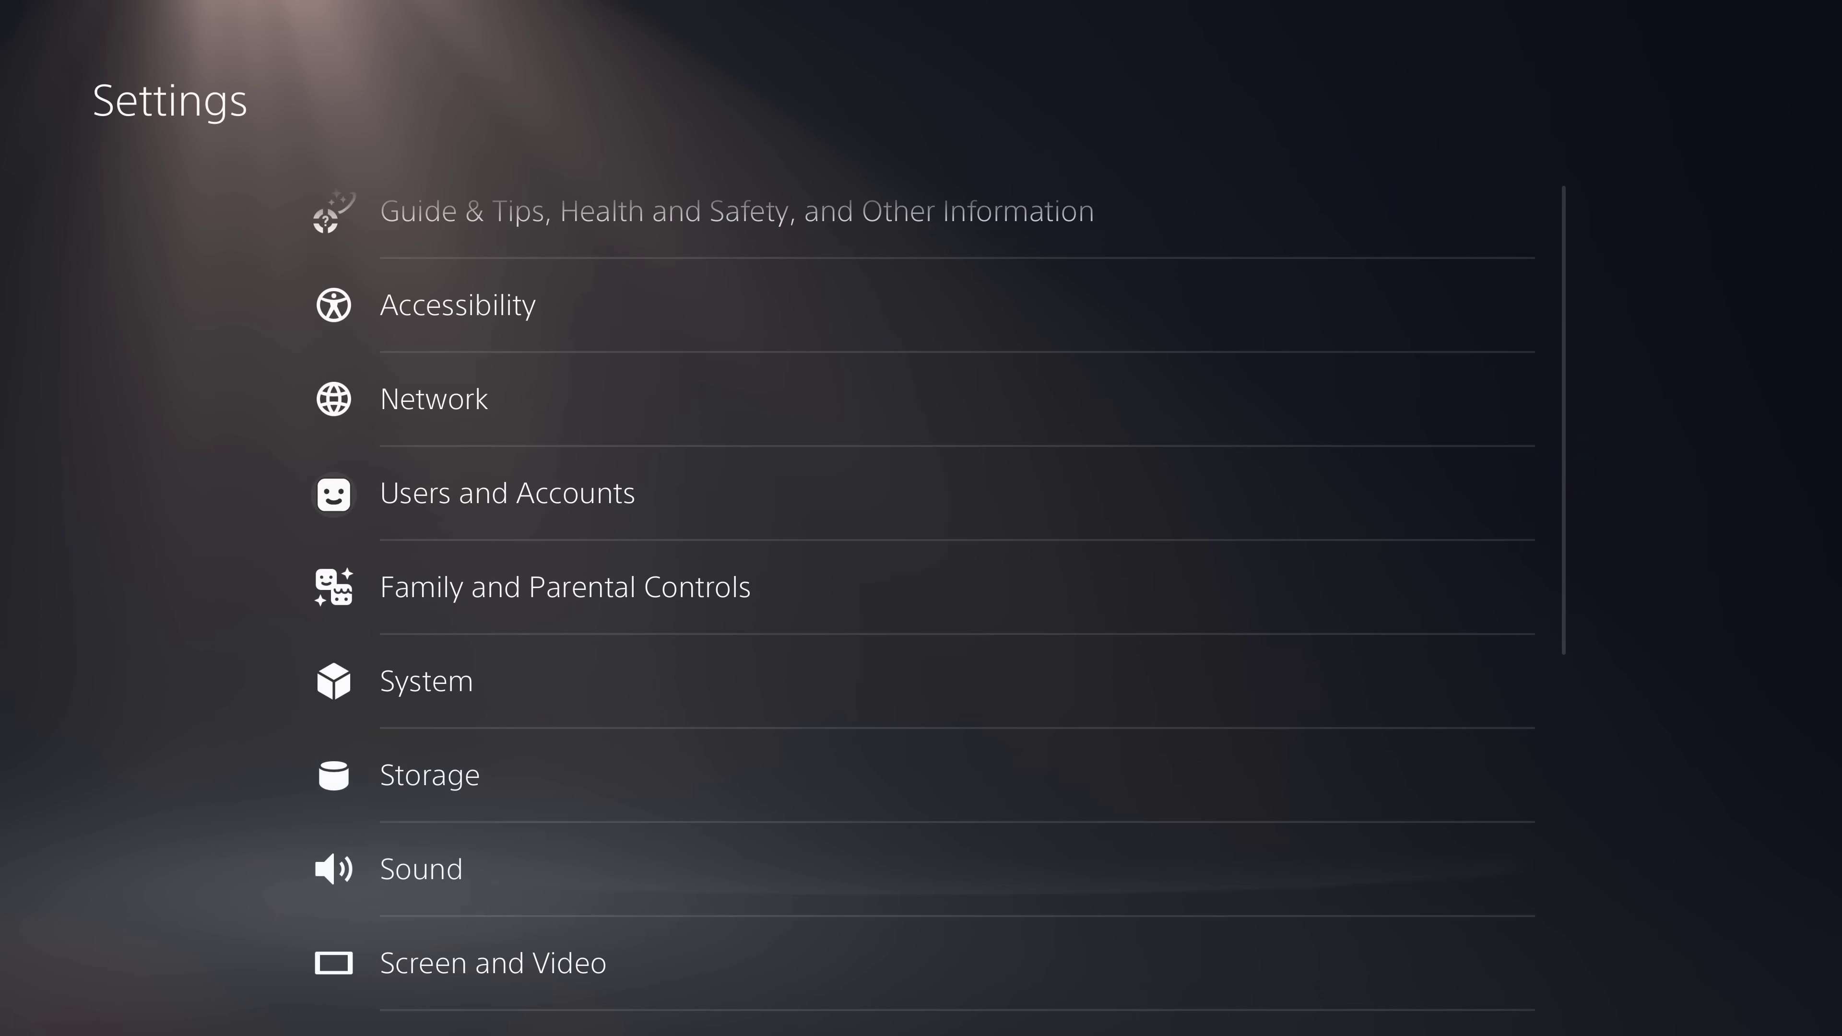
key(Return)
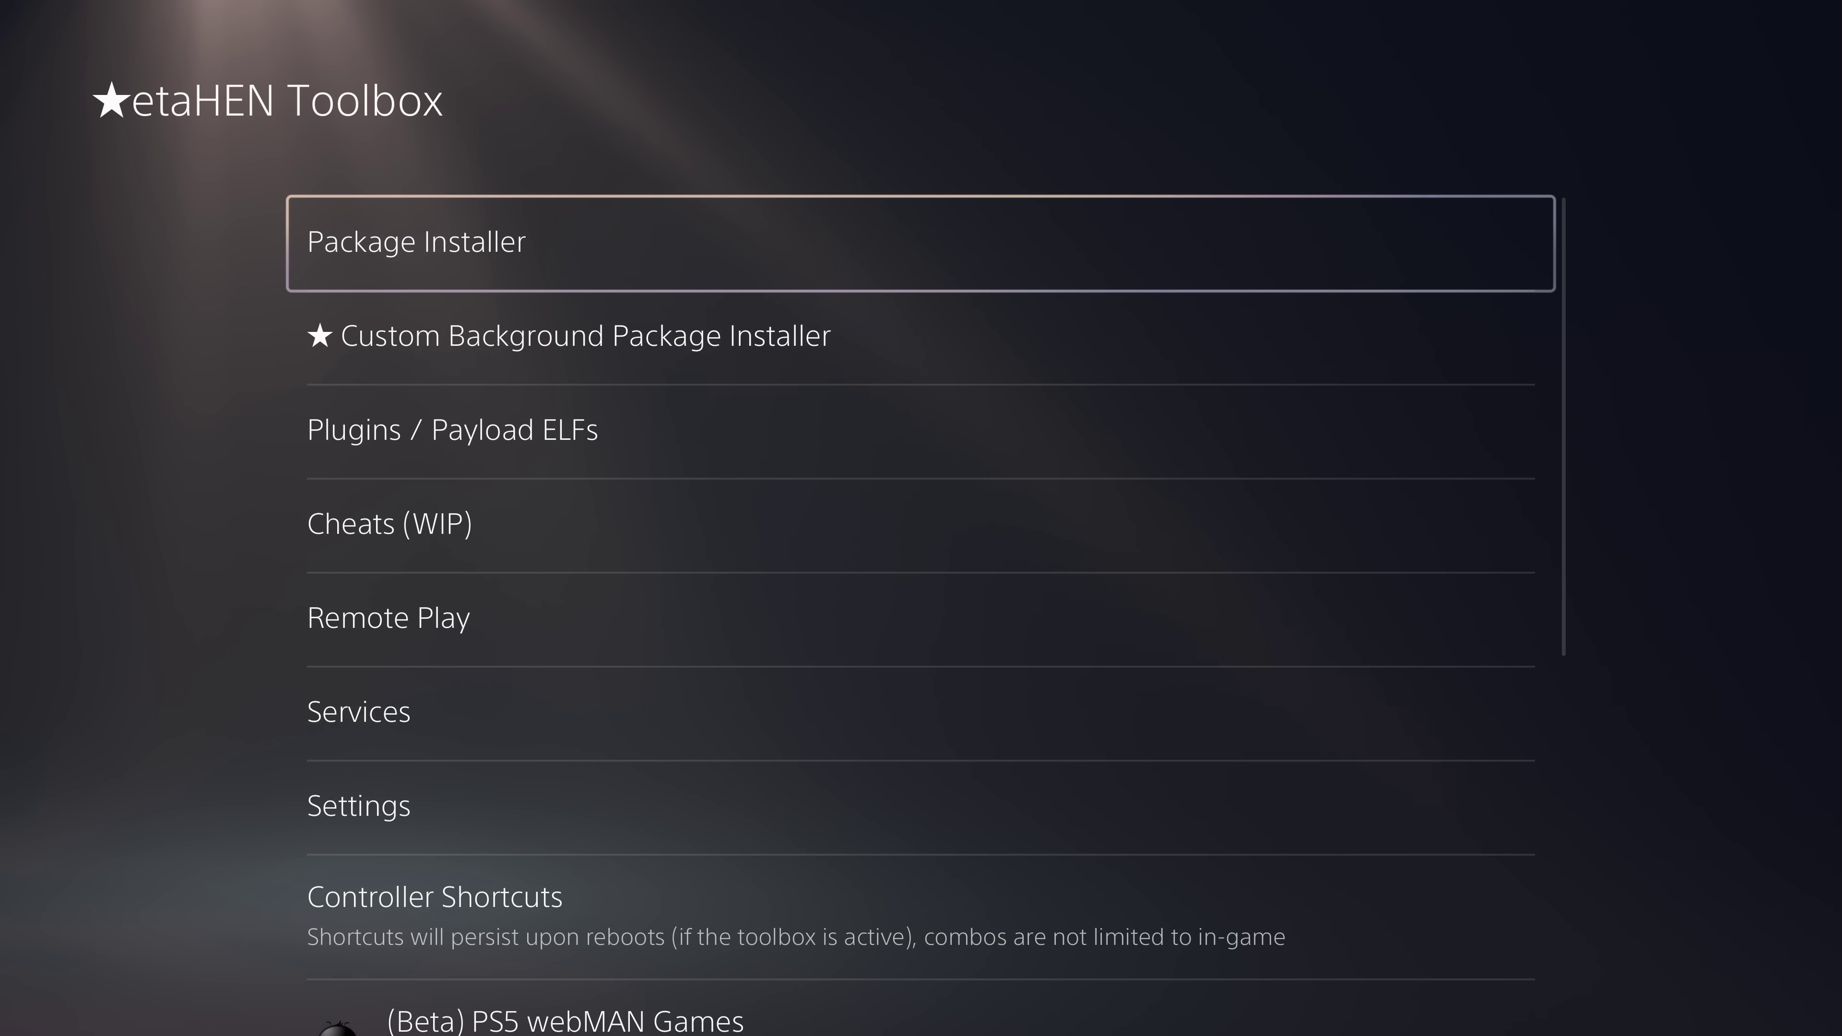
key(Down)
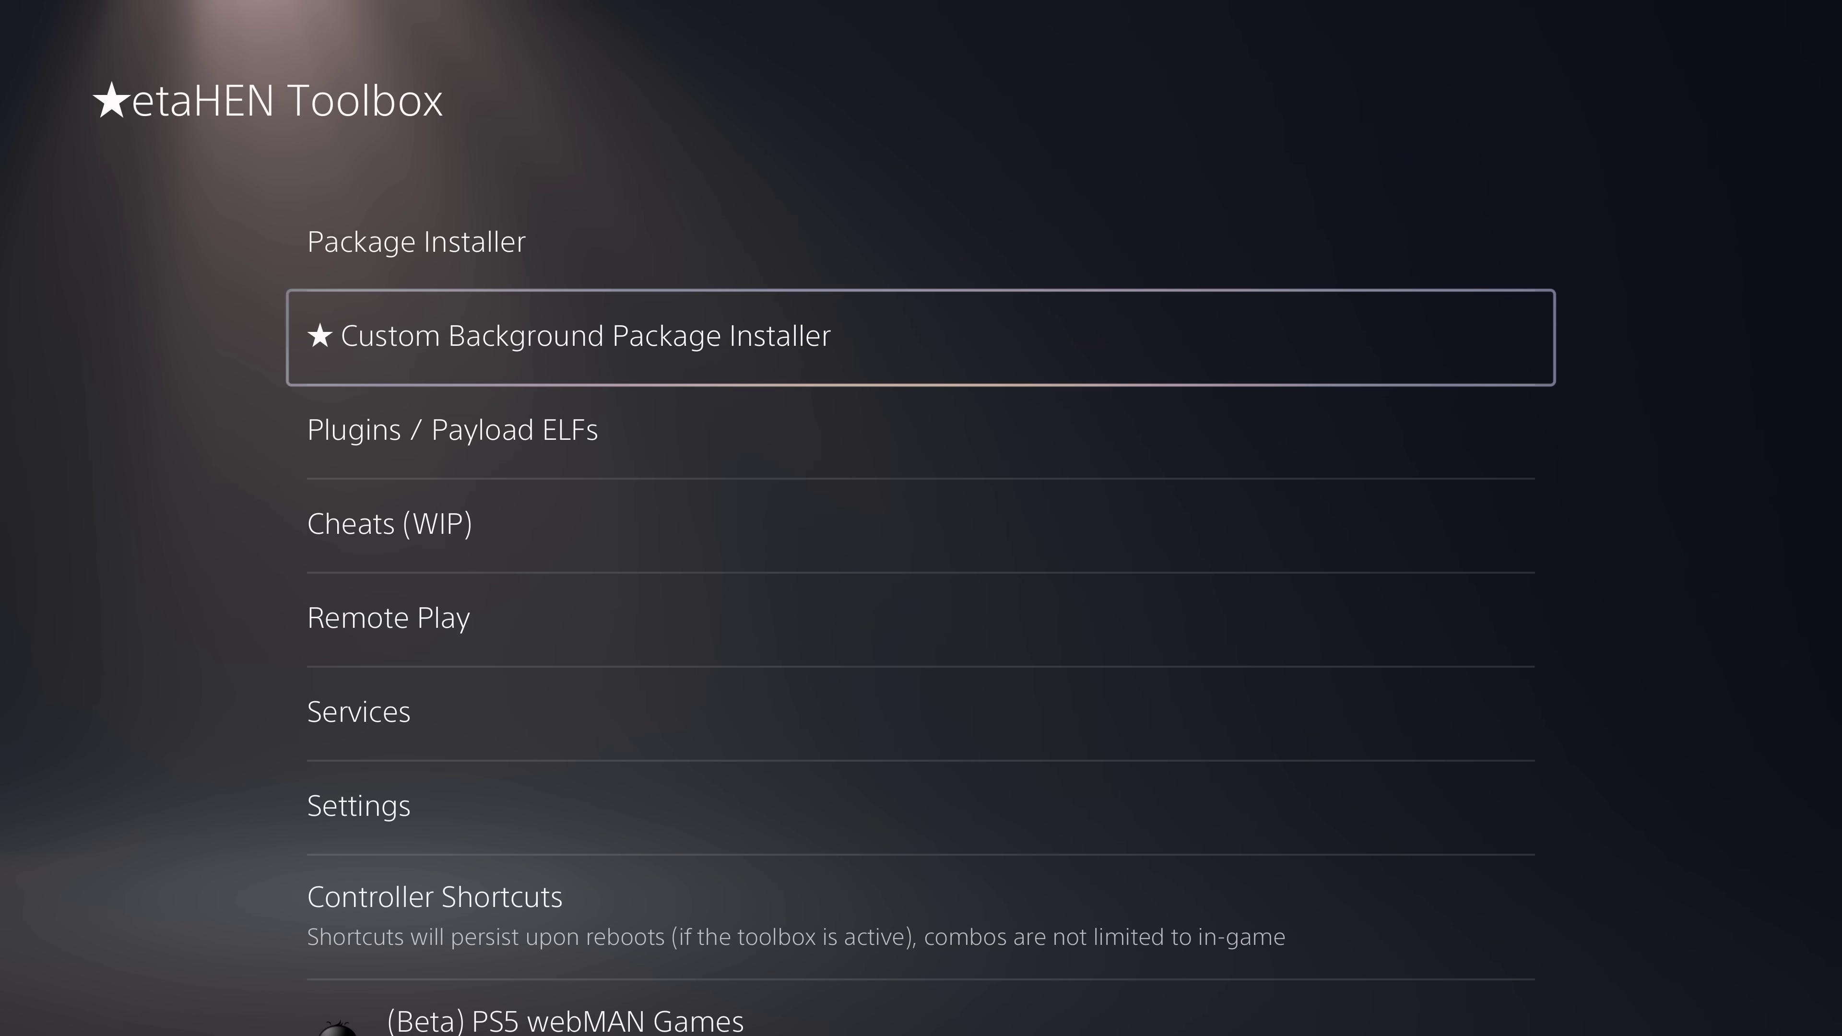
key(Return)
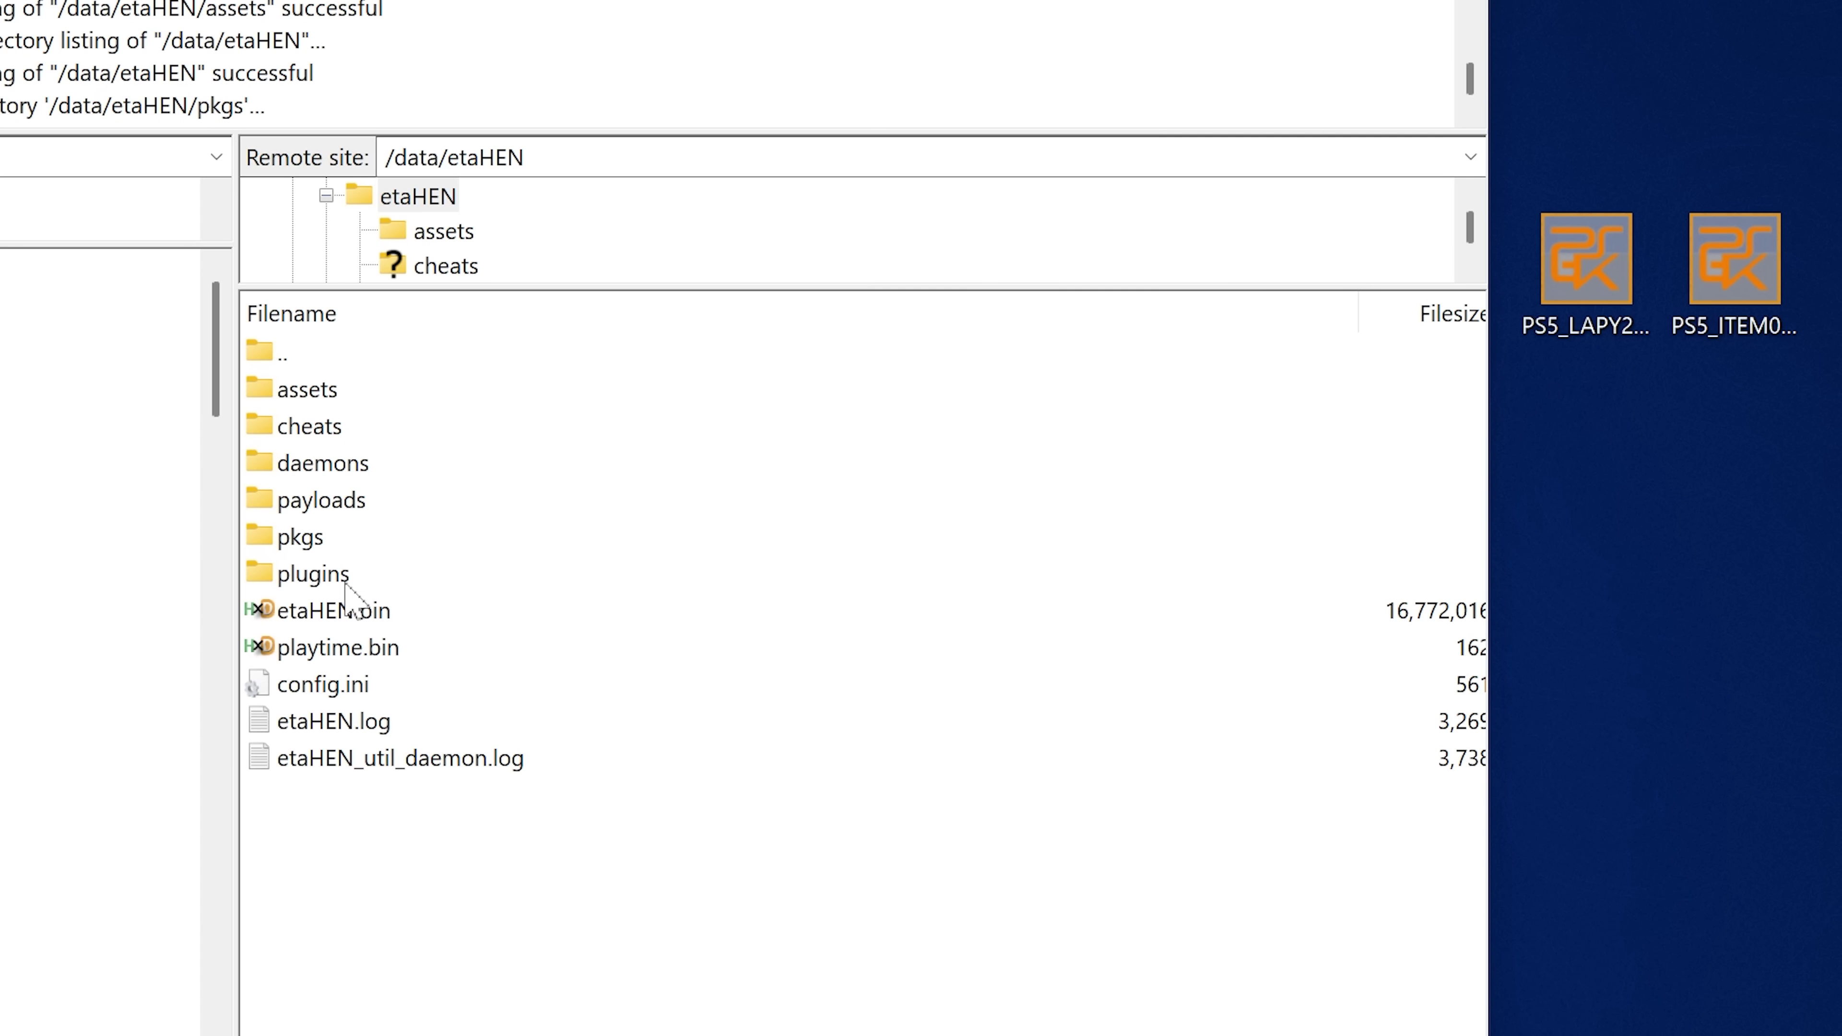
In the FTP client, upload the desktop's PS5_LAPY20011 and PS5_ITEM00001 packages to the console's /data/etaHEN/pkgs folder.
click(317, 548)
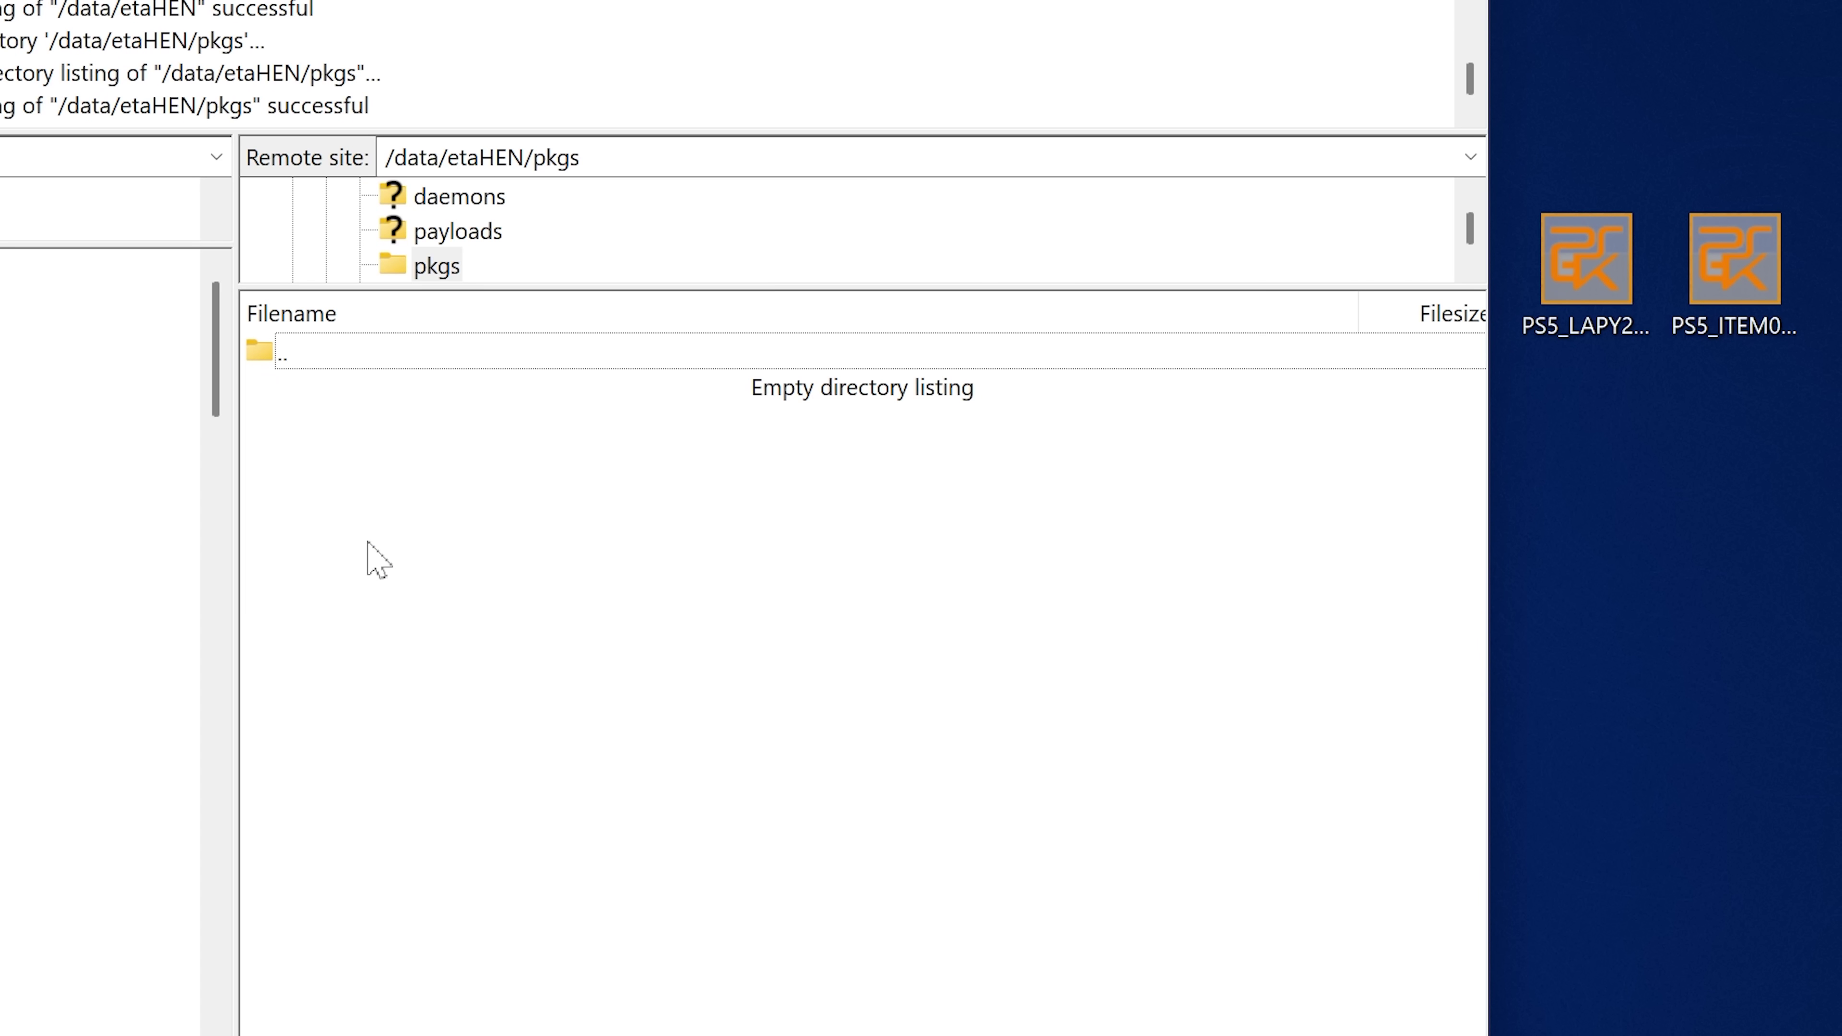
drag(1838, 468, 1516, 214)
drag(1756, 323, 707, 726)
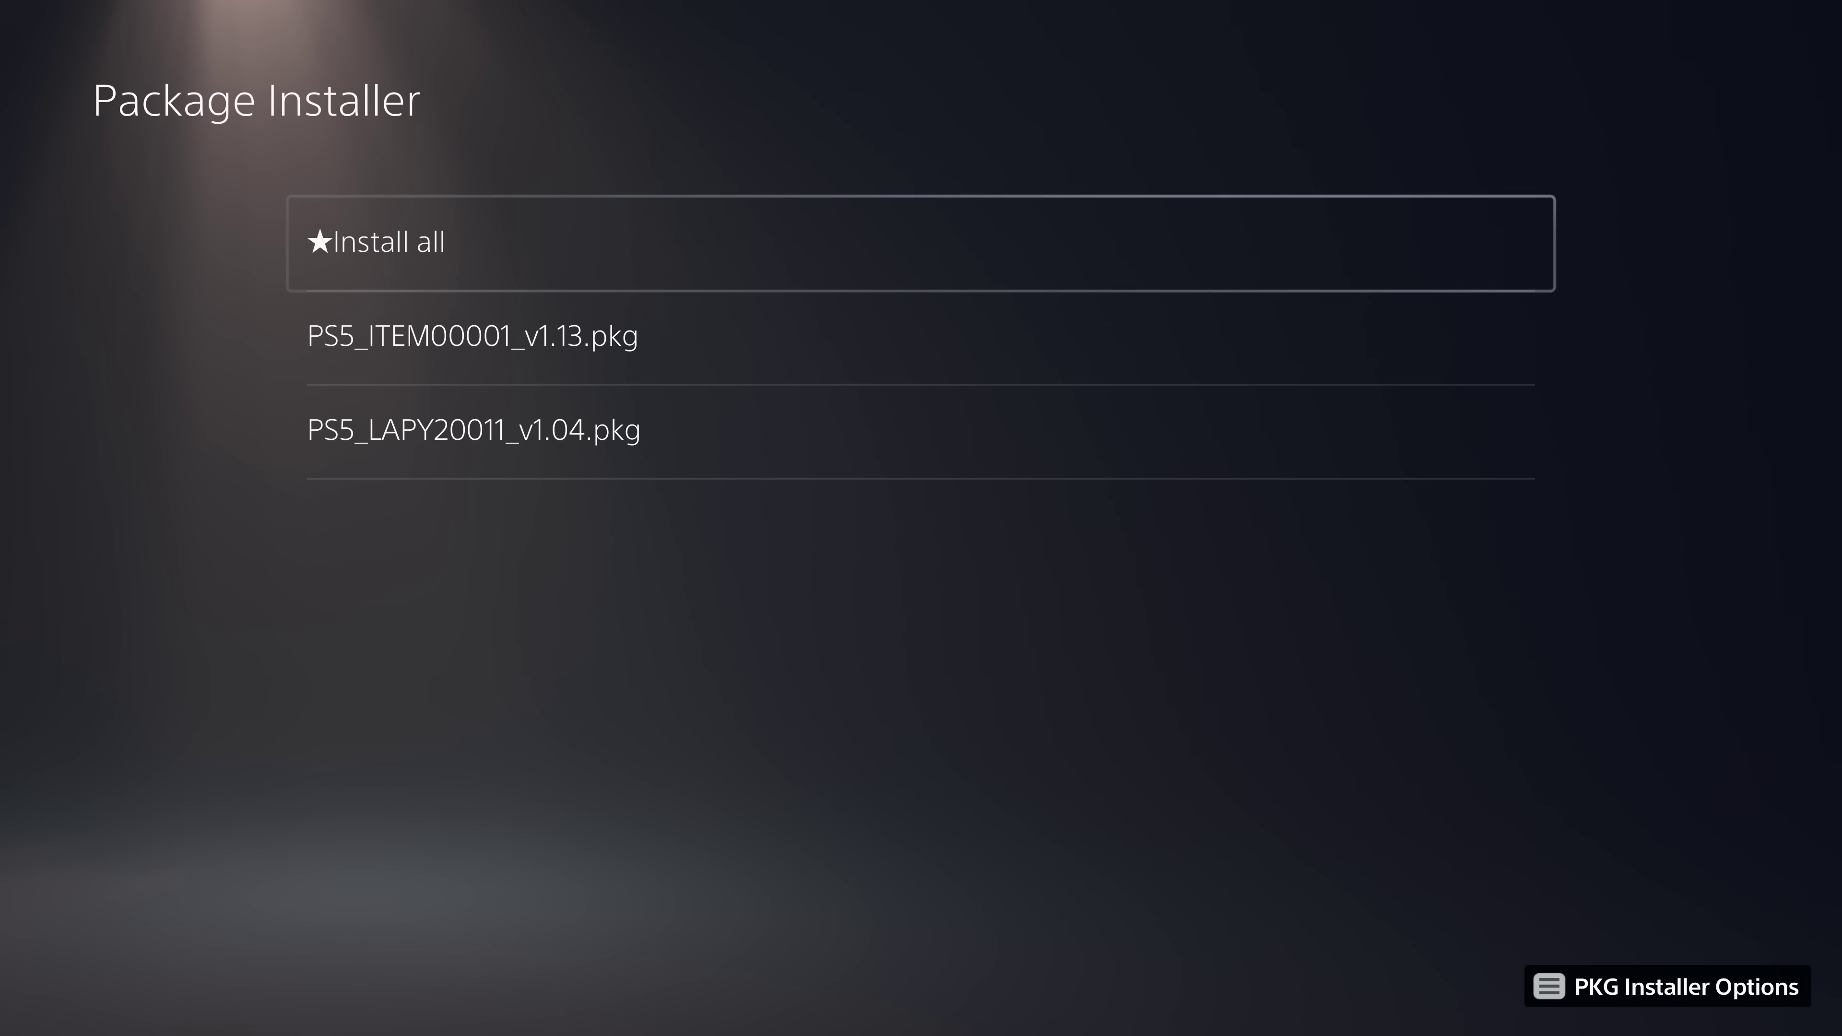
On the PS5, install PS5_ITEM00001_v1.13.pkg and PS5_LAPY20011_v1.04.pkg with etaHEN's Custom Background Package Installer.
key(Escape)
key(Down)
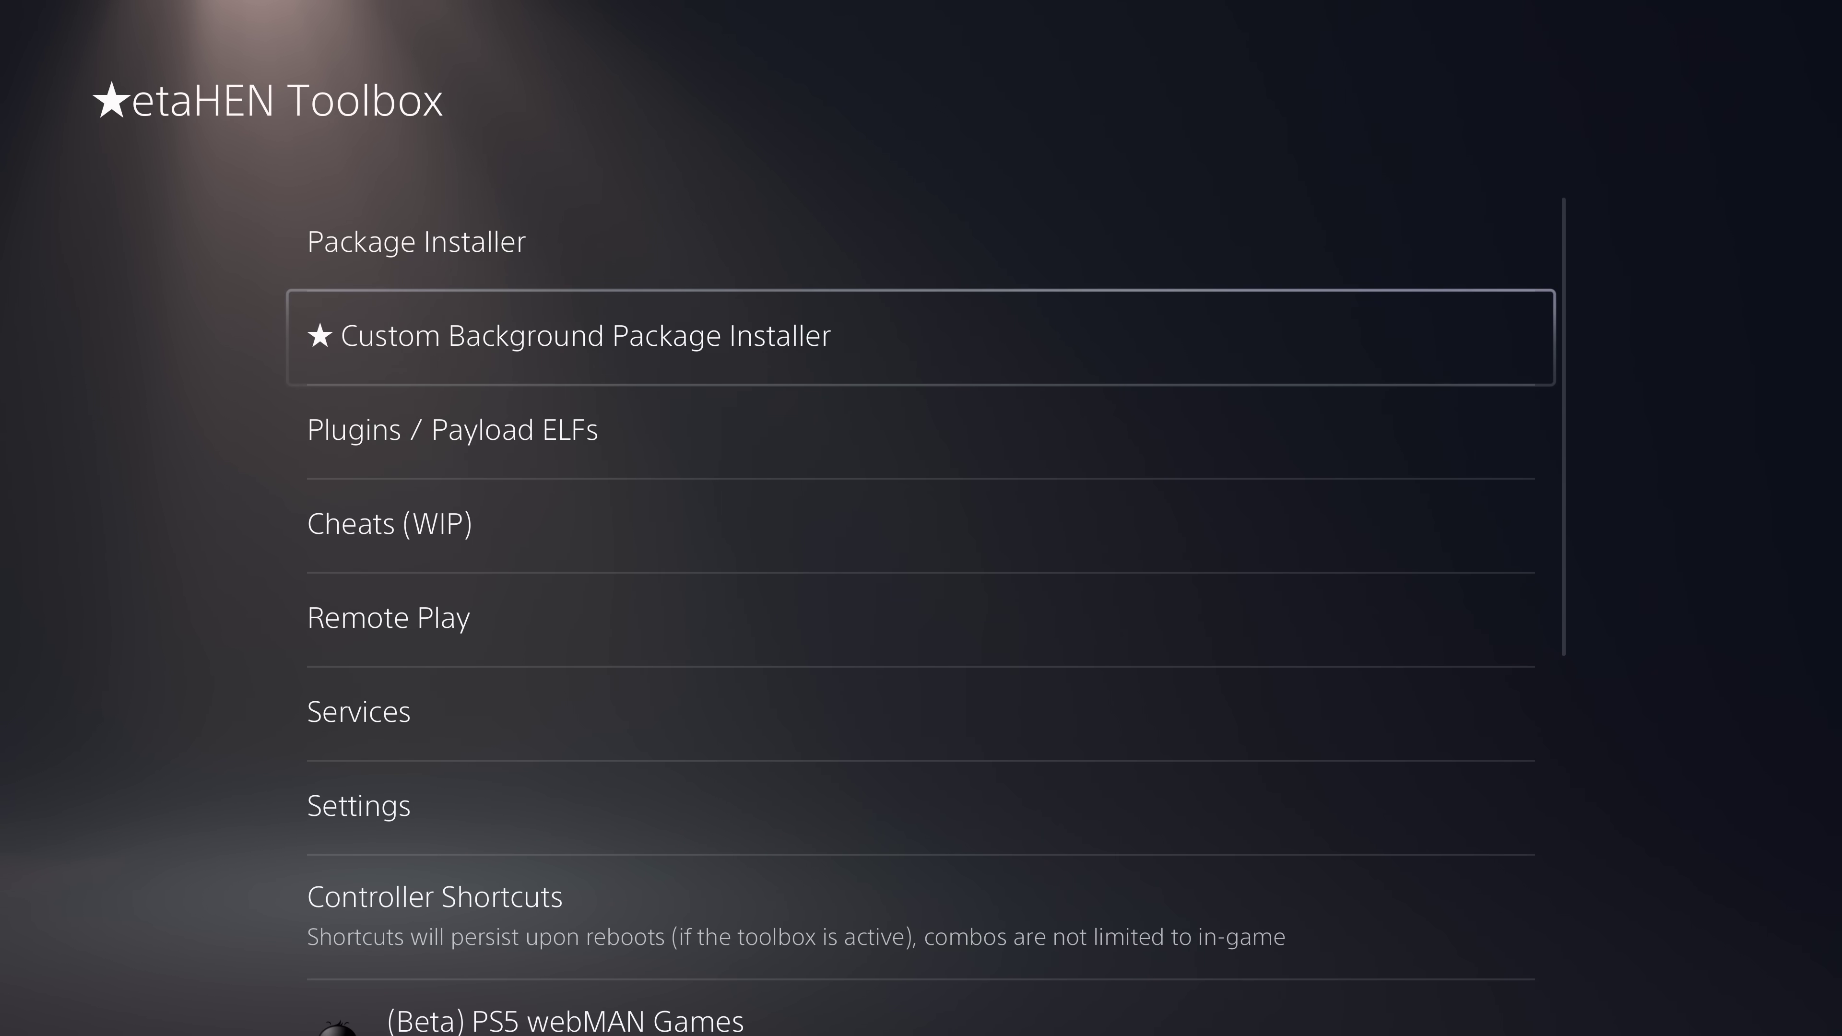
key(Return)
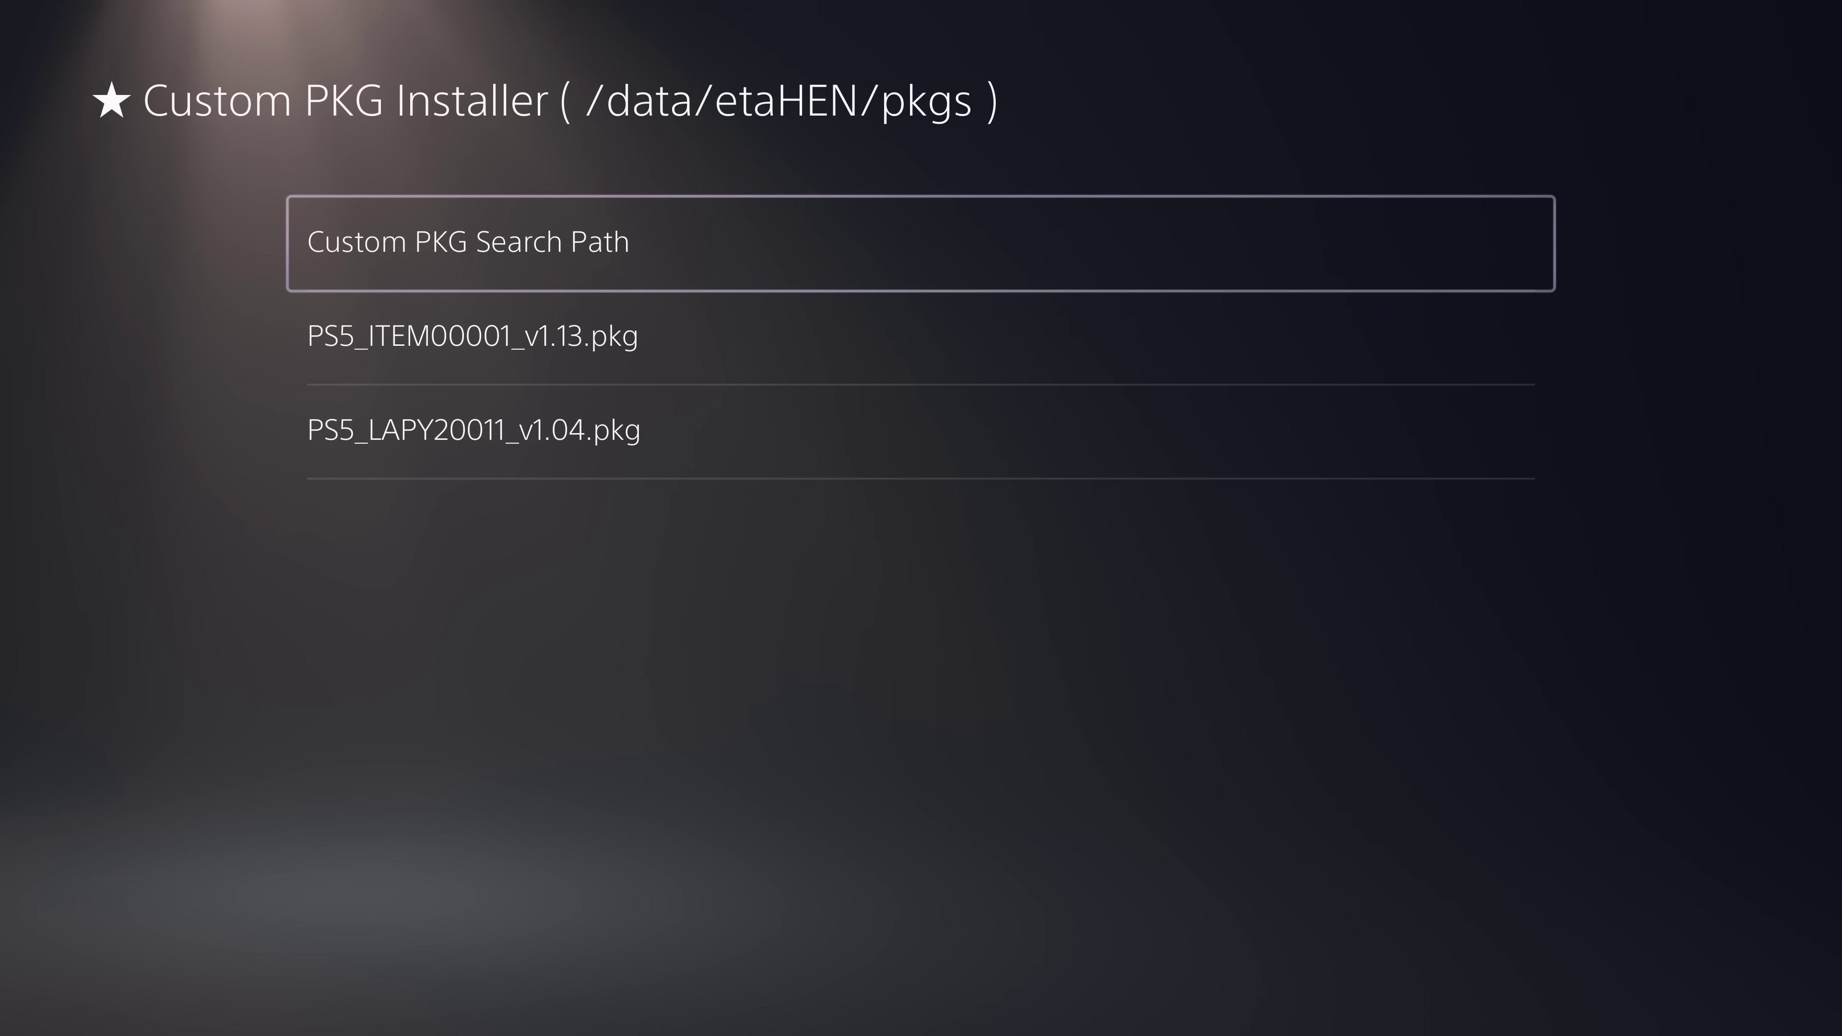
key(Down)
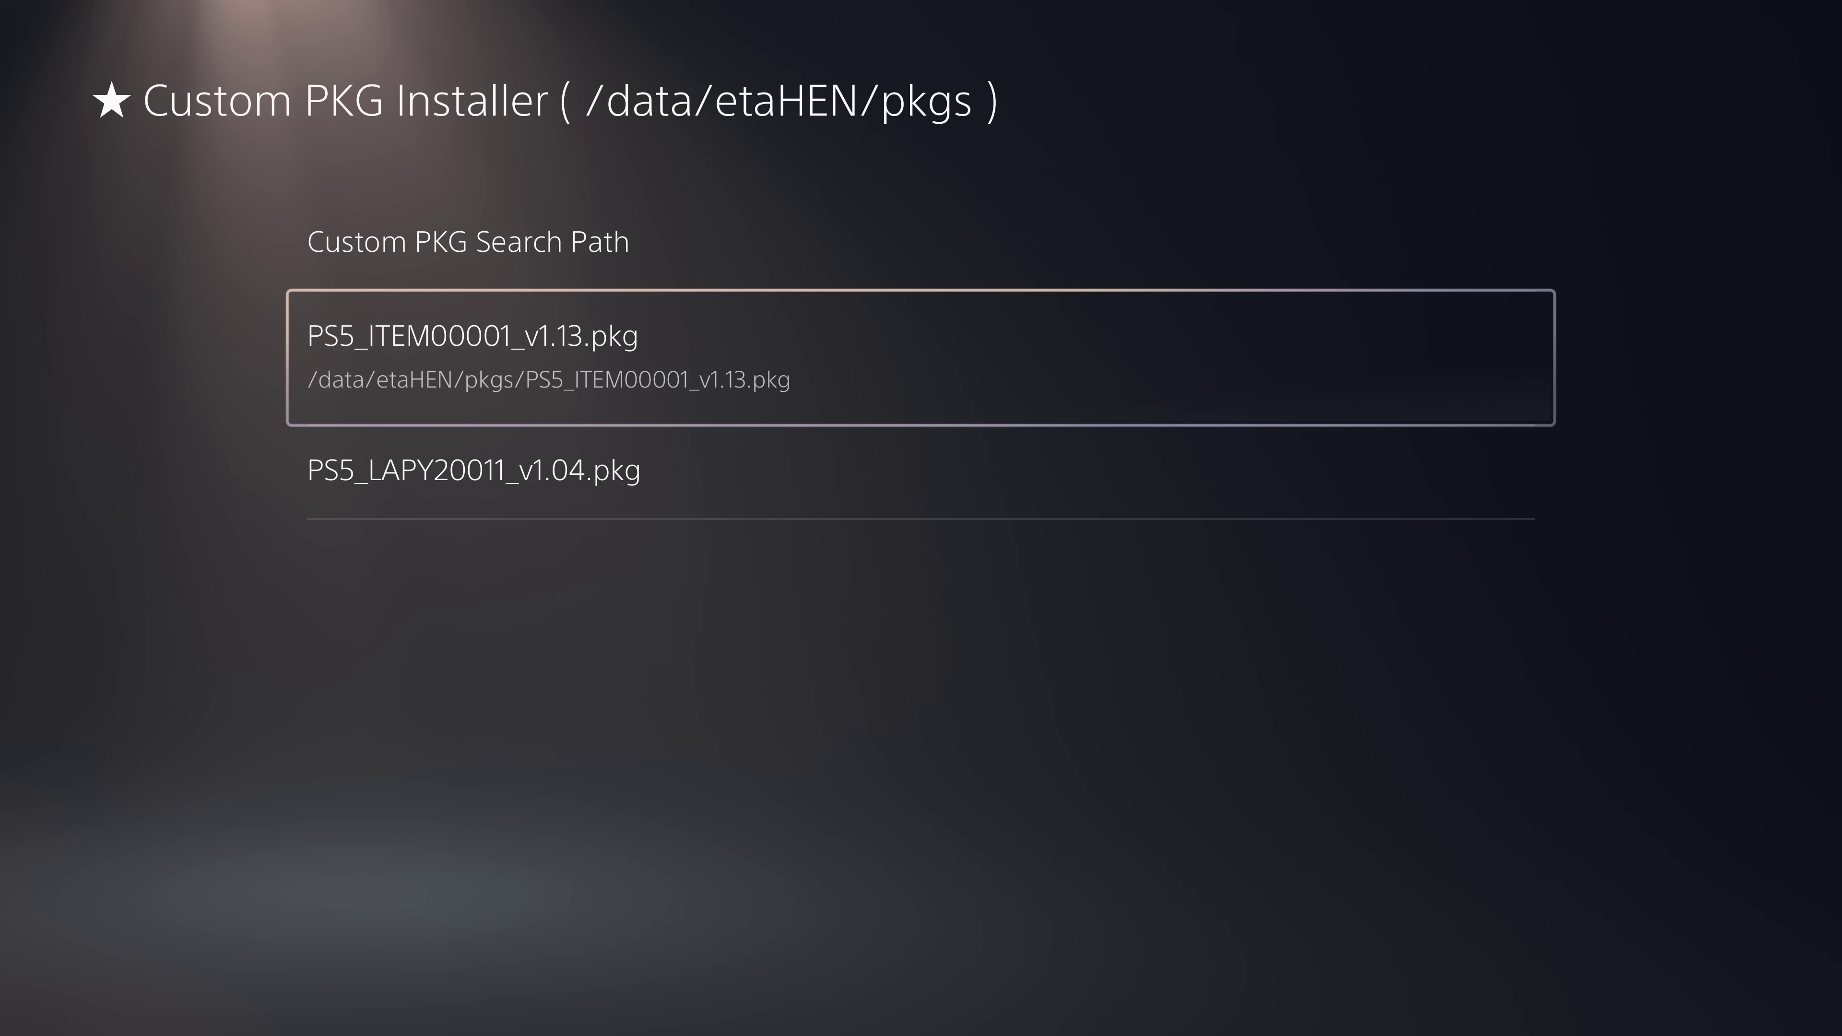
key(Return)
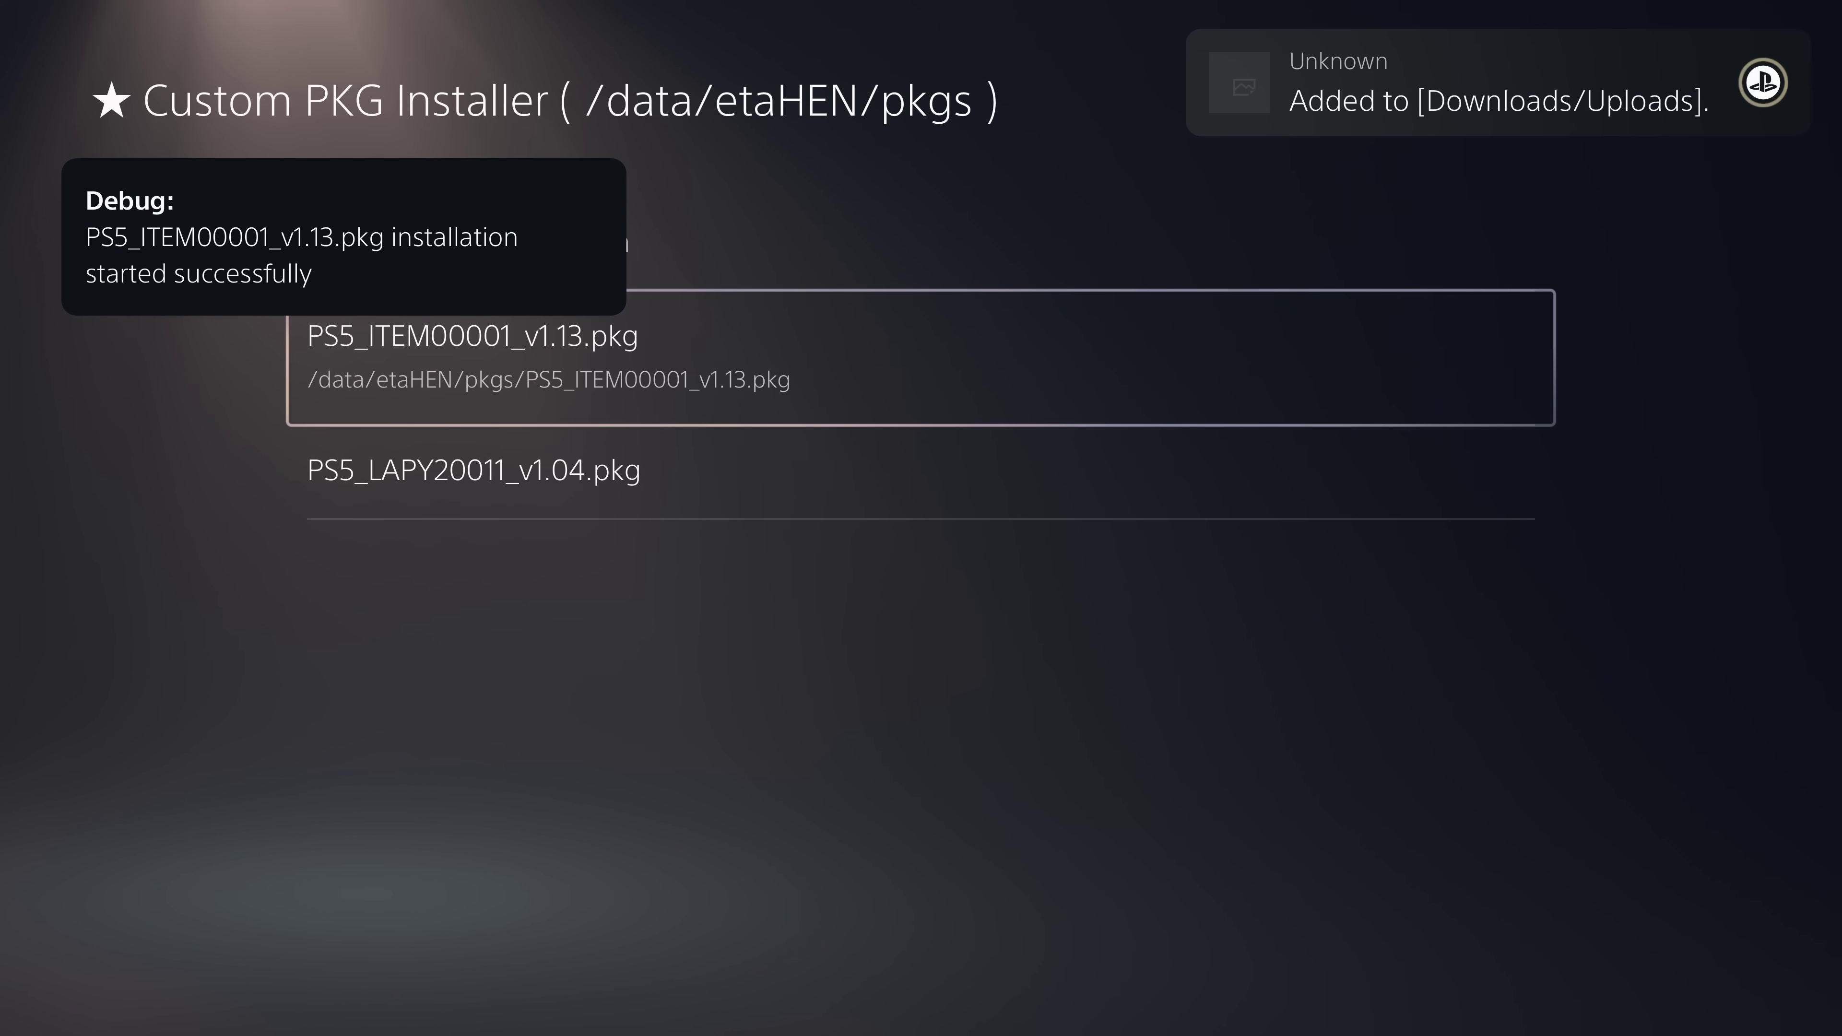
key(Down)
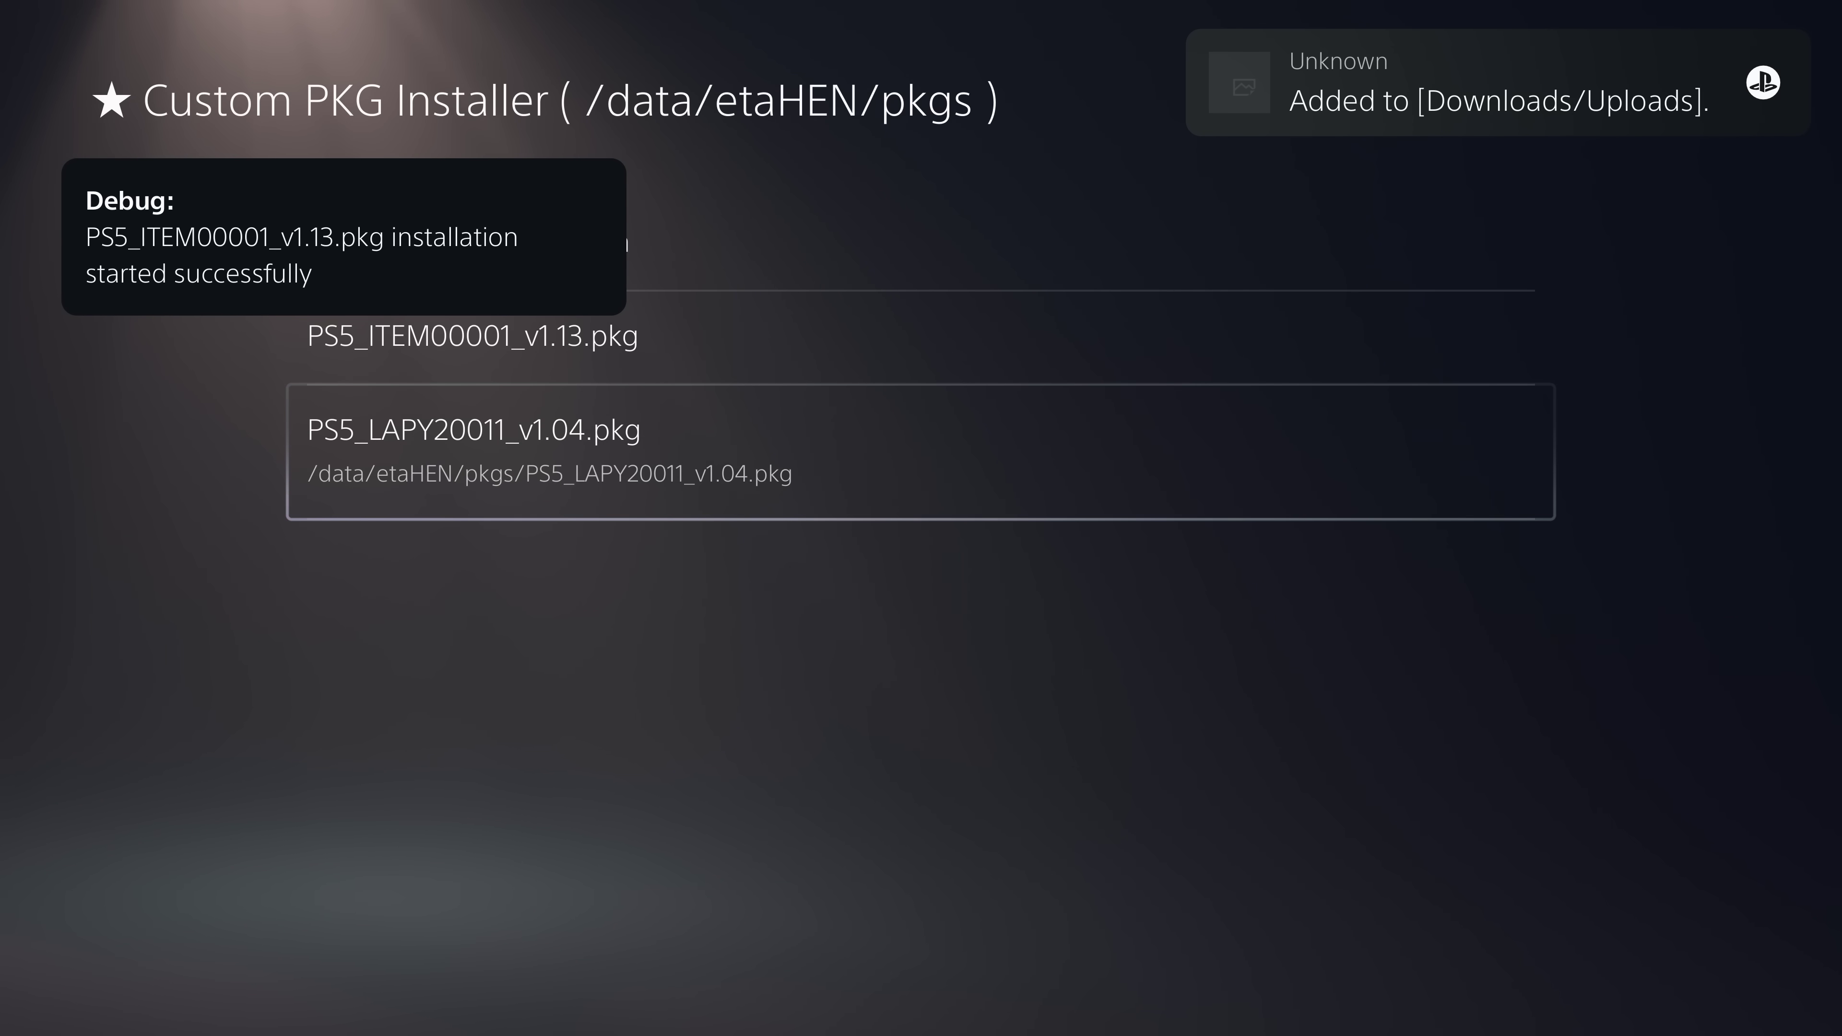
key(Return)
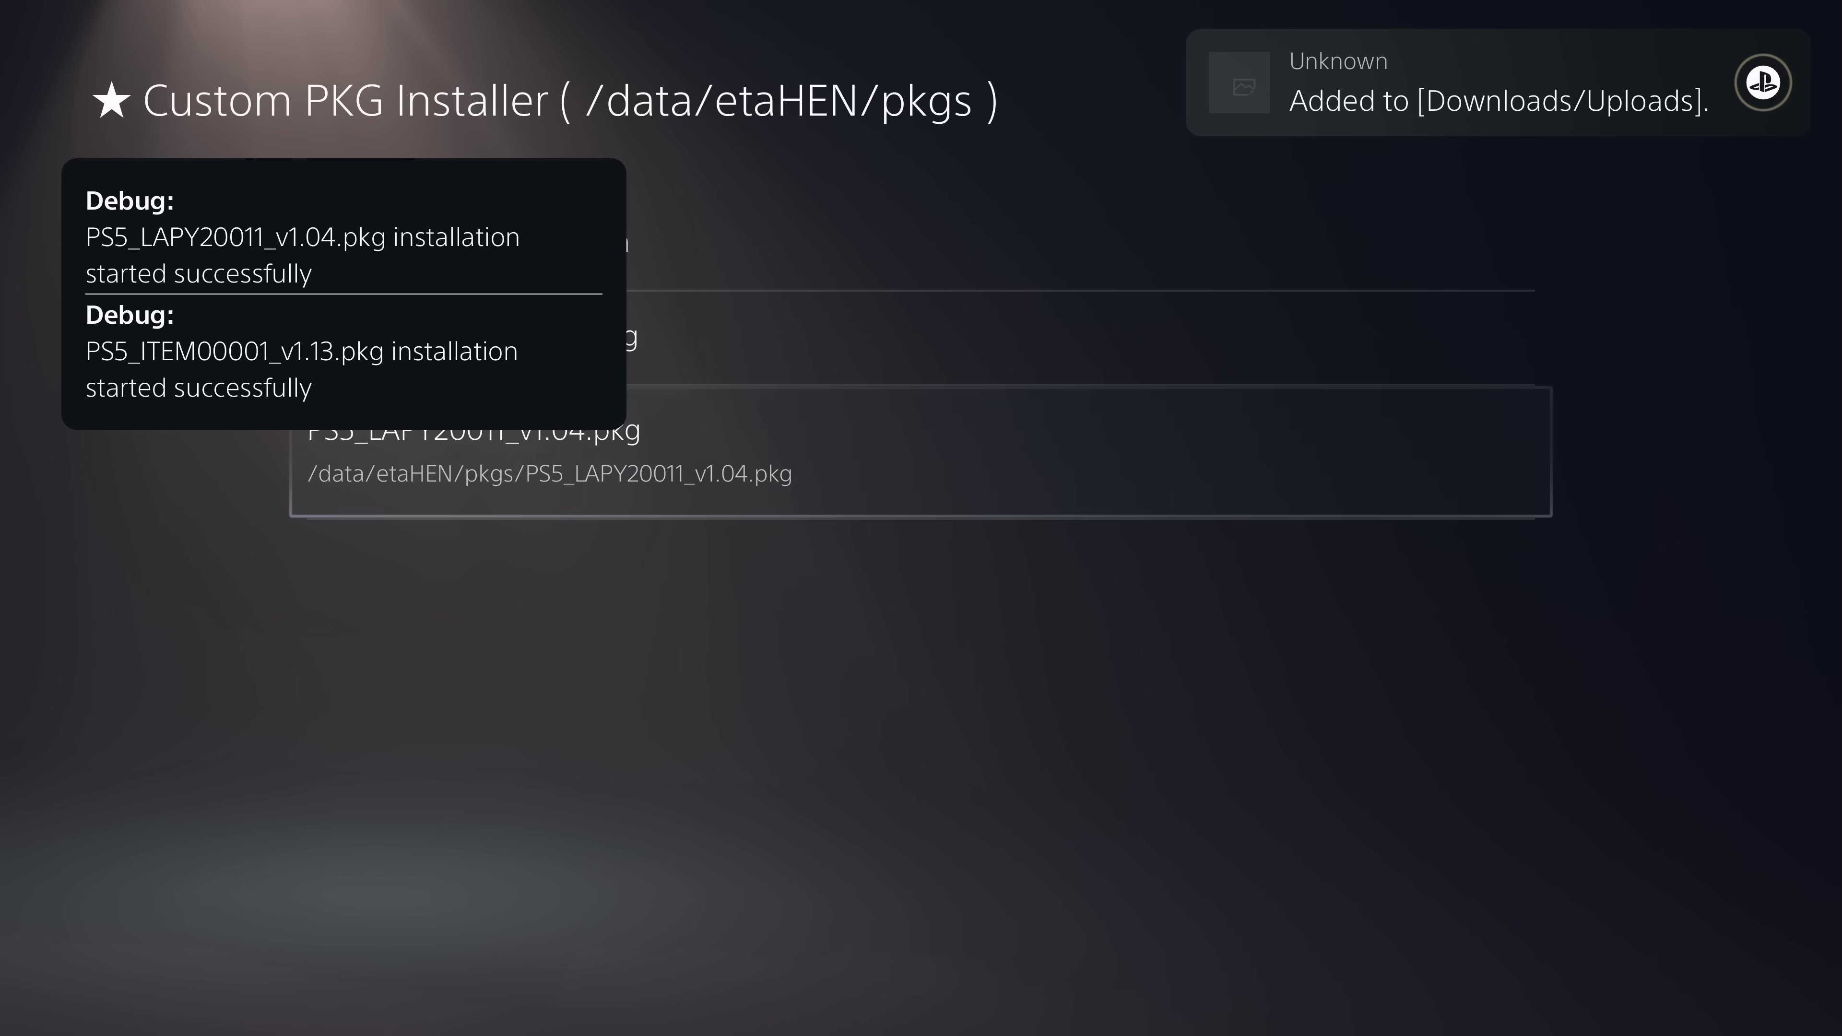
Return to the PS5 home screen and check the PS5-Xplorer and Itemzflow entries among the games.
key(Up)
key(Escape)
key(Escape)
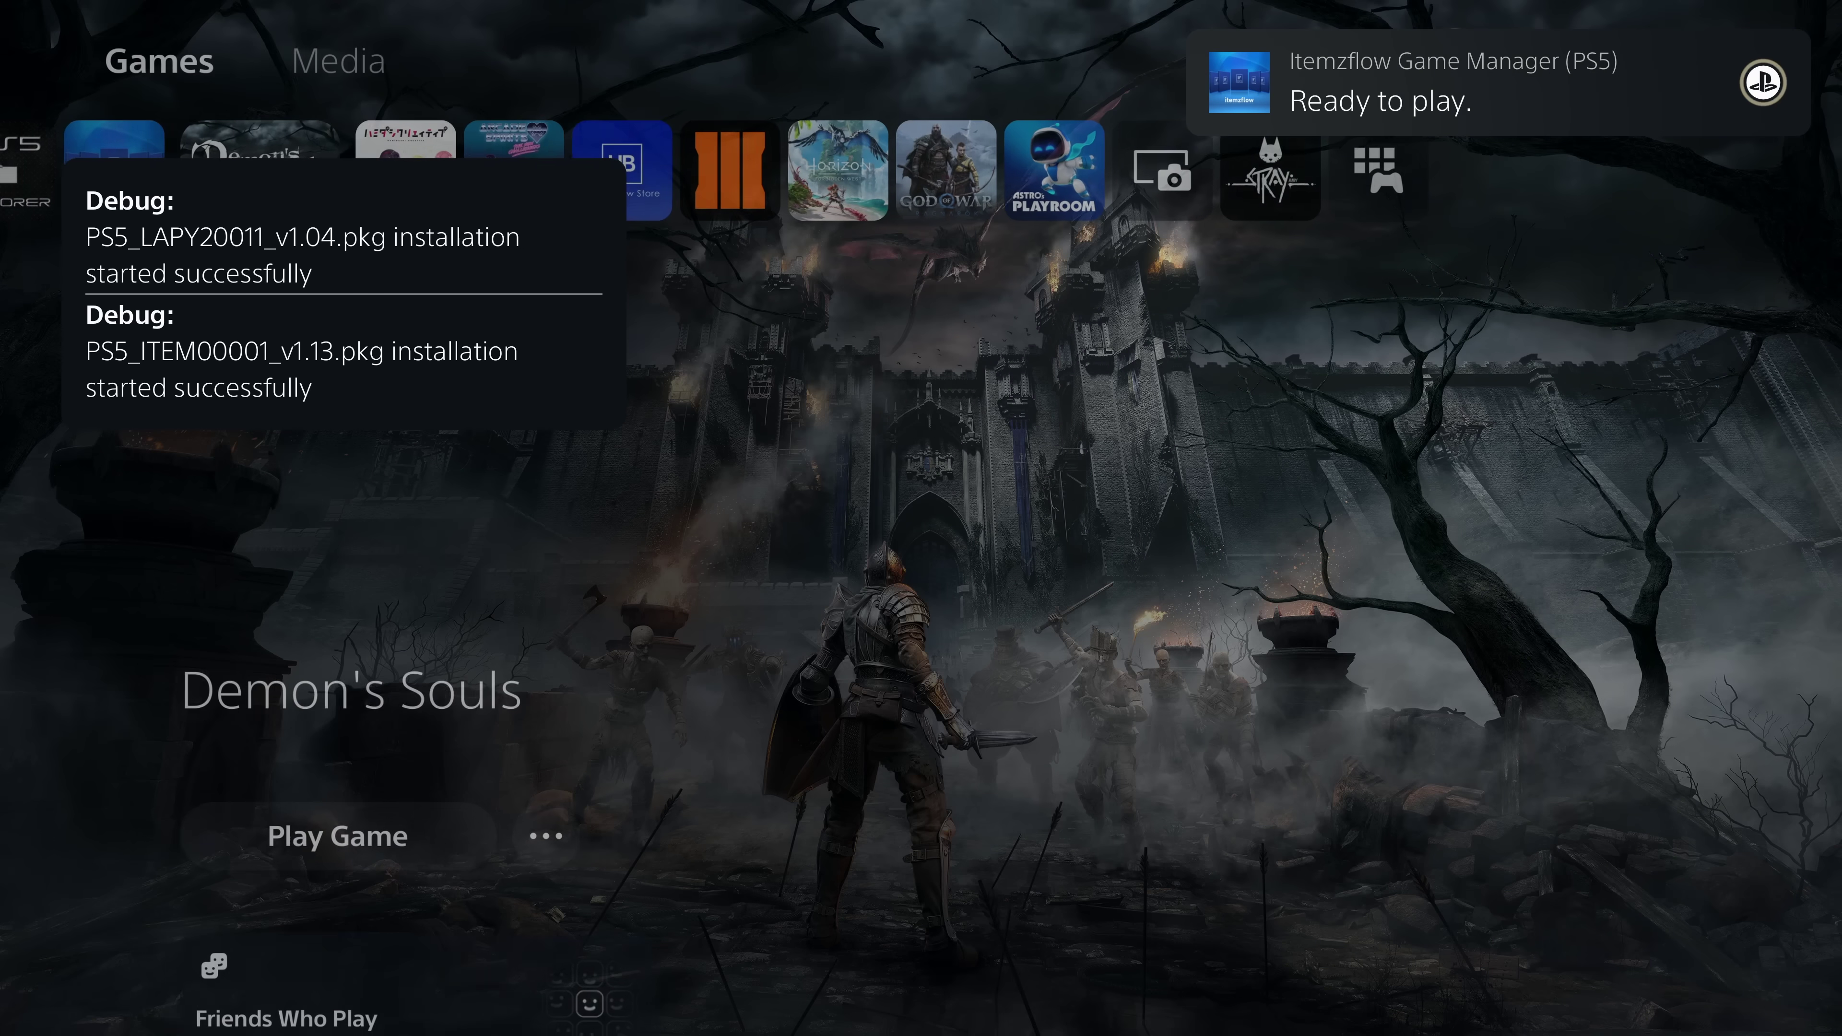
key(Left)
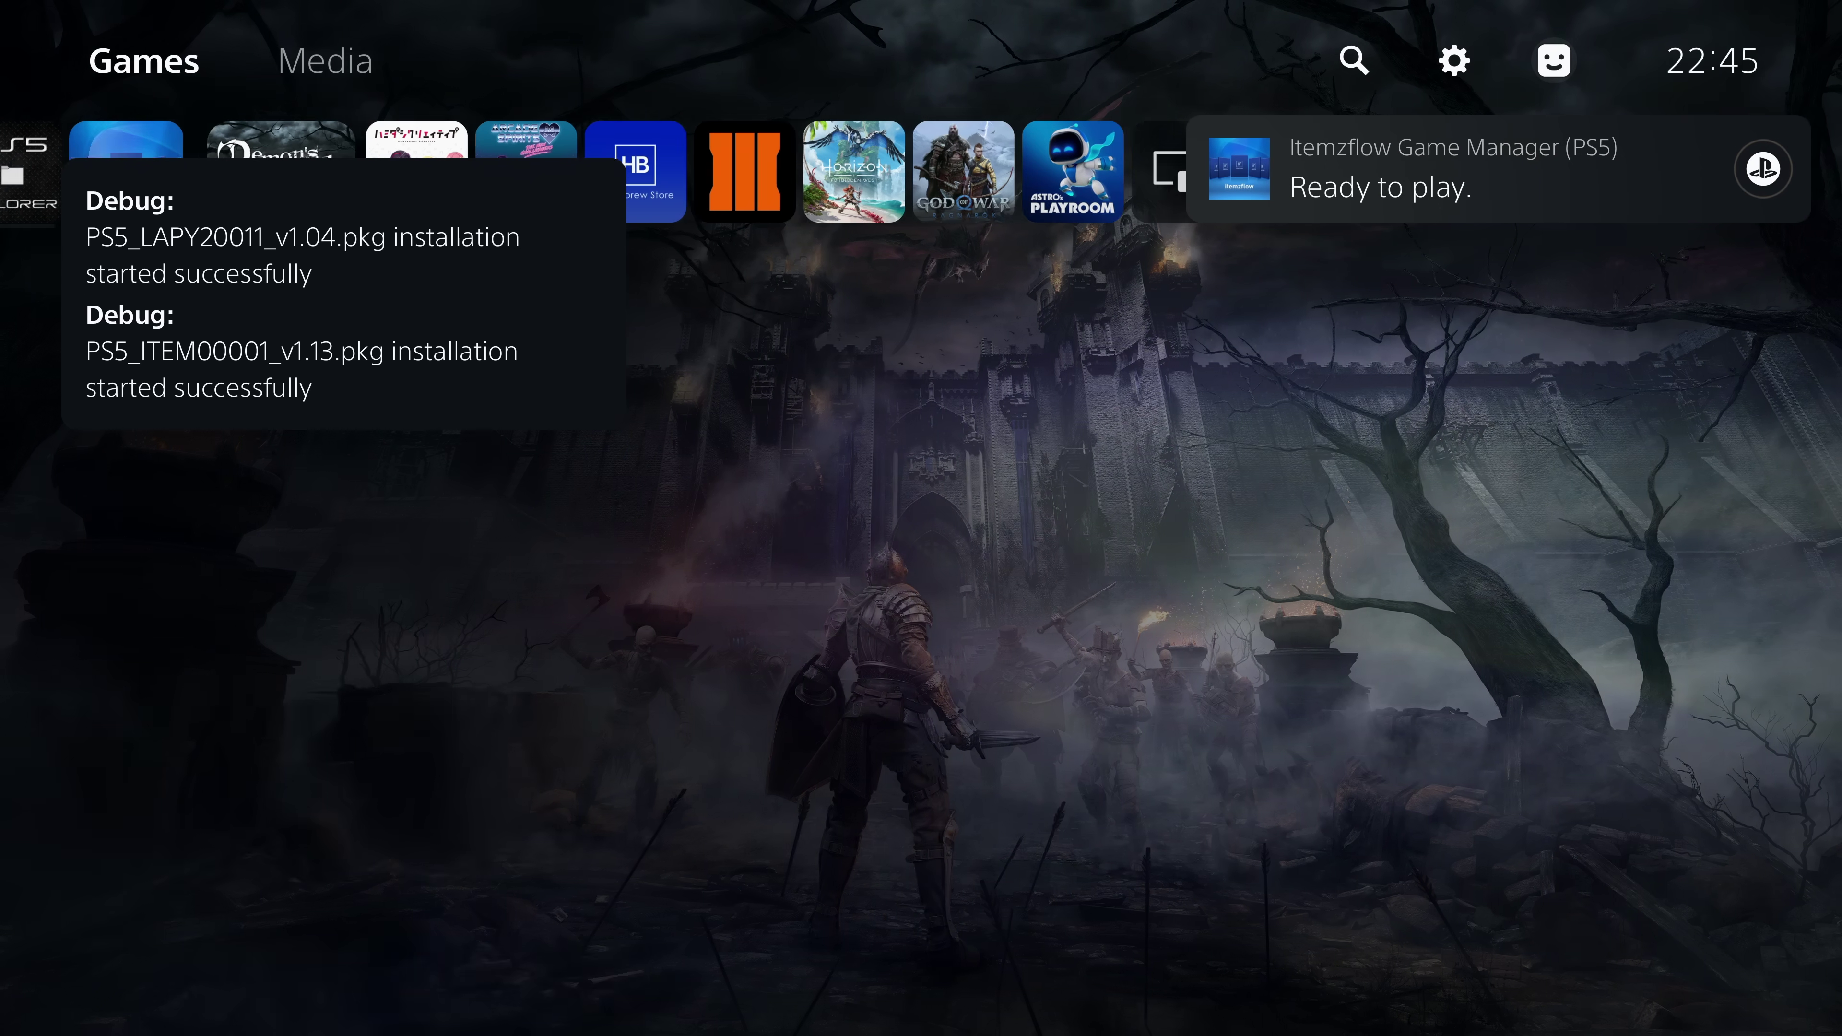
key(Left)
key(Left)
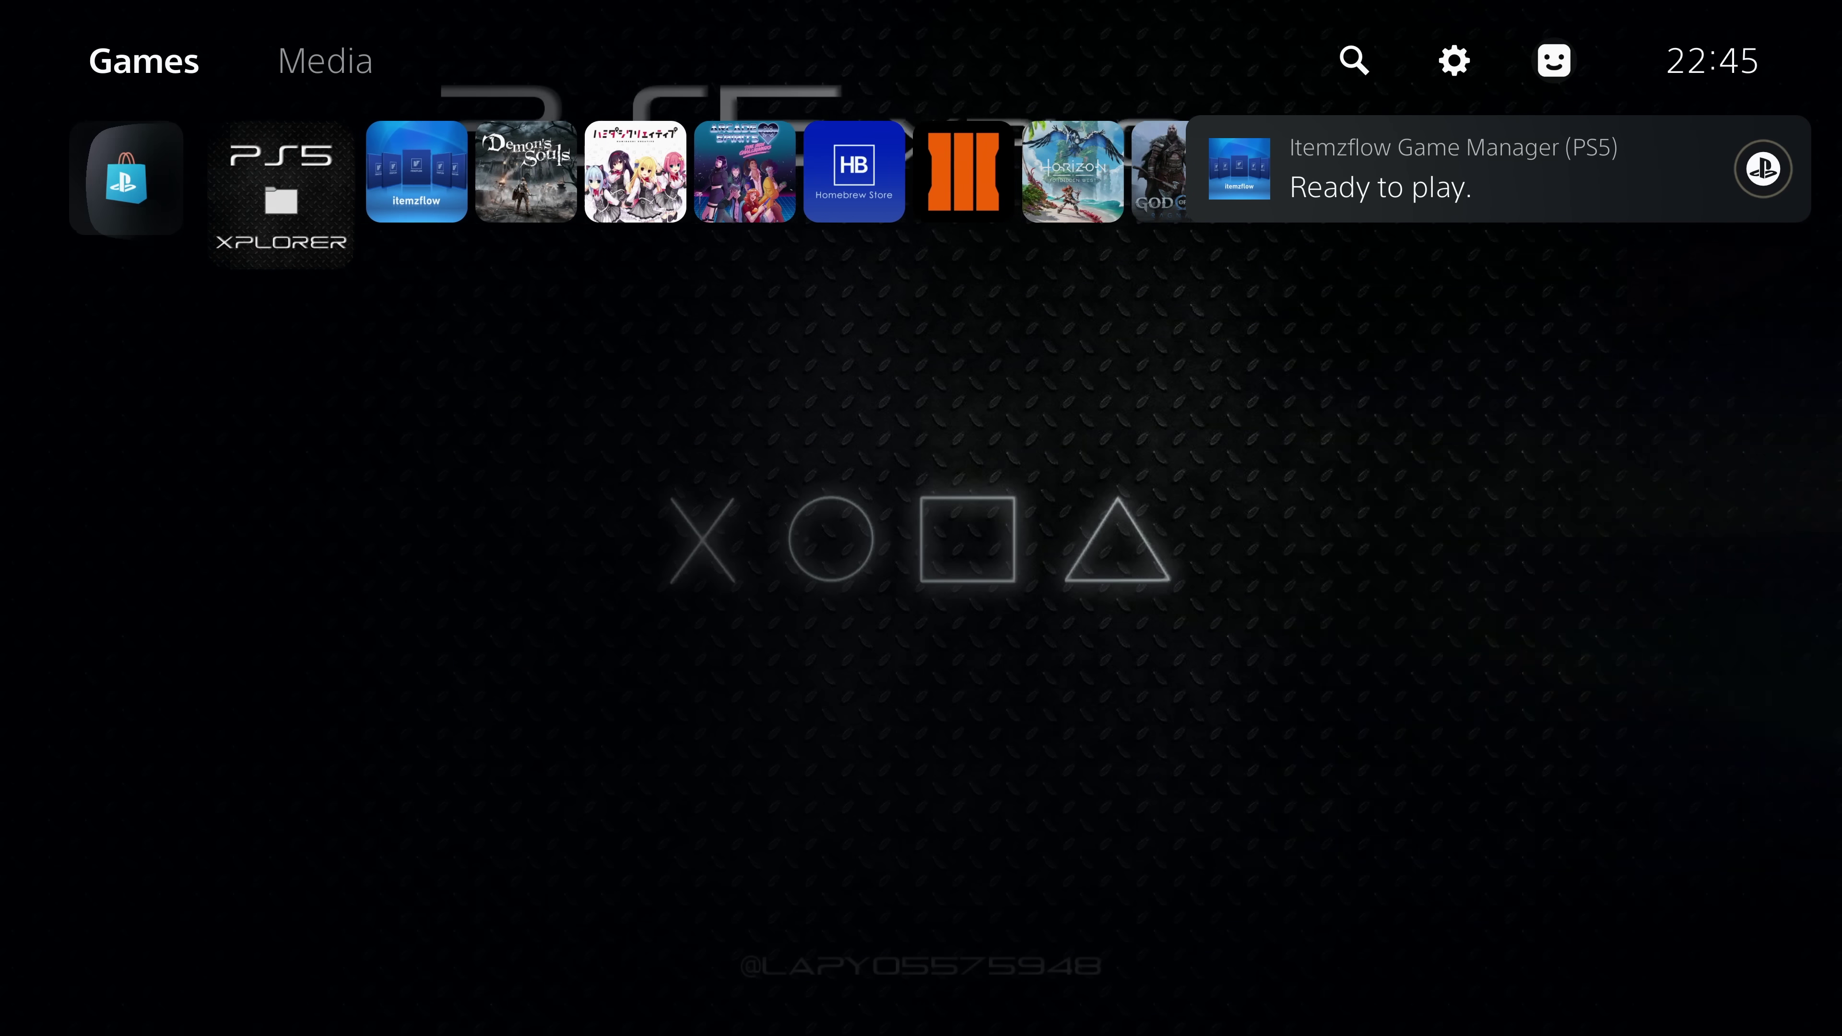
key(Right)
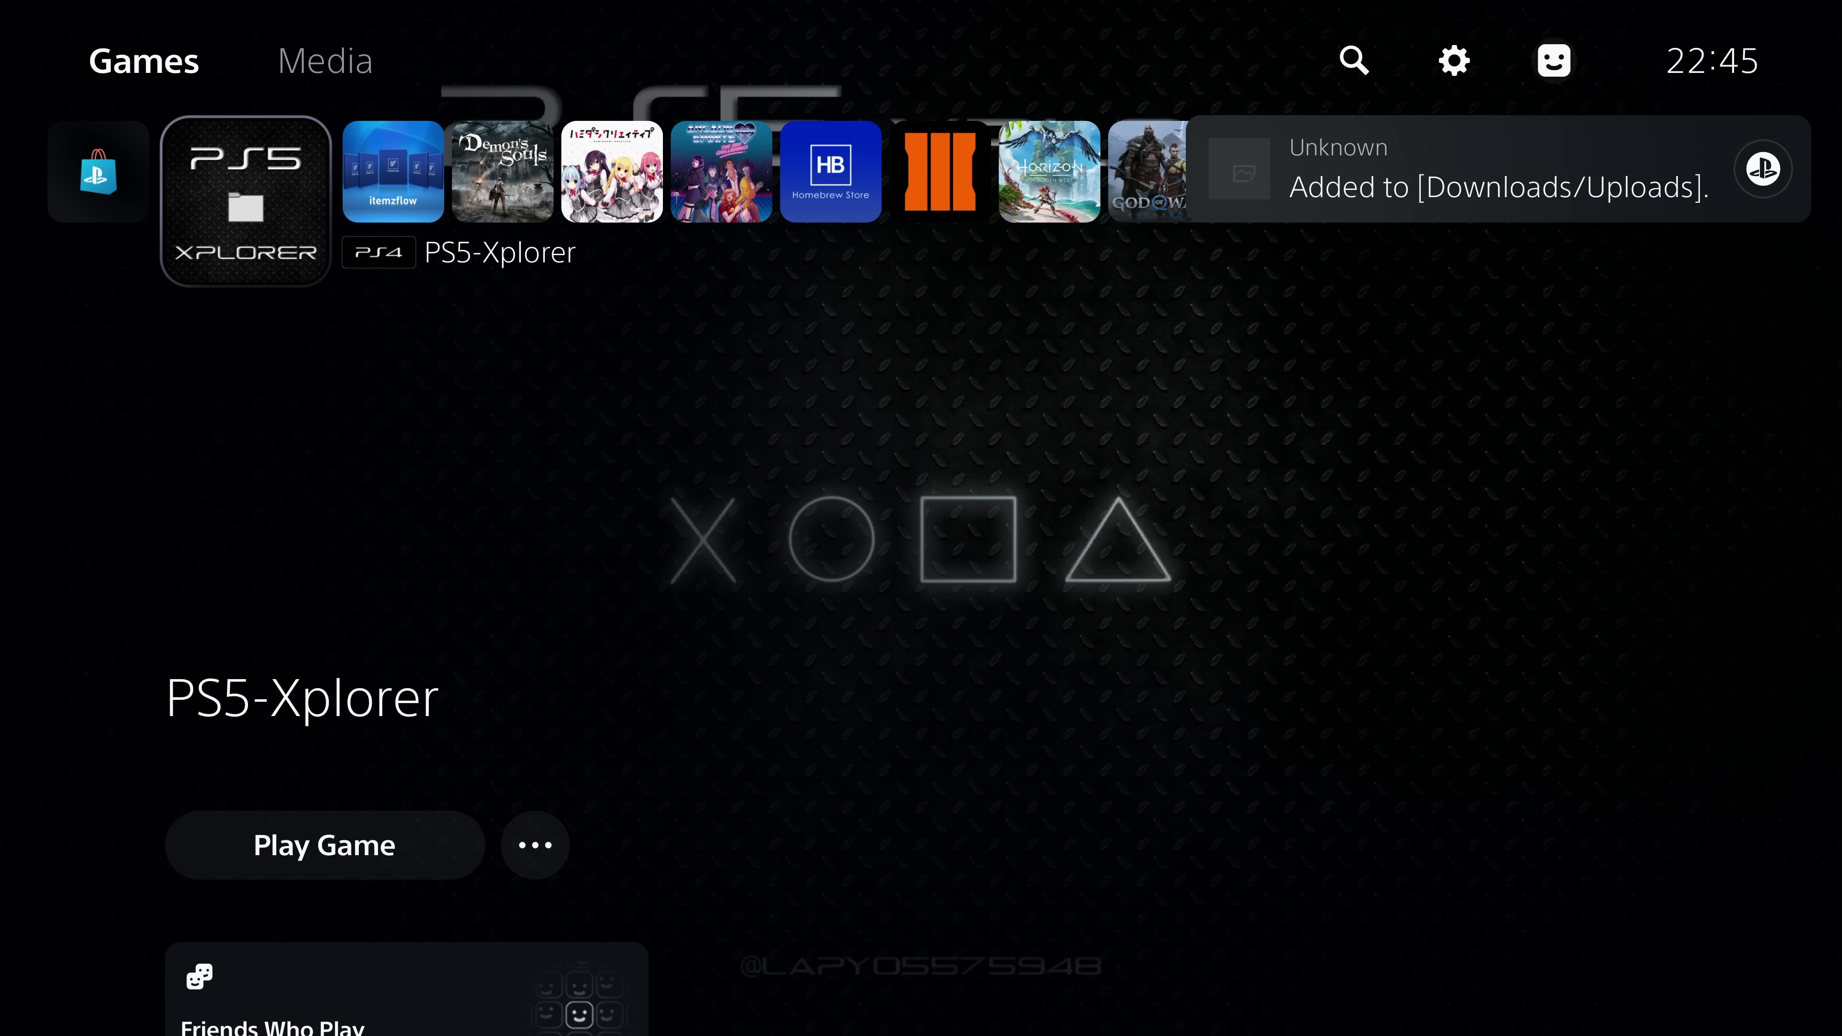
Check the recently installed items in Downloads/Copies from the notification, and return to the home screen.
key(Escape)
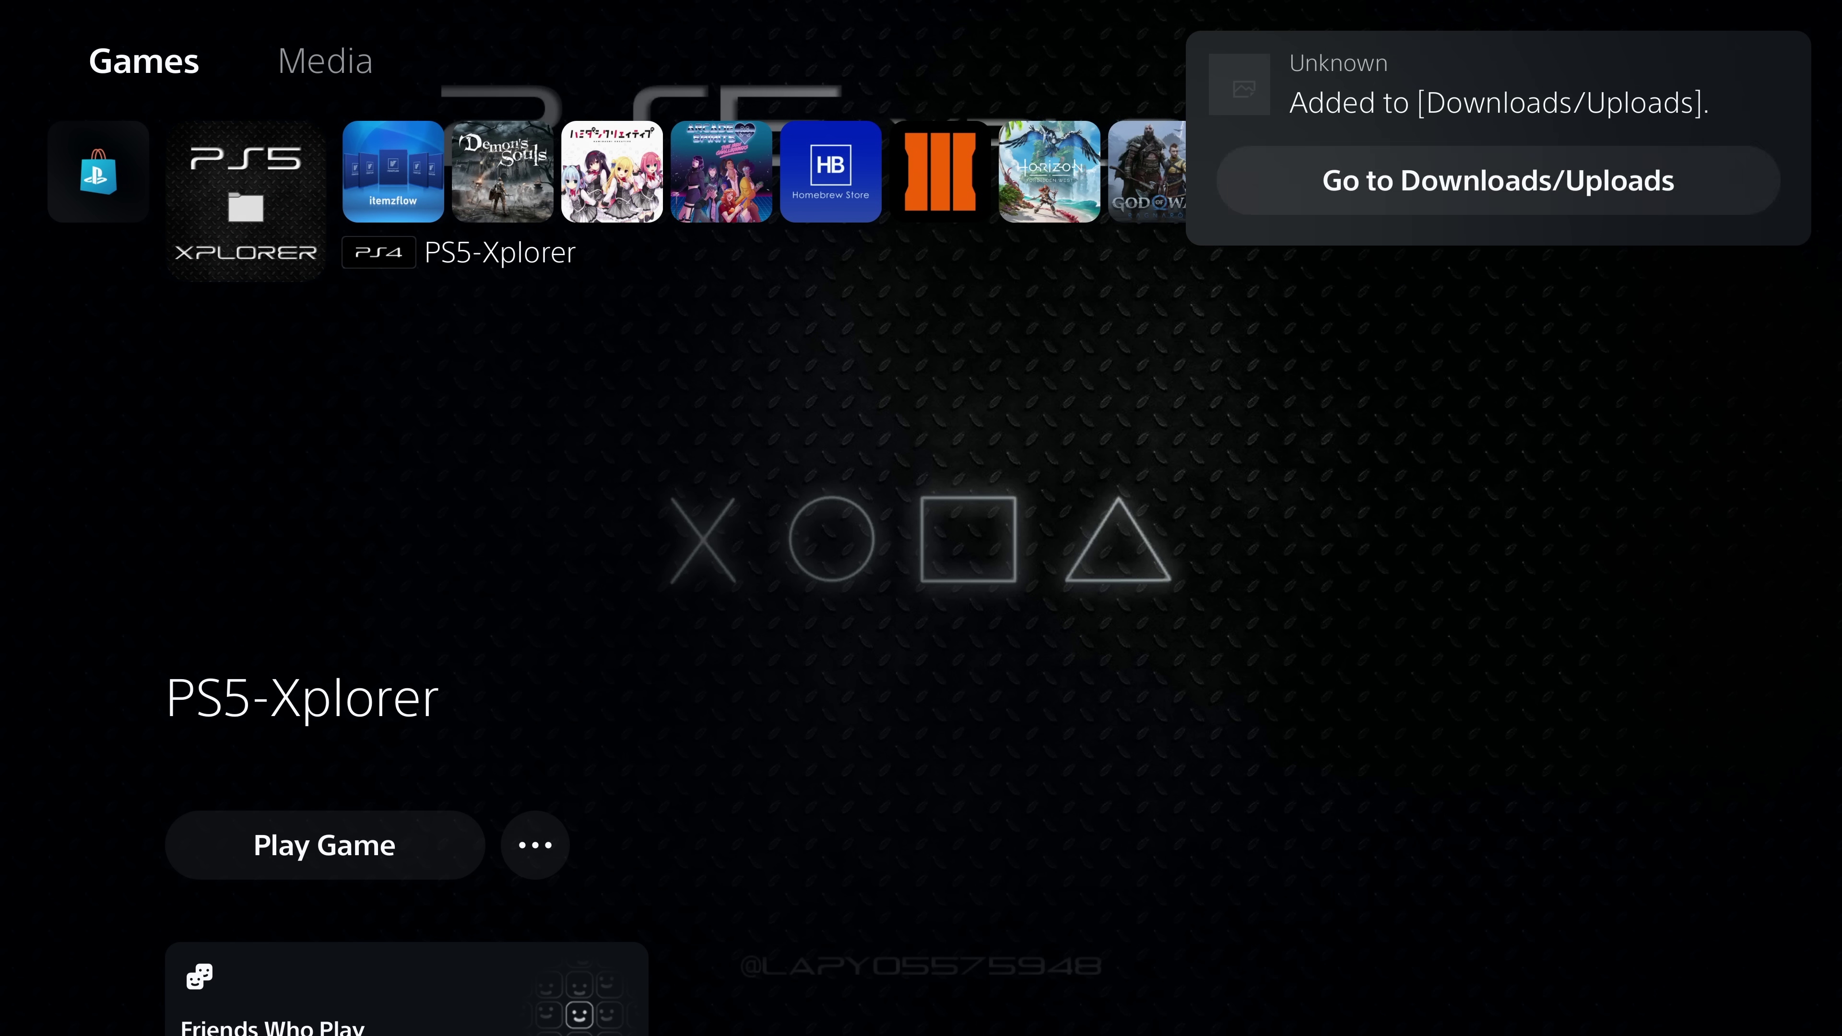
key(Return)
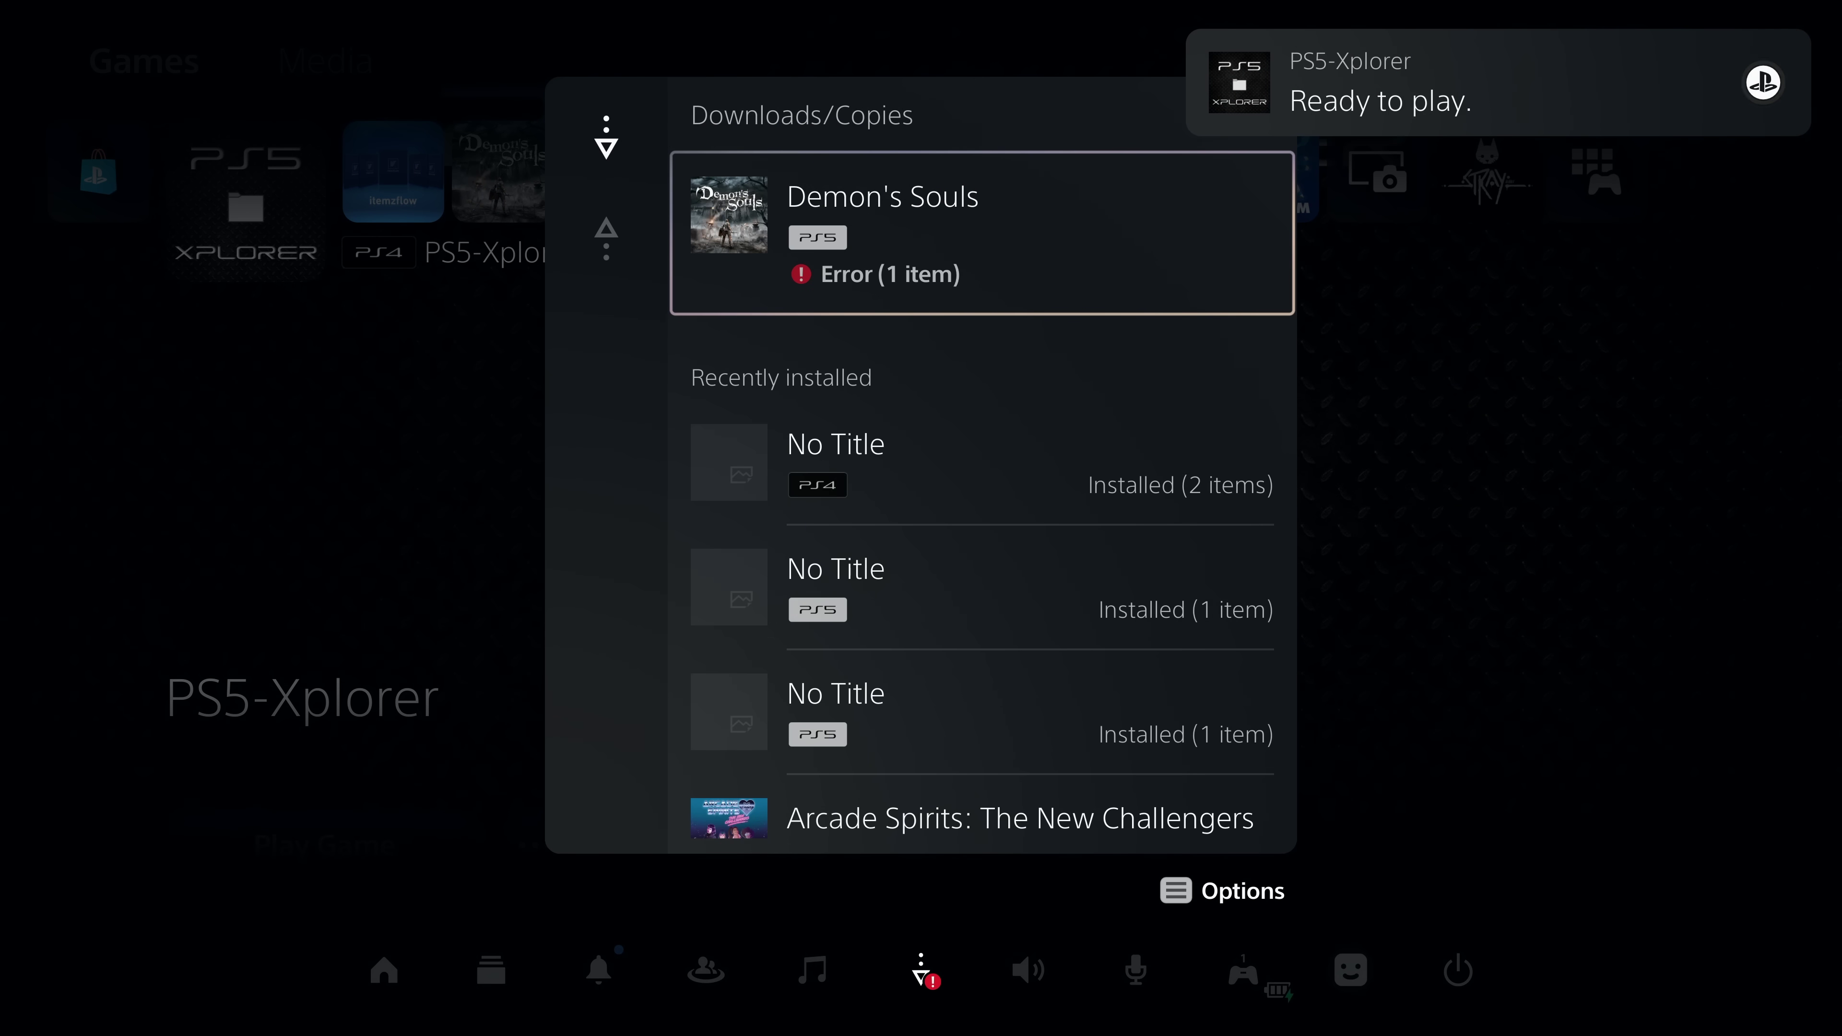
key(Down)
key(Up)
key(Left)
key(Escape)
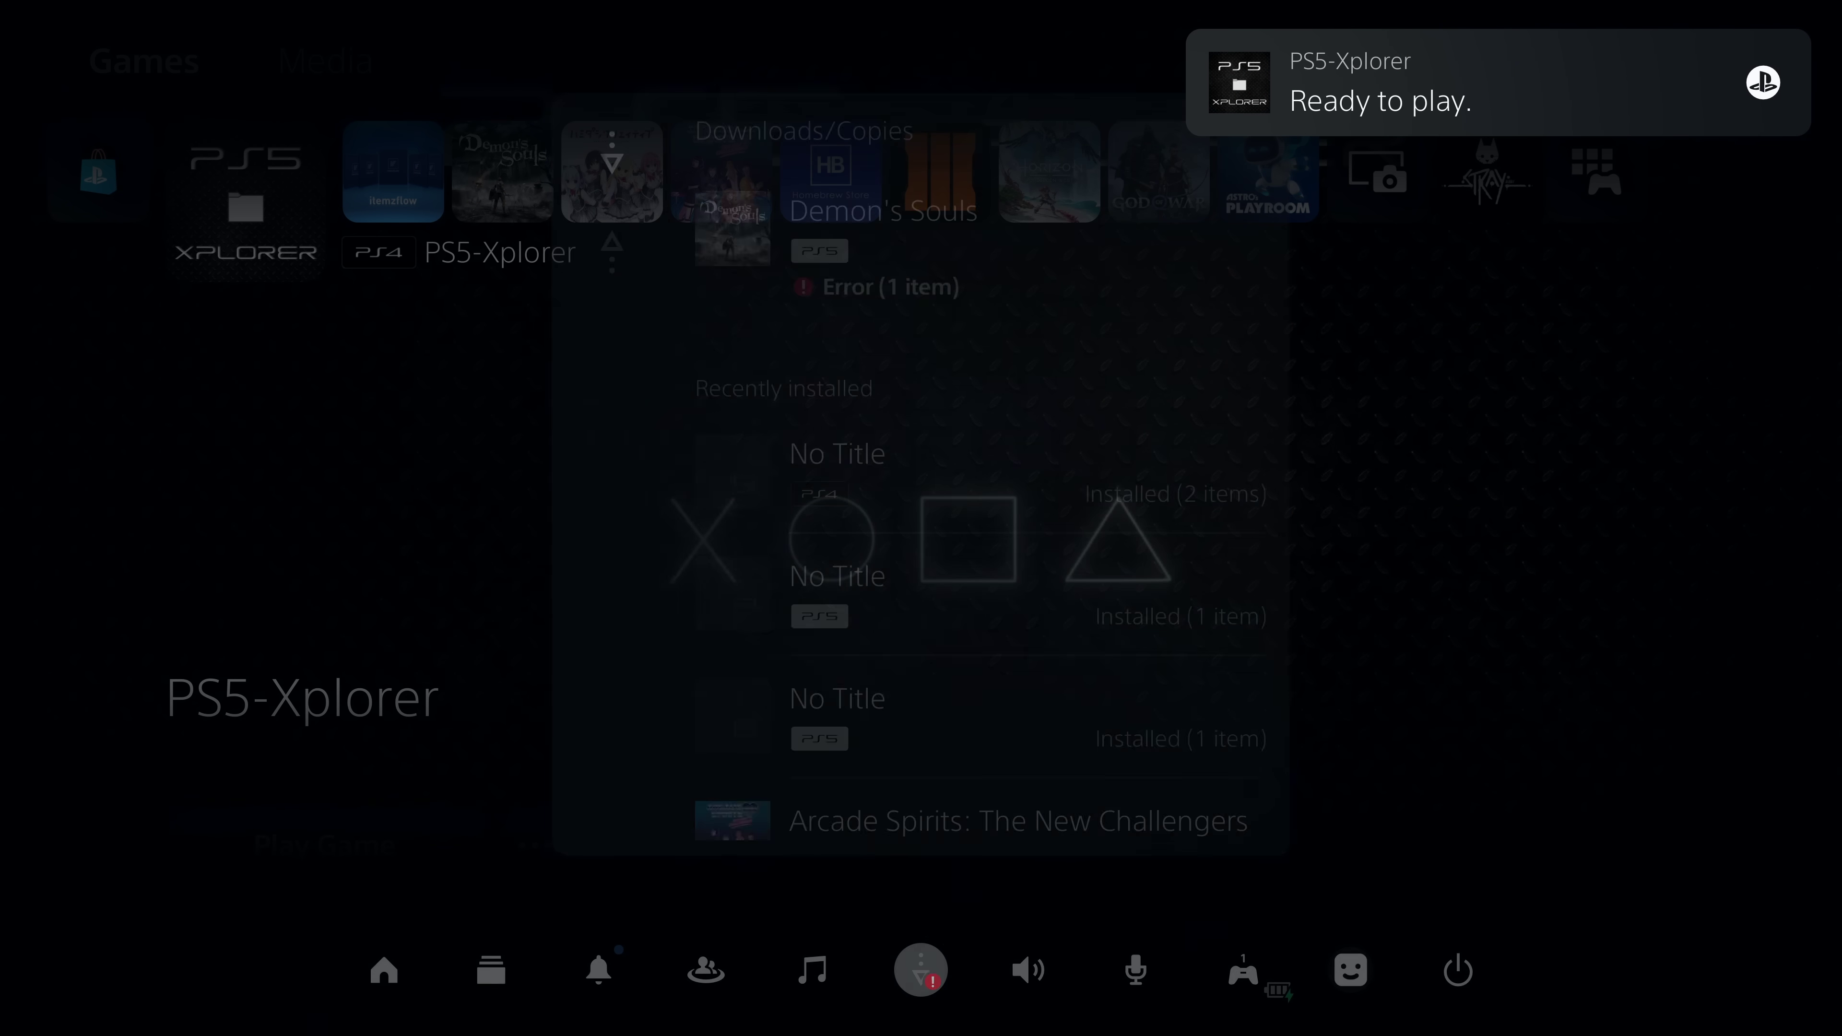
key(Escape)
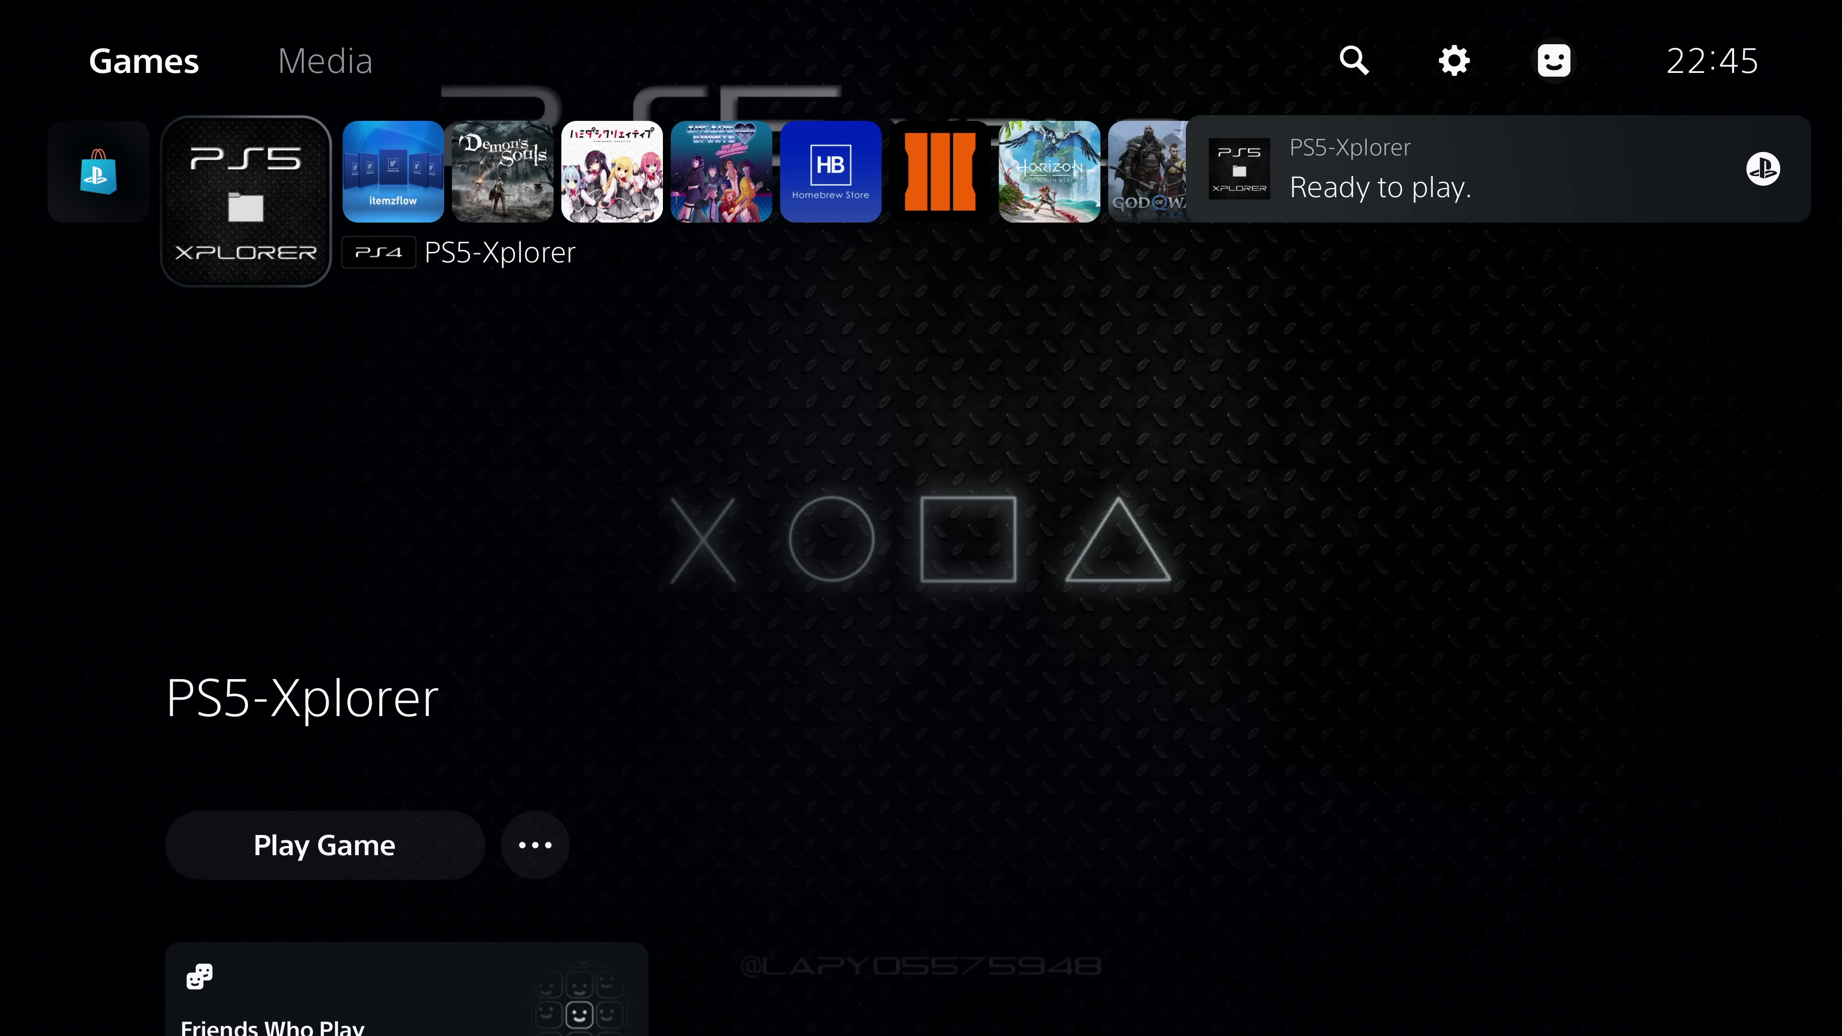
Examine the FTP, Klog and Direct Package Installer options in the etaHEN Toolbox's Services, and return to the Toolbox.
key(Right)
key(Return)
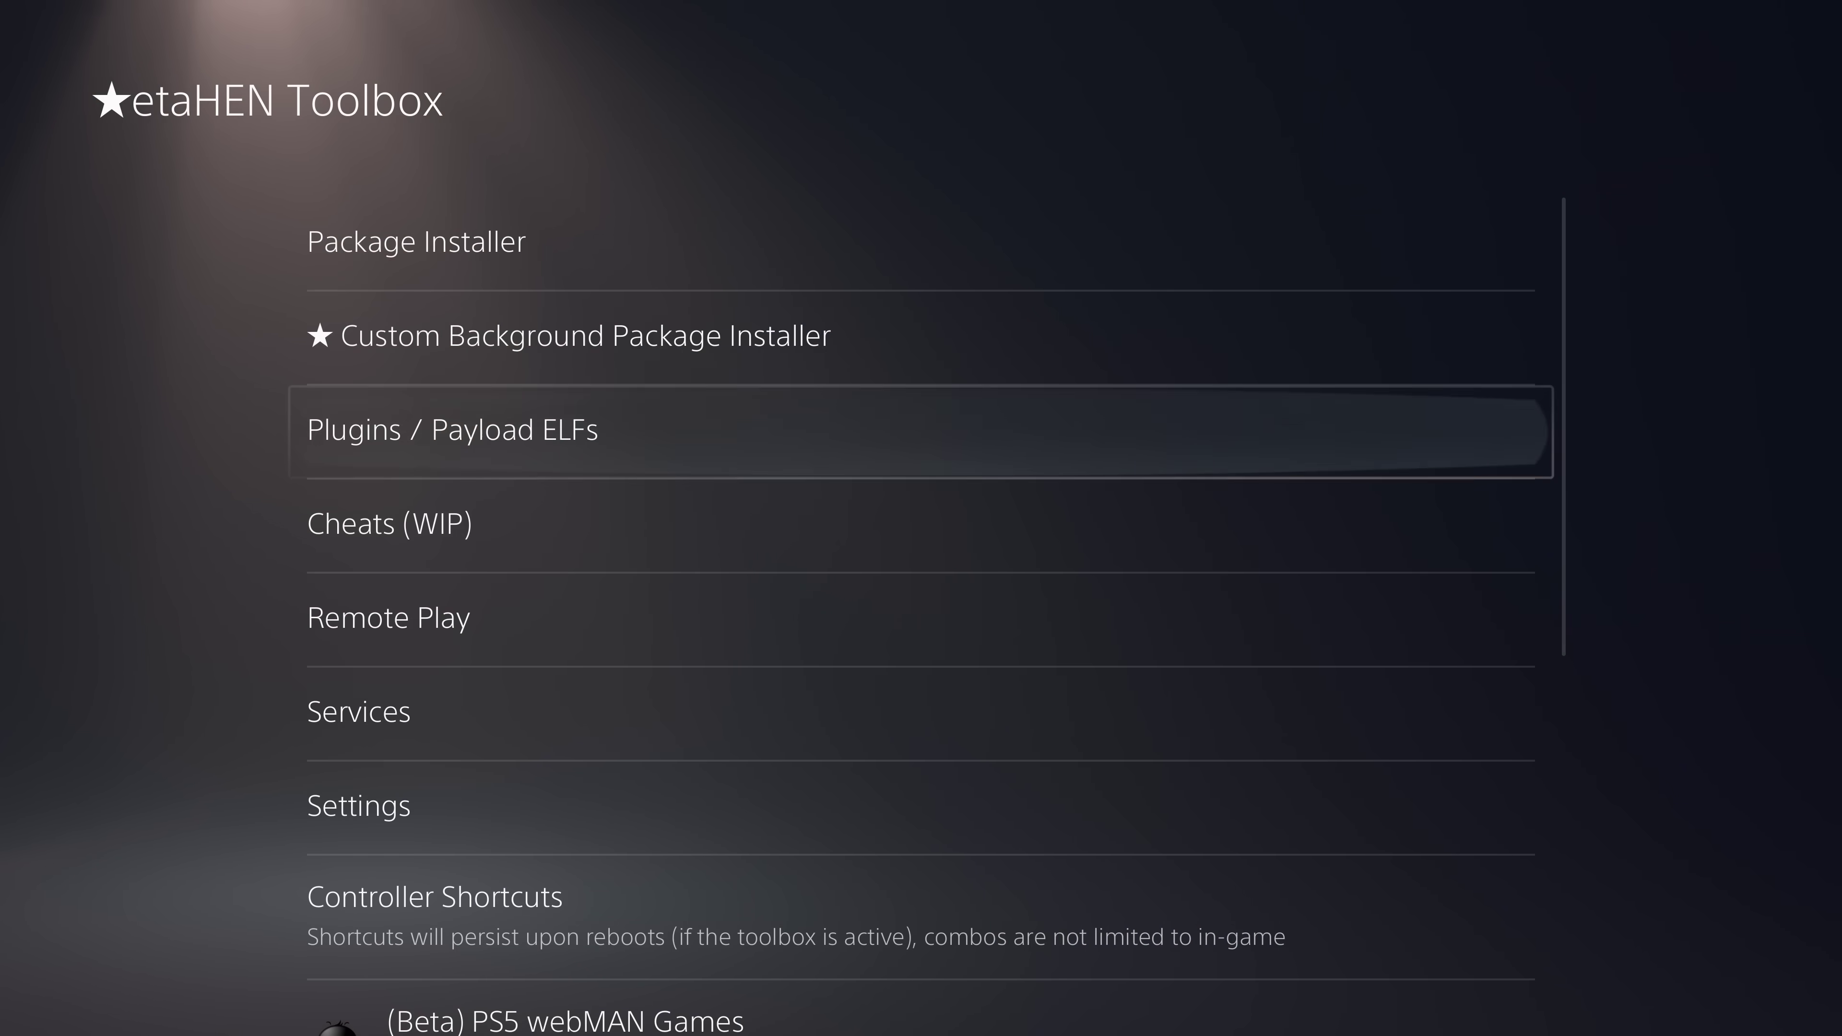
key(Down)
key(Down)
key(Down)
key(Return)
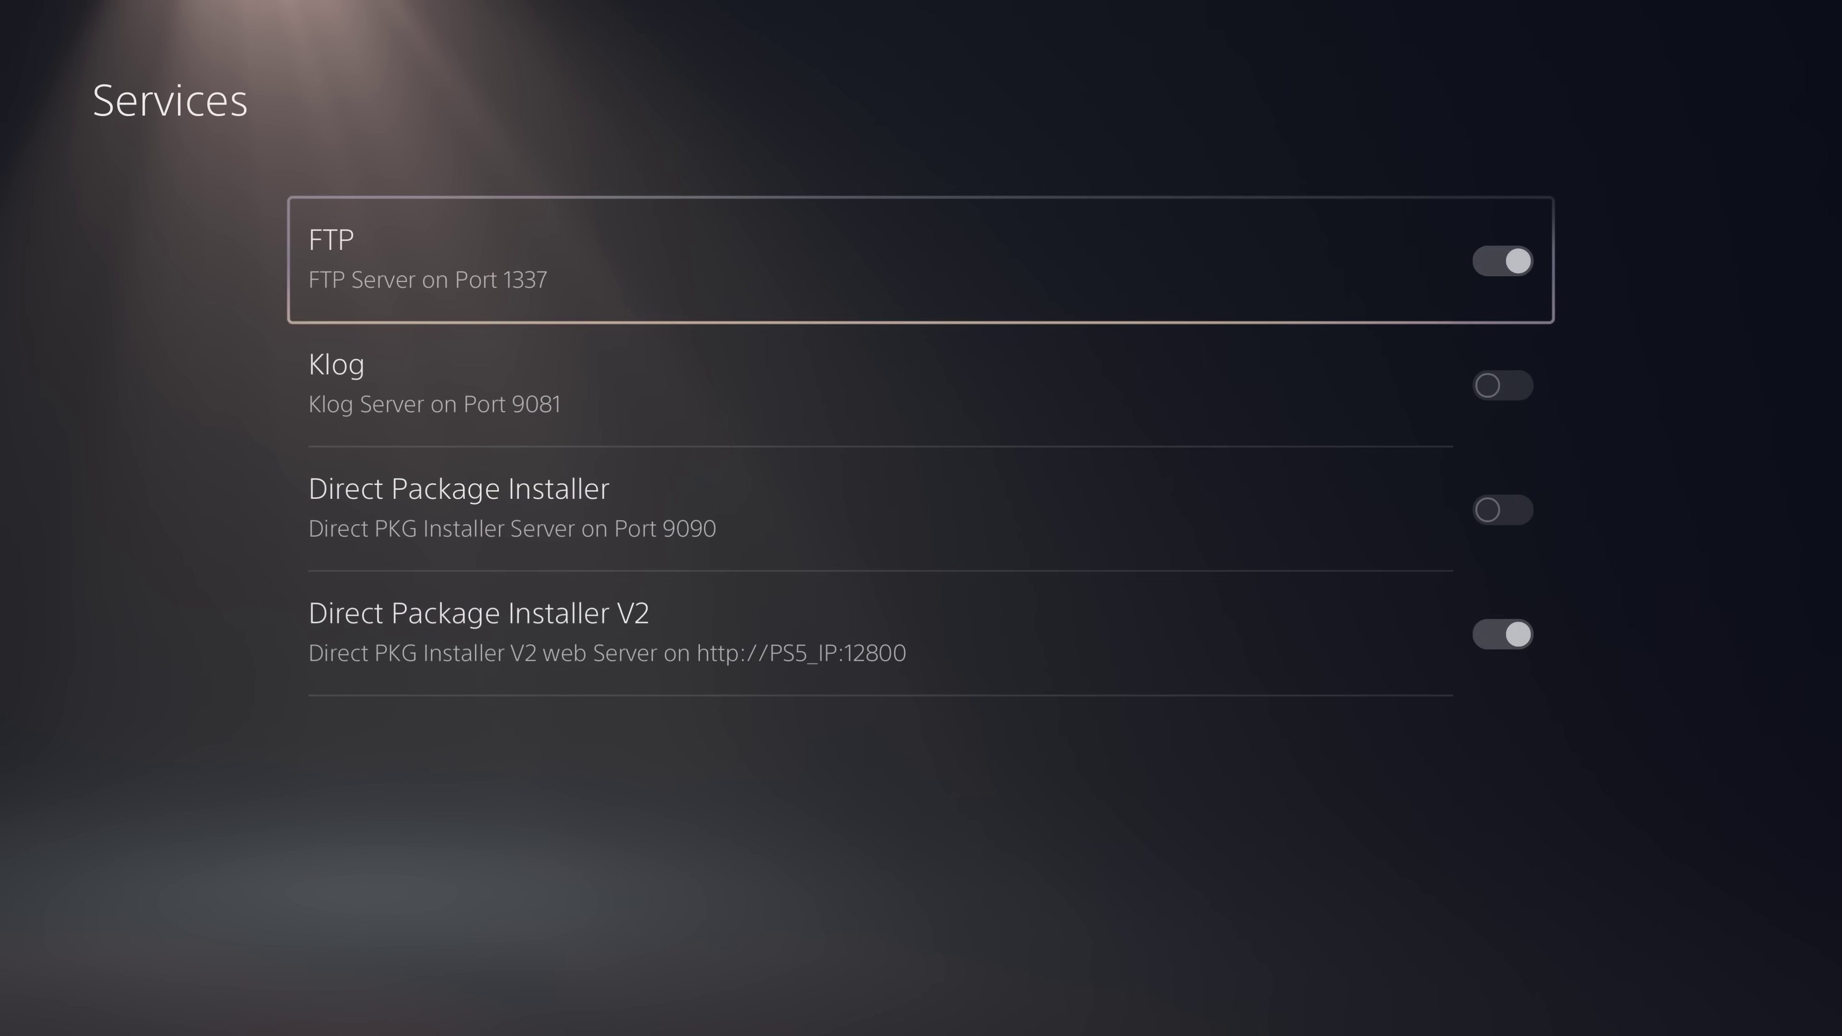
key(Down)
key(Down)
key(Down)
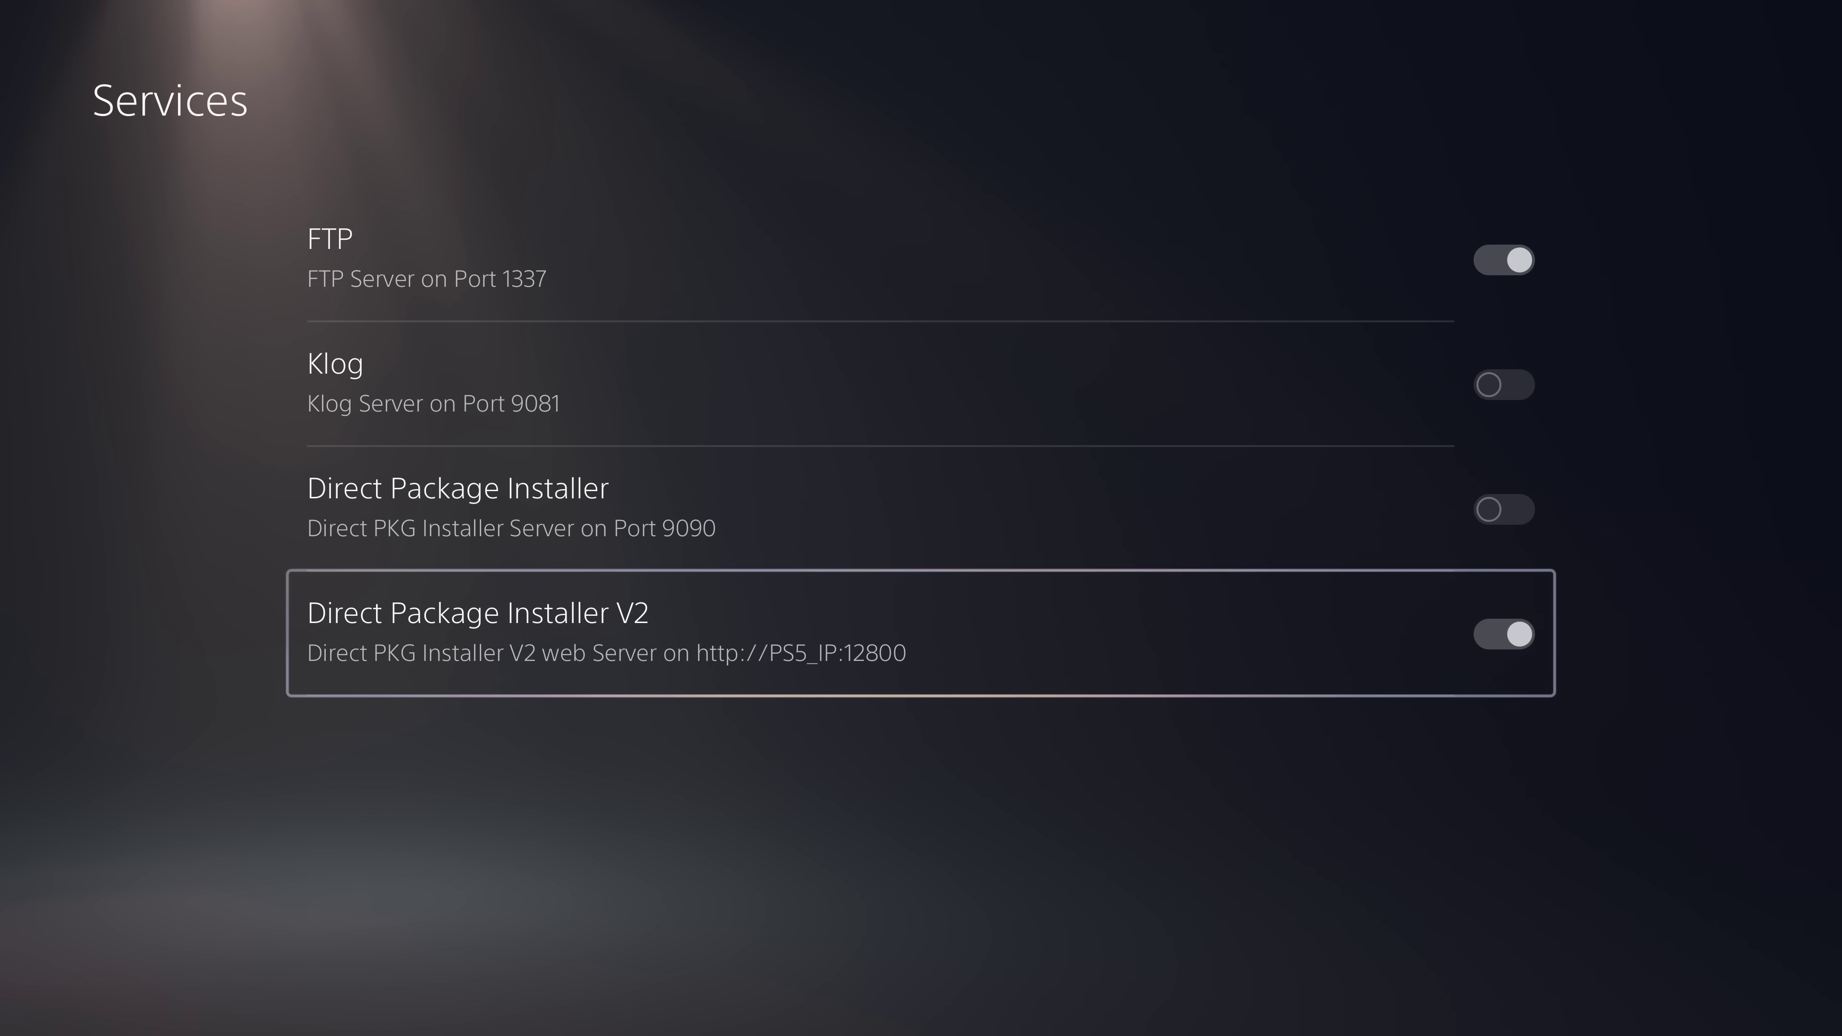
click(919, 508)
key(Escape)
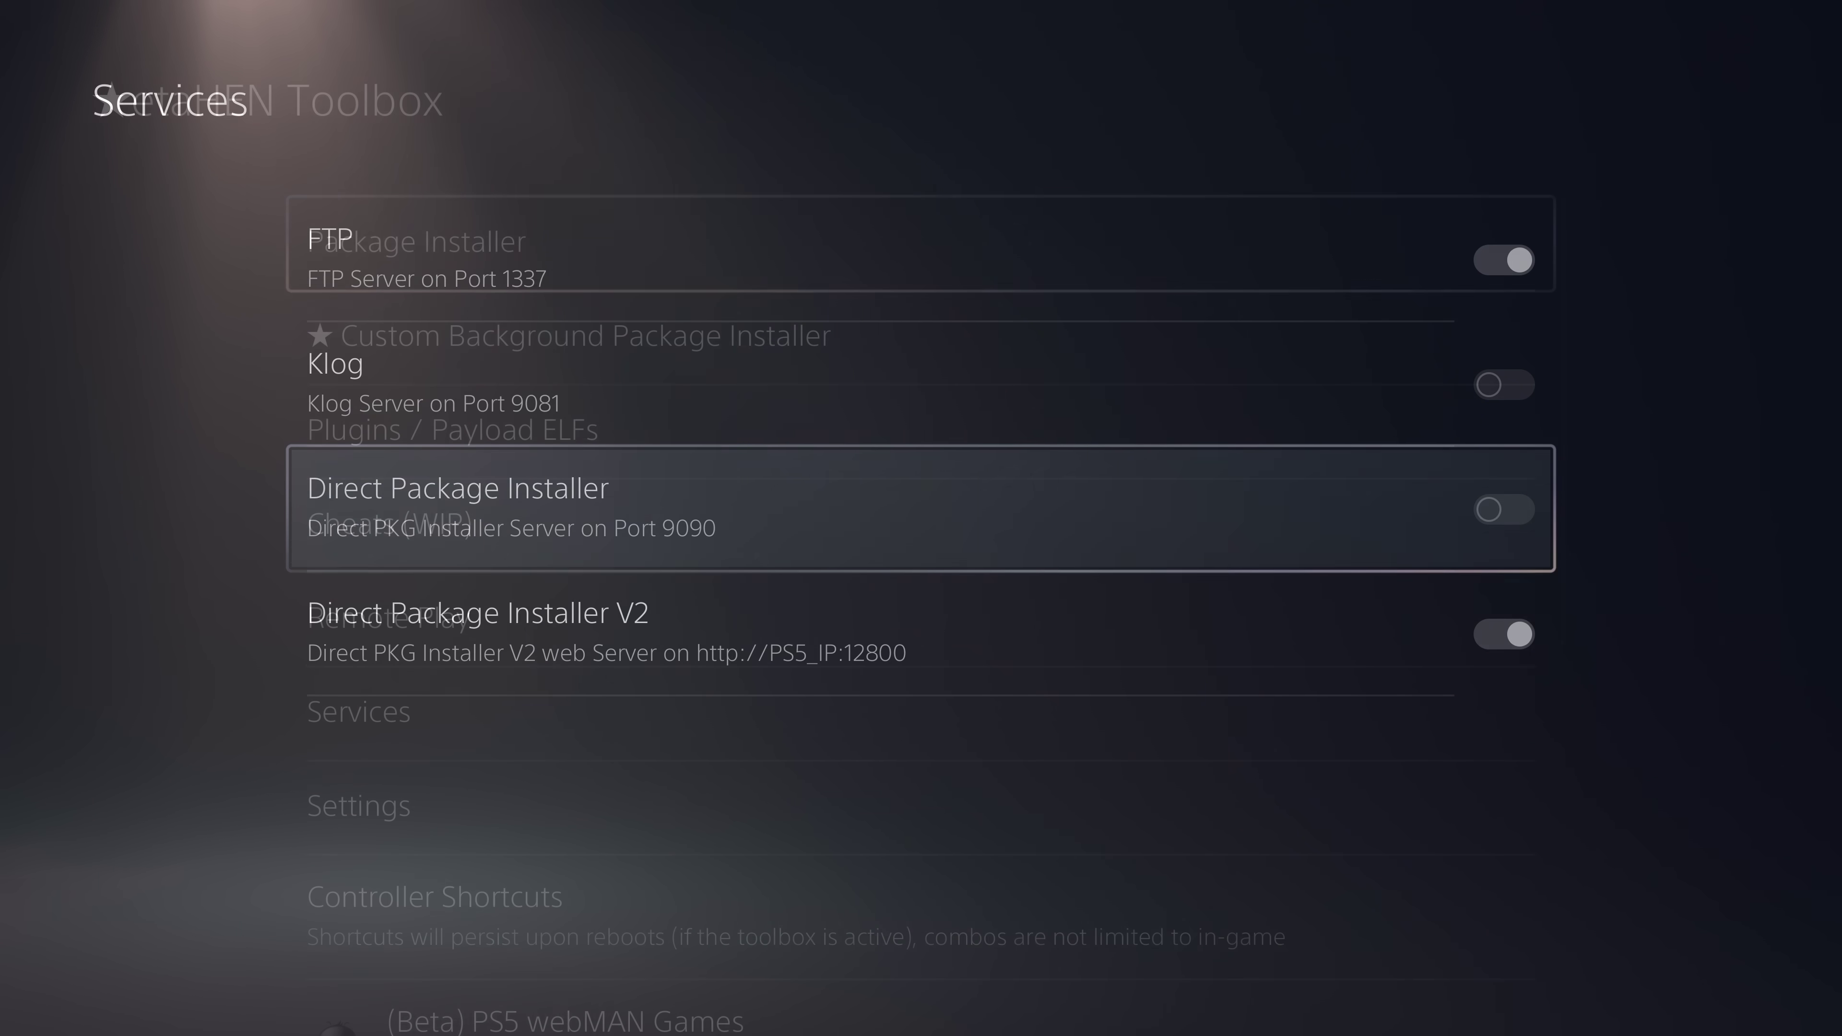
Start itemzflow_xml_patches.plugin from the etaHEN Toolbox's Plugins / Payload ELFs list.
click(920, 432)
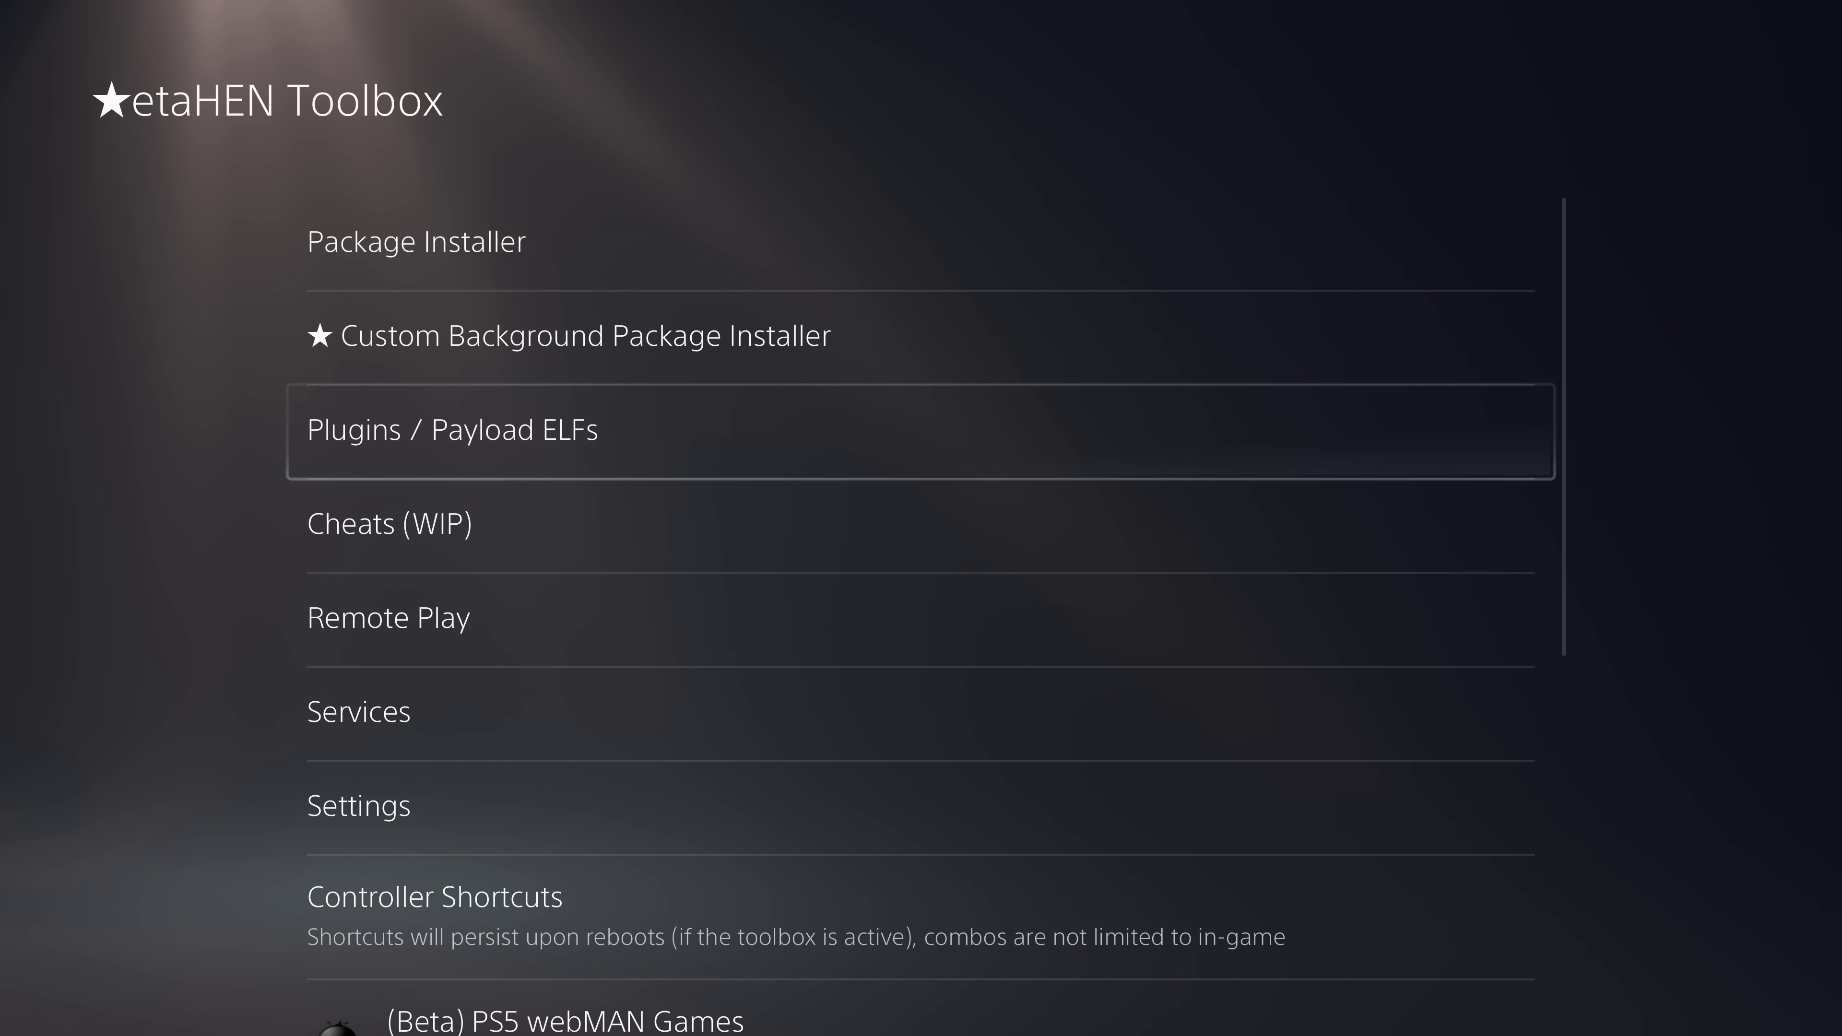
click(920, 431)
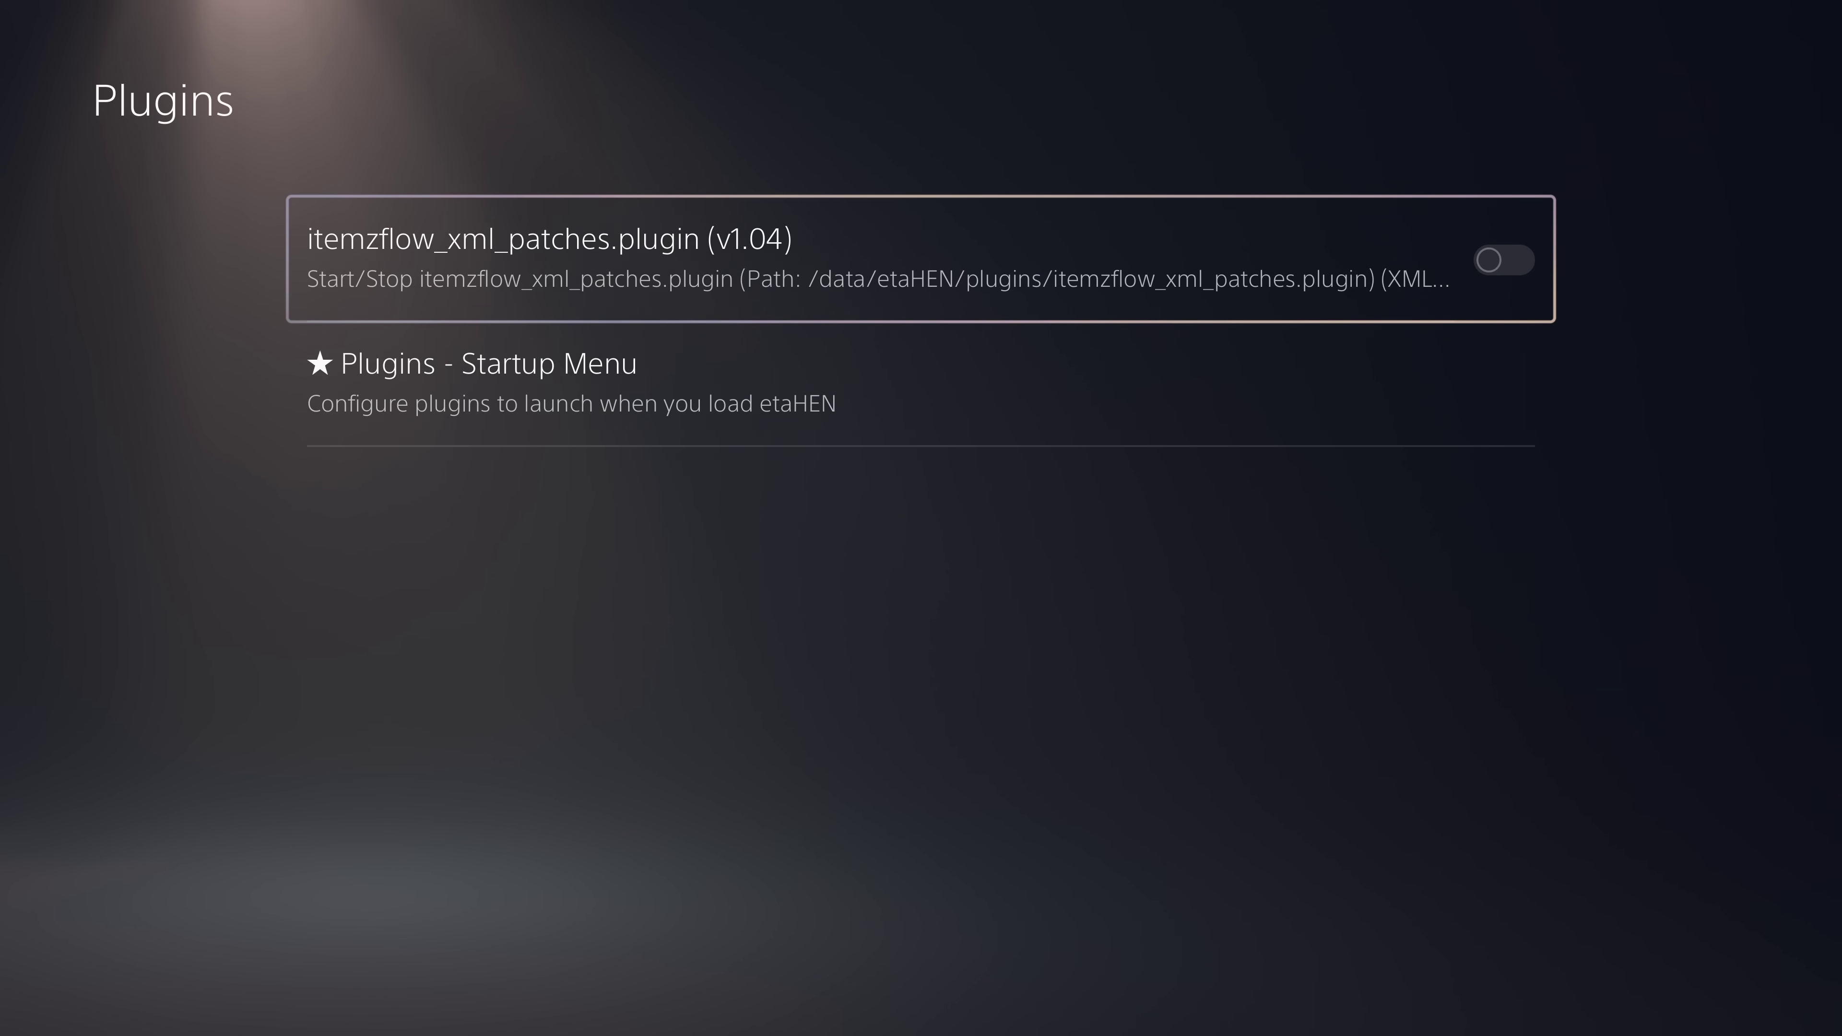
key(Return)
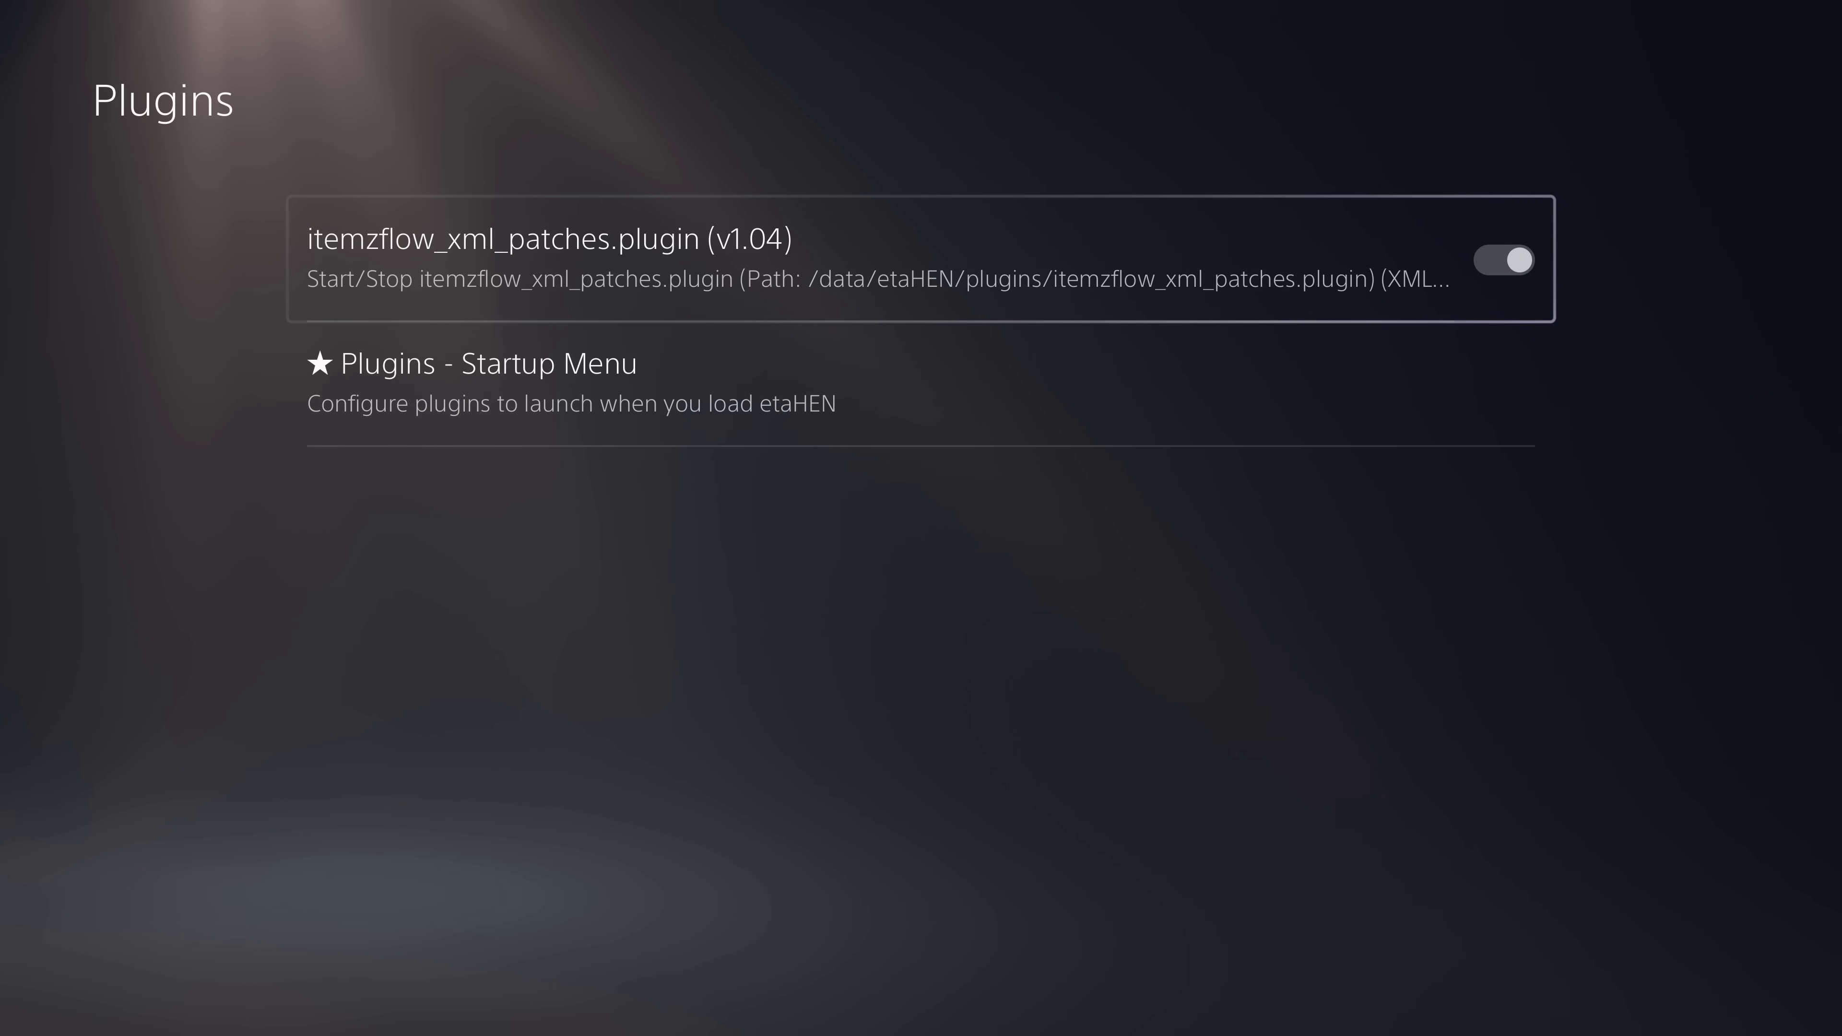
key(Down)
key(Up)
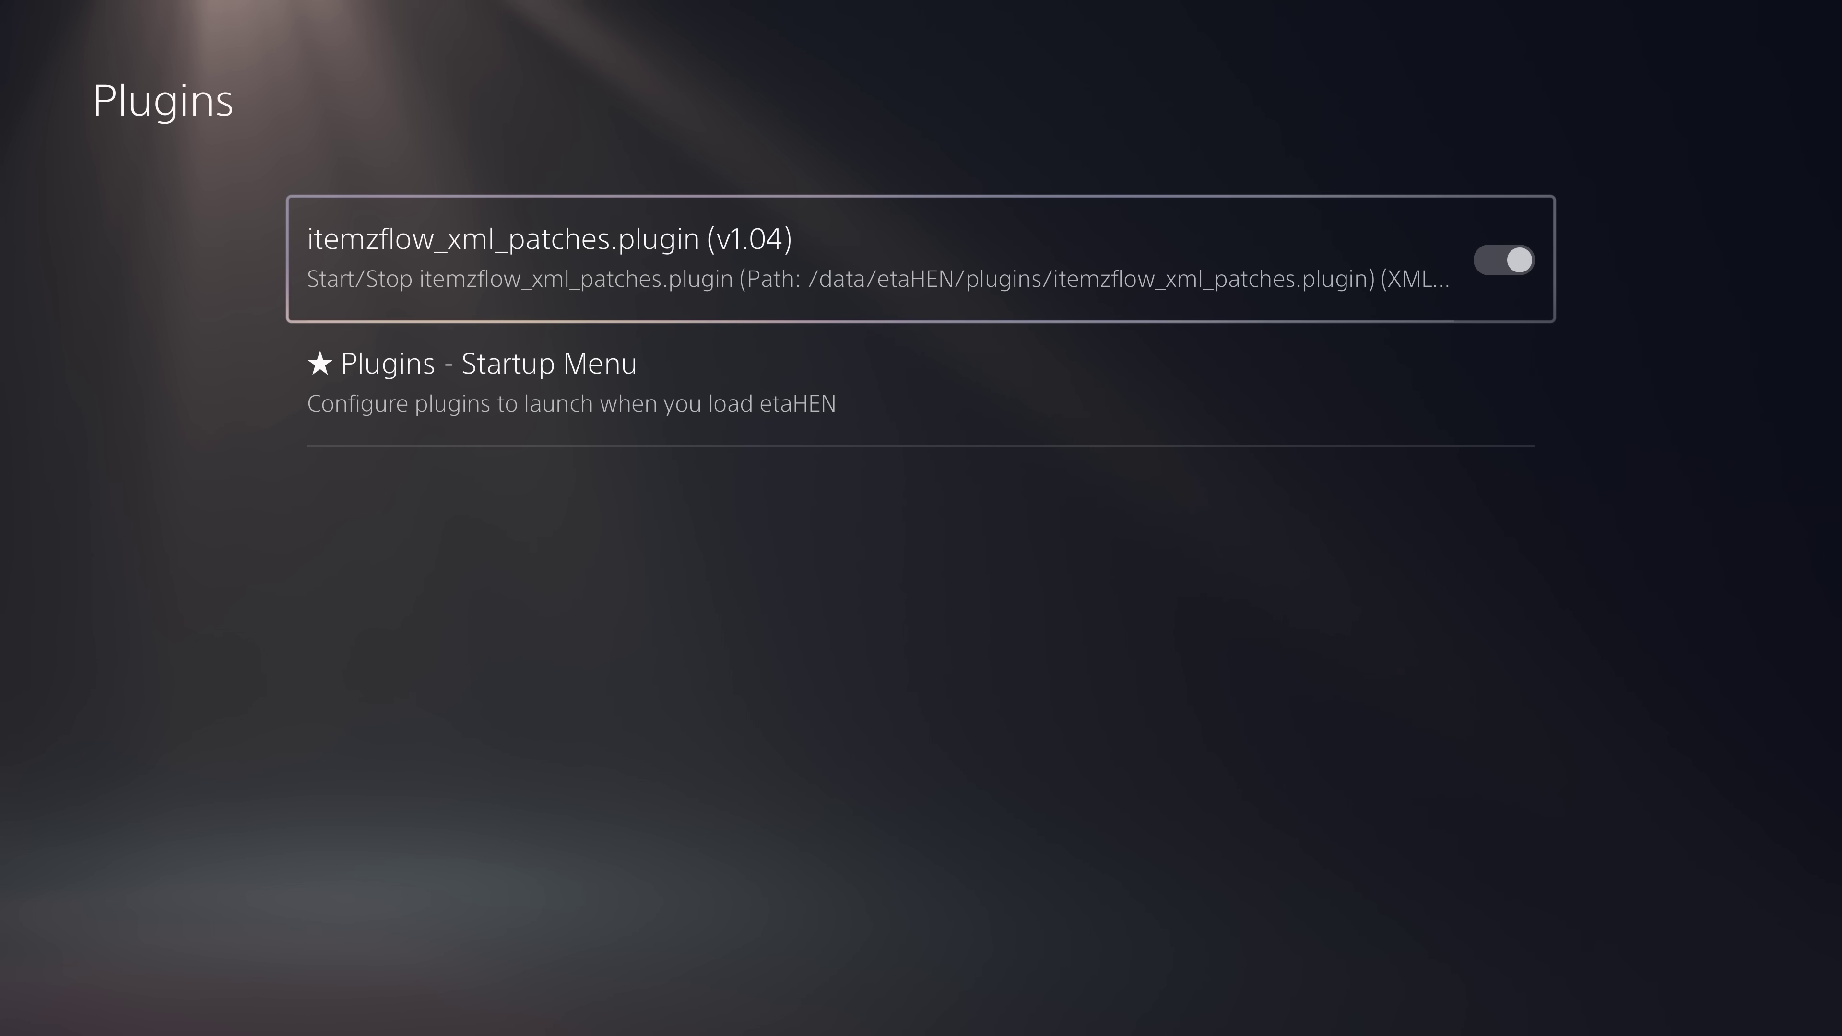
Examine the auto-start option in the Plugins - Startup Menu, and return to the etaHEN Toolbox.
key(Escape)
key(Down)
key(Down)
key(Up)
key(Up)
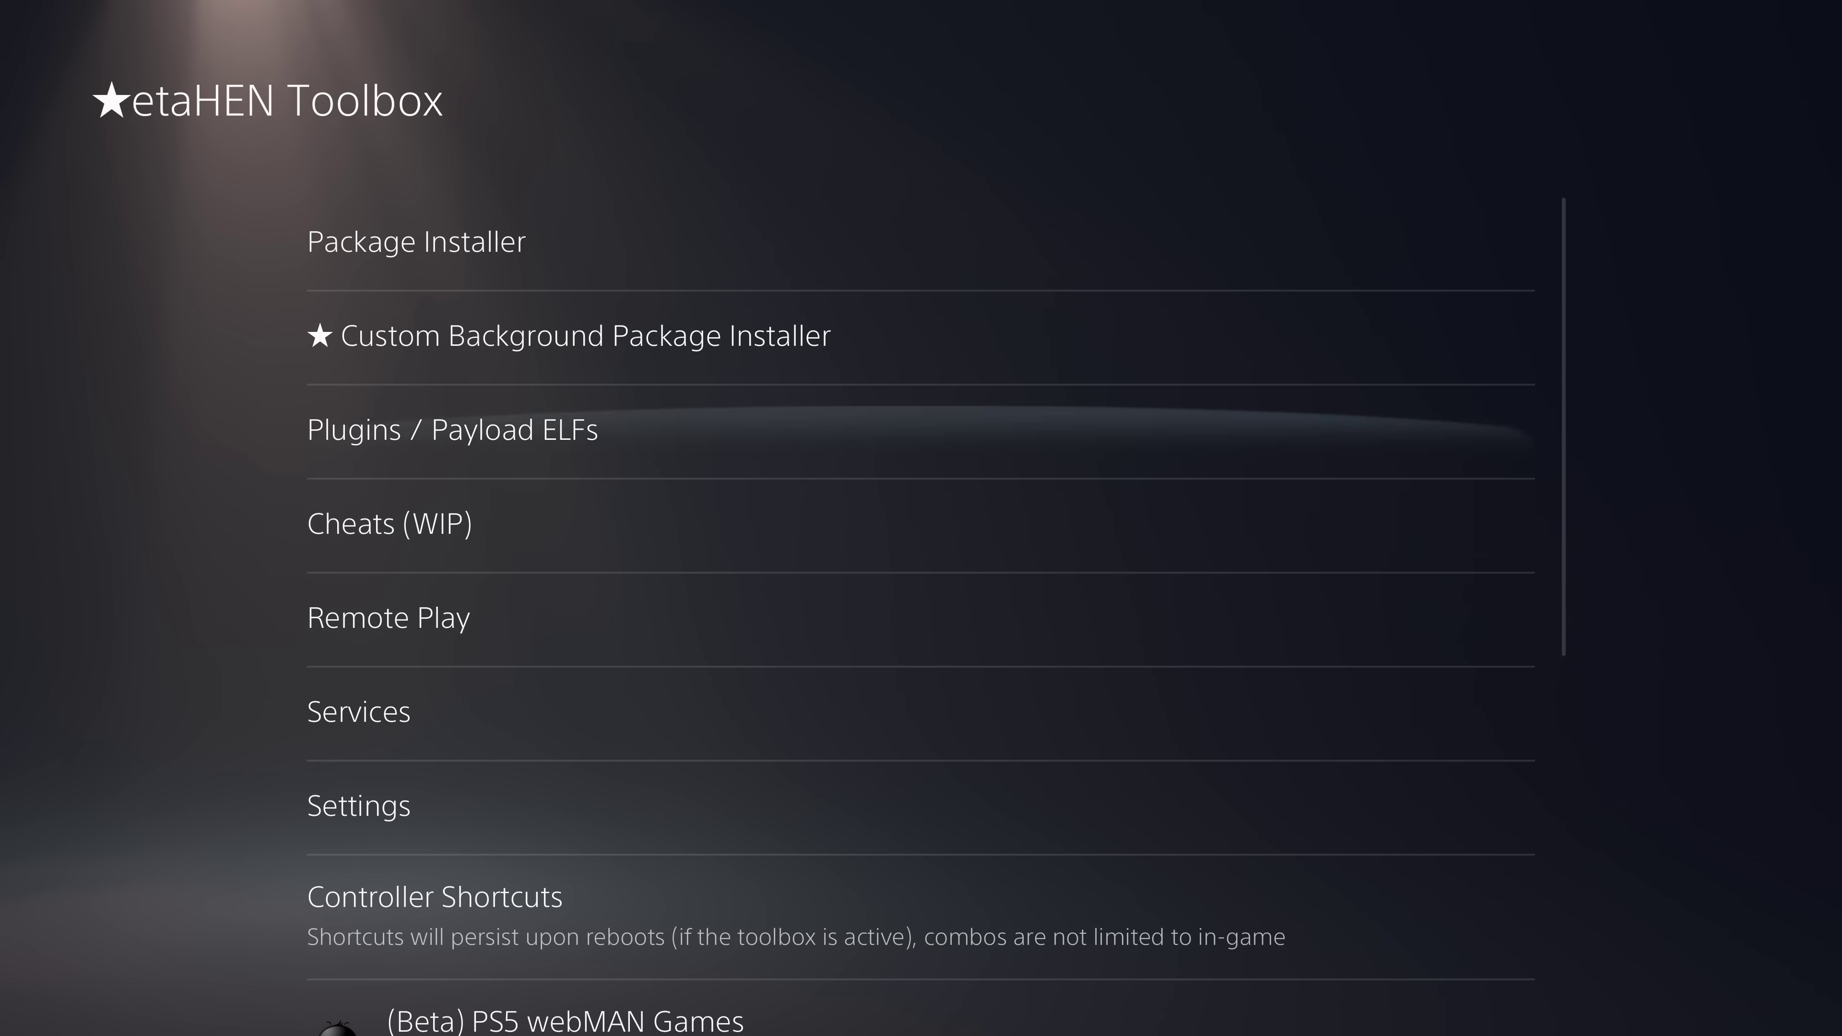
key(Return)
key(Down)
key(Return)
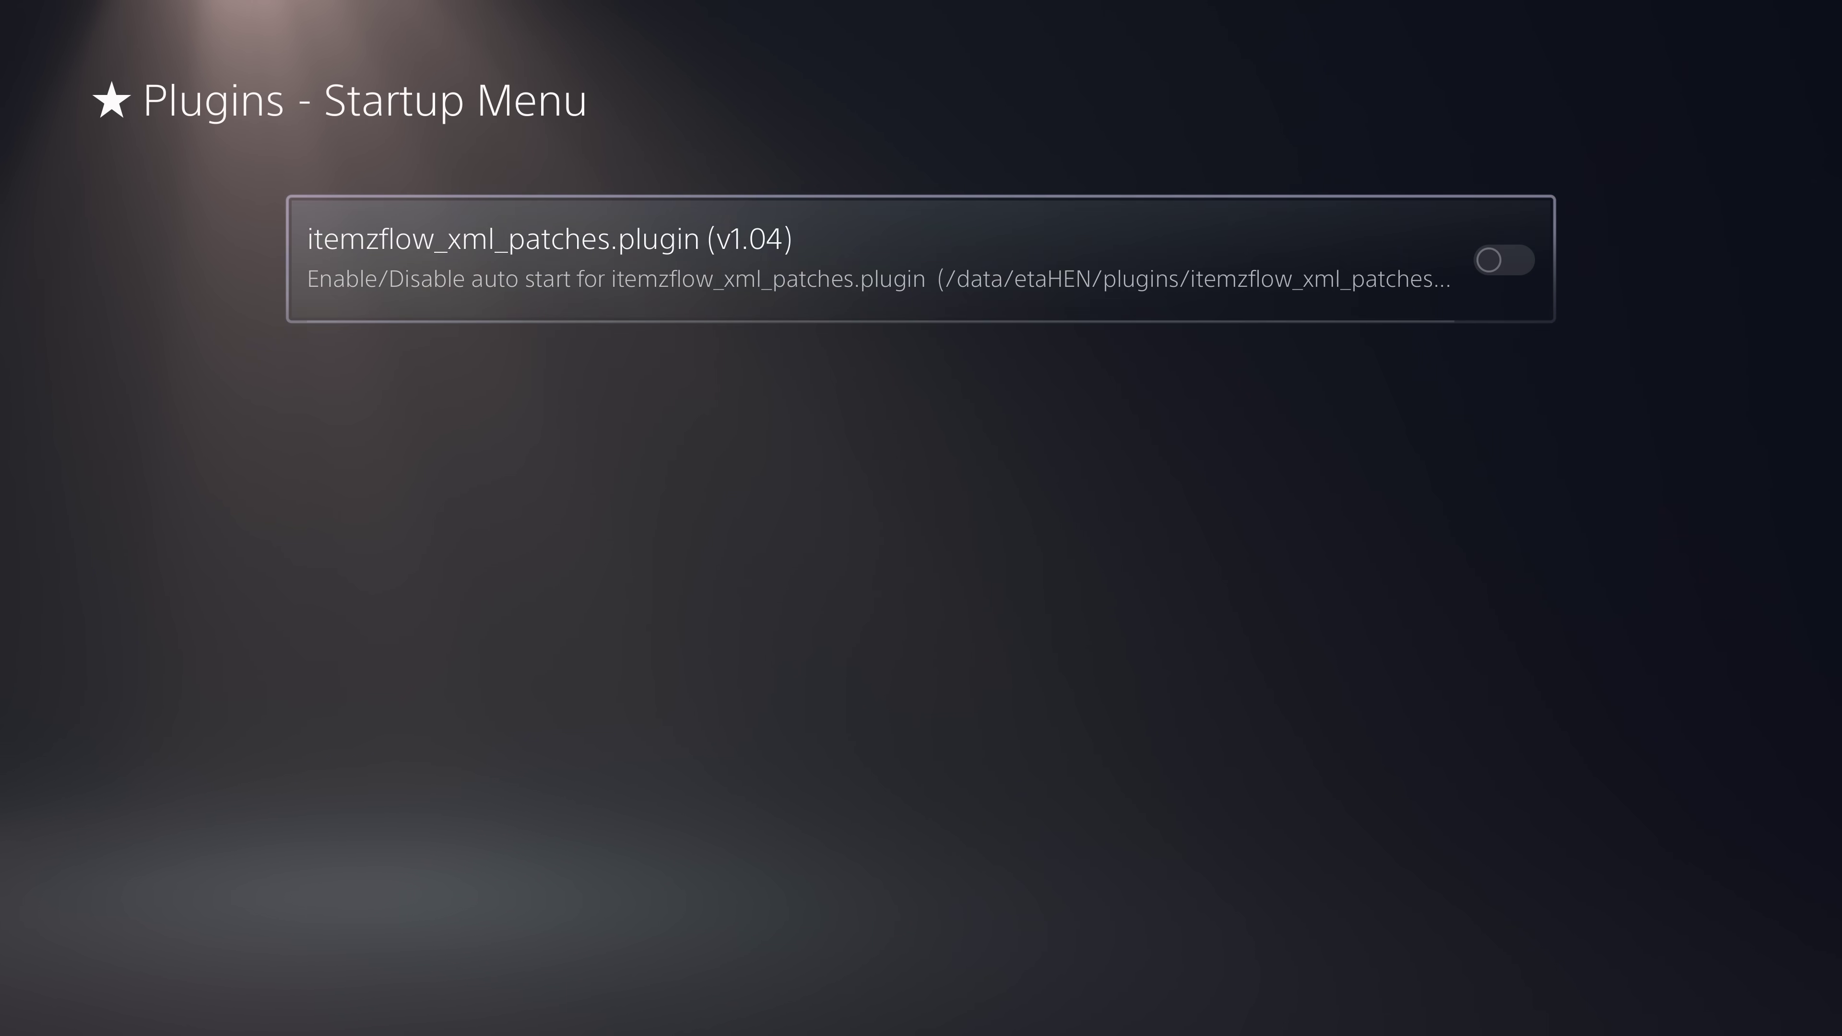
key(Escape)
key(Escape)
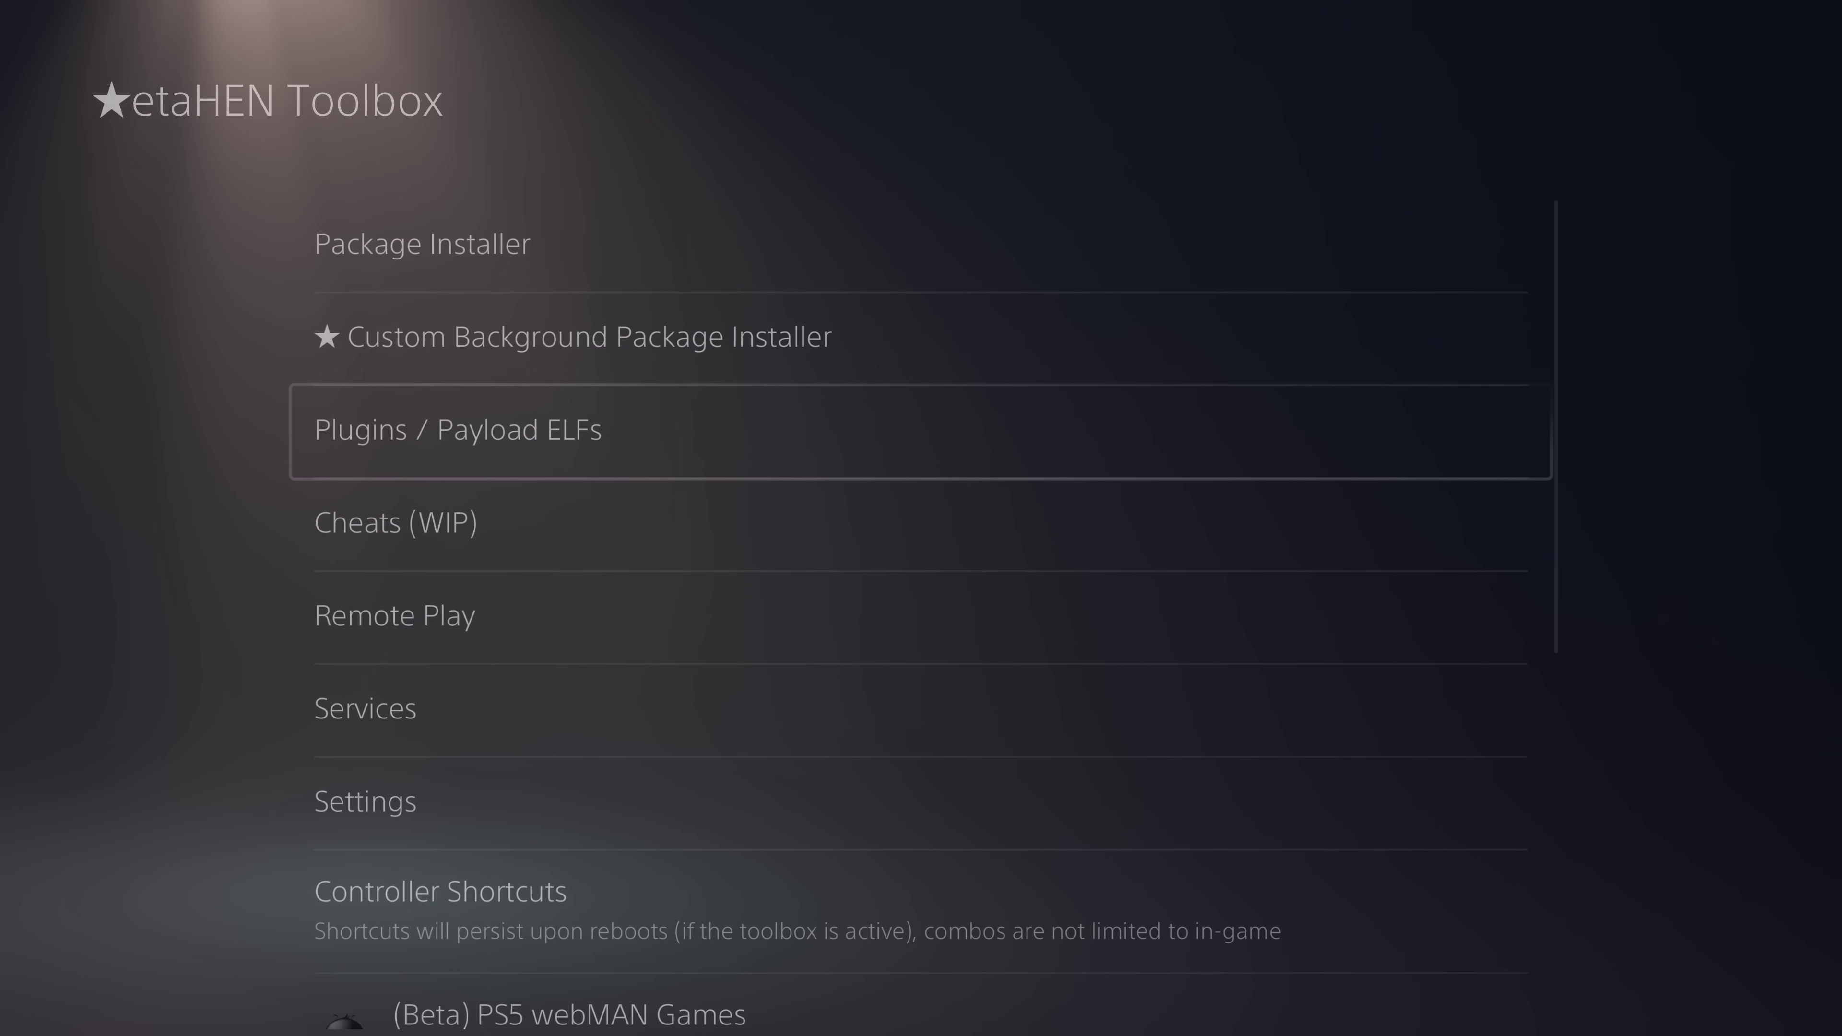
Open the Game Overlay Menu in the etaHEN Toolbox's Settings.
key(Down)
key(Up)
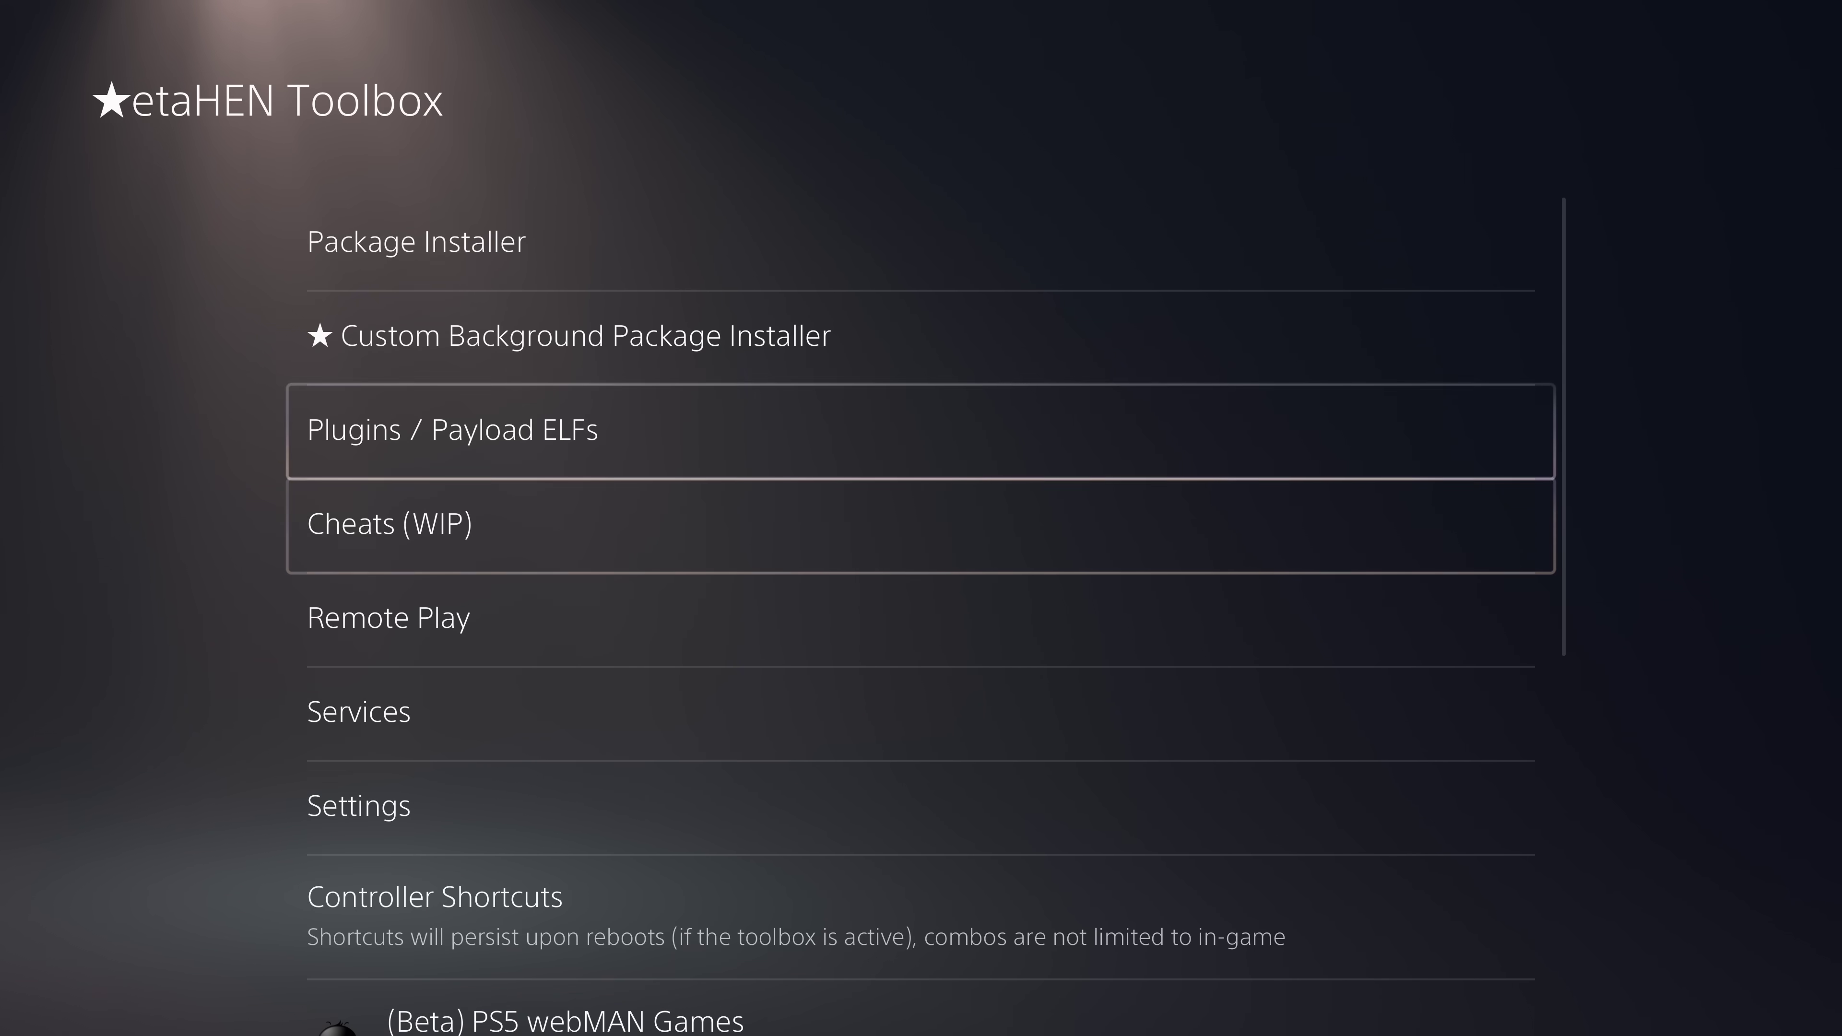
key(Down)
key(Down)
key(Down)
key(Down)
key(Return)
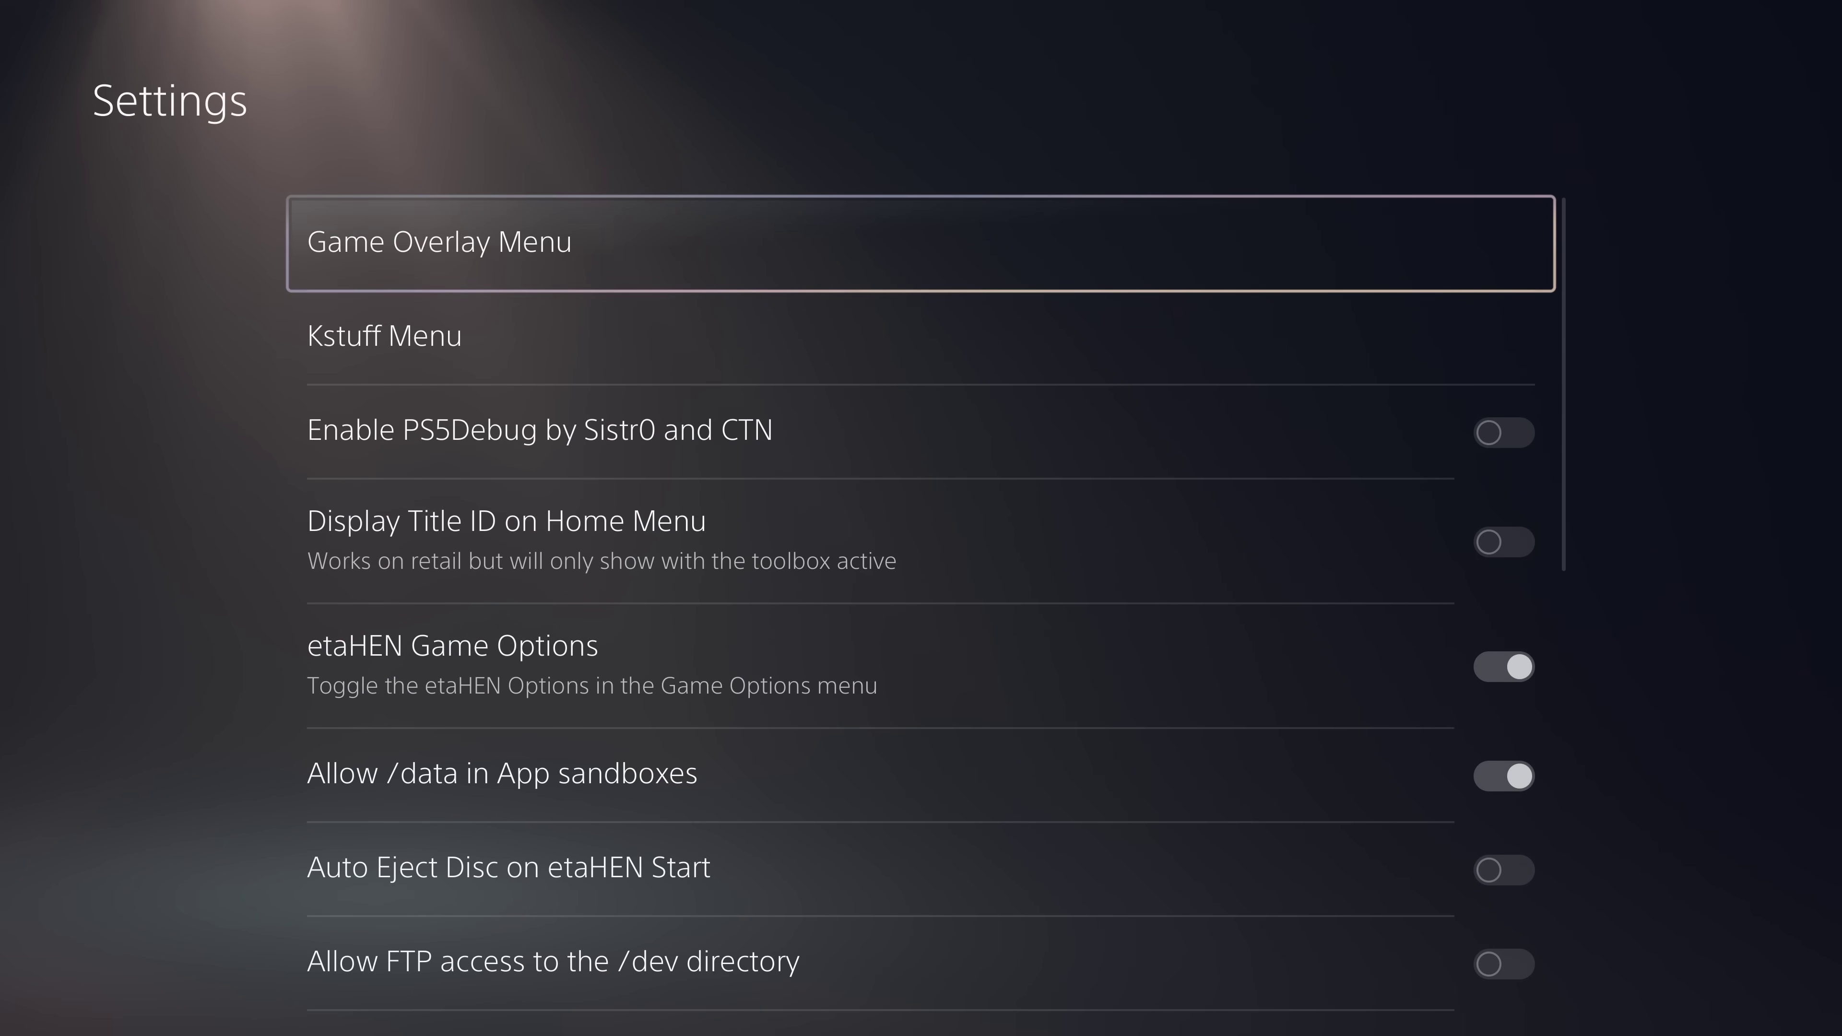
key(Return)
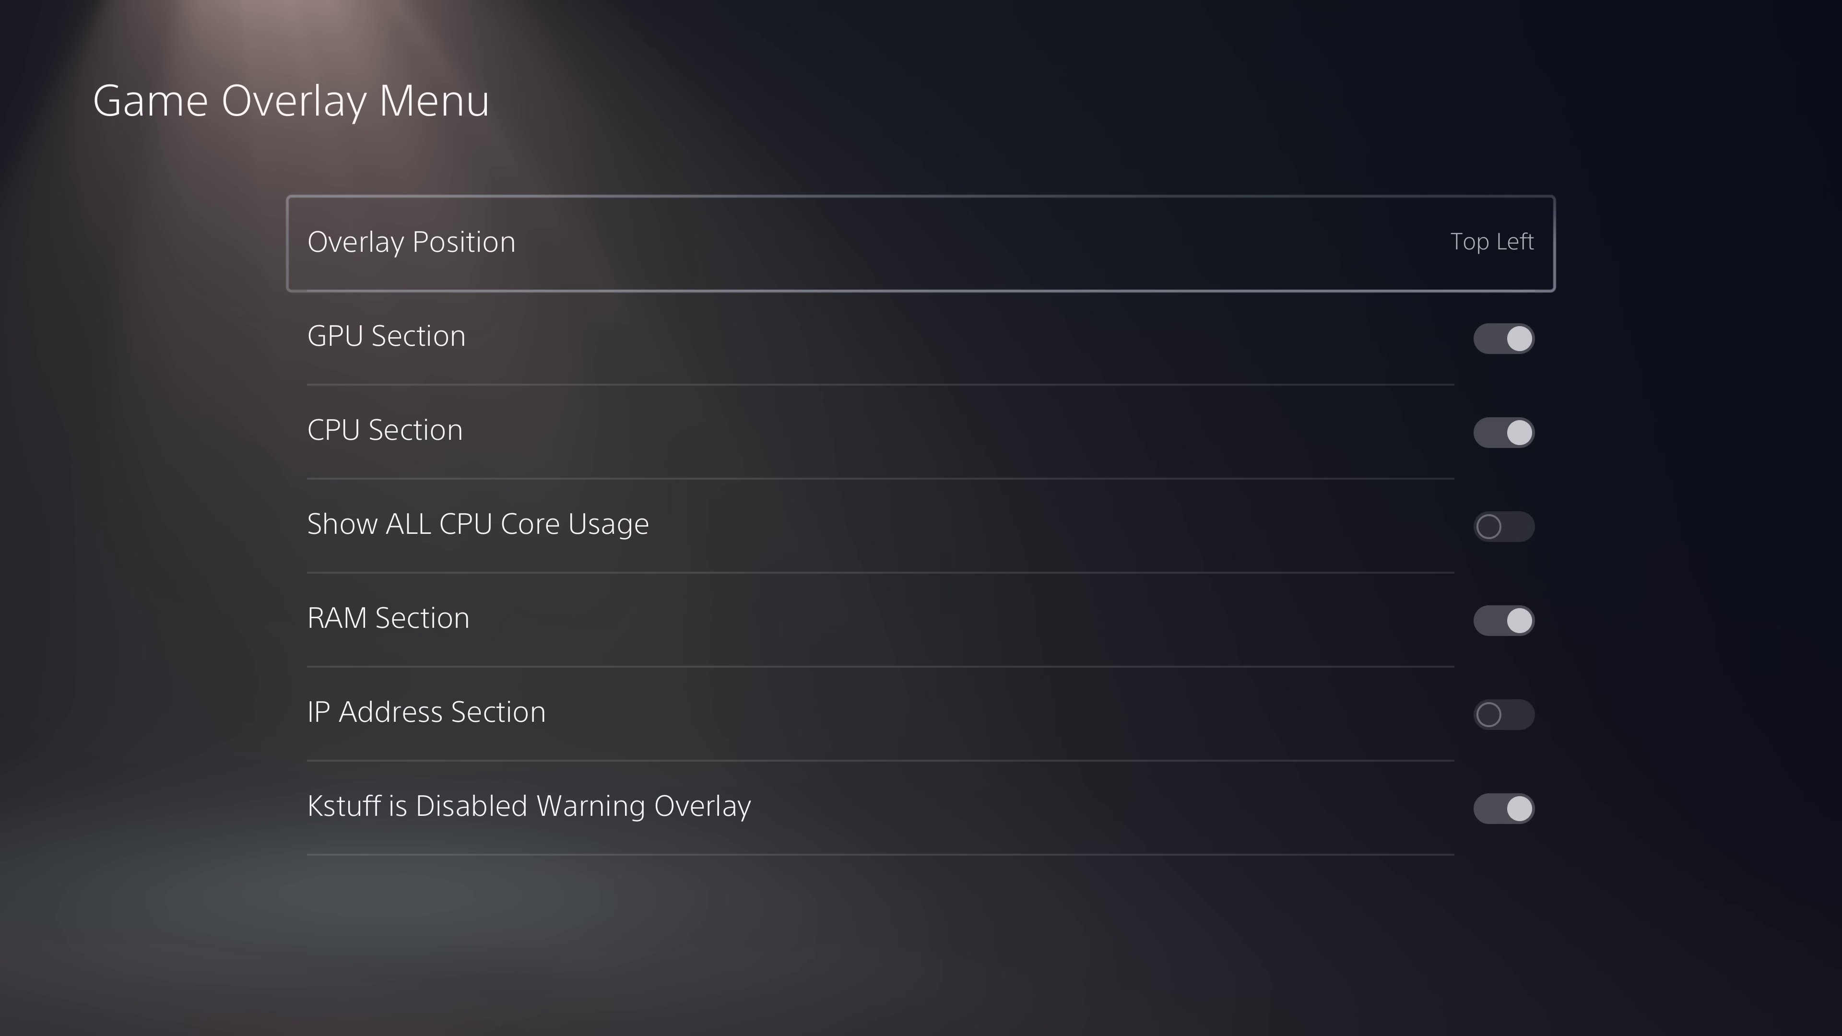
Enable Show ALL CPU Core Usage for the game overlay.
key(Down)
key(Down)
key(Down)
key(Up)
key(Up)
key(Up)
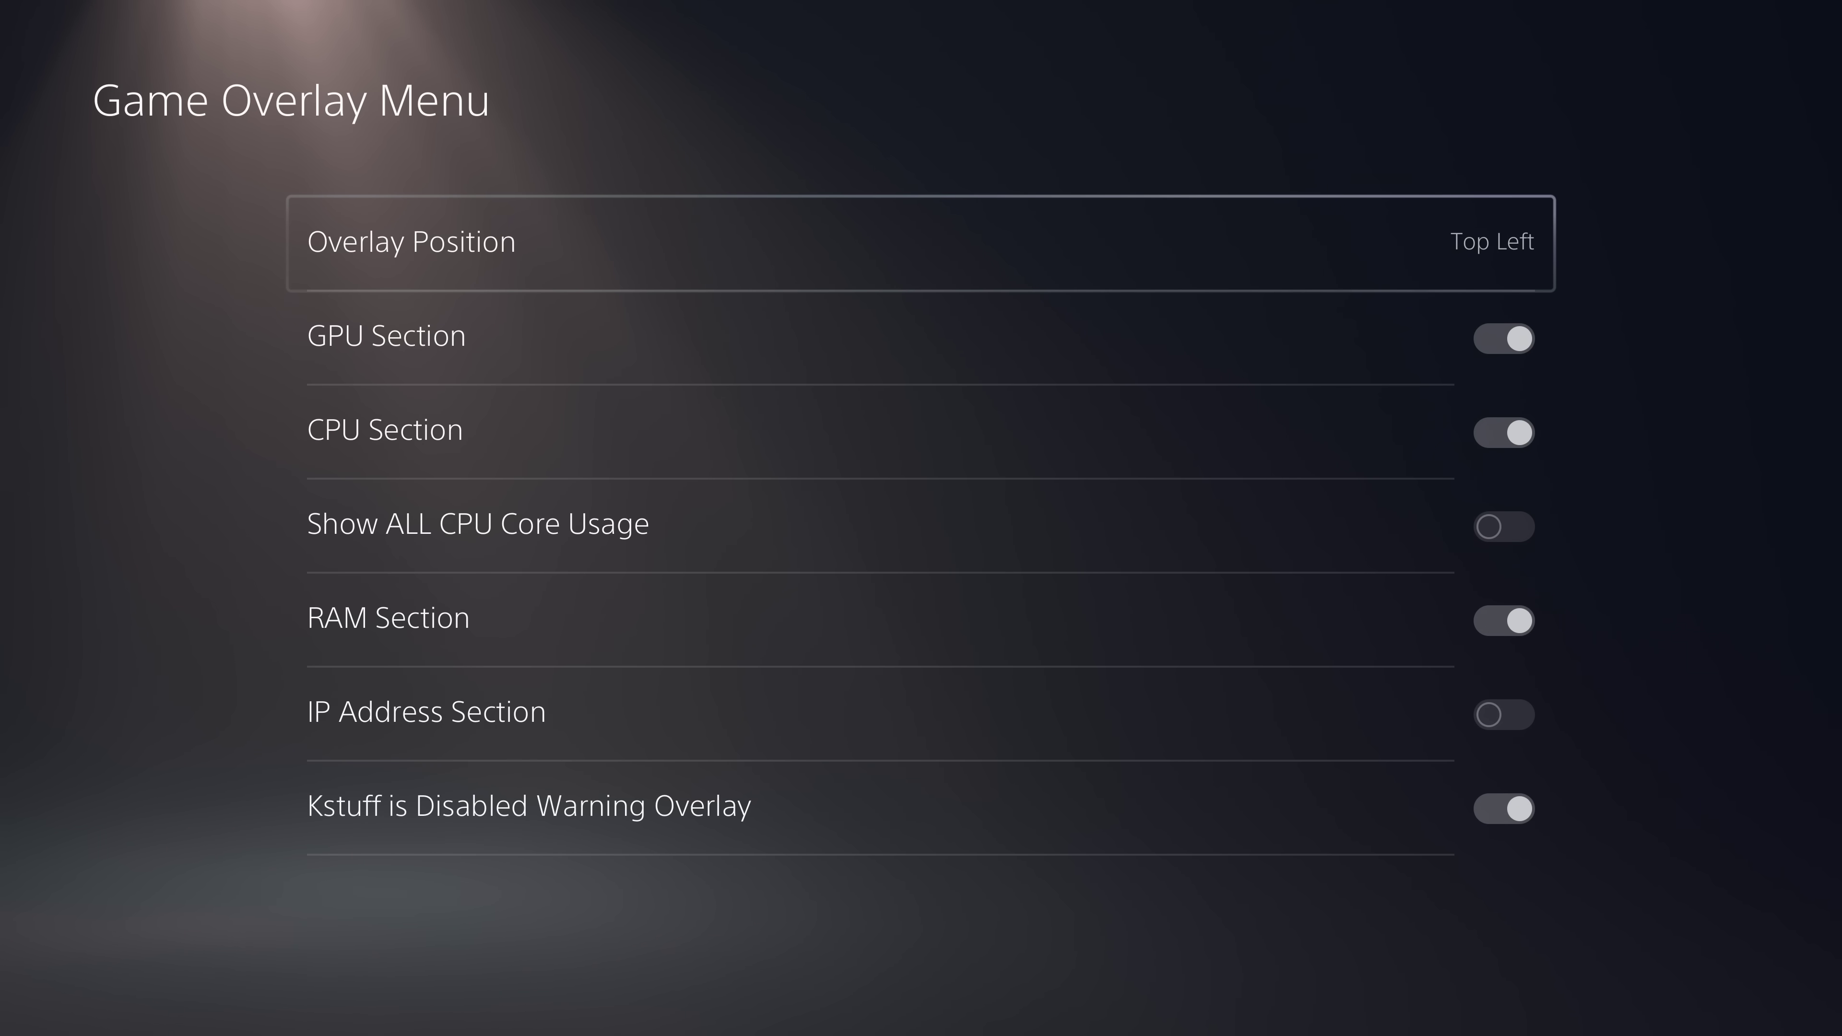
key(Down)
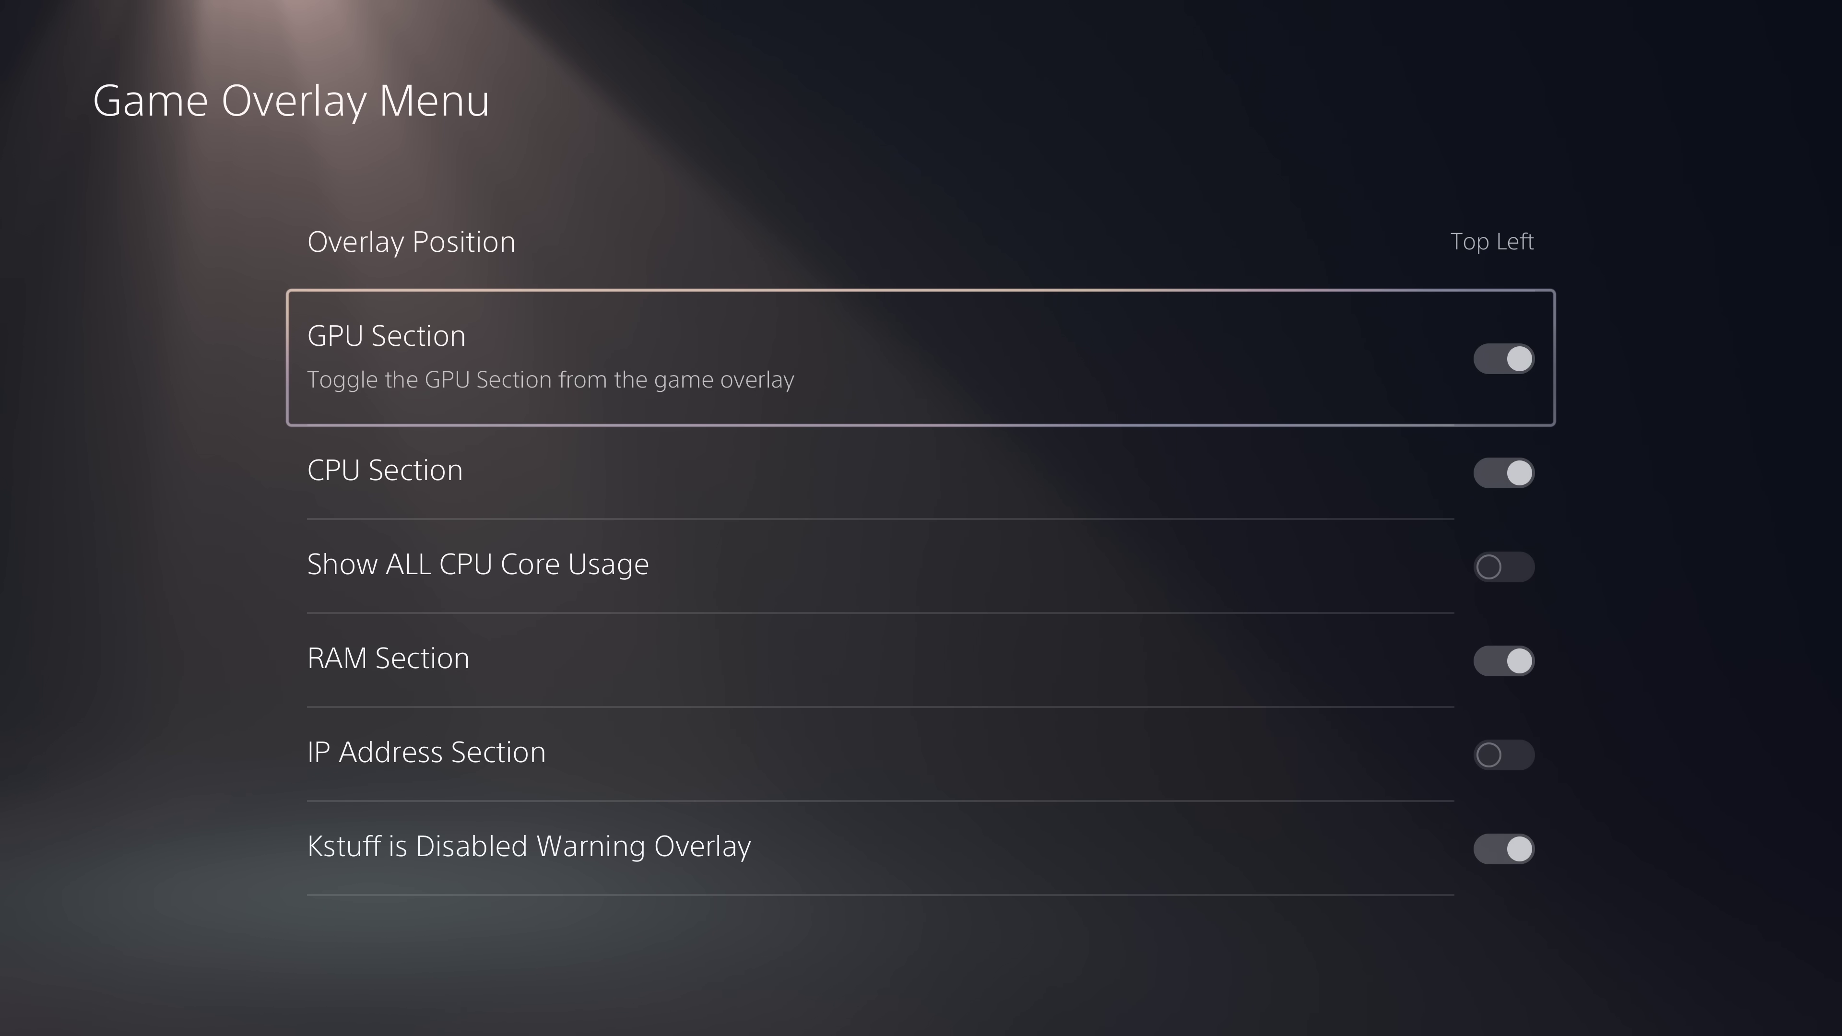
key(Down)
key(Down)
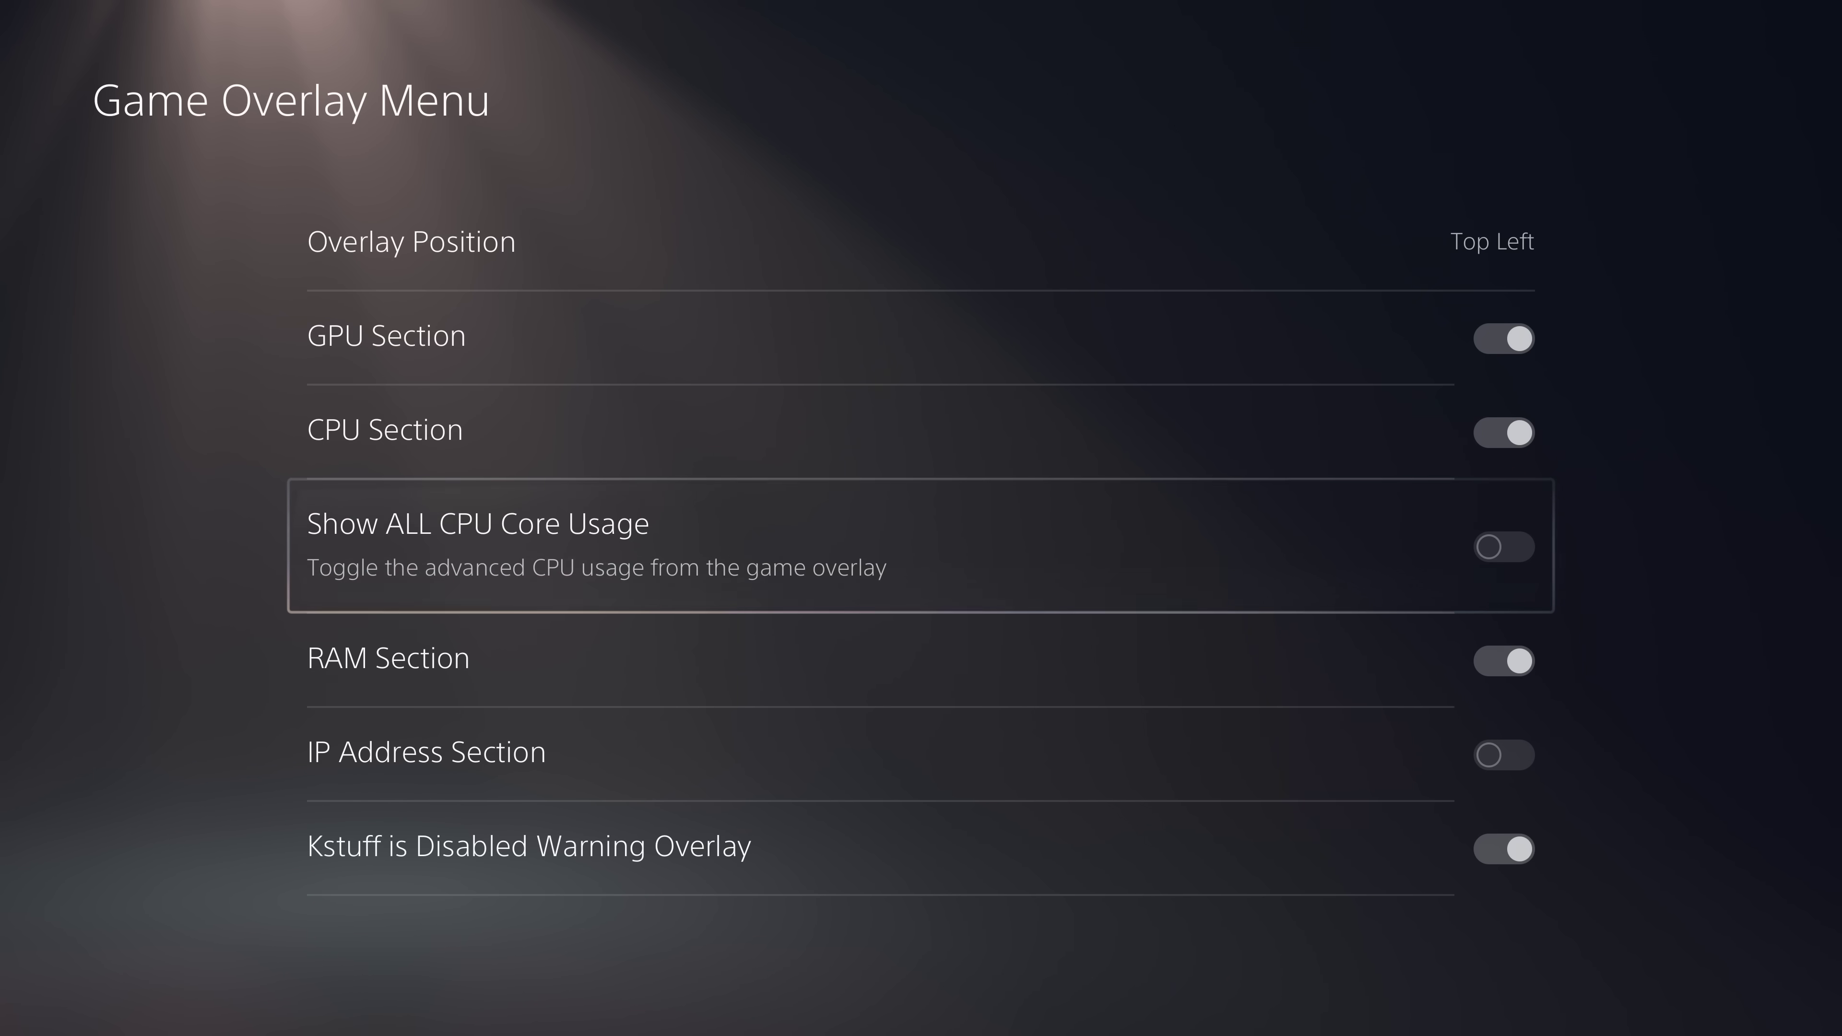
key(Return)
Enable the IP Address Section in the game overlay.
key(Down)
key(Down)
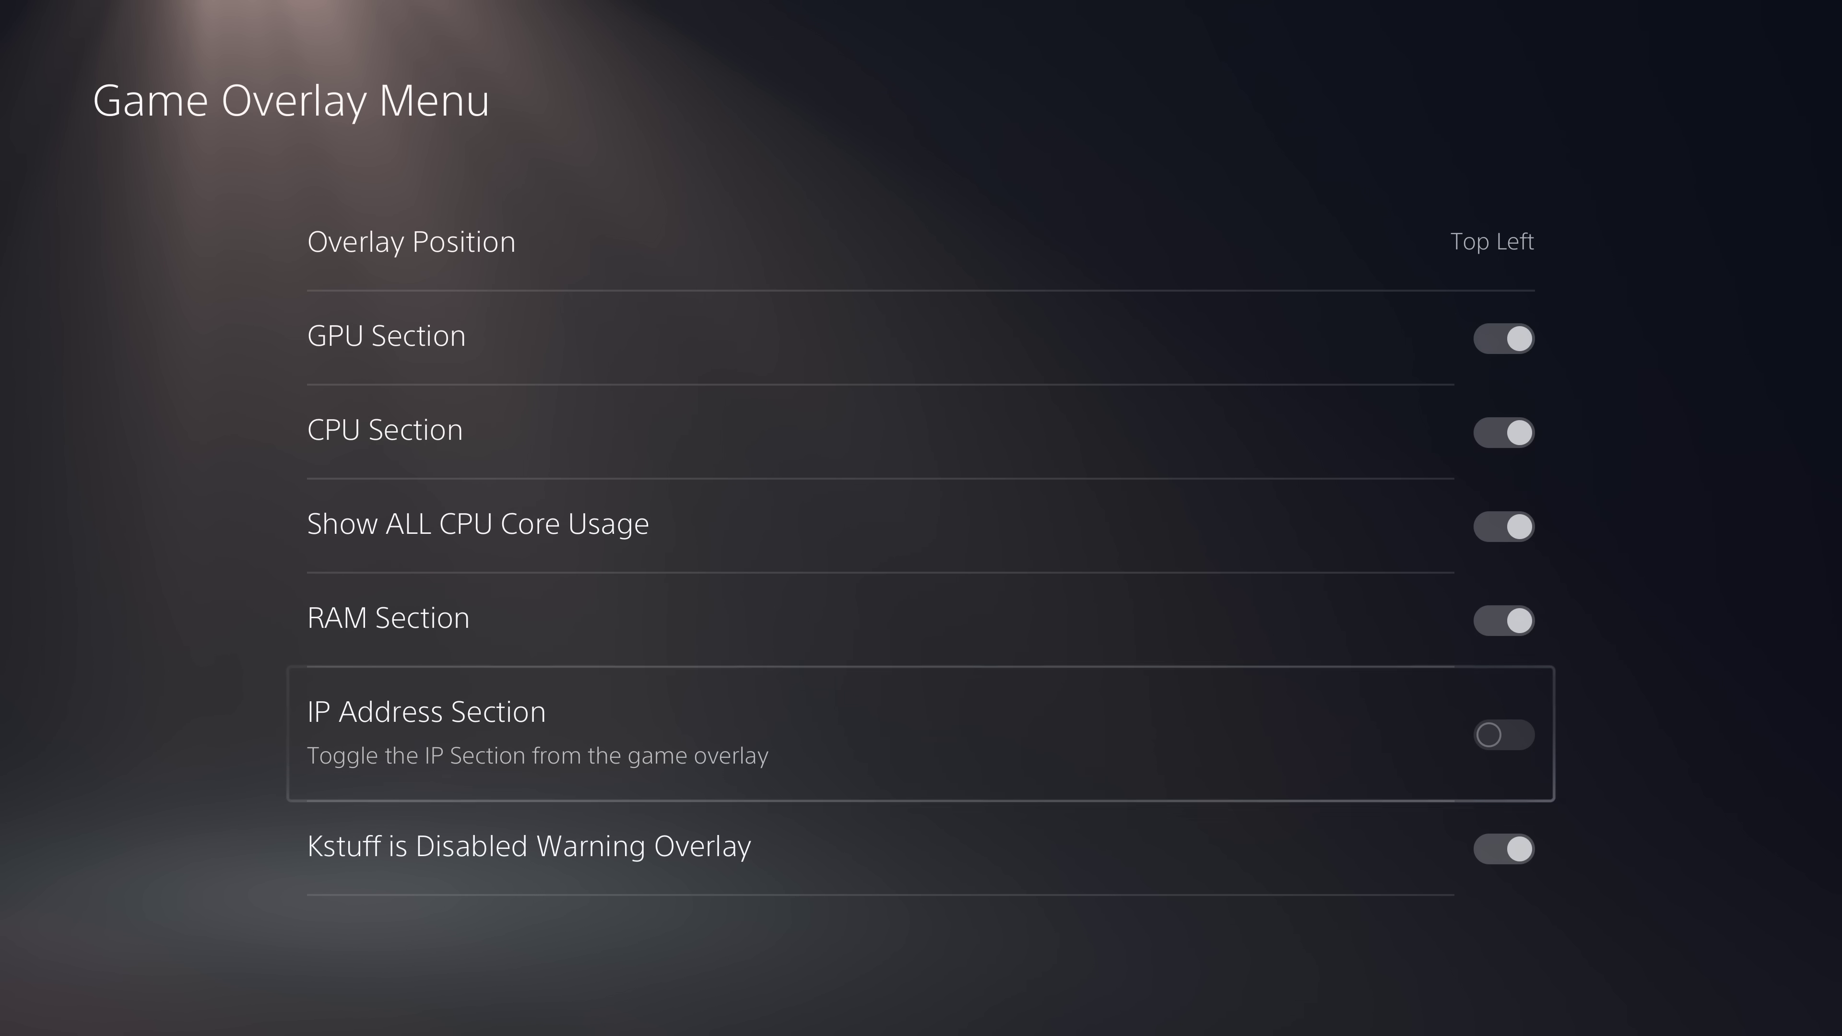
key(Return)
key(Down)
key(Up)
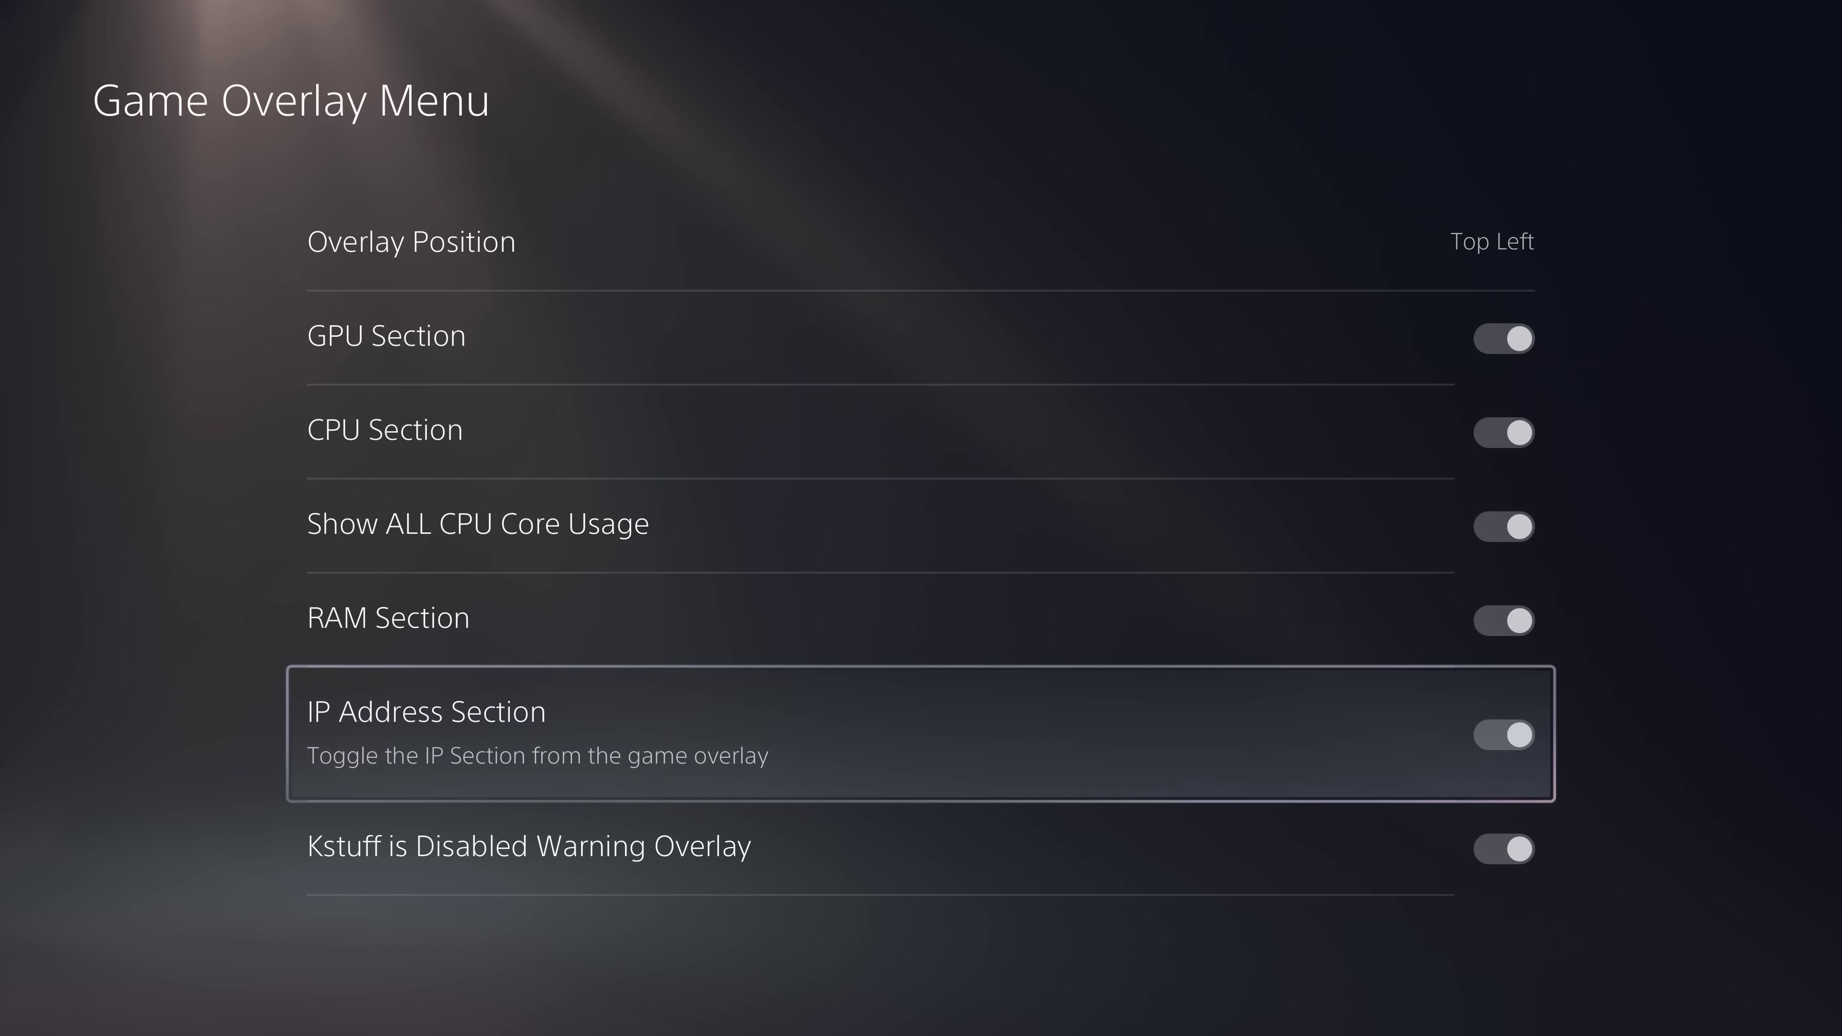
Turn off the Kstuff is Disabled Warning Overlay in the Game Overlay Menu.
key(Up)
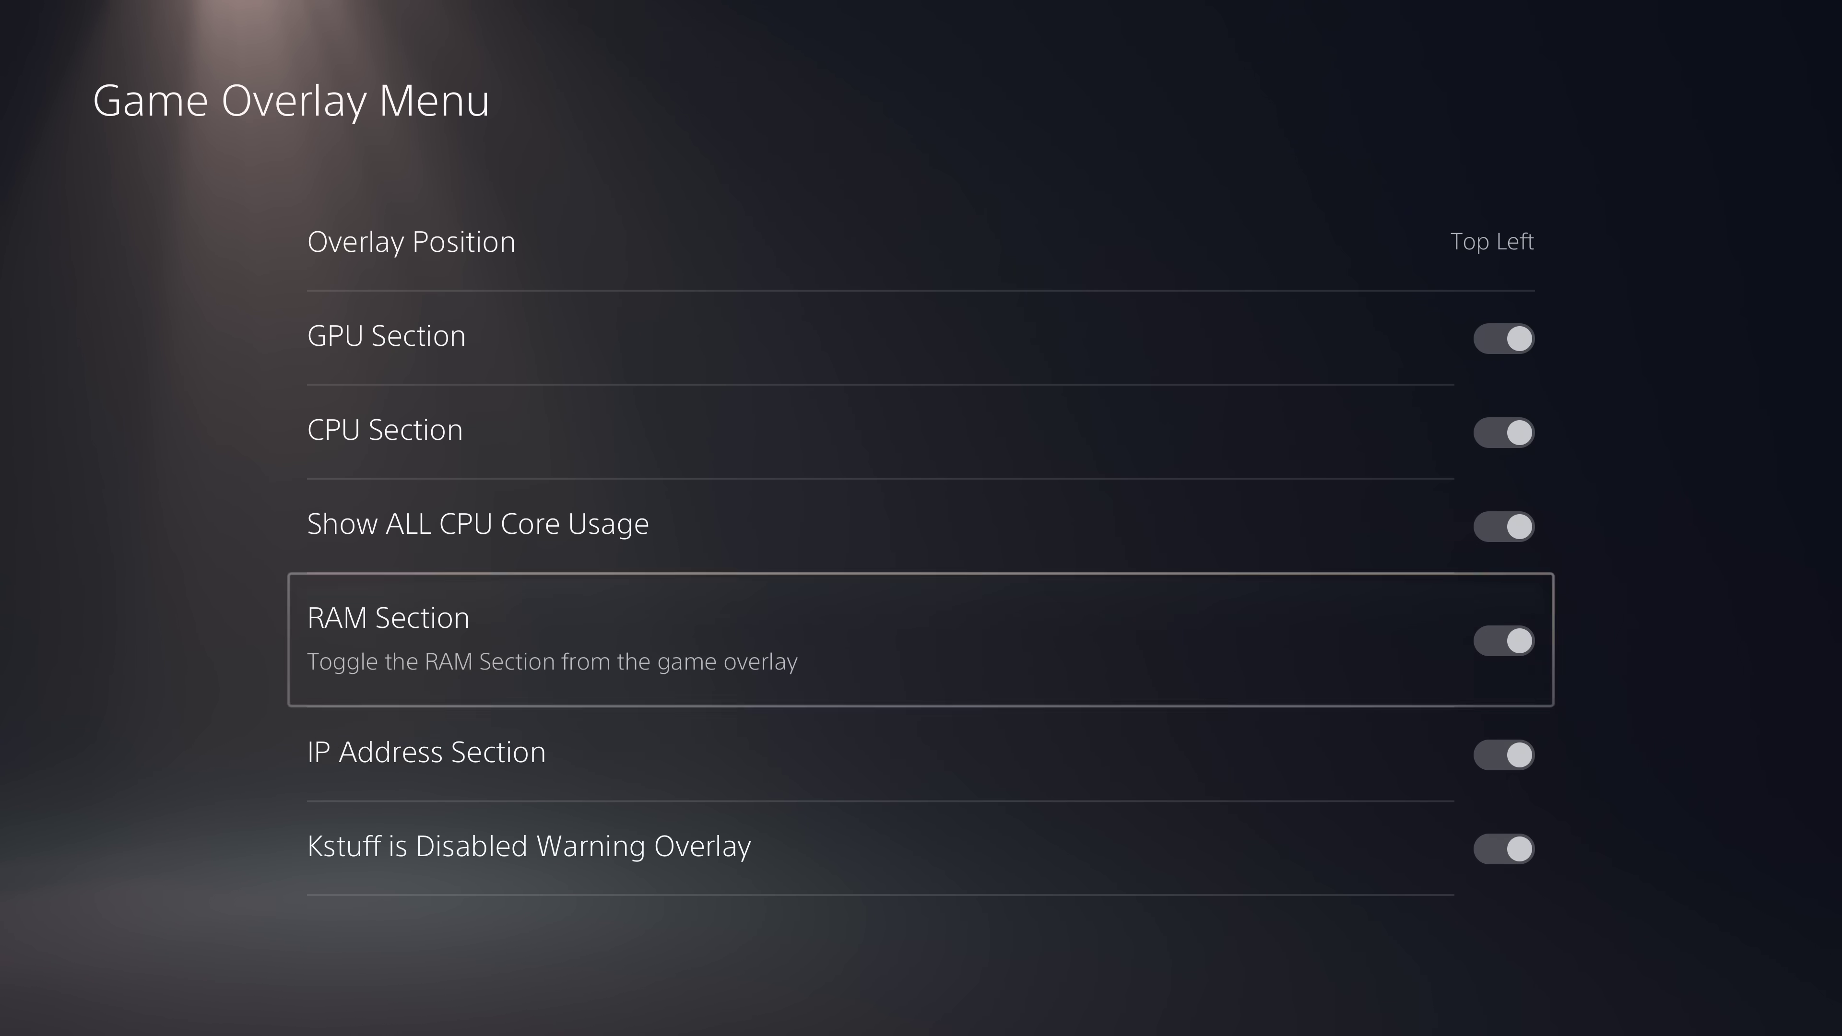
key(Down)
key(Down)
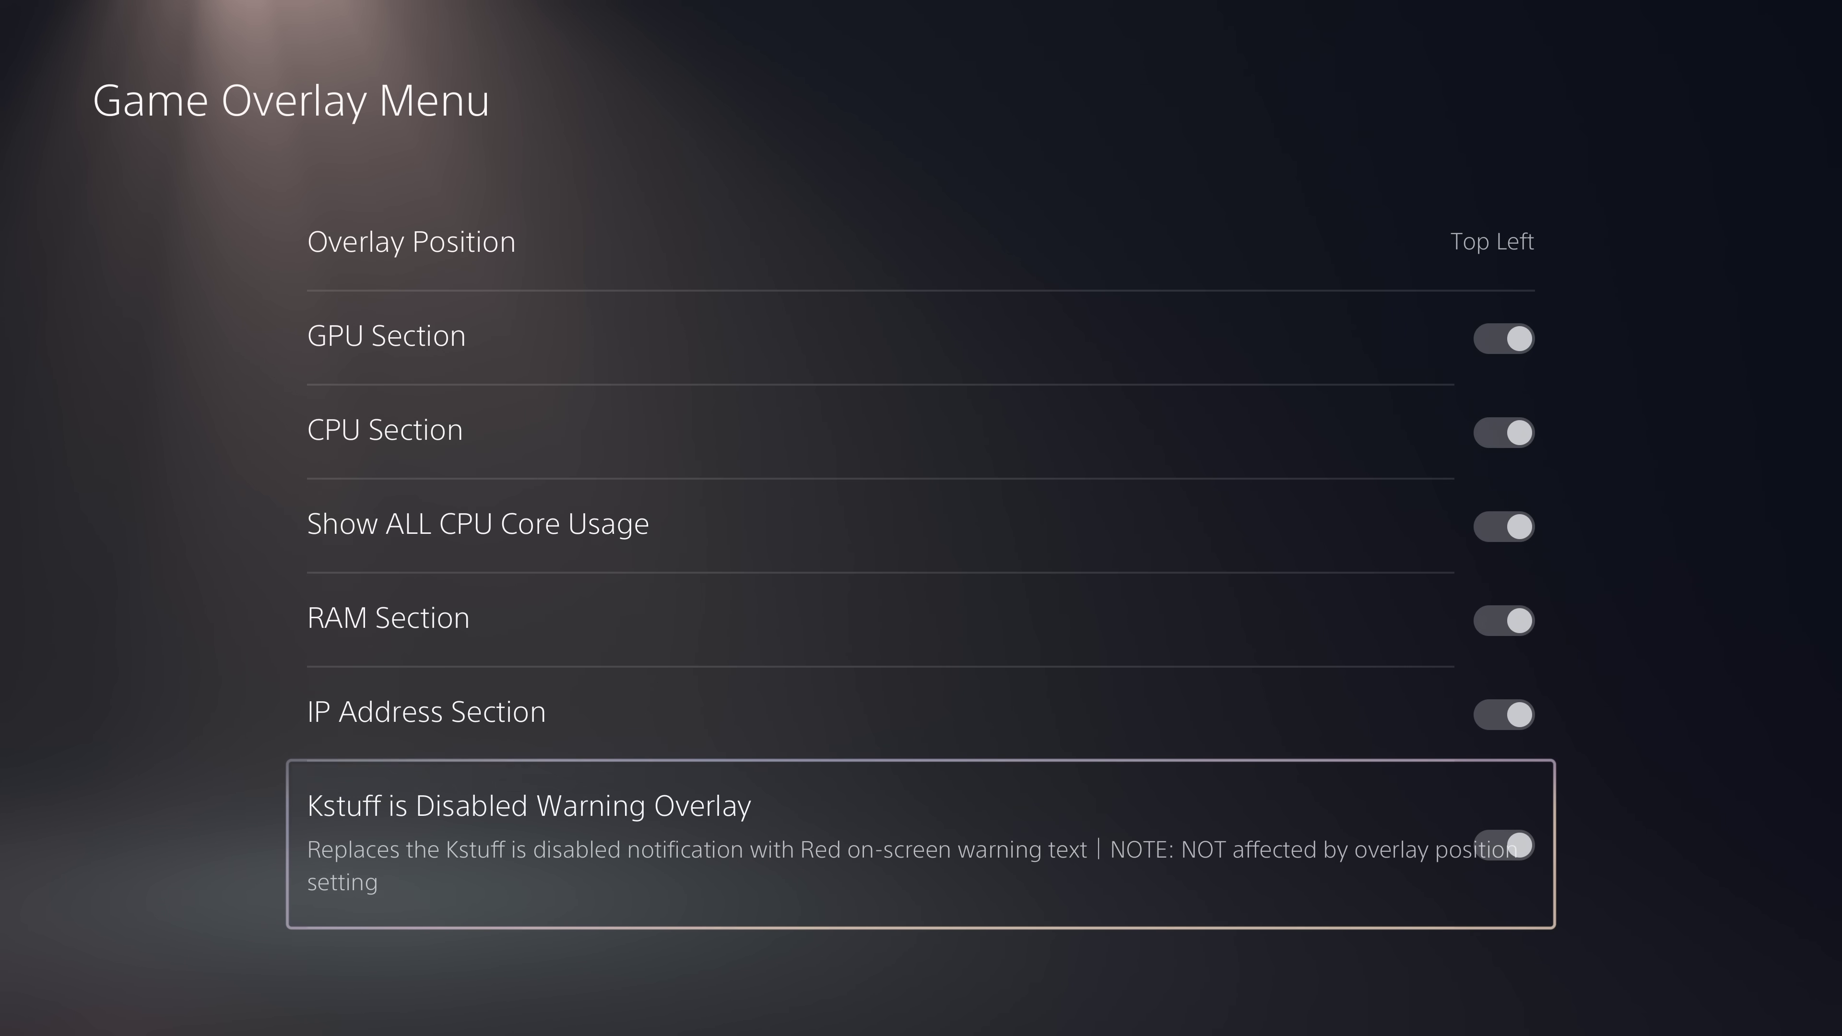
key(Return)
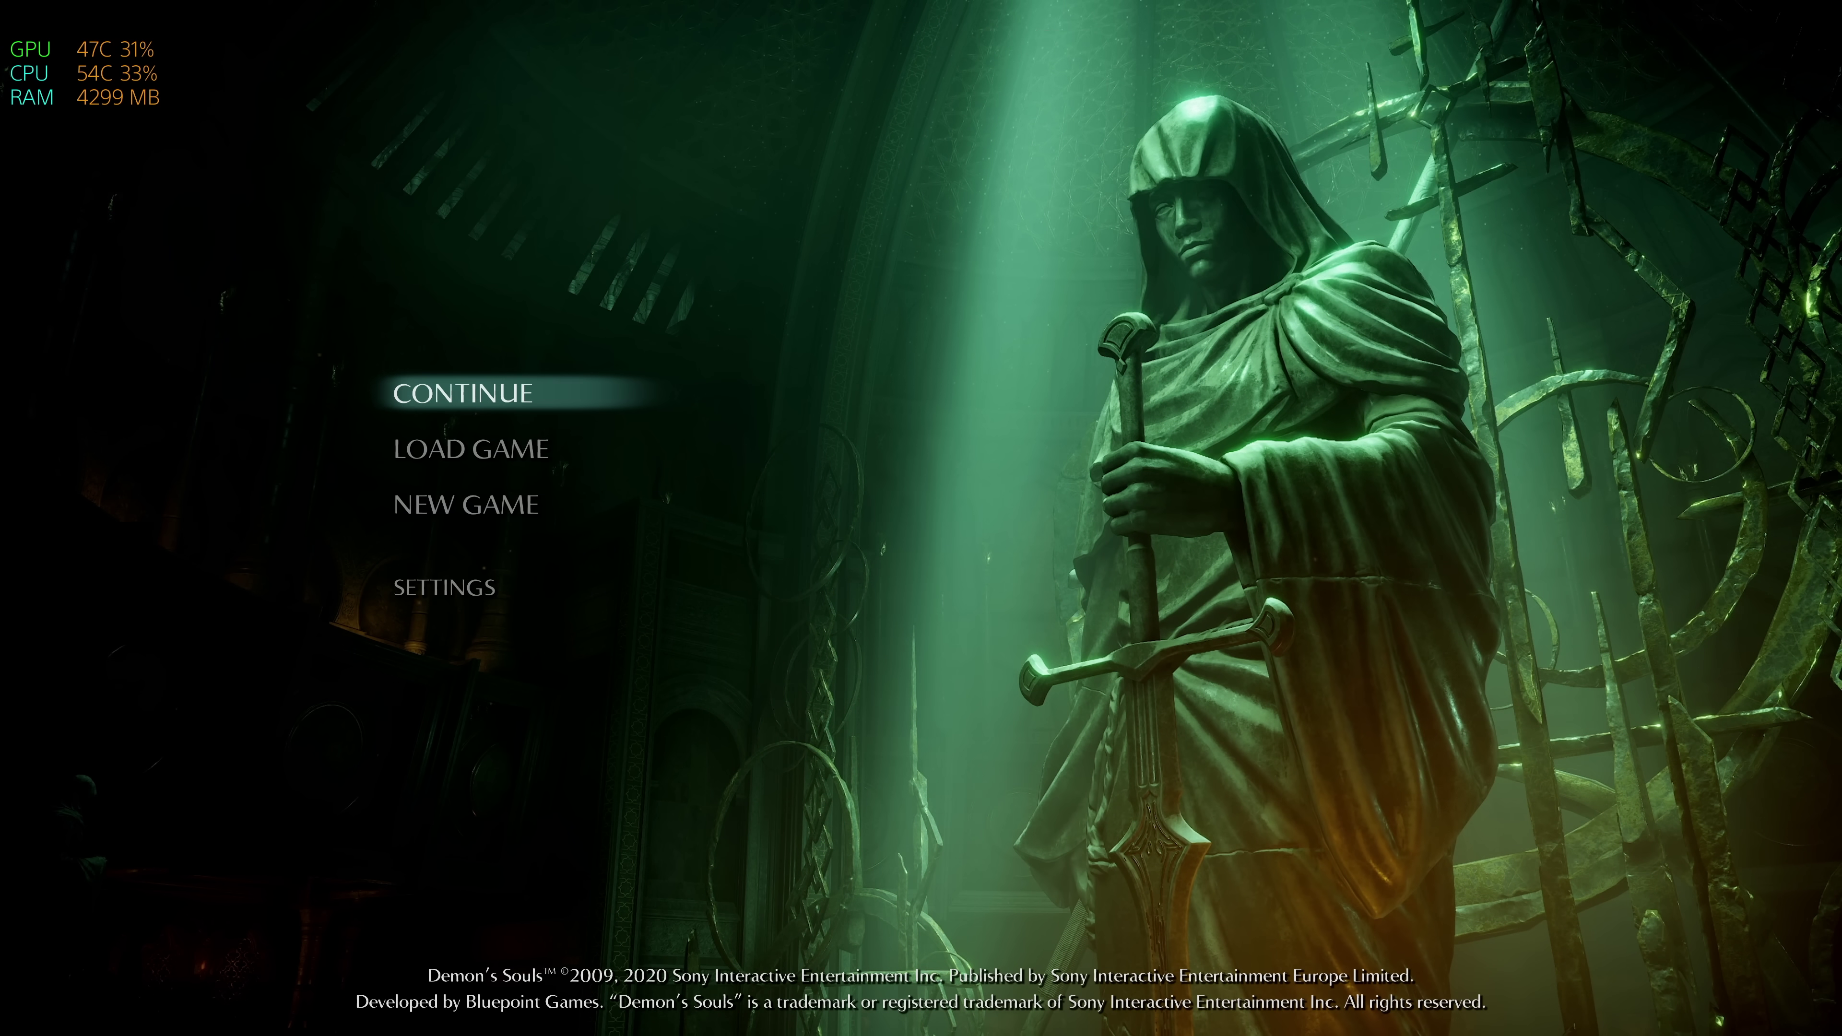
key(Return)
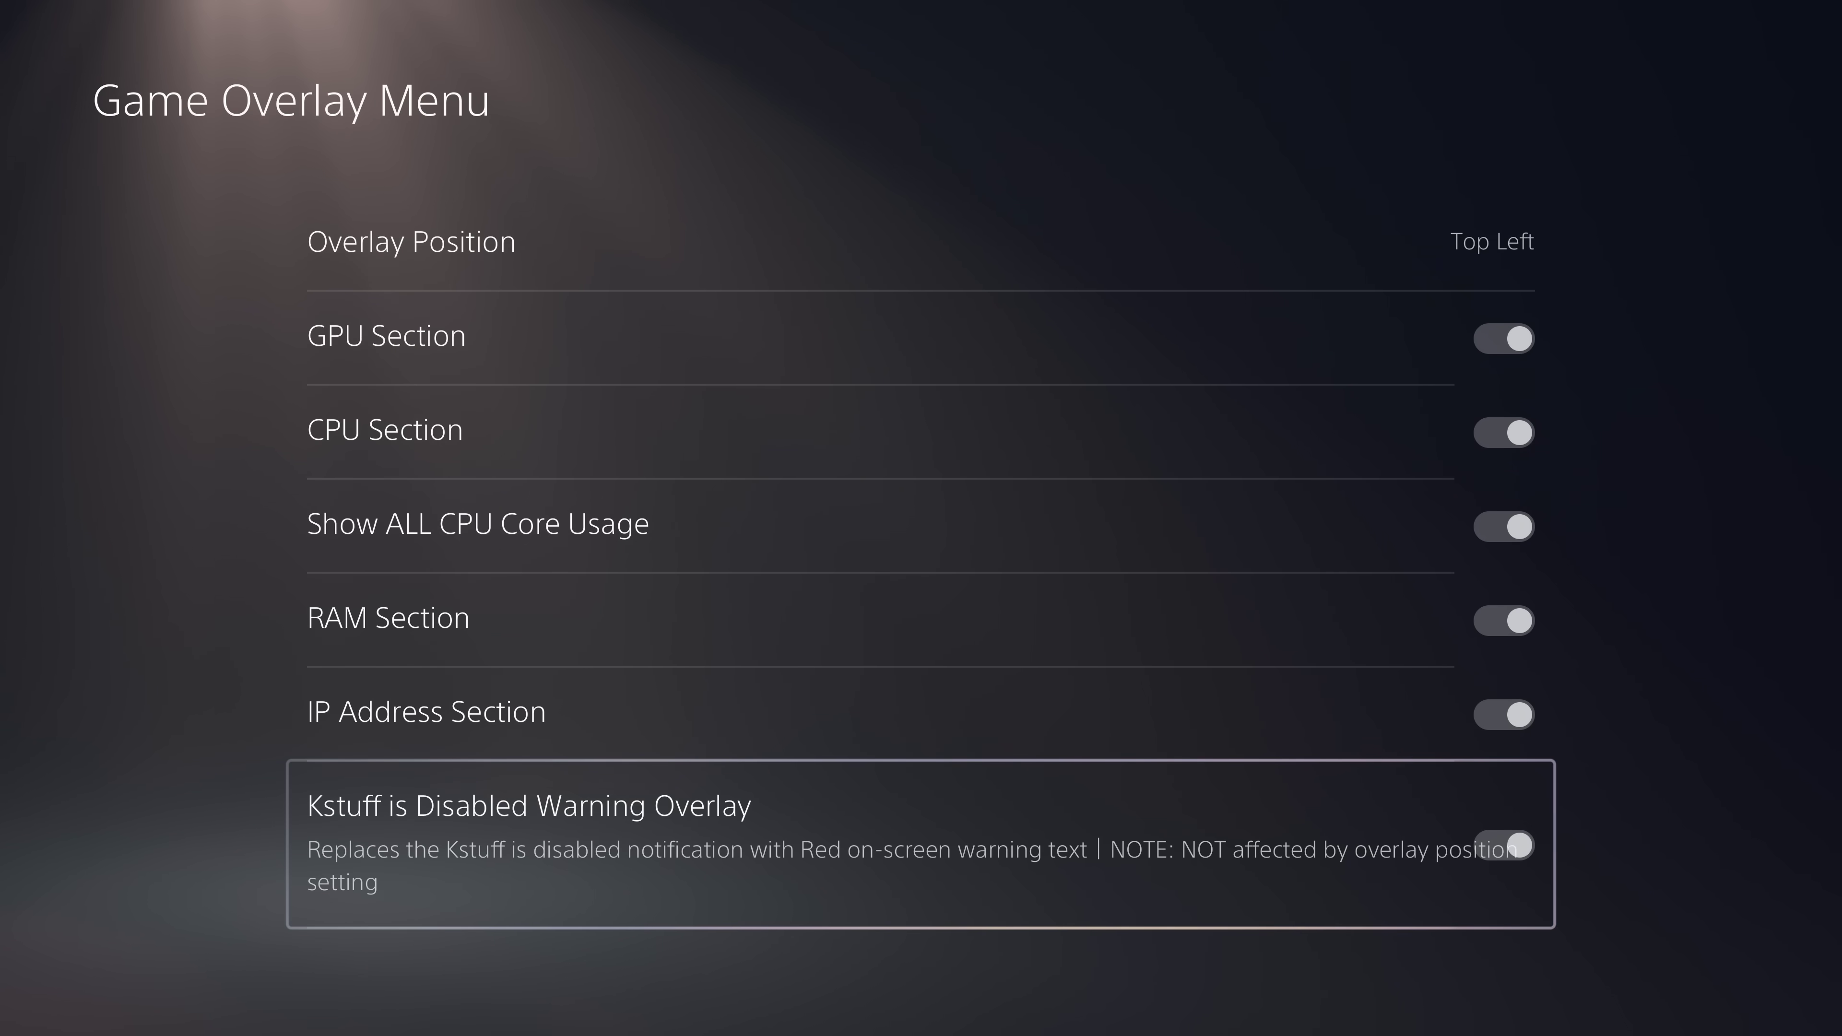
key(Return)
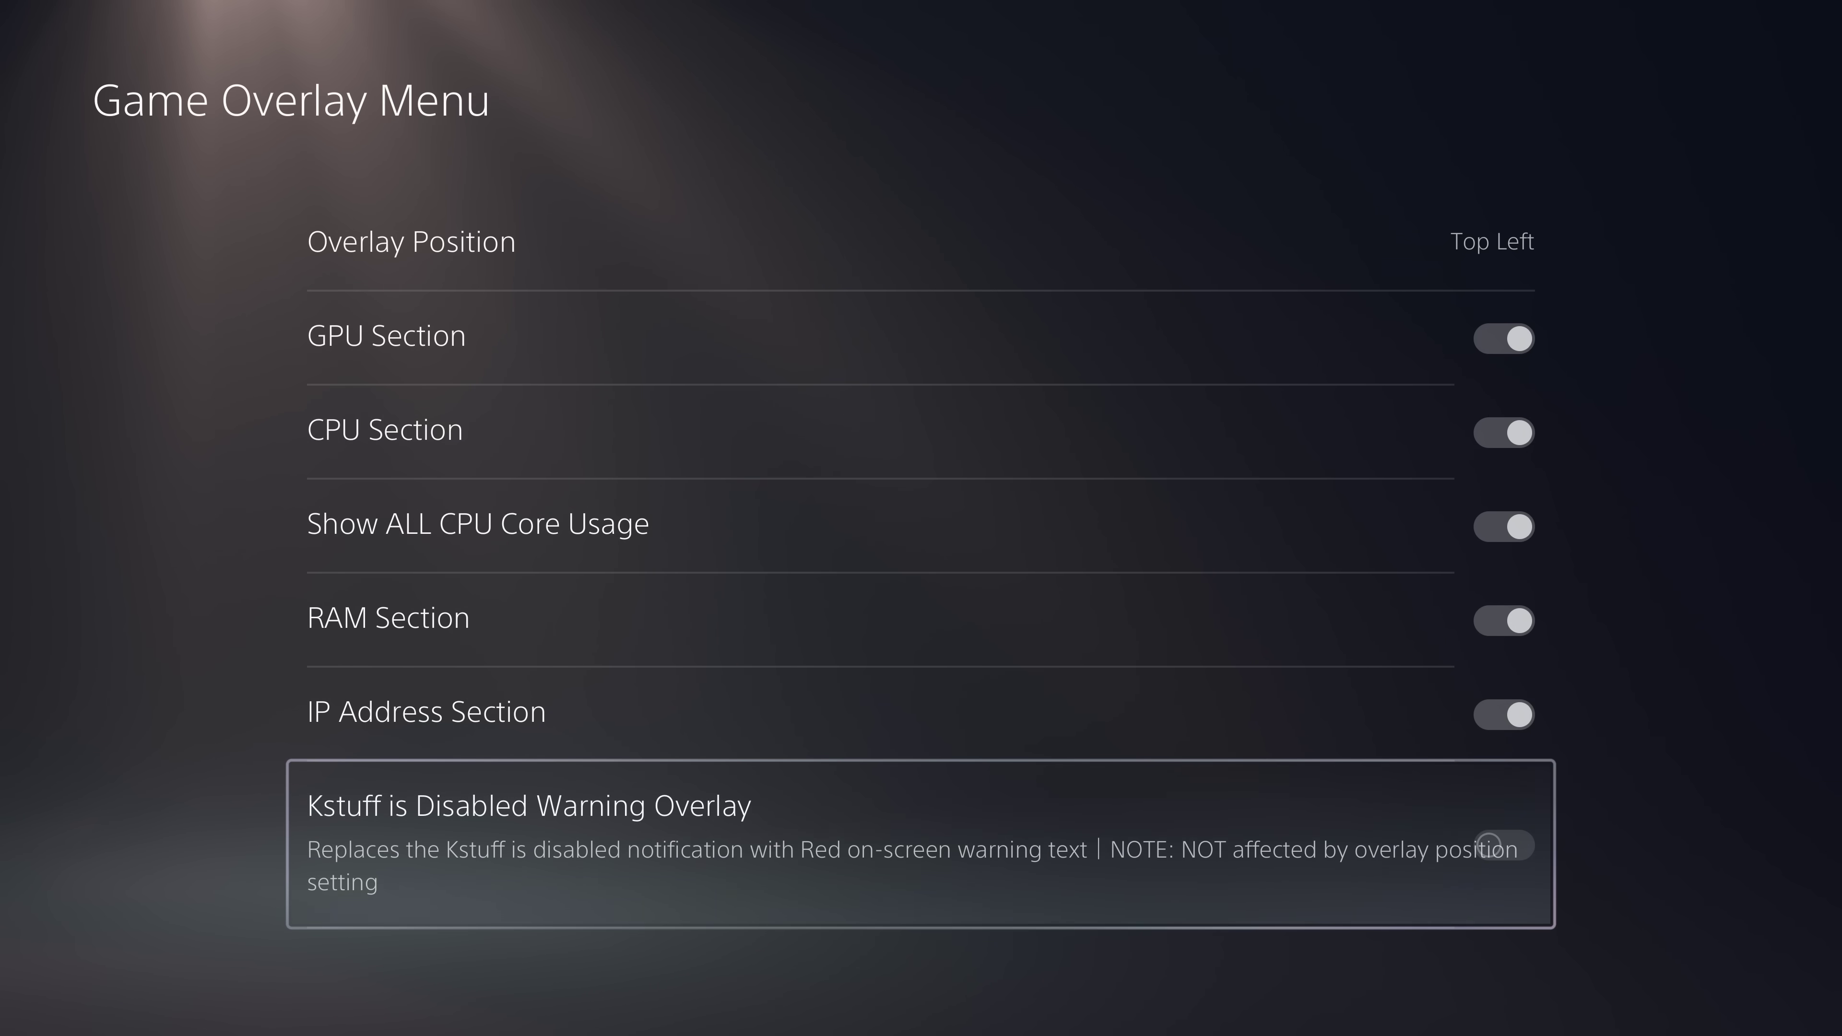
Review the available Overlay Position choices for the game overlay, and return to the Settings list.
key(Up)
key(Up)
key(Up)
key(Up)
key(Up)
key(Up)
key(Return)
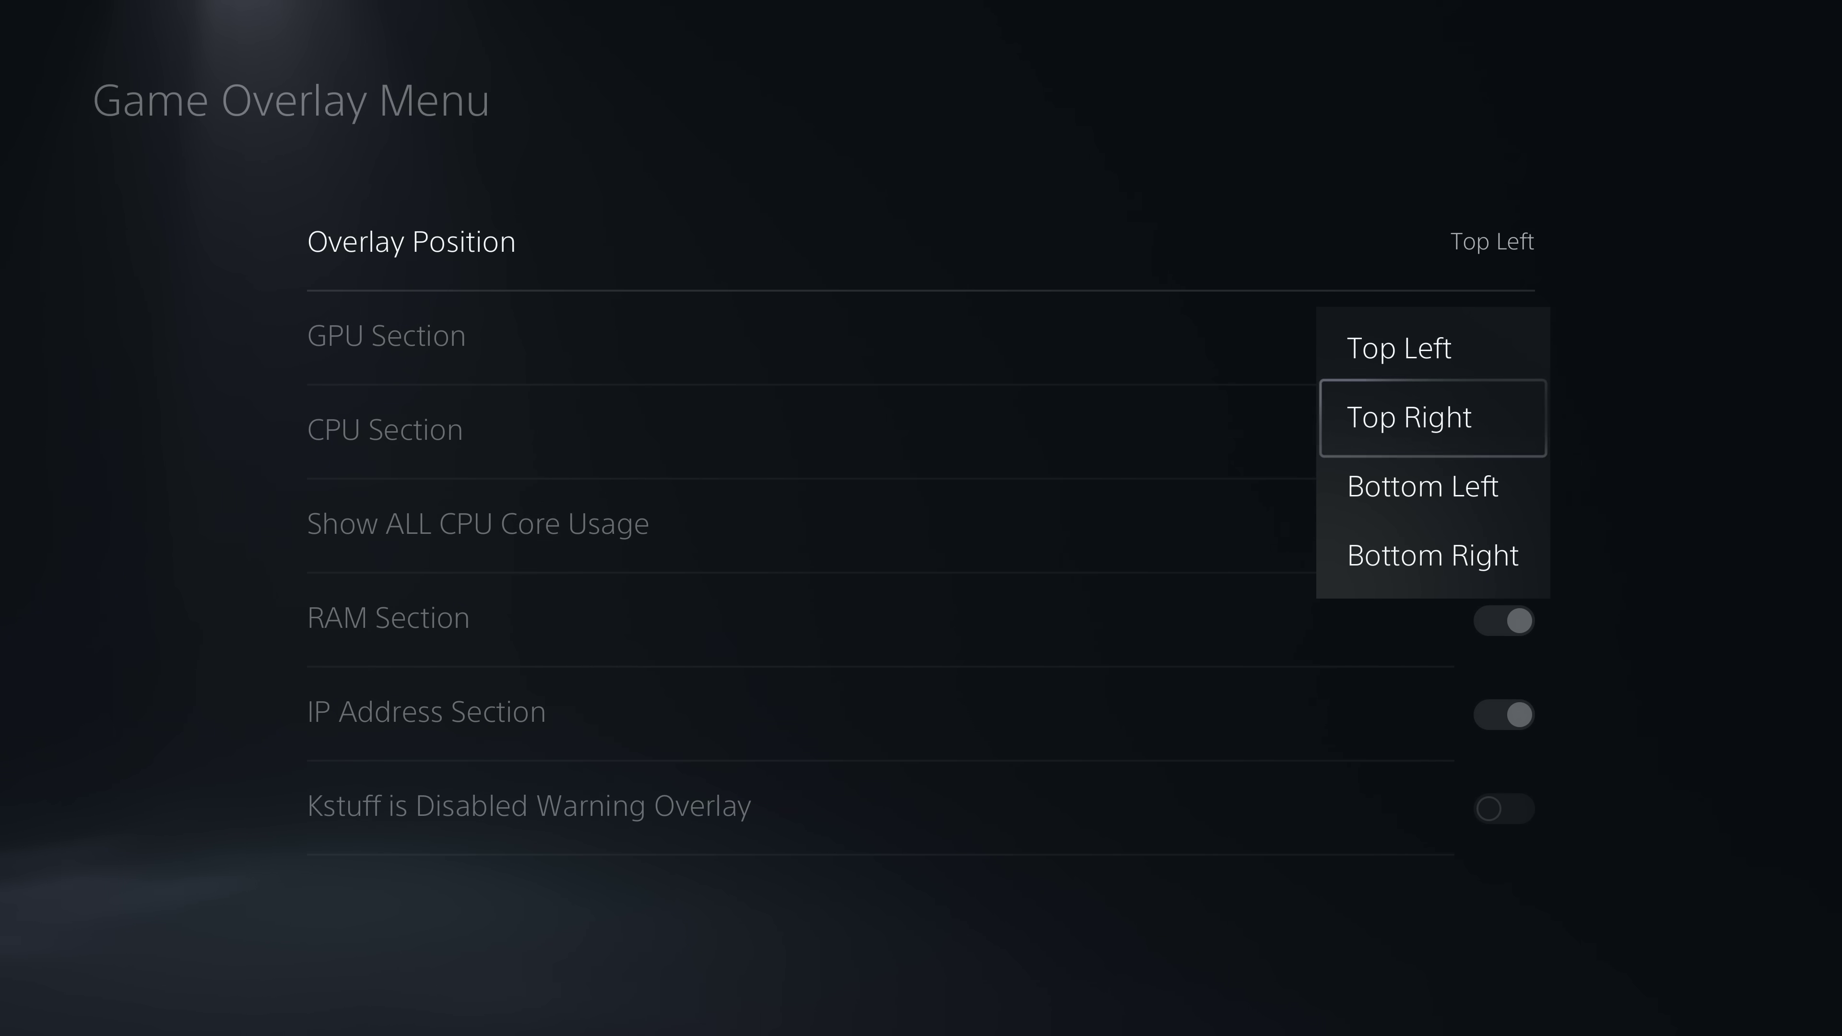
key(Return)
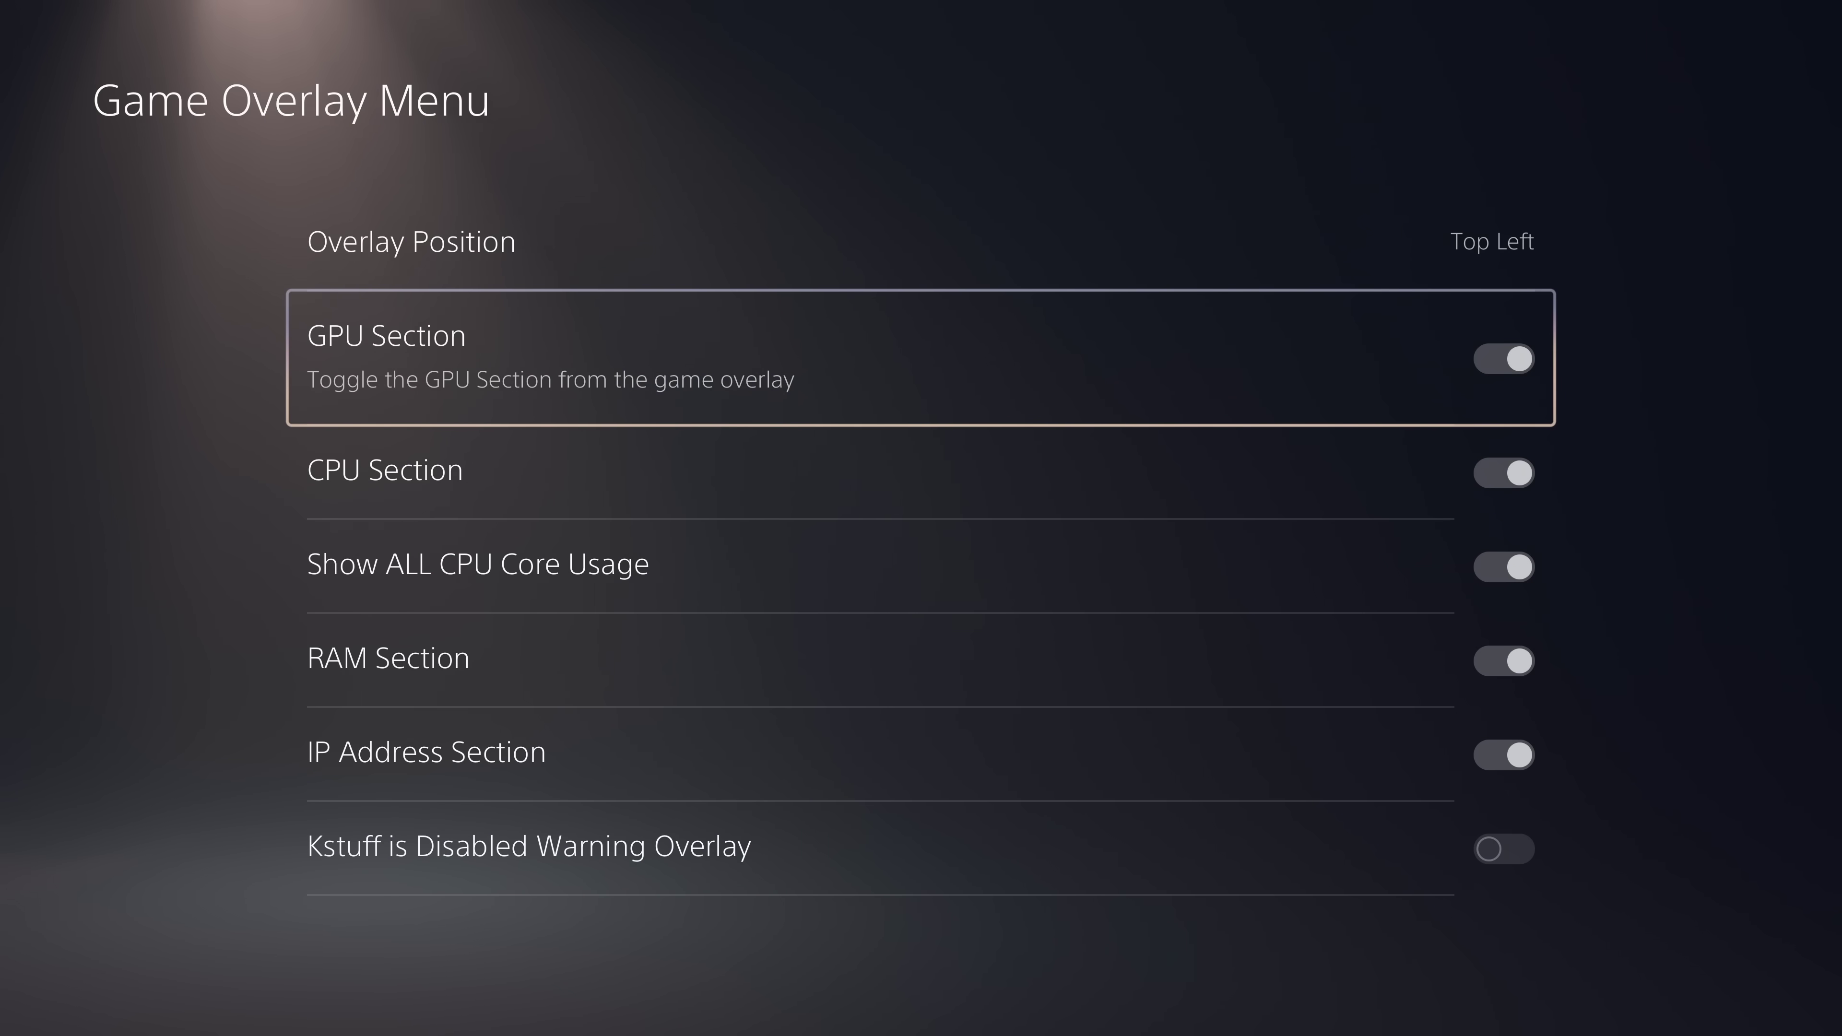
key(Escape)
Open the Kstuff Menu and review the Pause Kstuff options without choosing a different one.
key(Down)
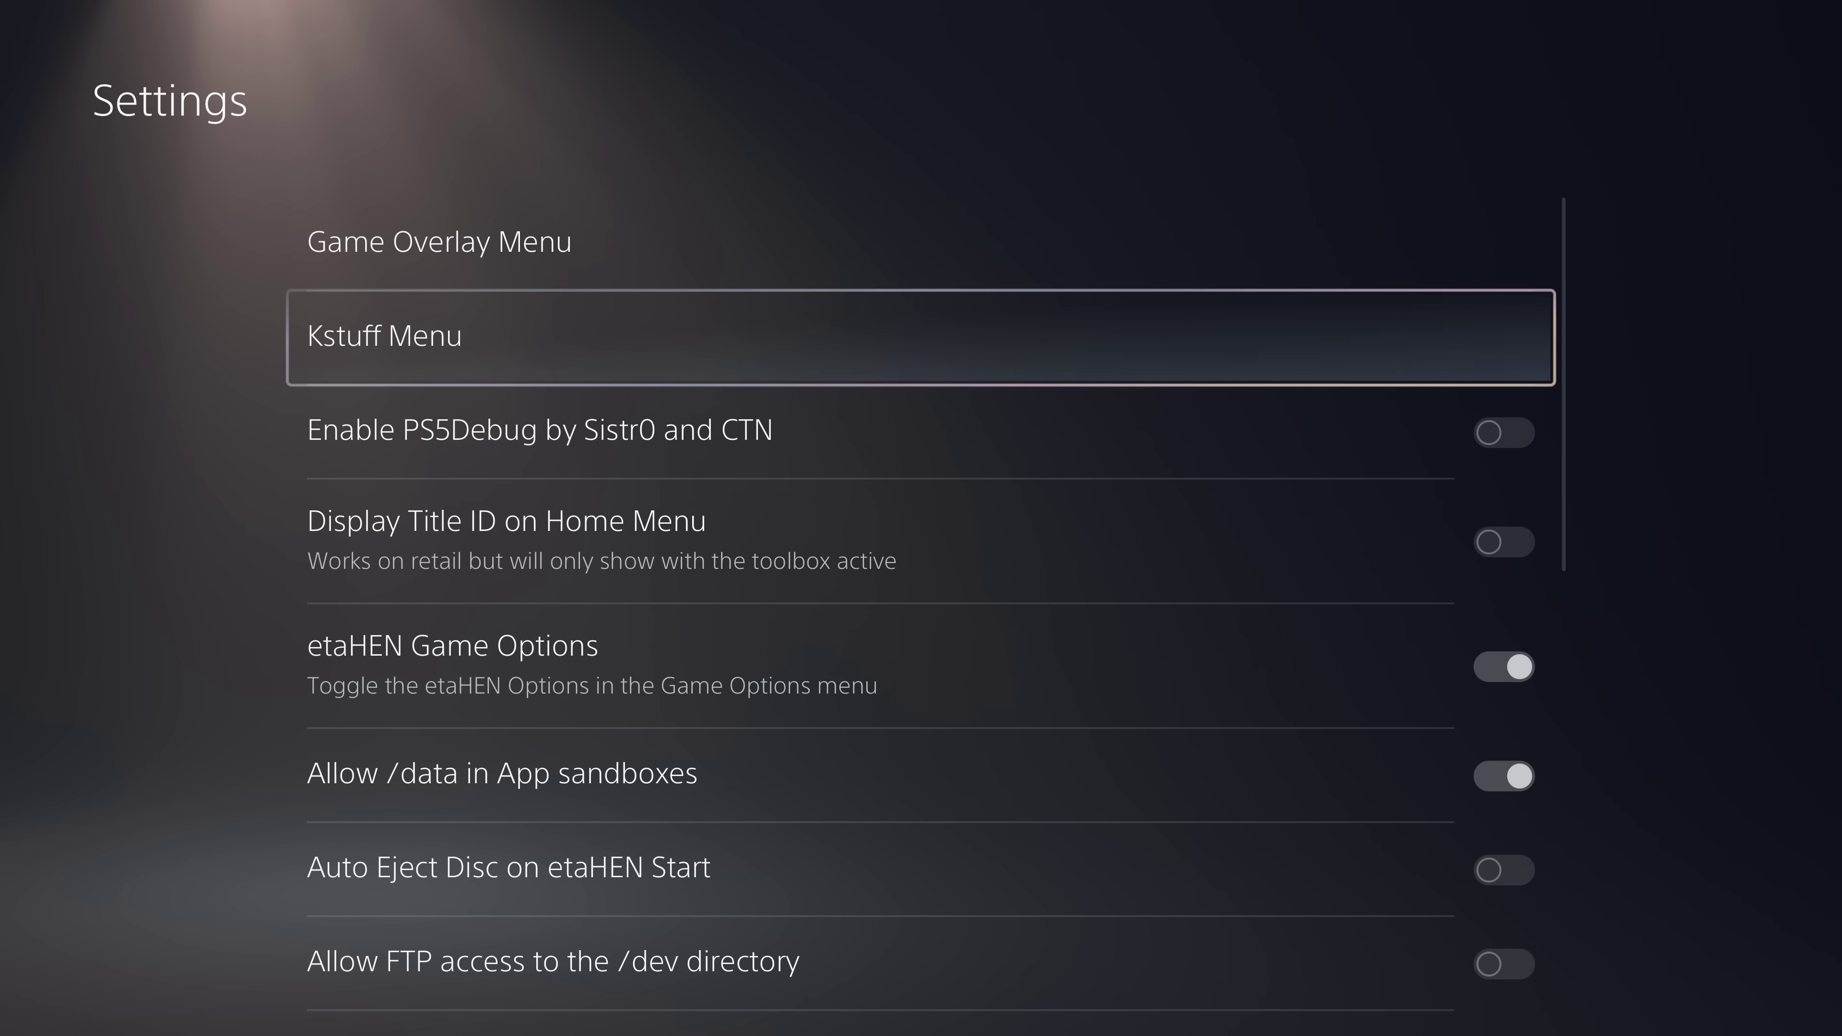
key(Return)
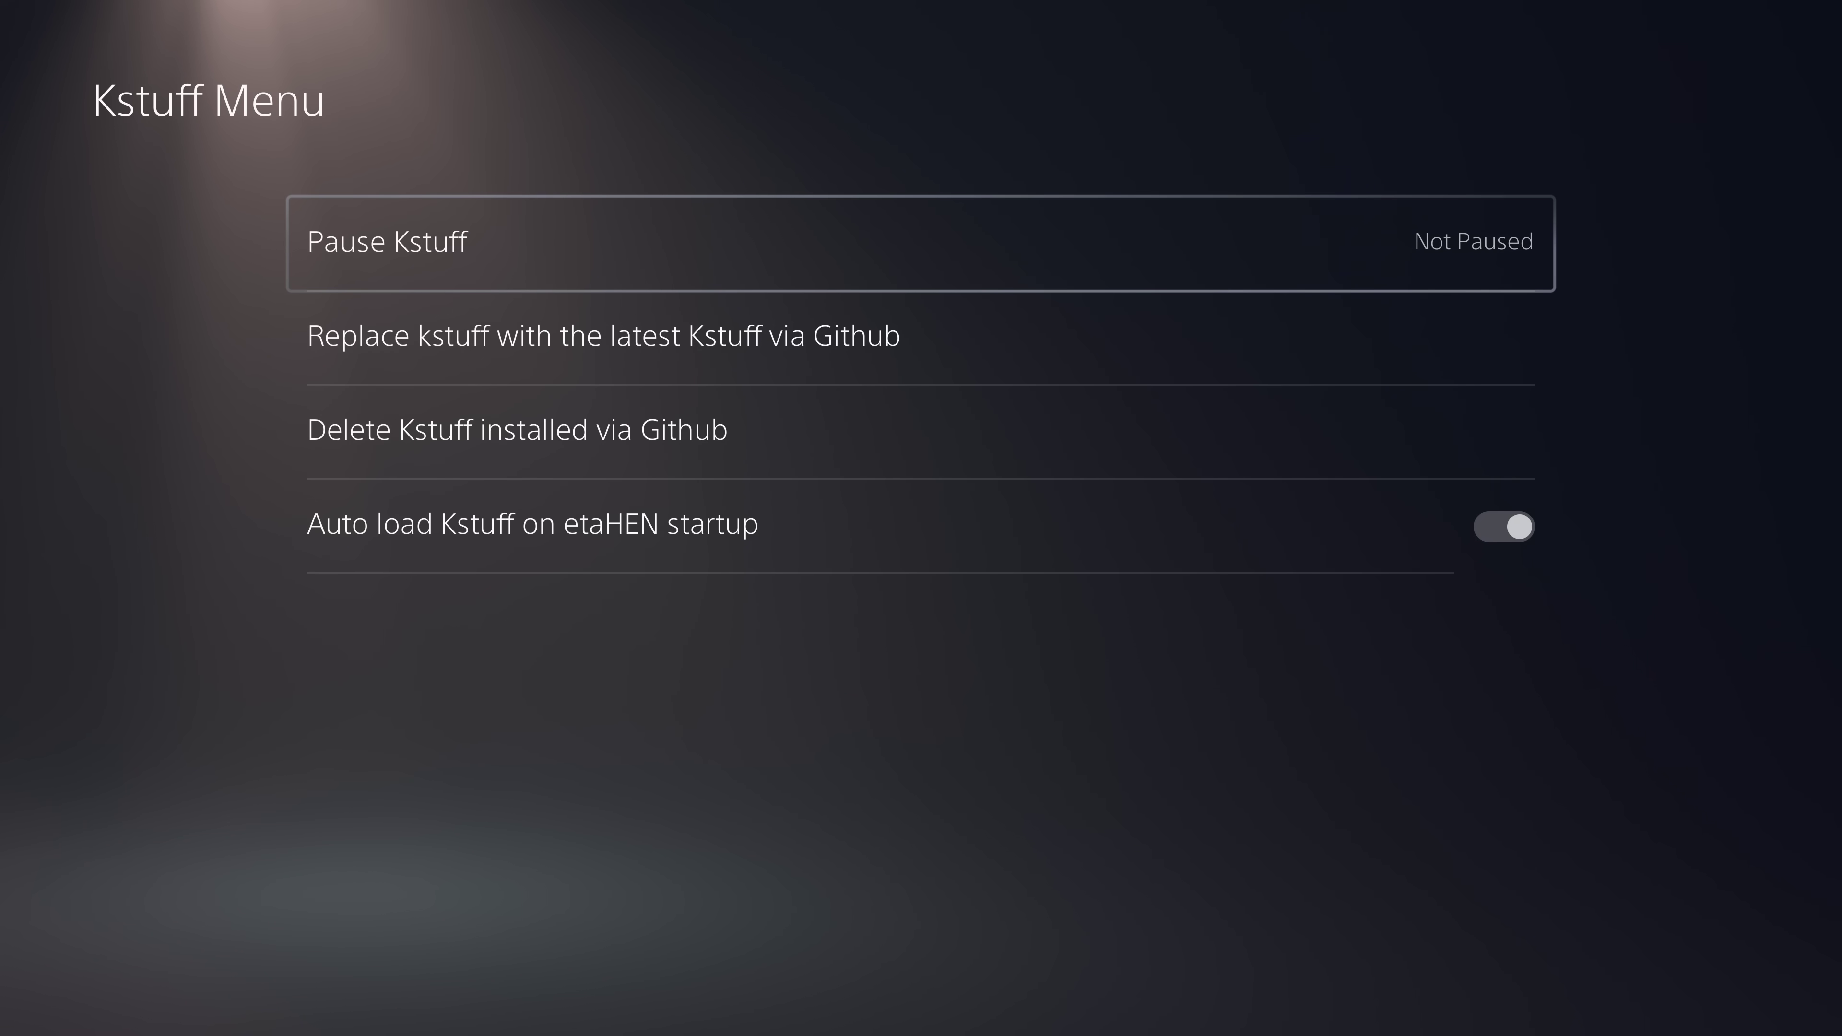
key(Down)
key(Down)
key(Up)
key(Up)
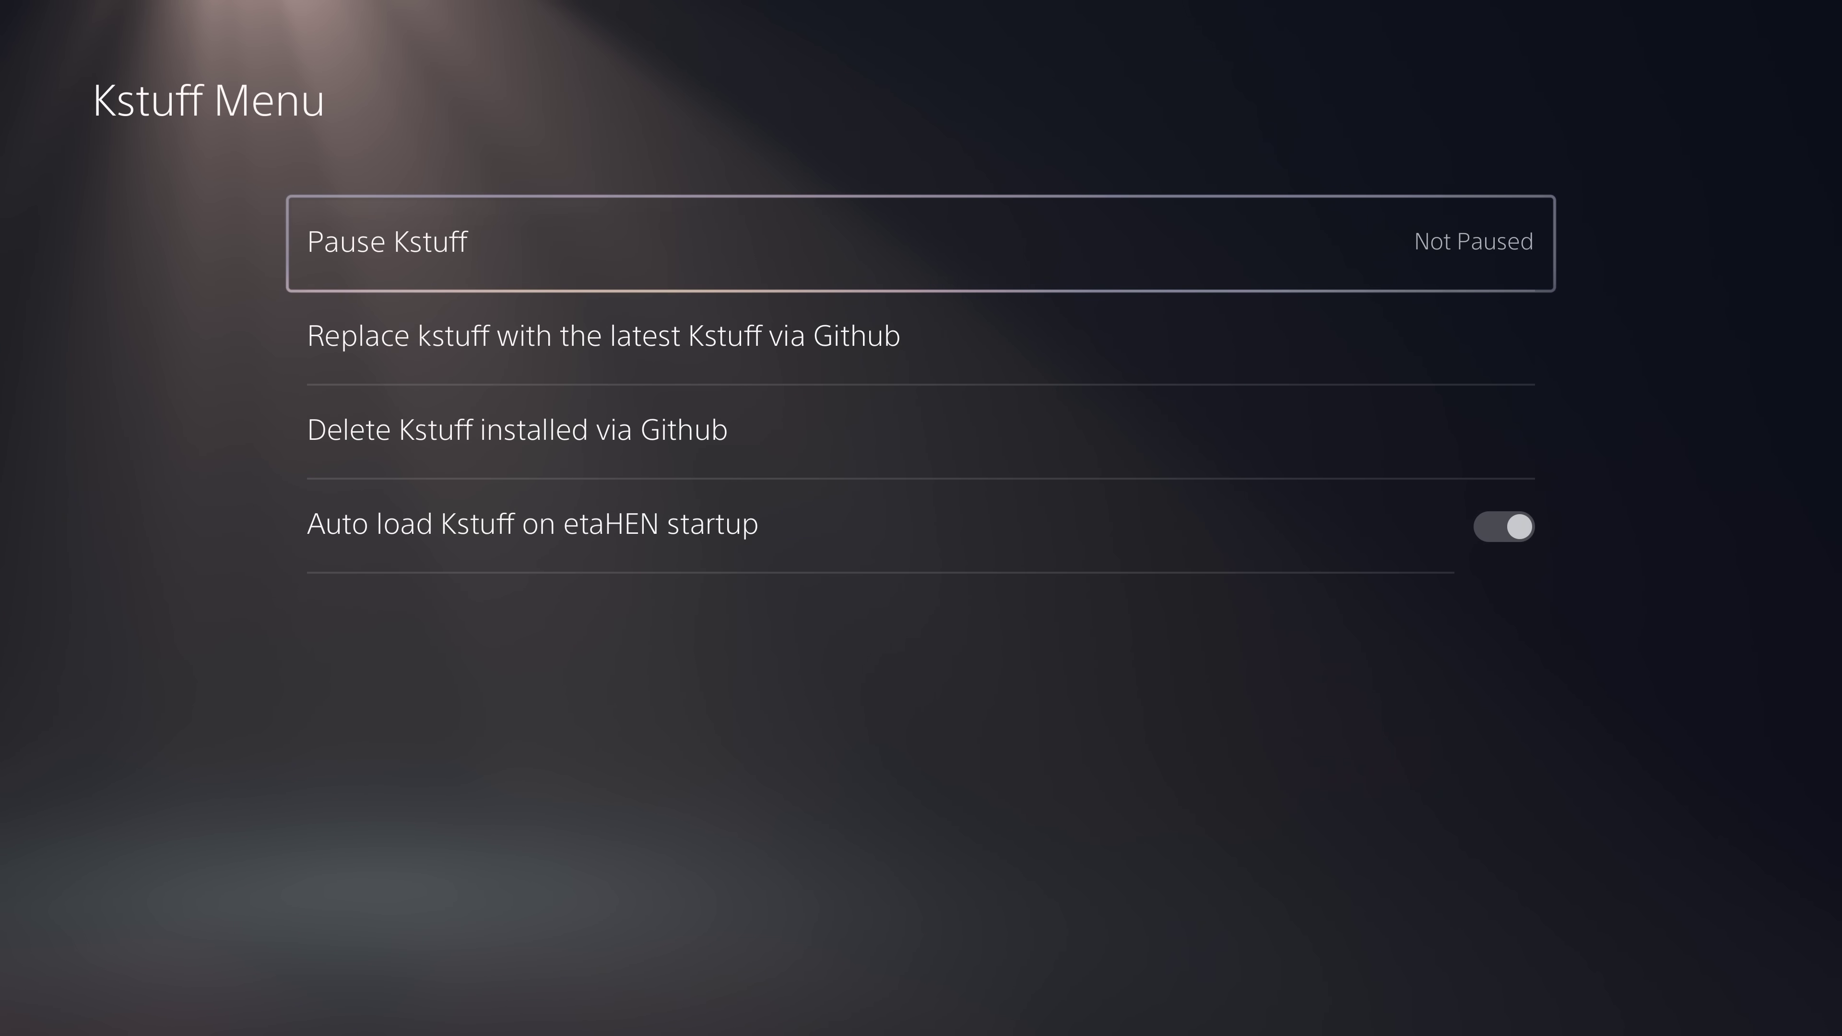
key(Return)
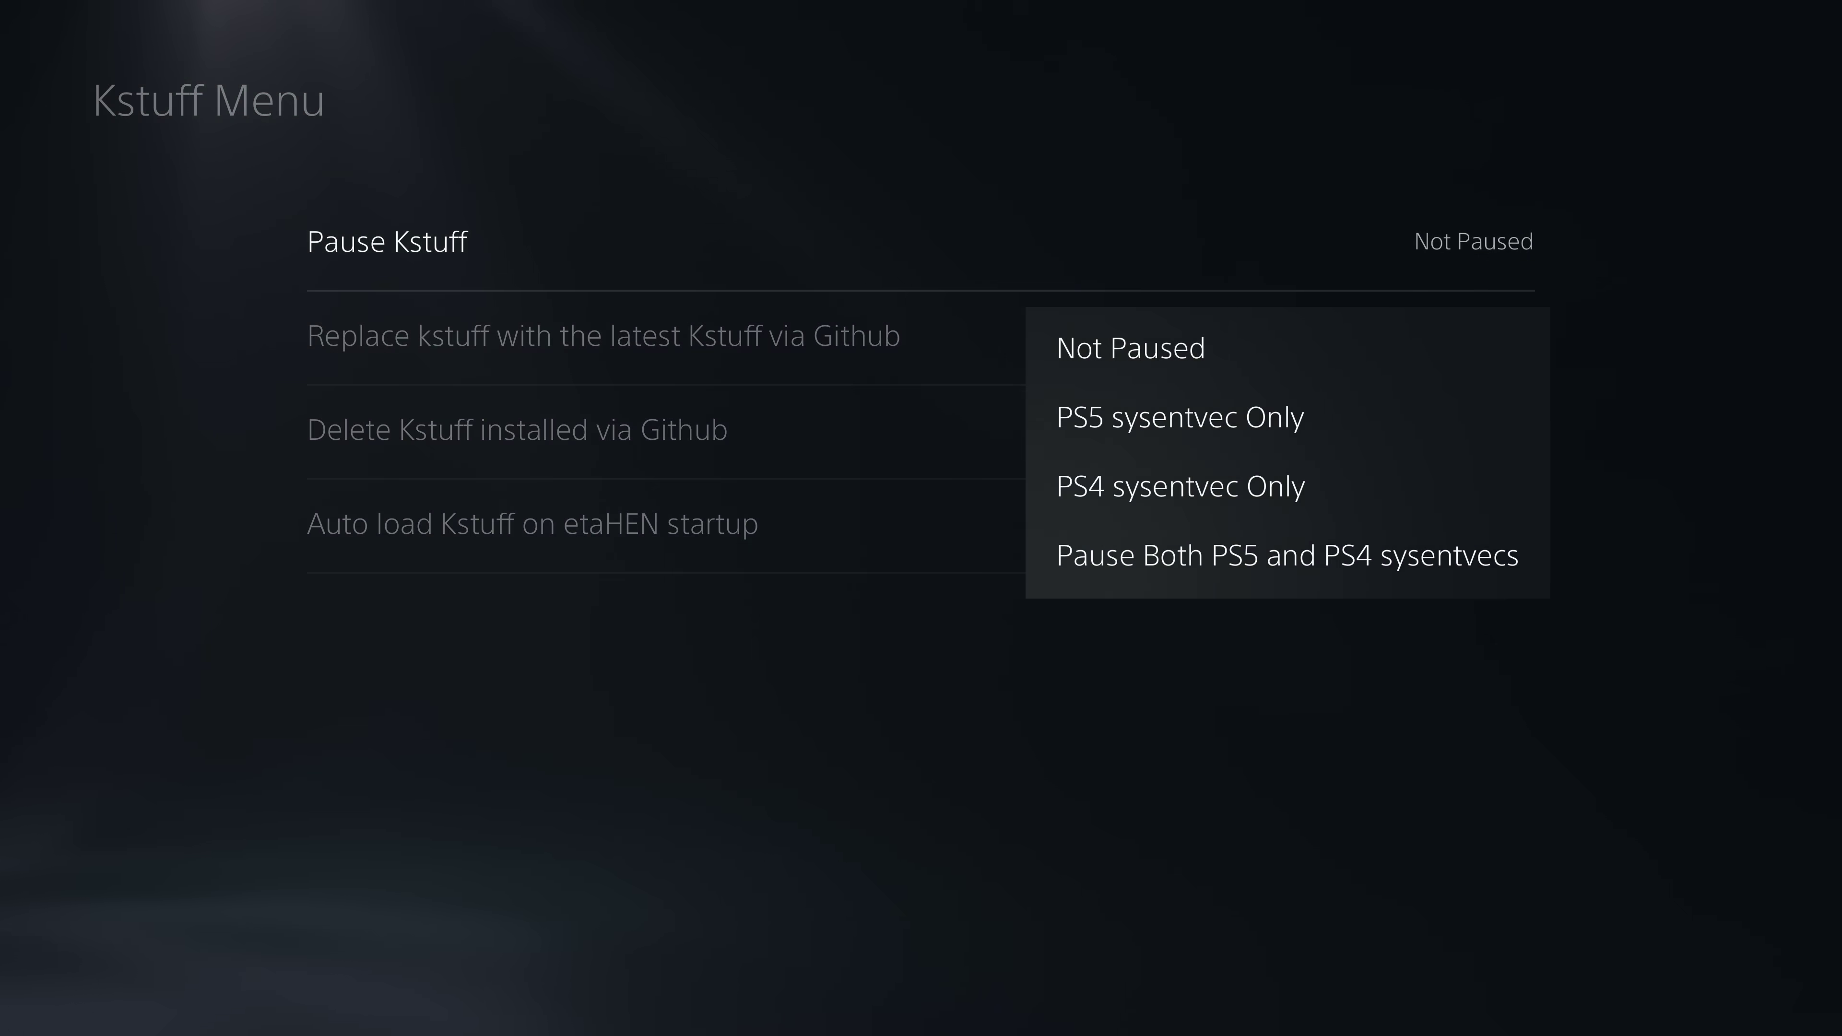
key(Down)
key(Down)
key(Down)
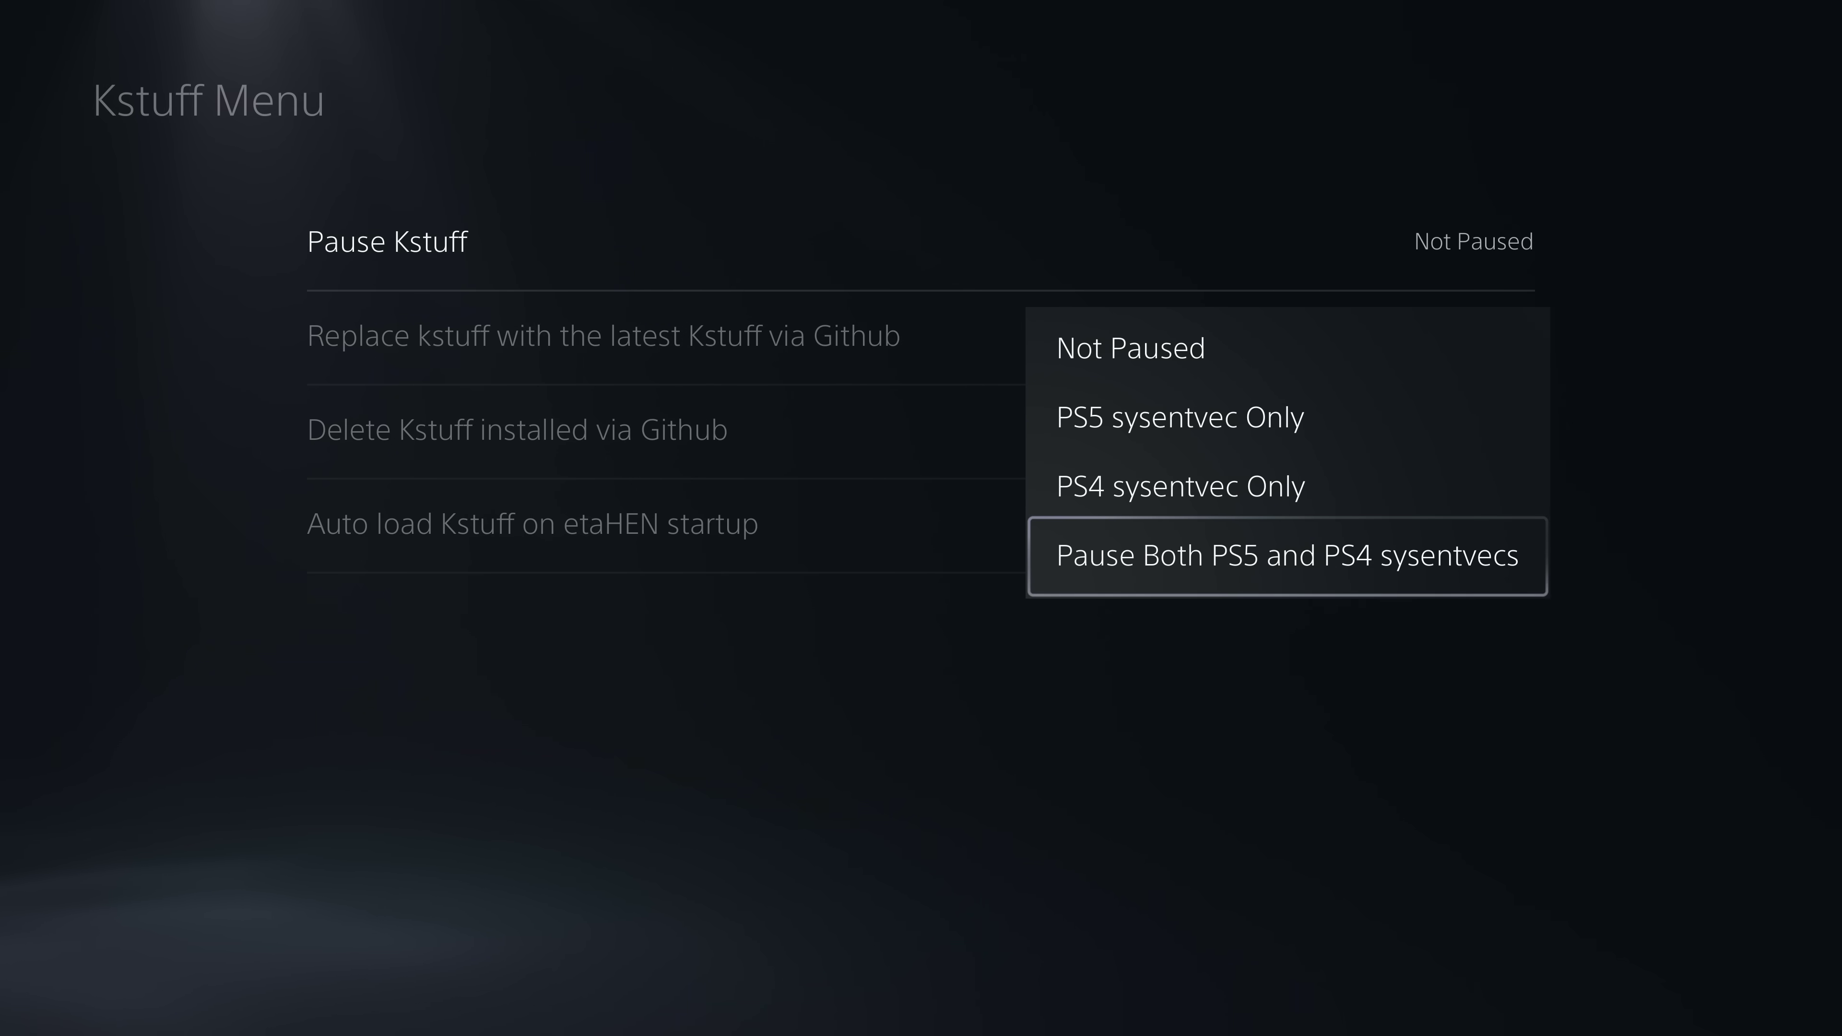
key(Escape)
Examine the Kstuff Menu options for replacing Kstuff via Github, deleting that version and auto-loading it on etaHEN startup.
key(Down)
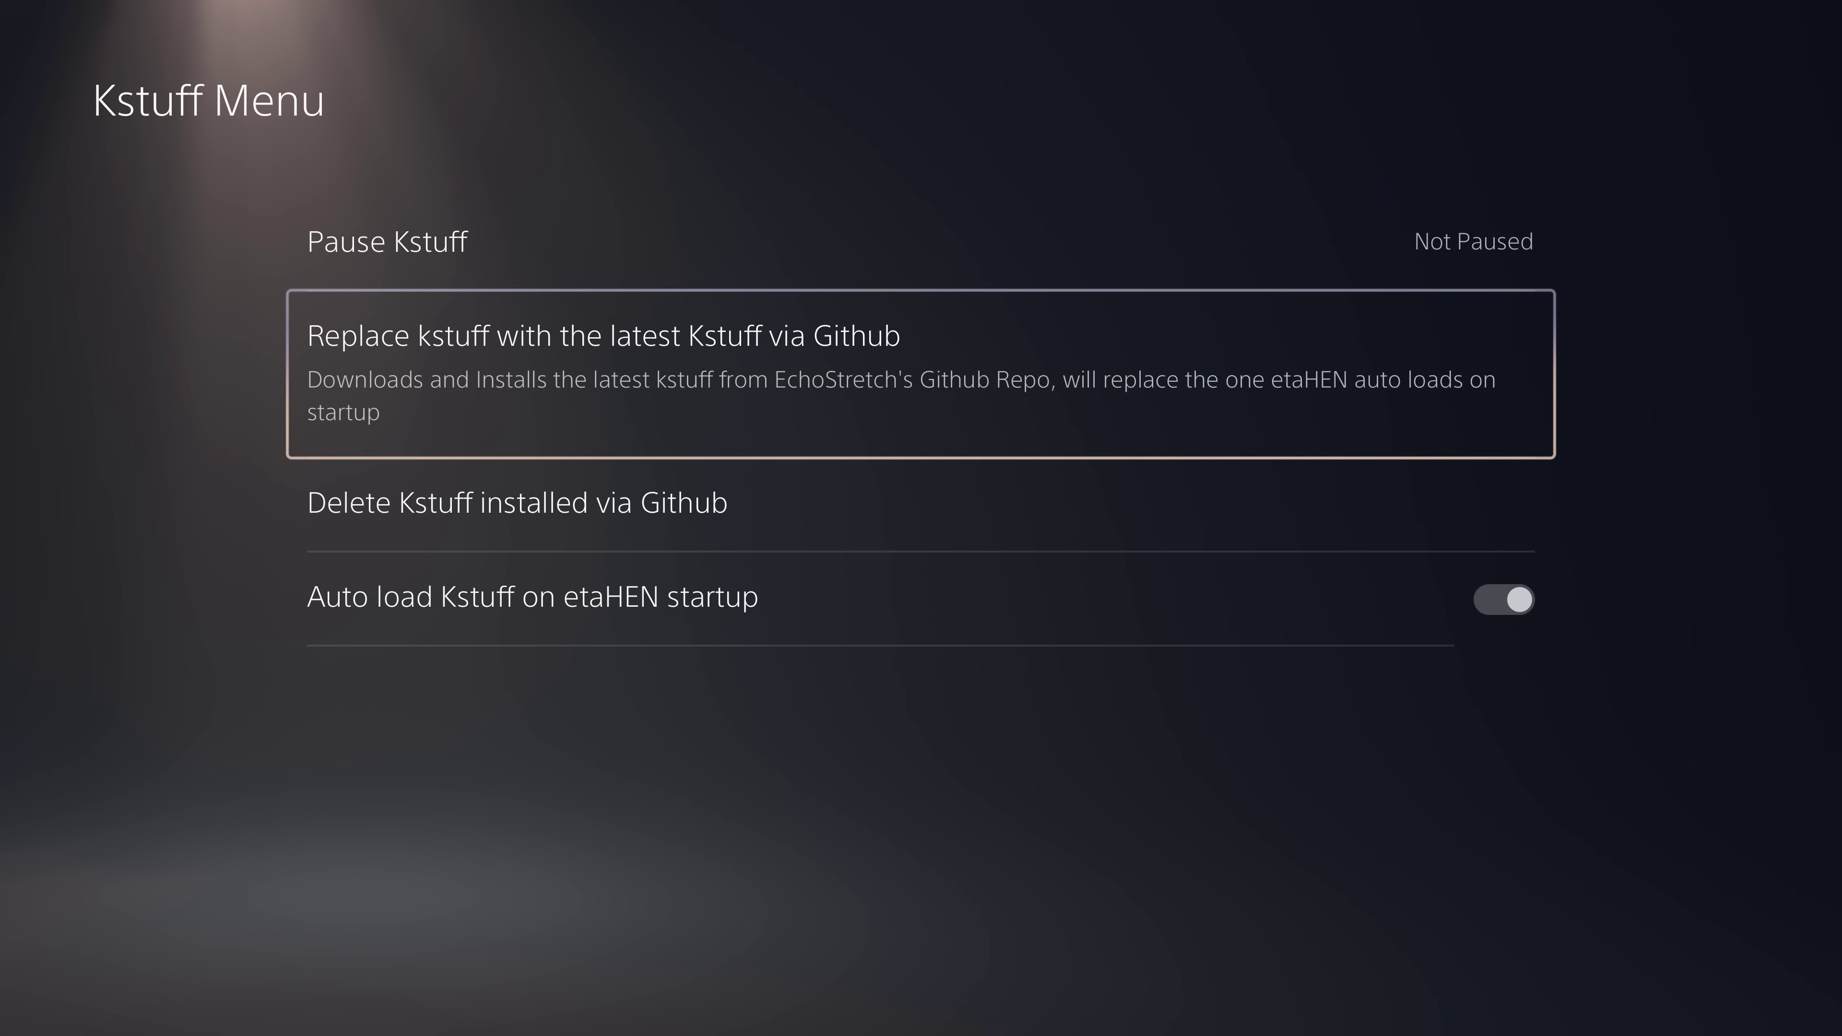
key(Down)
key(Down)
key(Up)
key(Up)
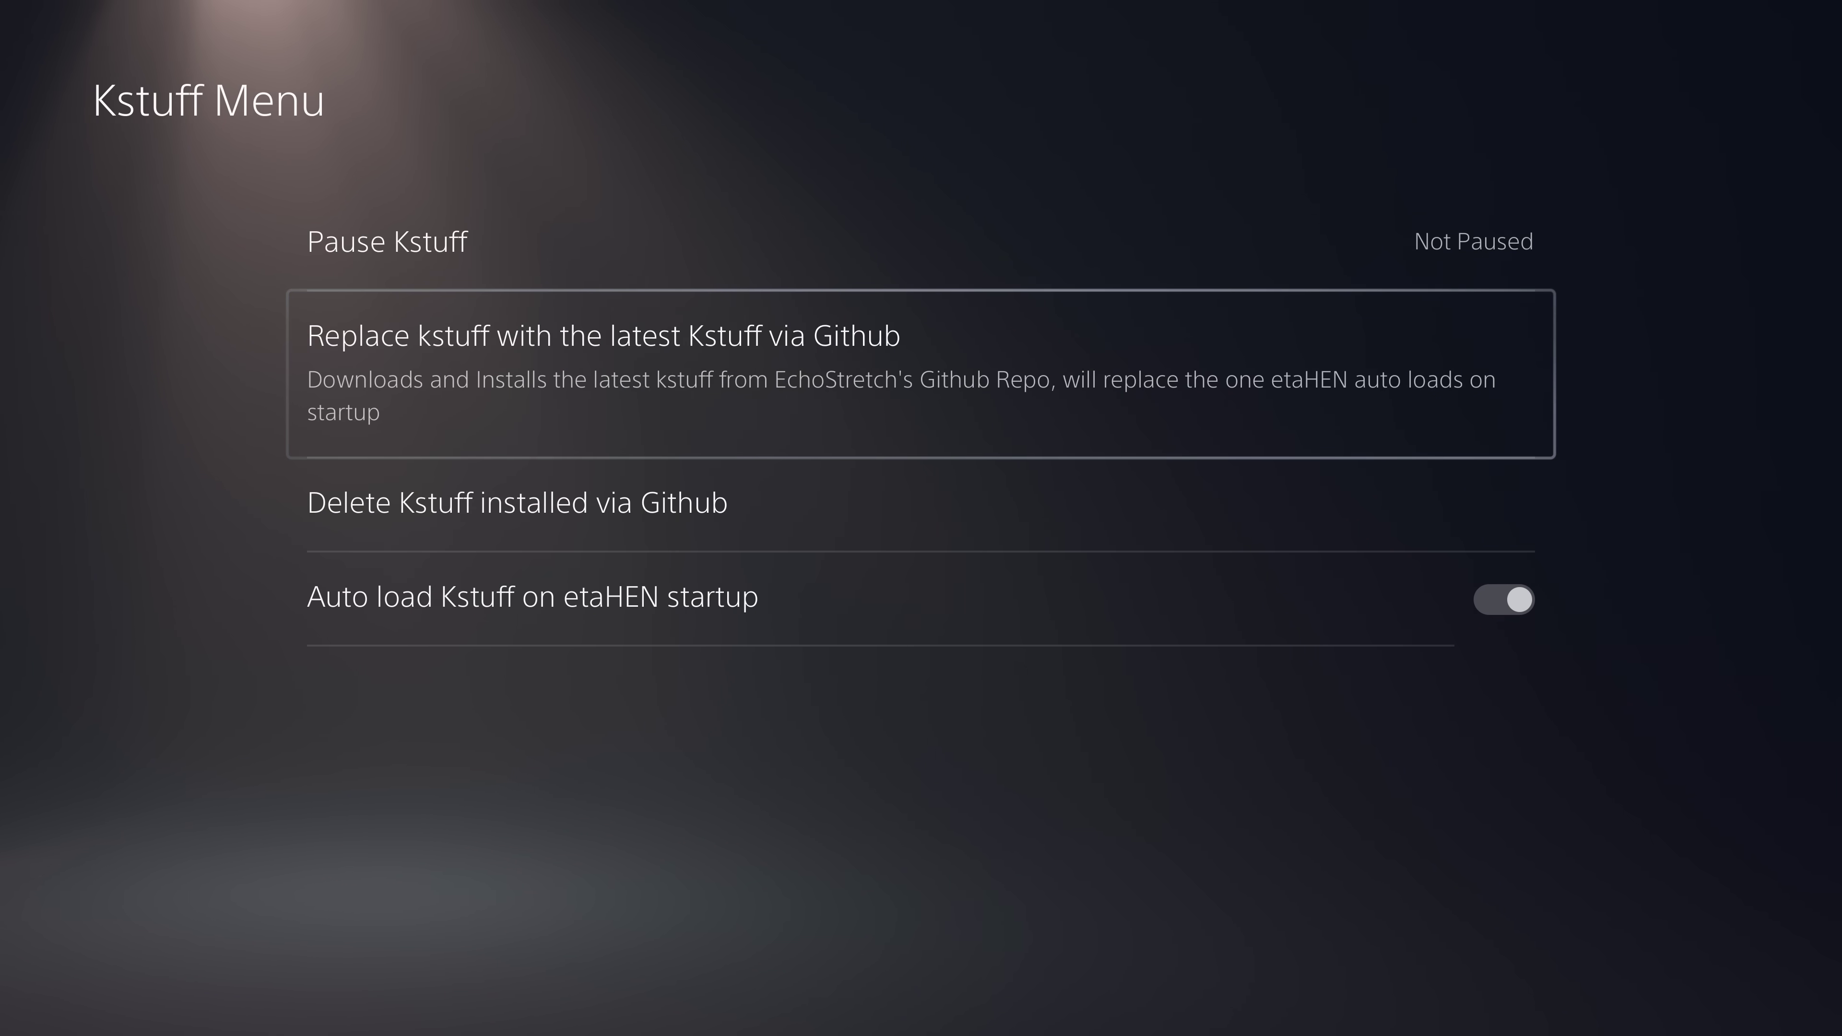
key(Up)
key(Down)
key(Down)
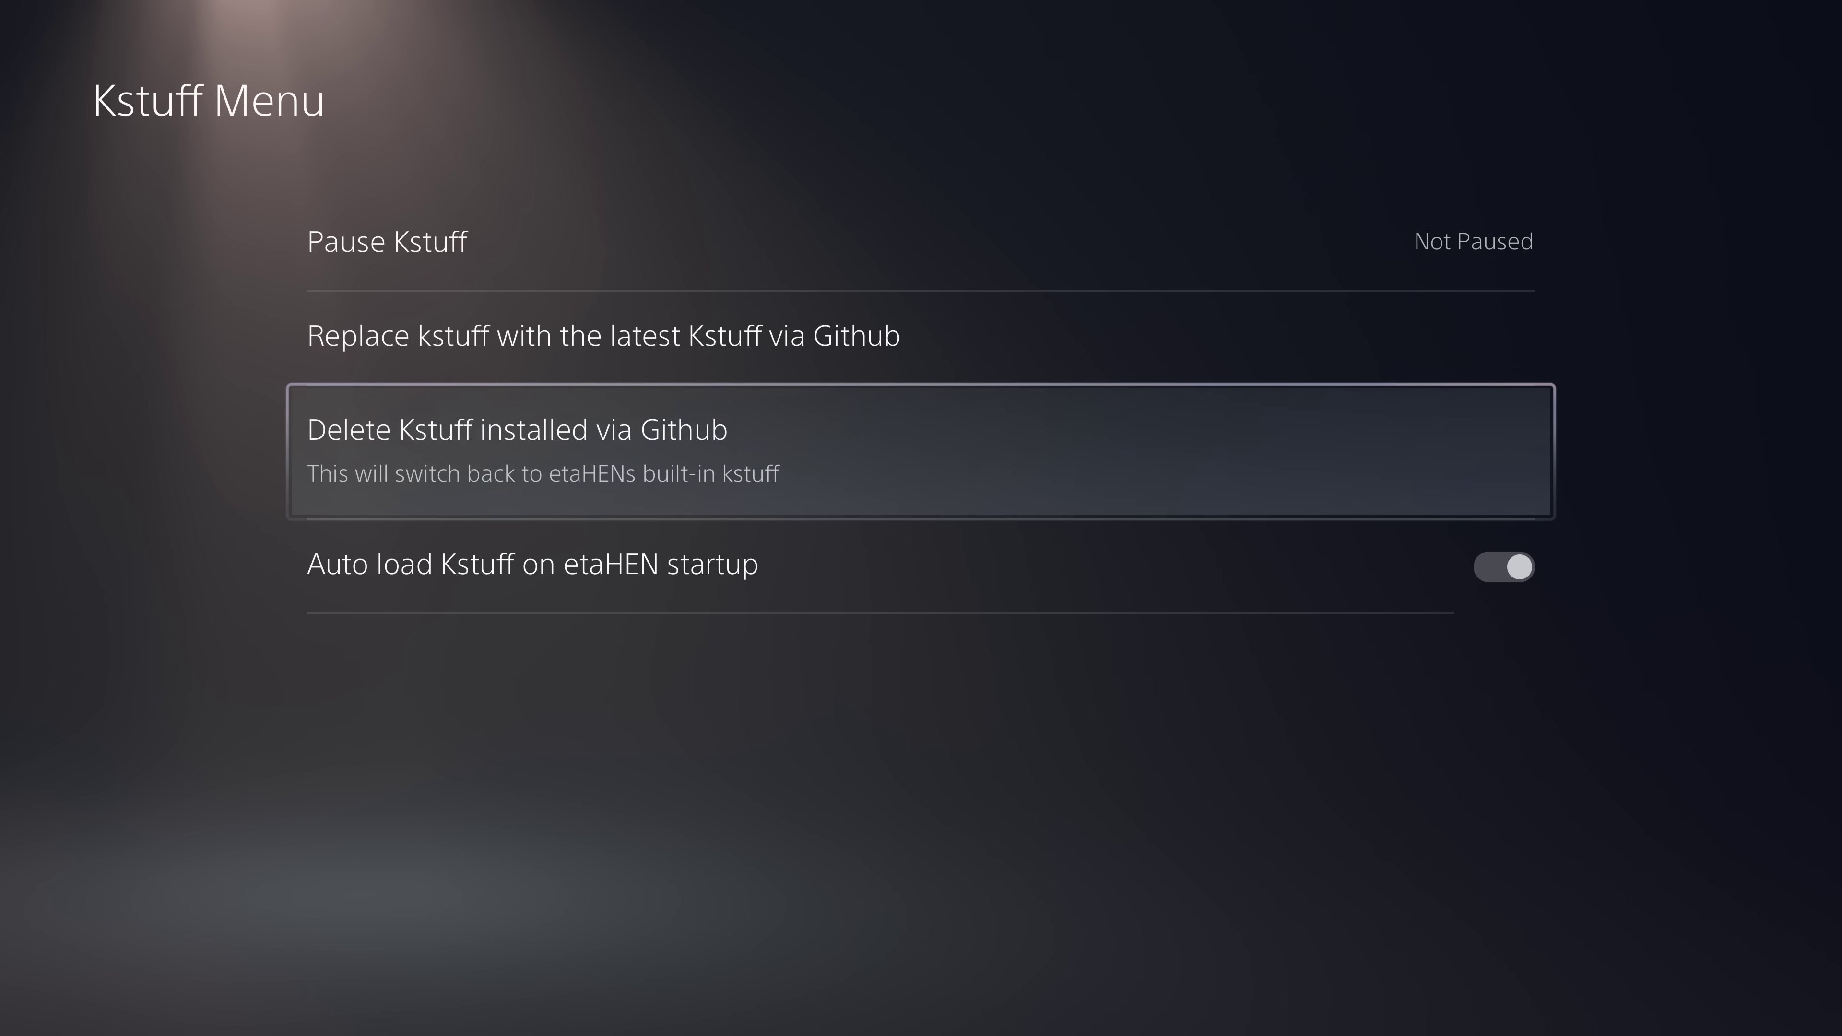
key(Down)
key(Up)
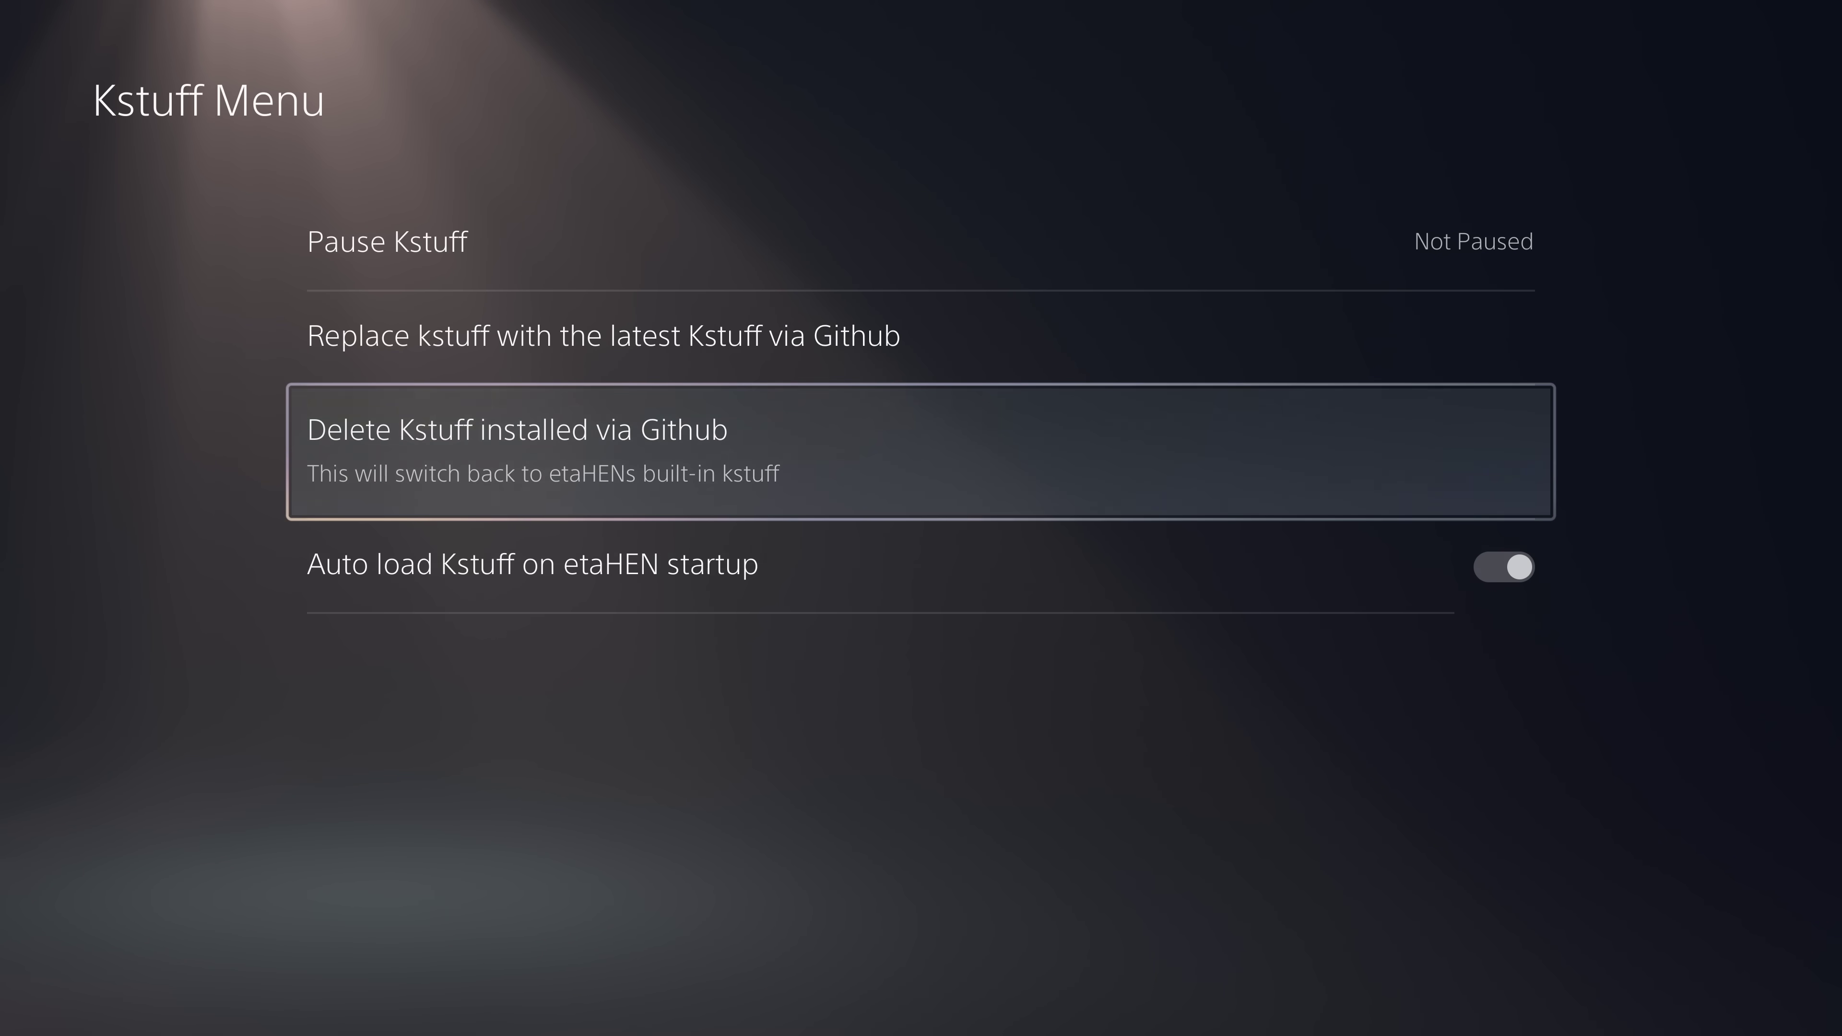
key(Down)
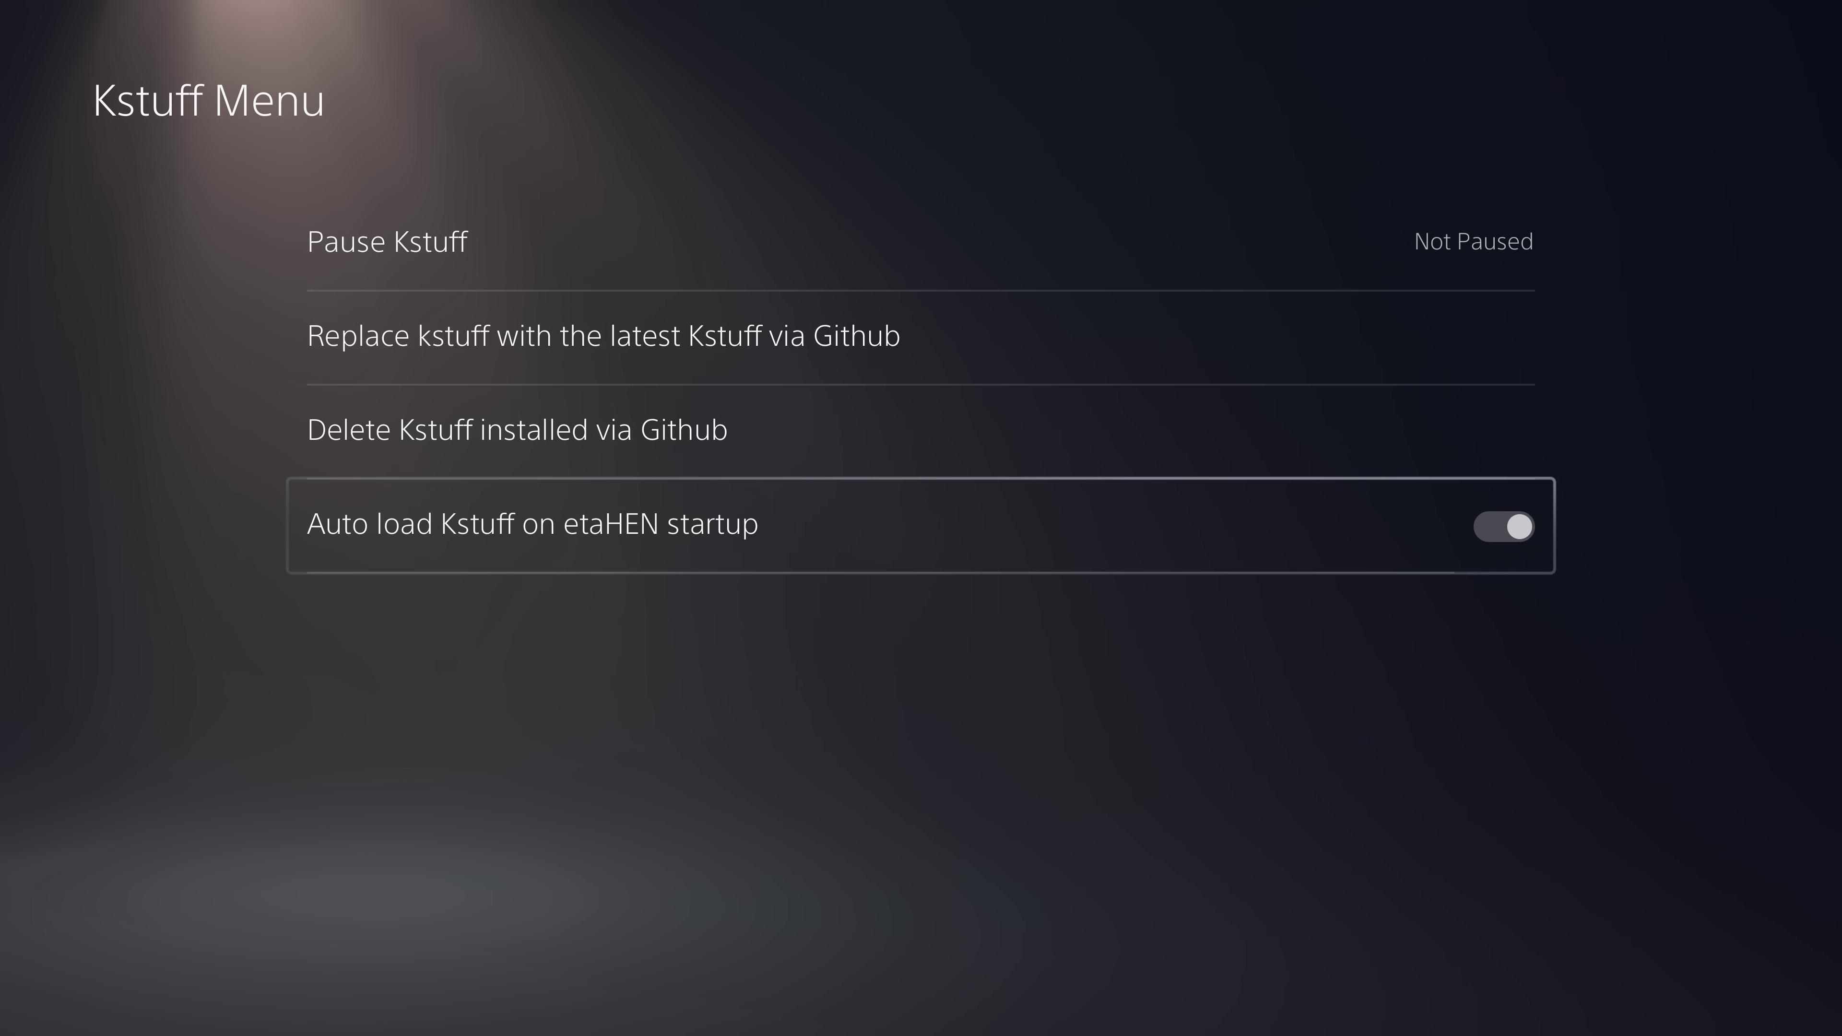
key(Escape)
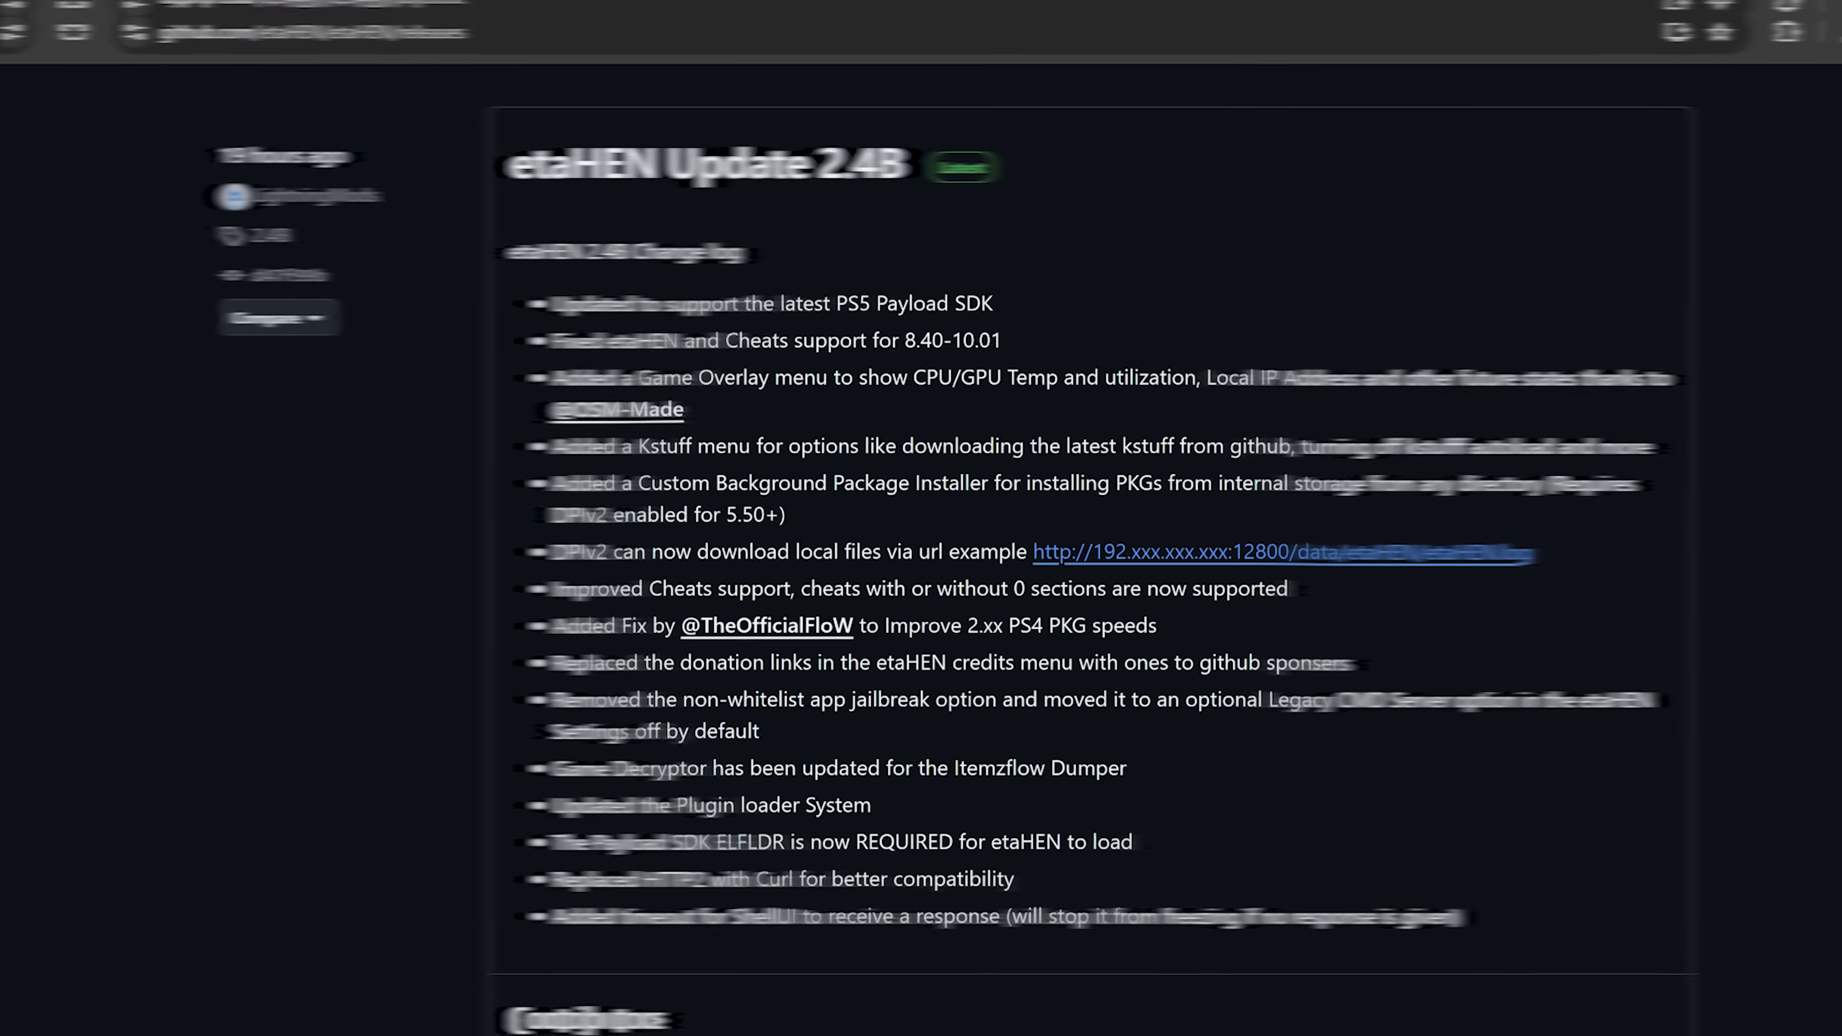
Highlight the DPIv2 local file download note in the browser, and enter the console address 192.168.137.43:12800 in a new Incognito window.
drag(548, 551, 1534, 560)
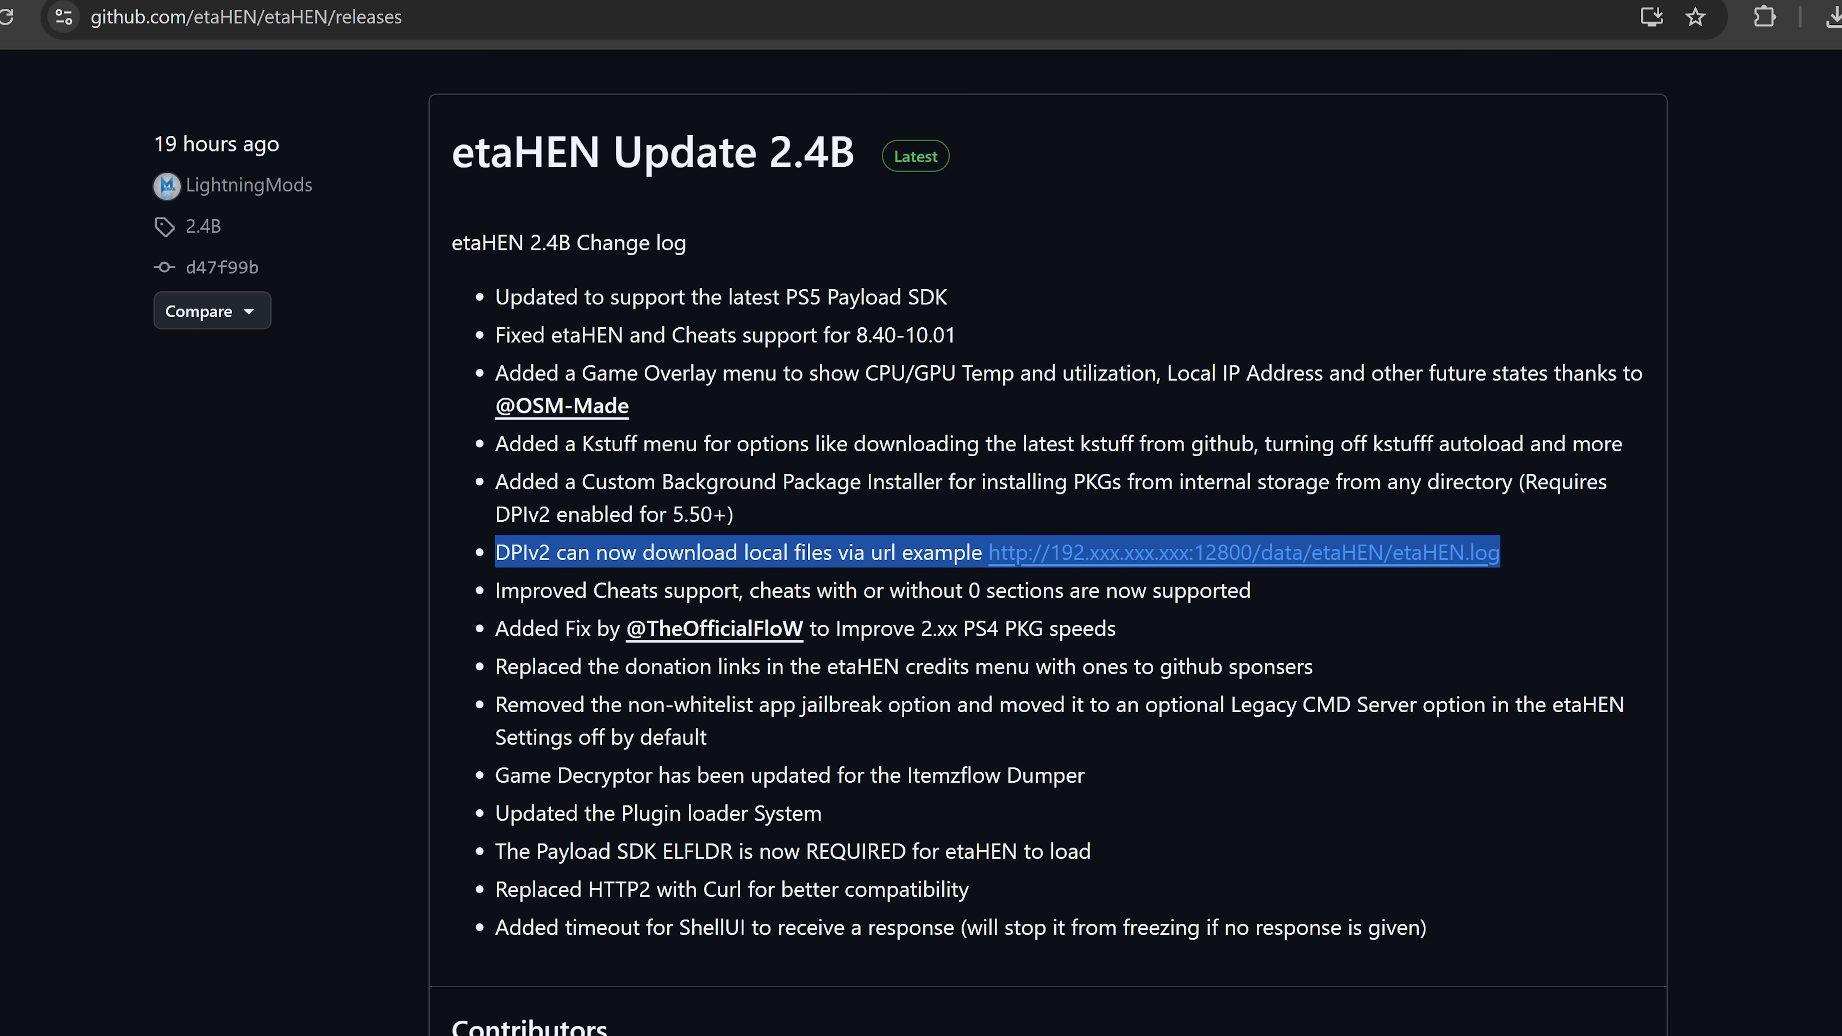
key(ctrl+shift+n)
text(192.168.137.43)
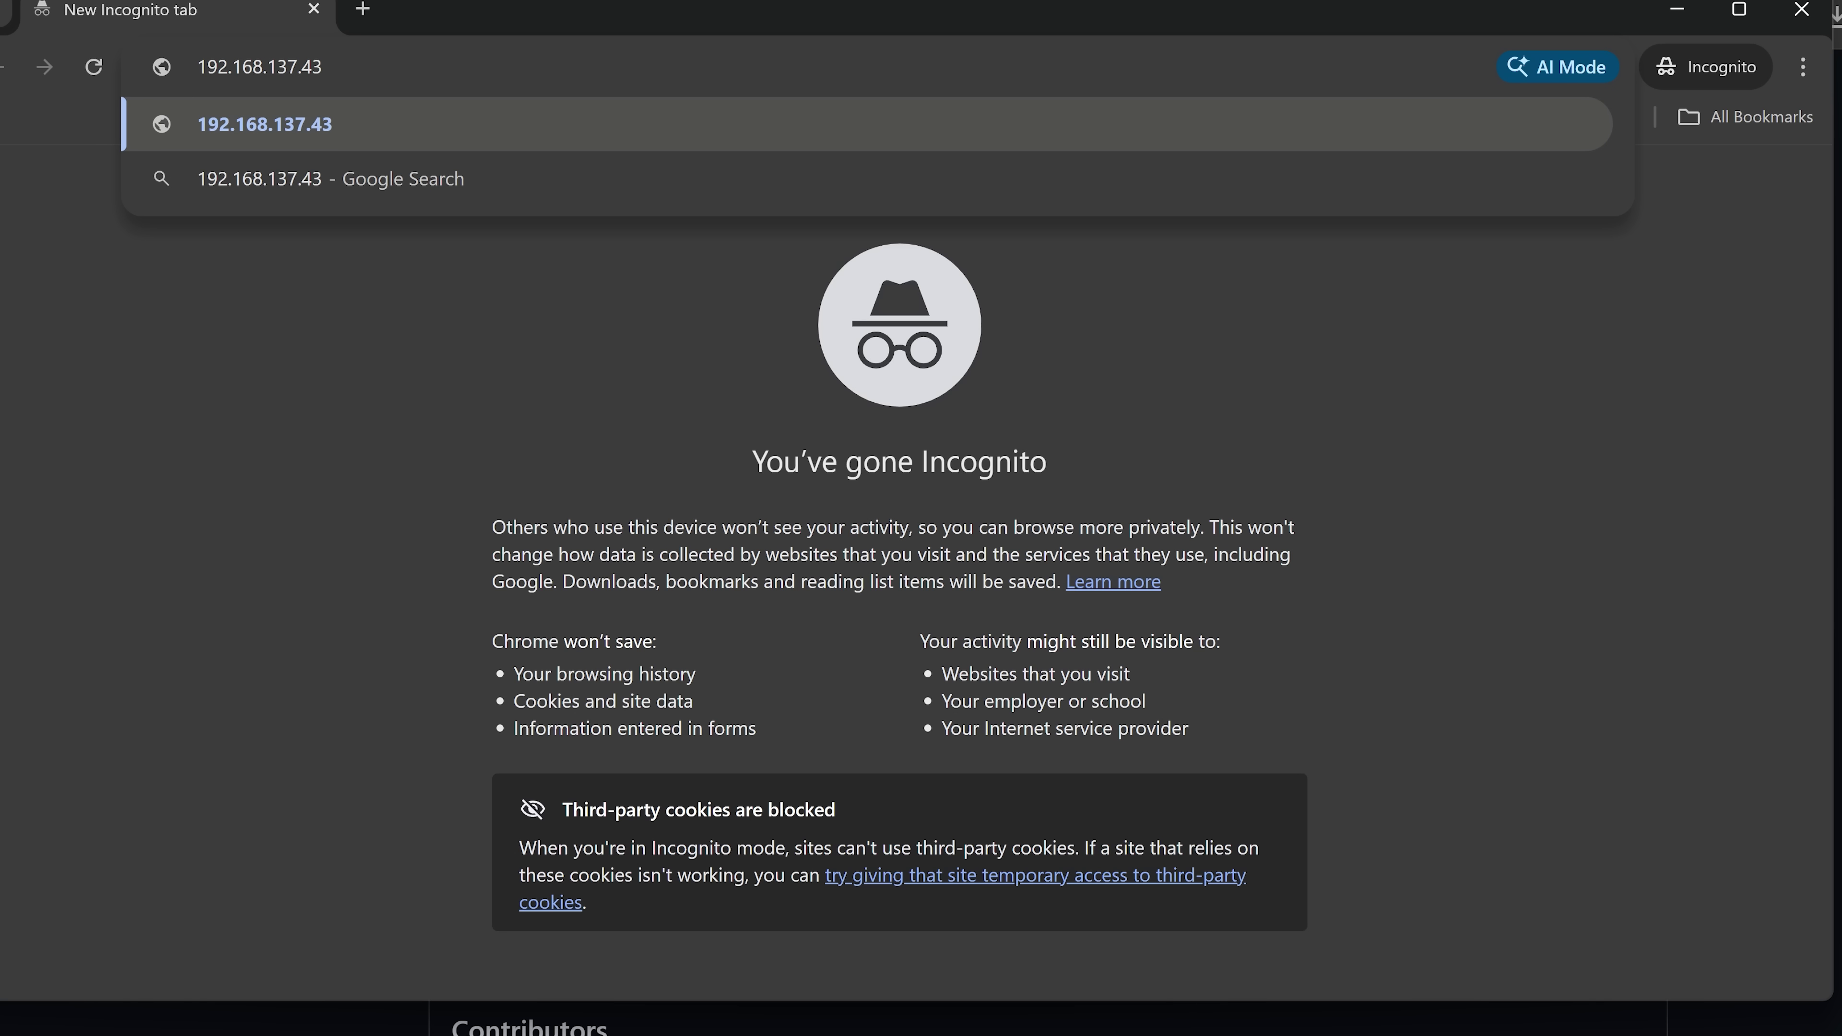
key(ctrl+a)
key(End)
key(ctrl+a)
key(End)
text(:12800)
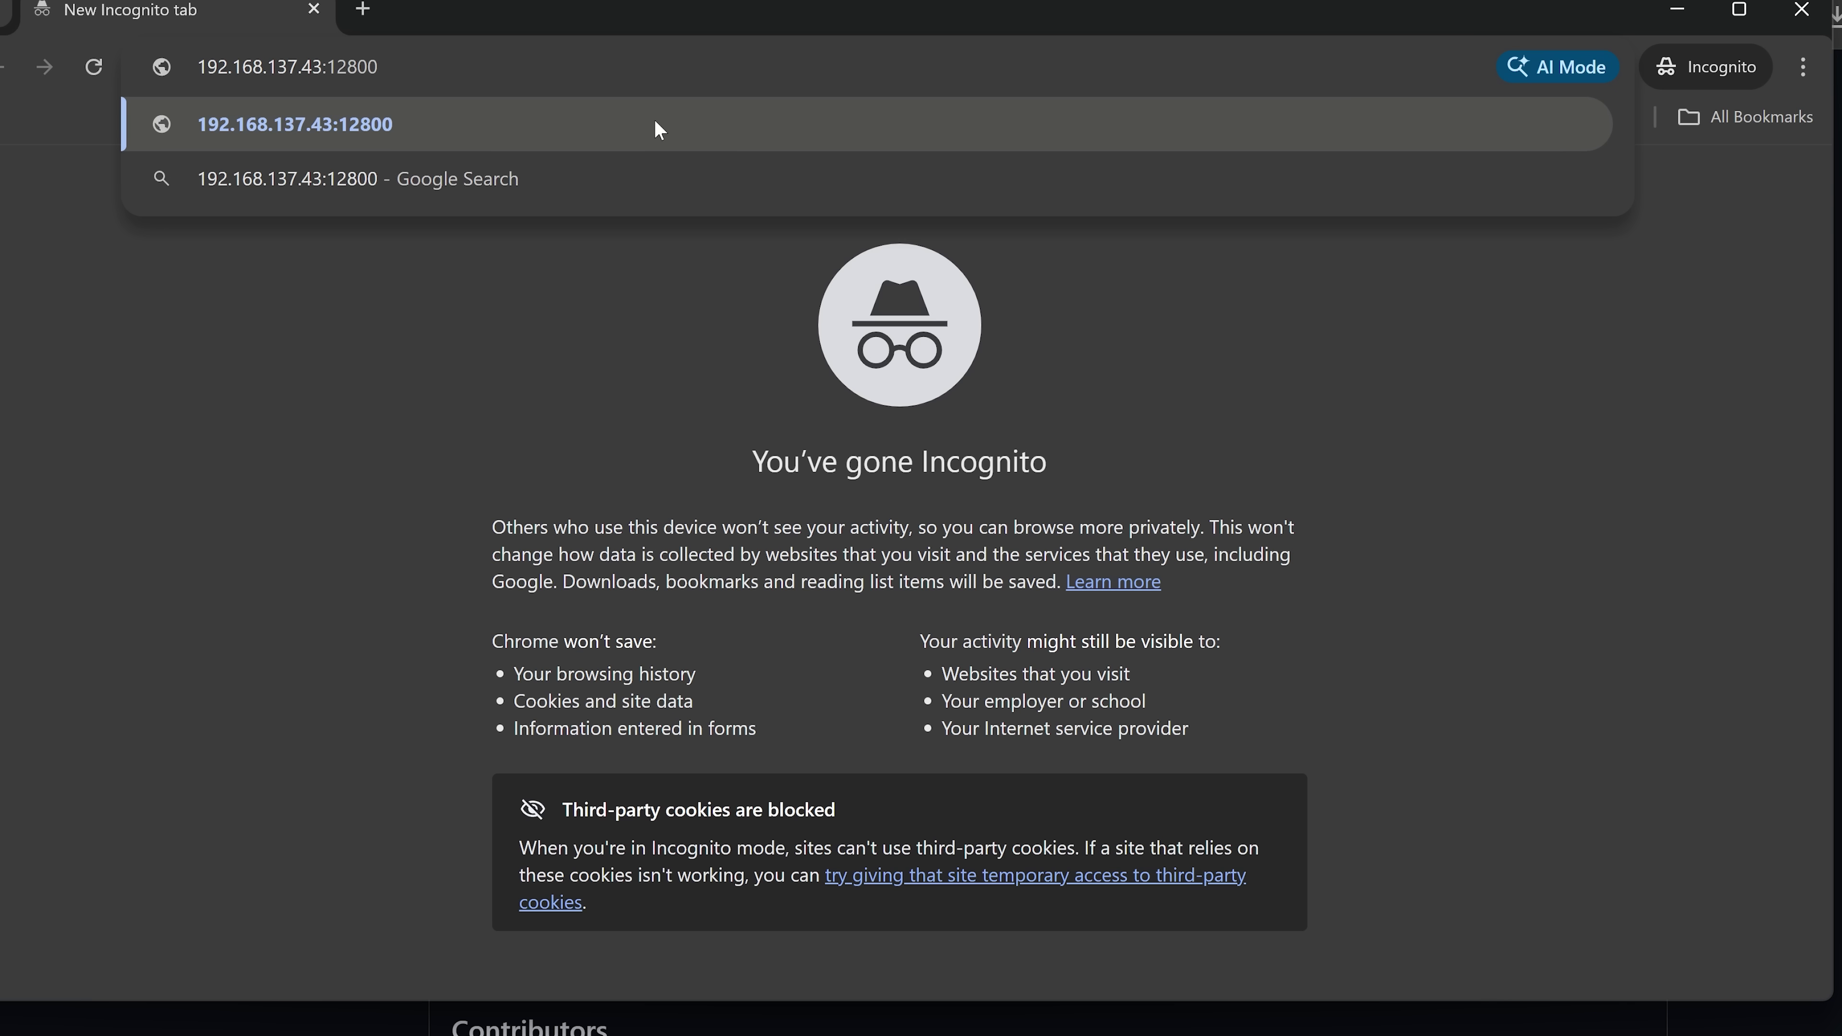
Complete the address with /data/etaHEN/assets/store.png to download the image, and inspect it enlarged in the photo viewer.
text(/)
text(data/et)
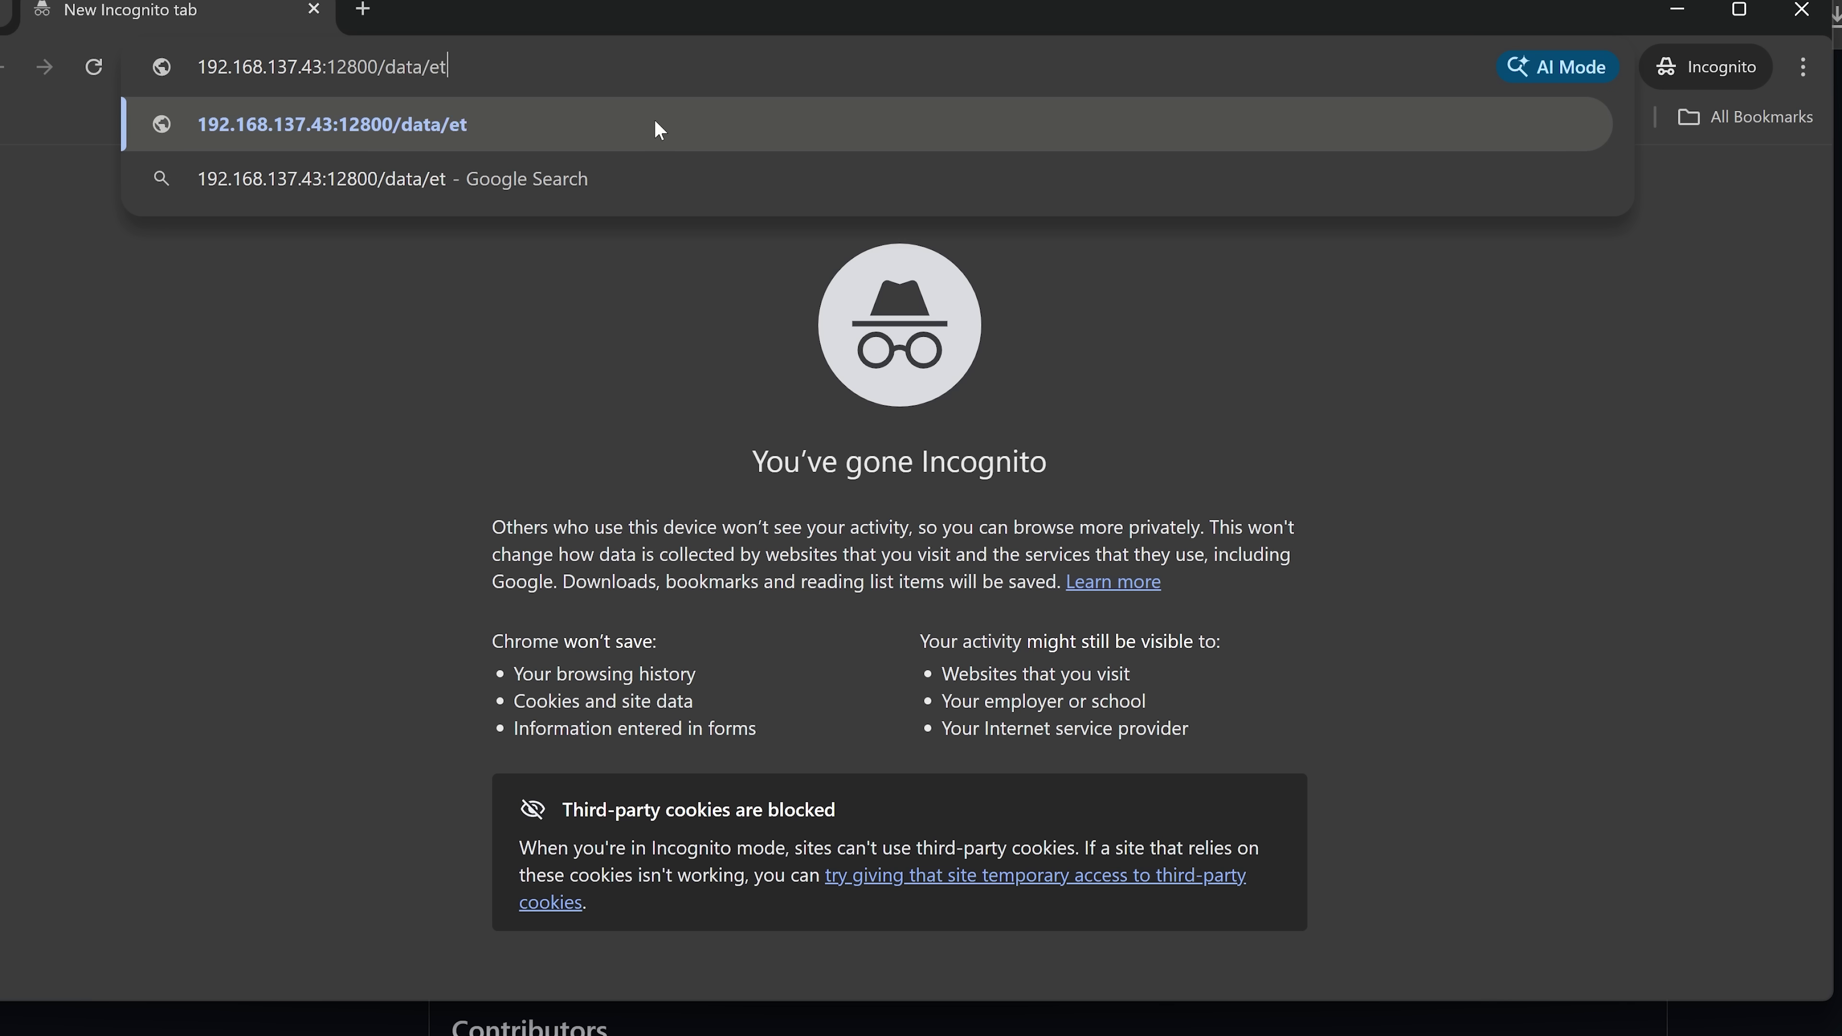
text(aHEN/ass)
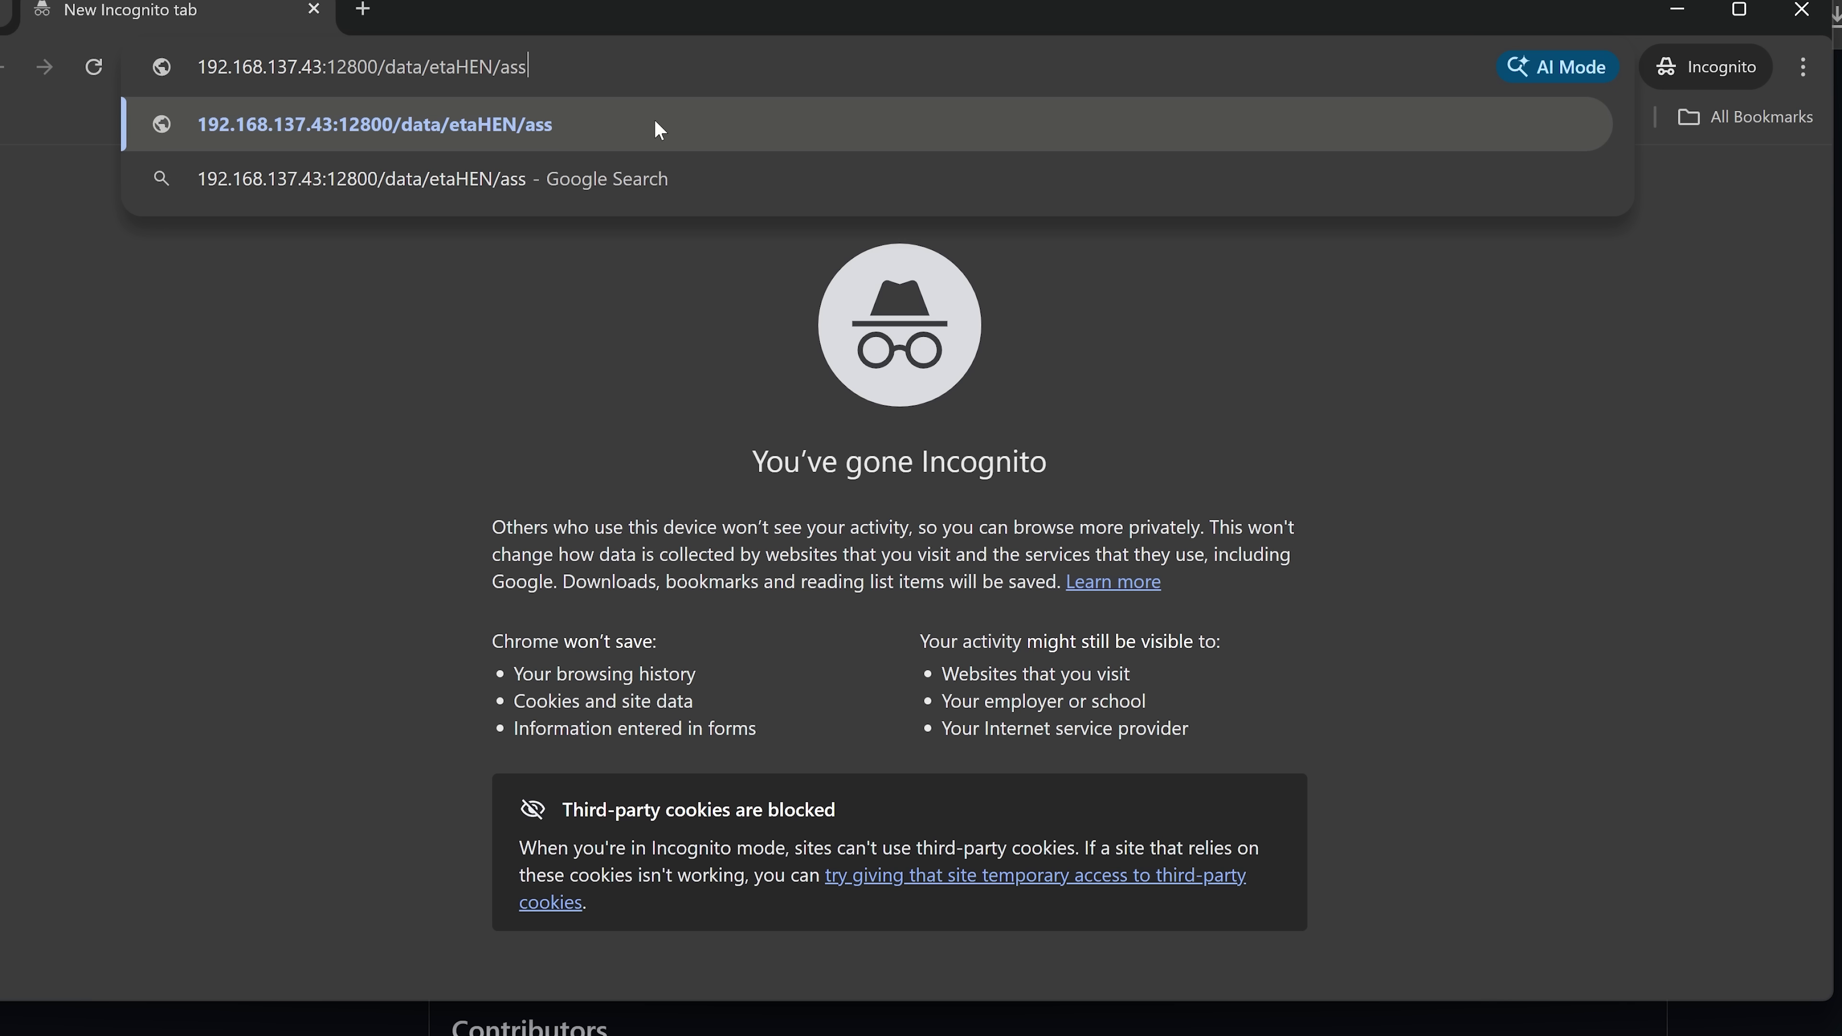
text(ets/store.pmn)
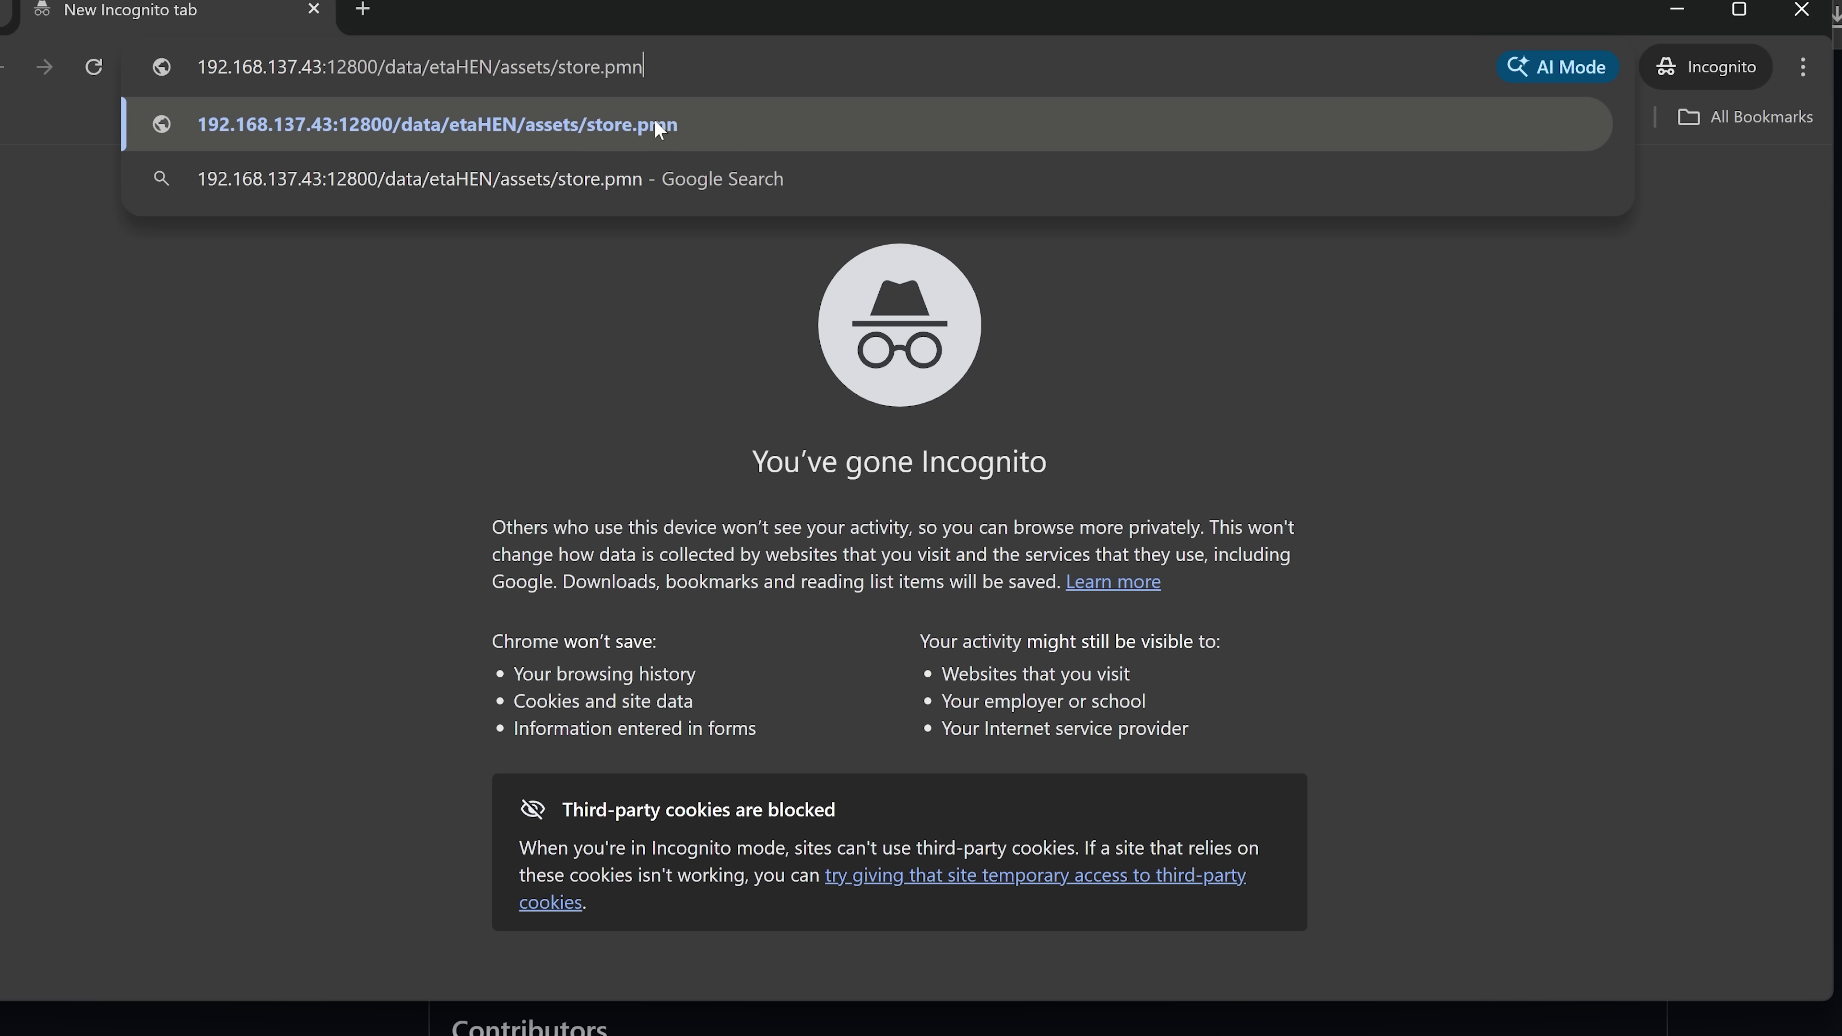
key(BackSpace)
key(BackSpace)
text(ng)
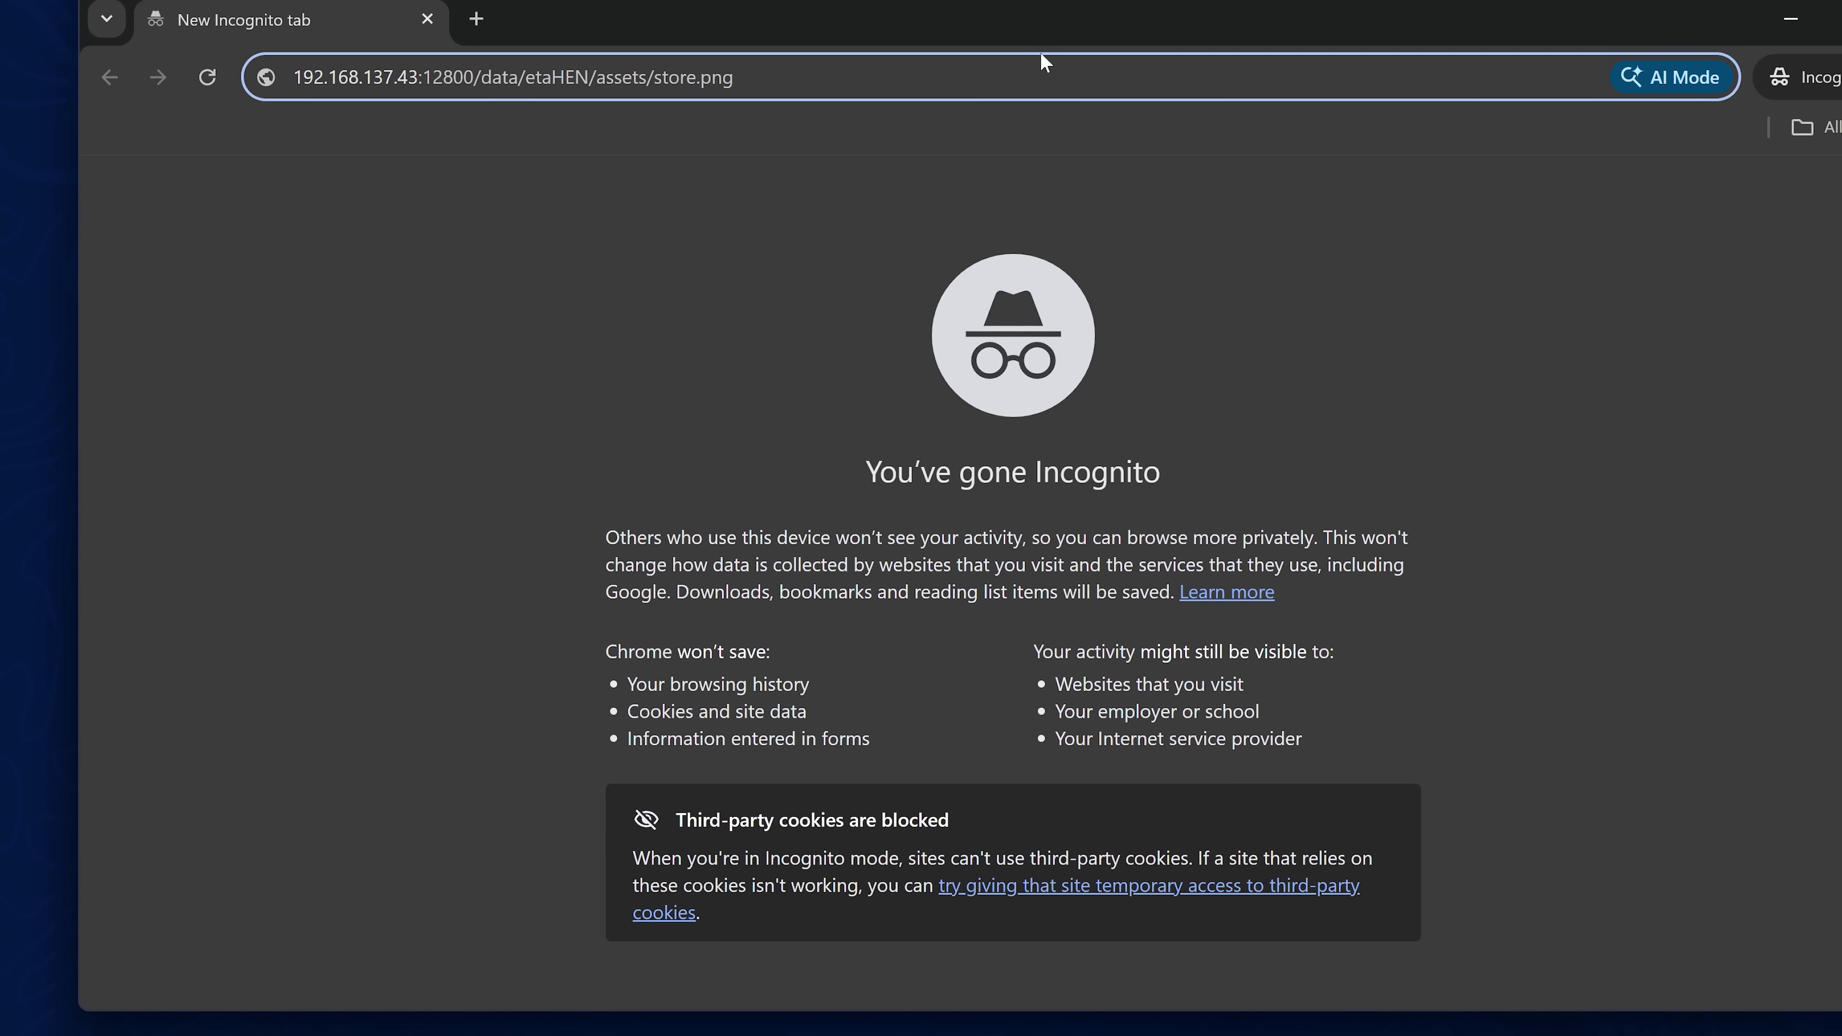
key(Return)
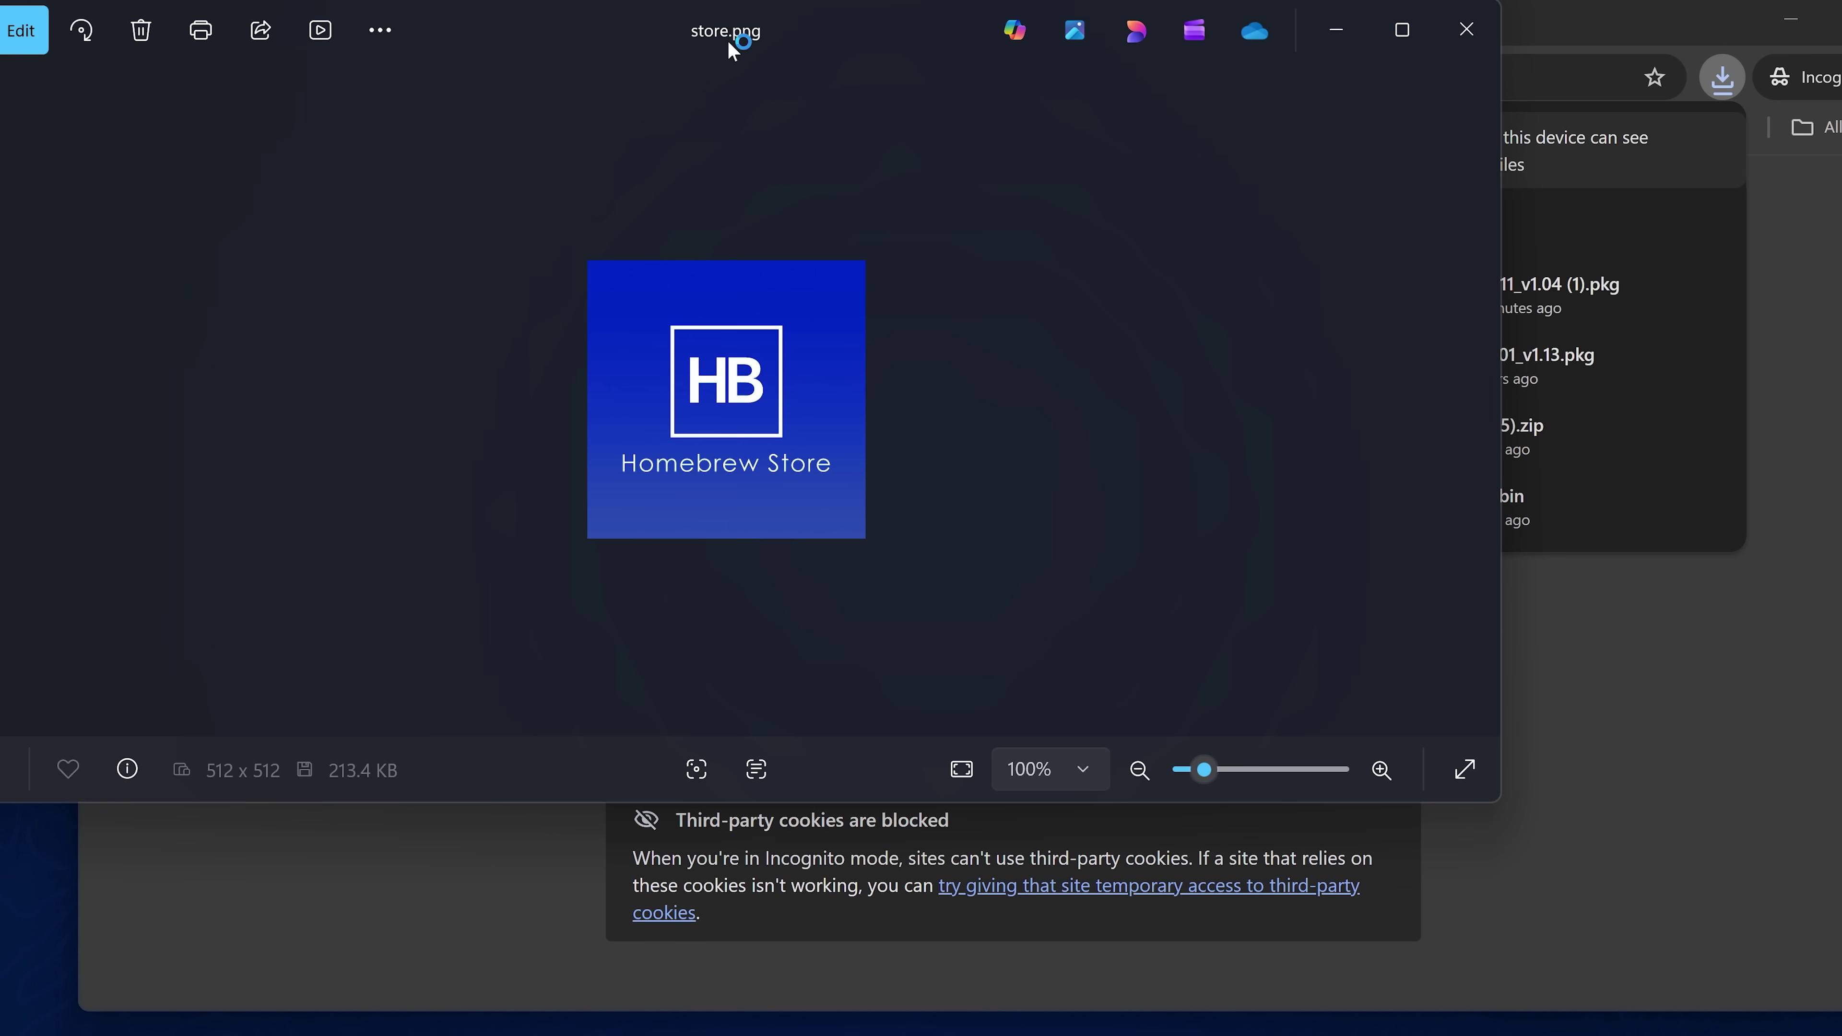
scroll(855, 375, up, 3)
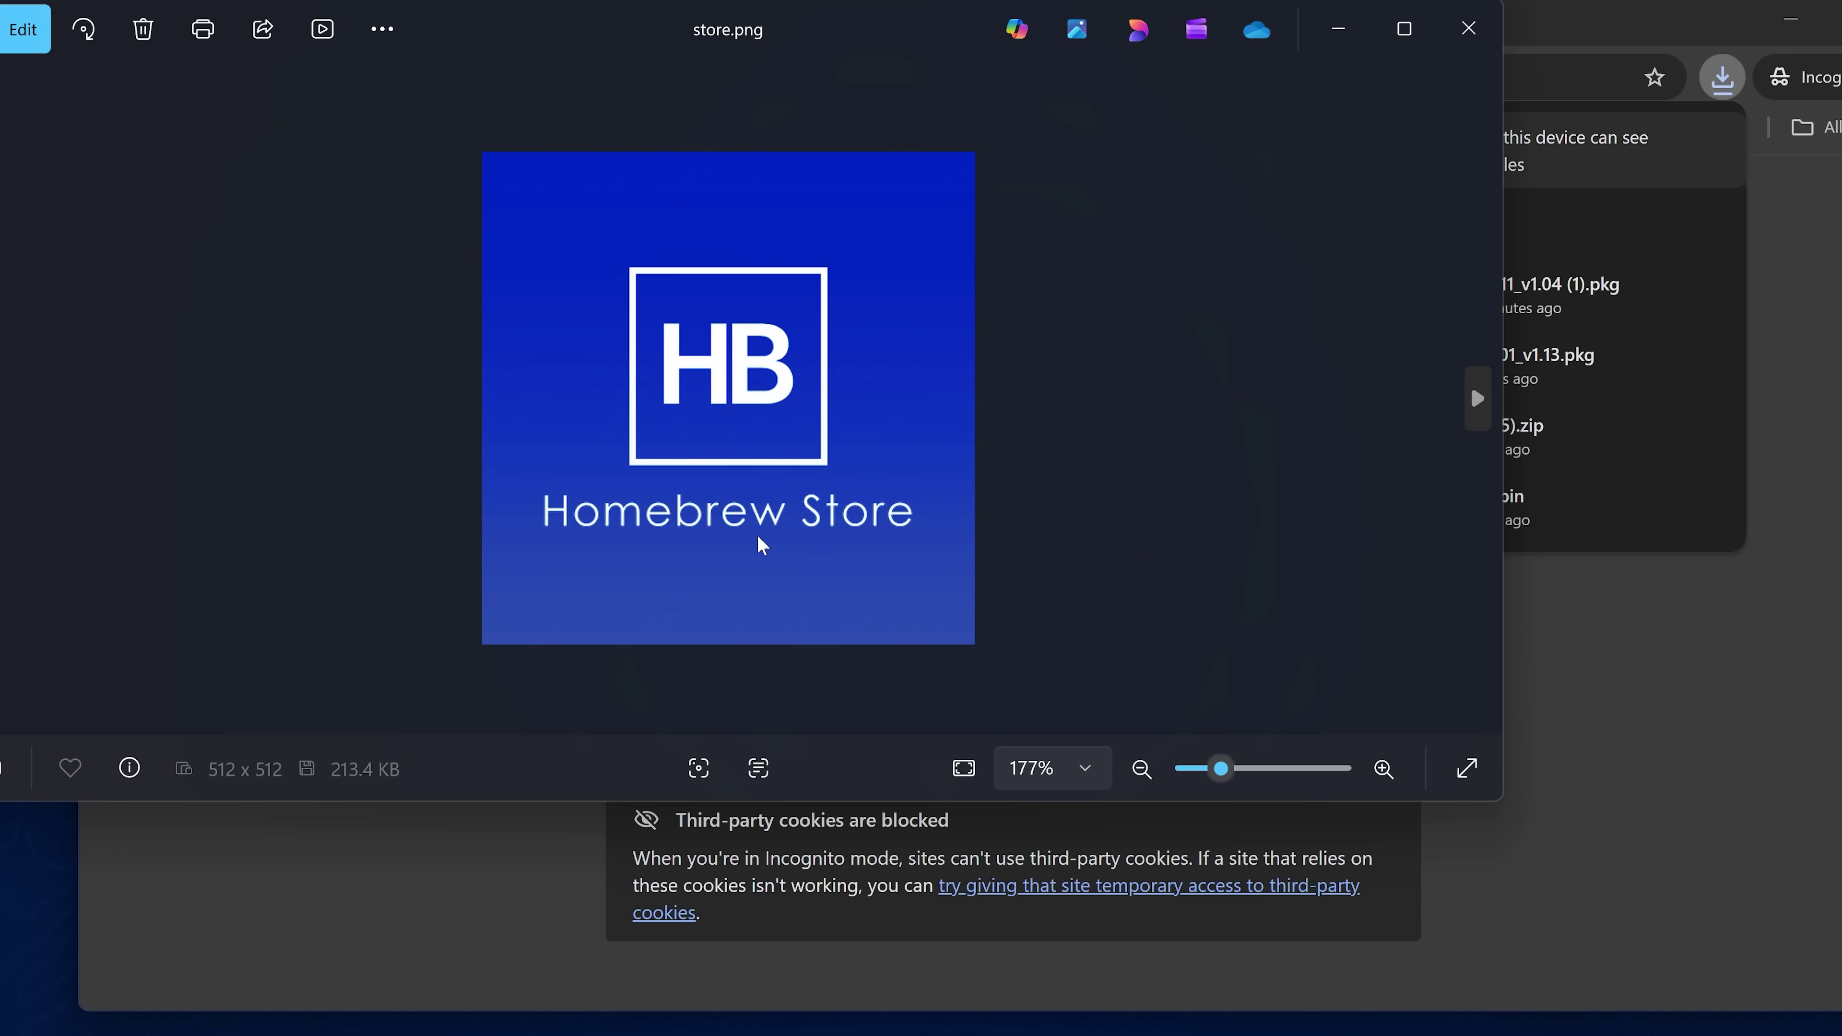
click(1469, 28)
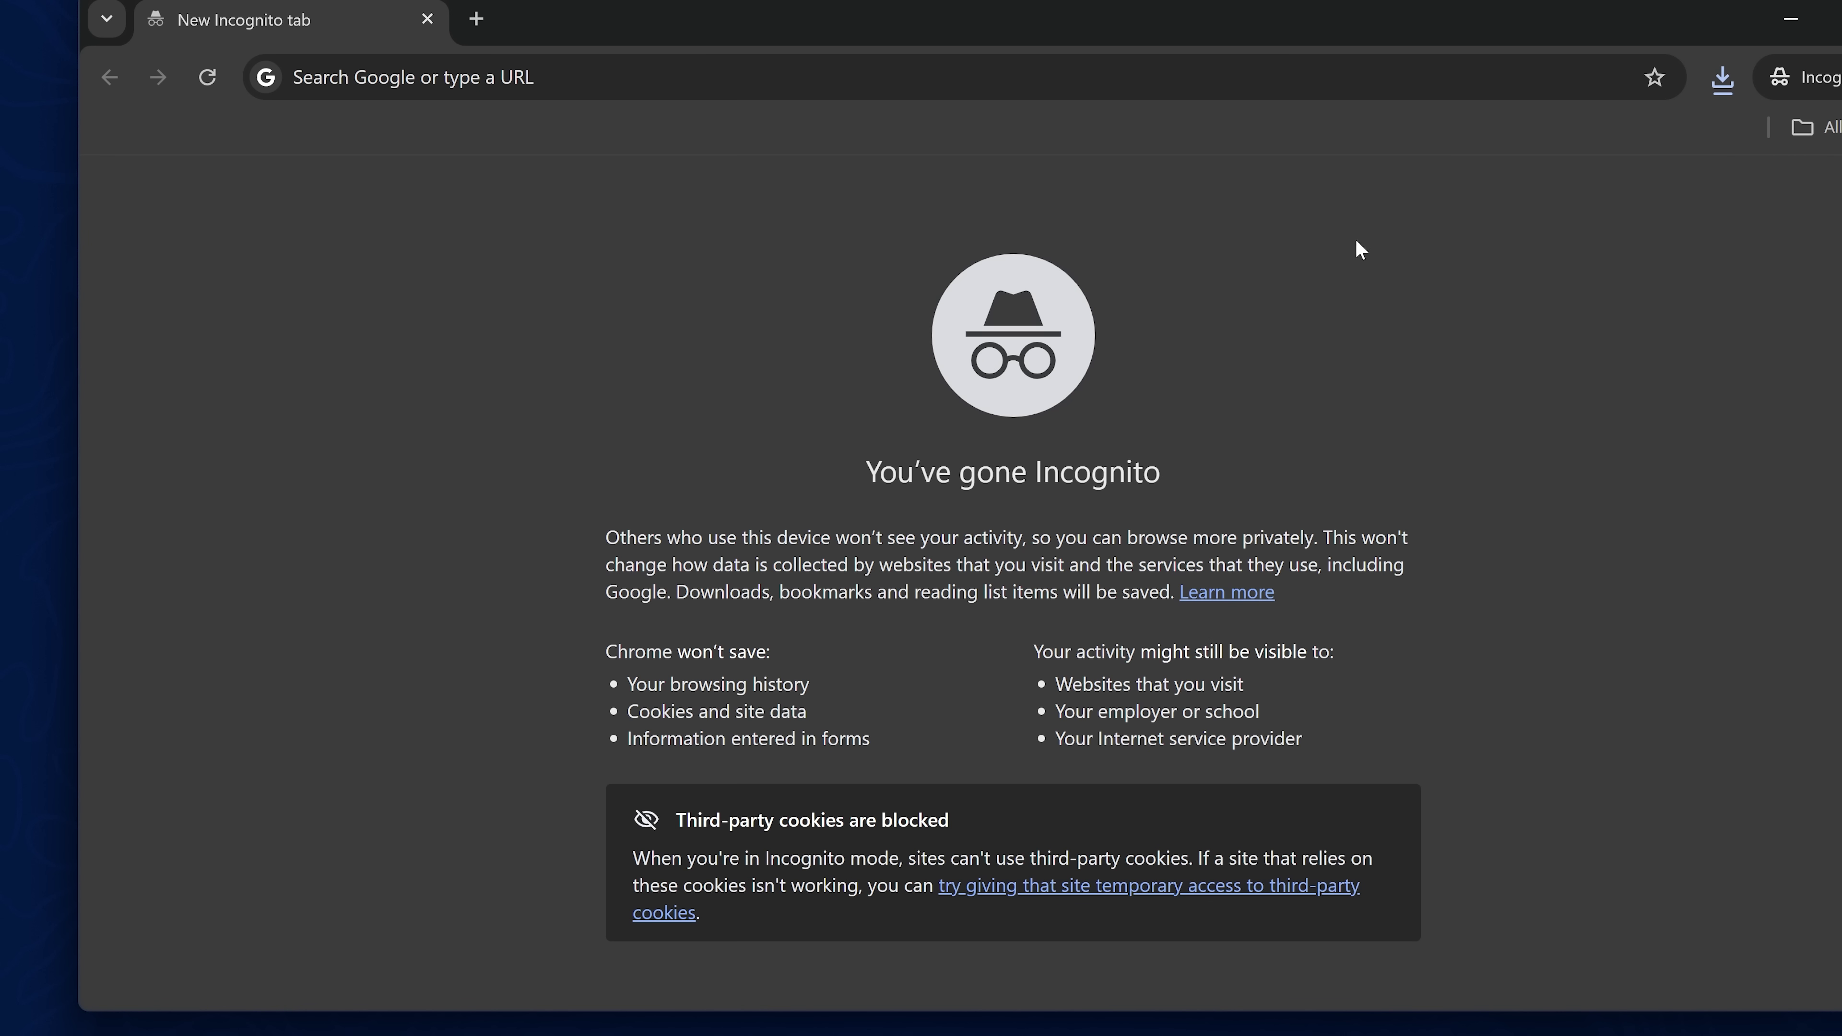
Show the desktop, place store.png beside the other files, and delete it from there.
key(super+d)
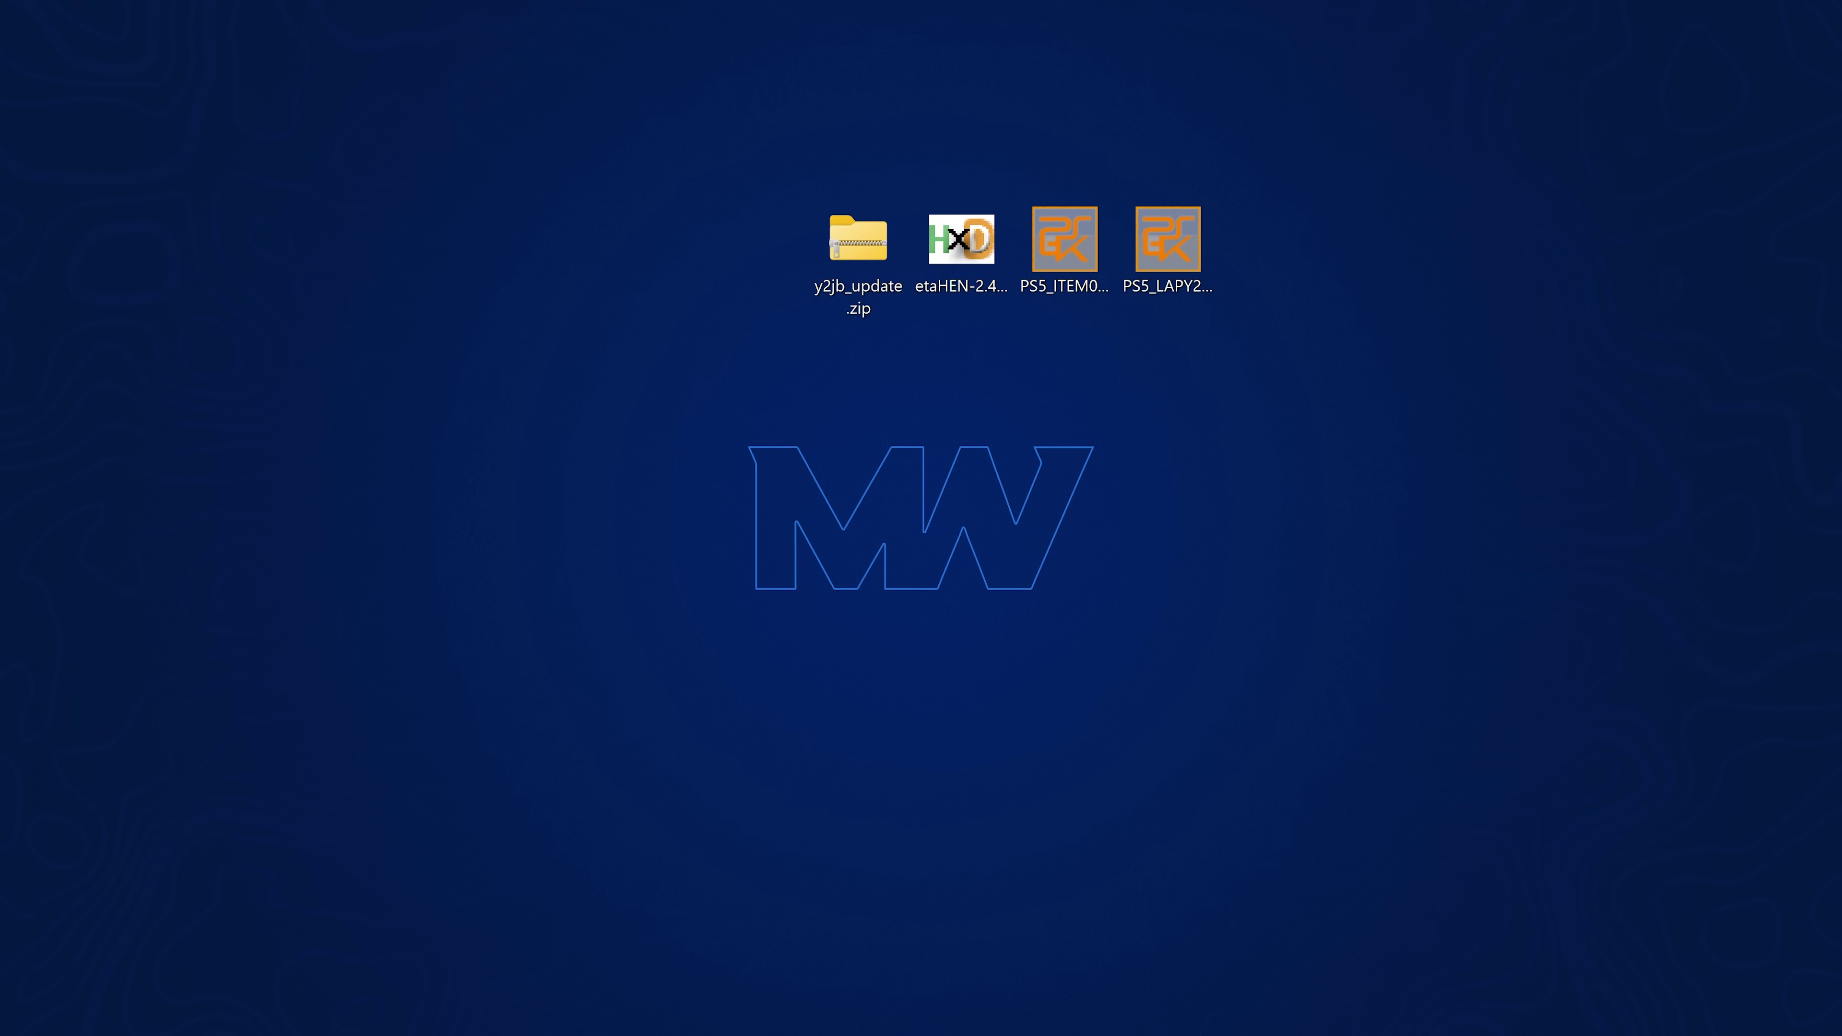
drag(799, 280, 754, 243)
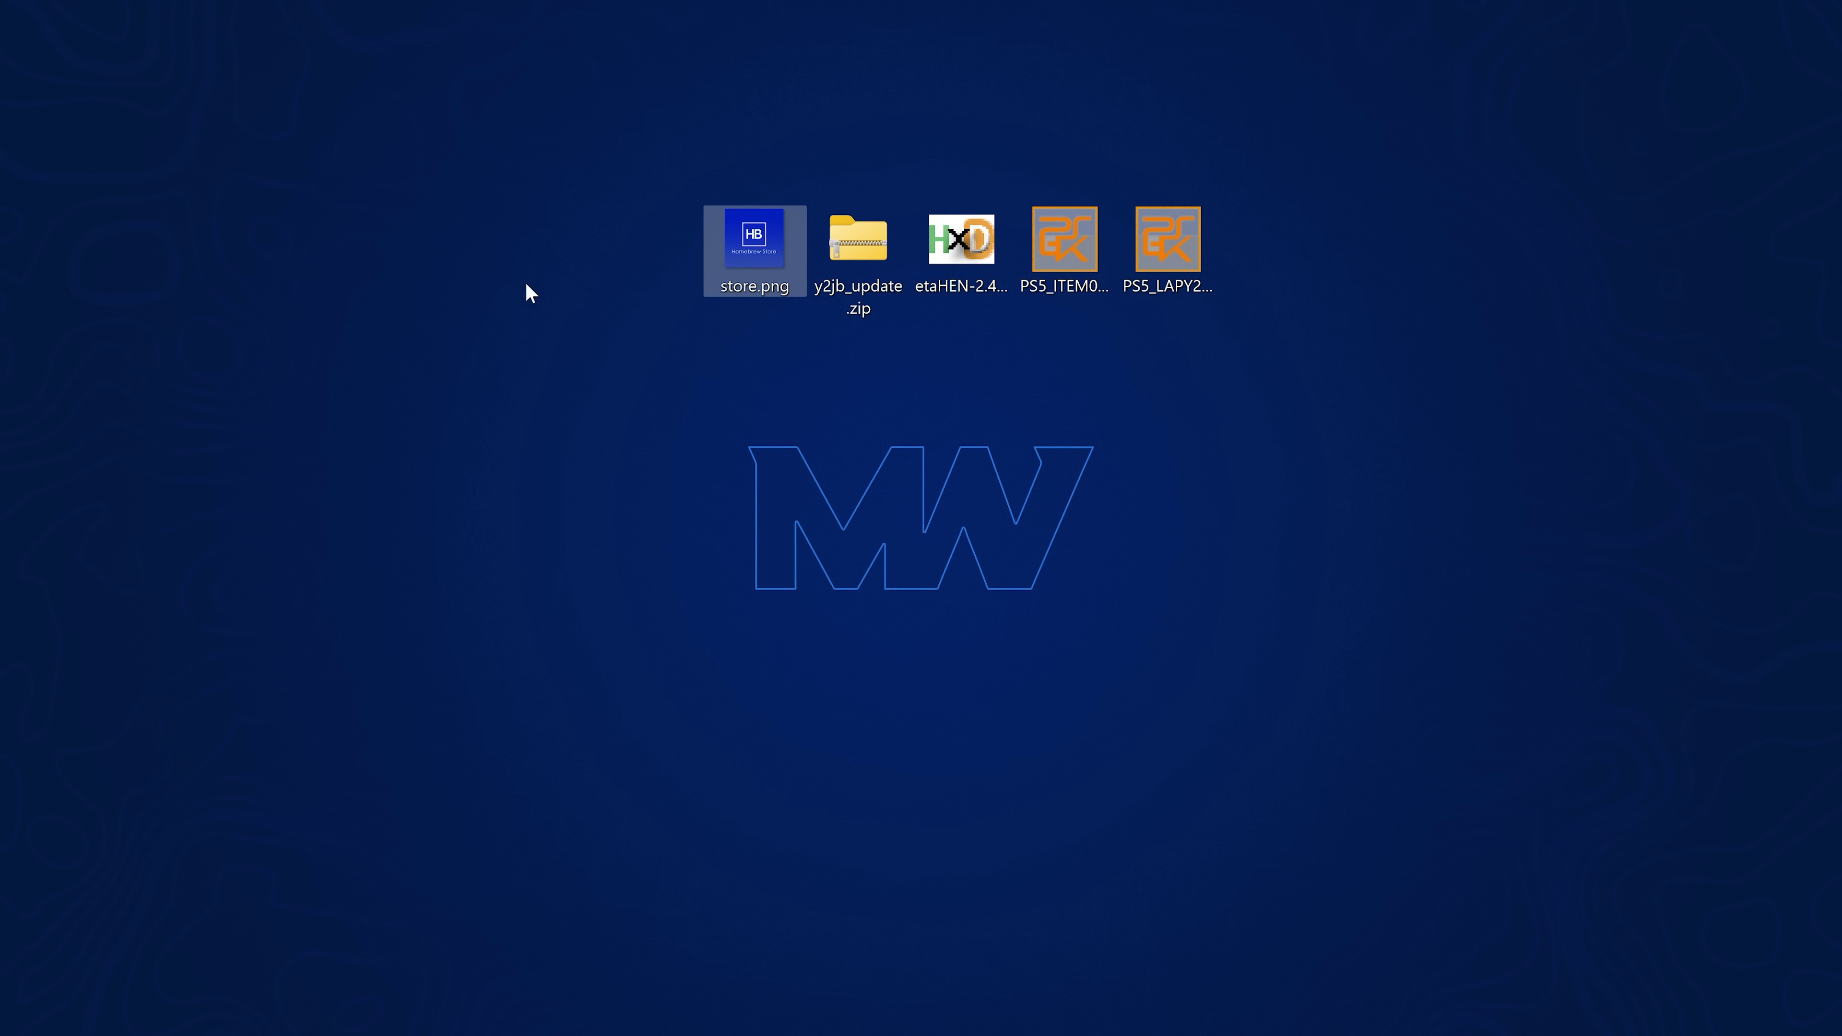
drag(645, 107, 789, 400)
drag(731, 180, 839, 523)
drag(647, 61, 761, 469)
drag(700, 86, 773, 348)
drag(731, 88, 725, 362)
key(Delete)
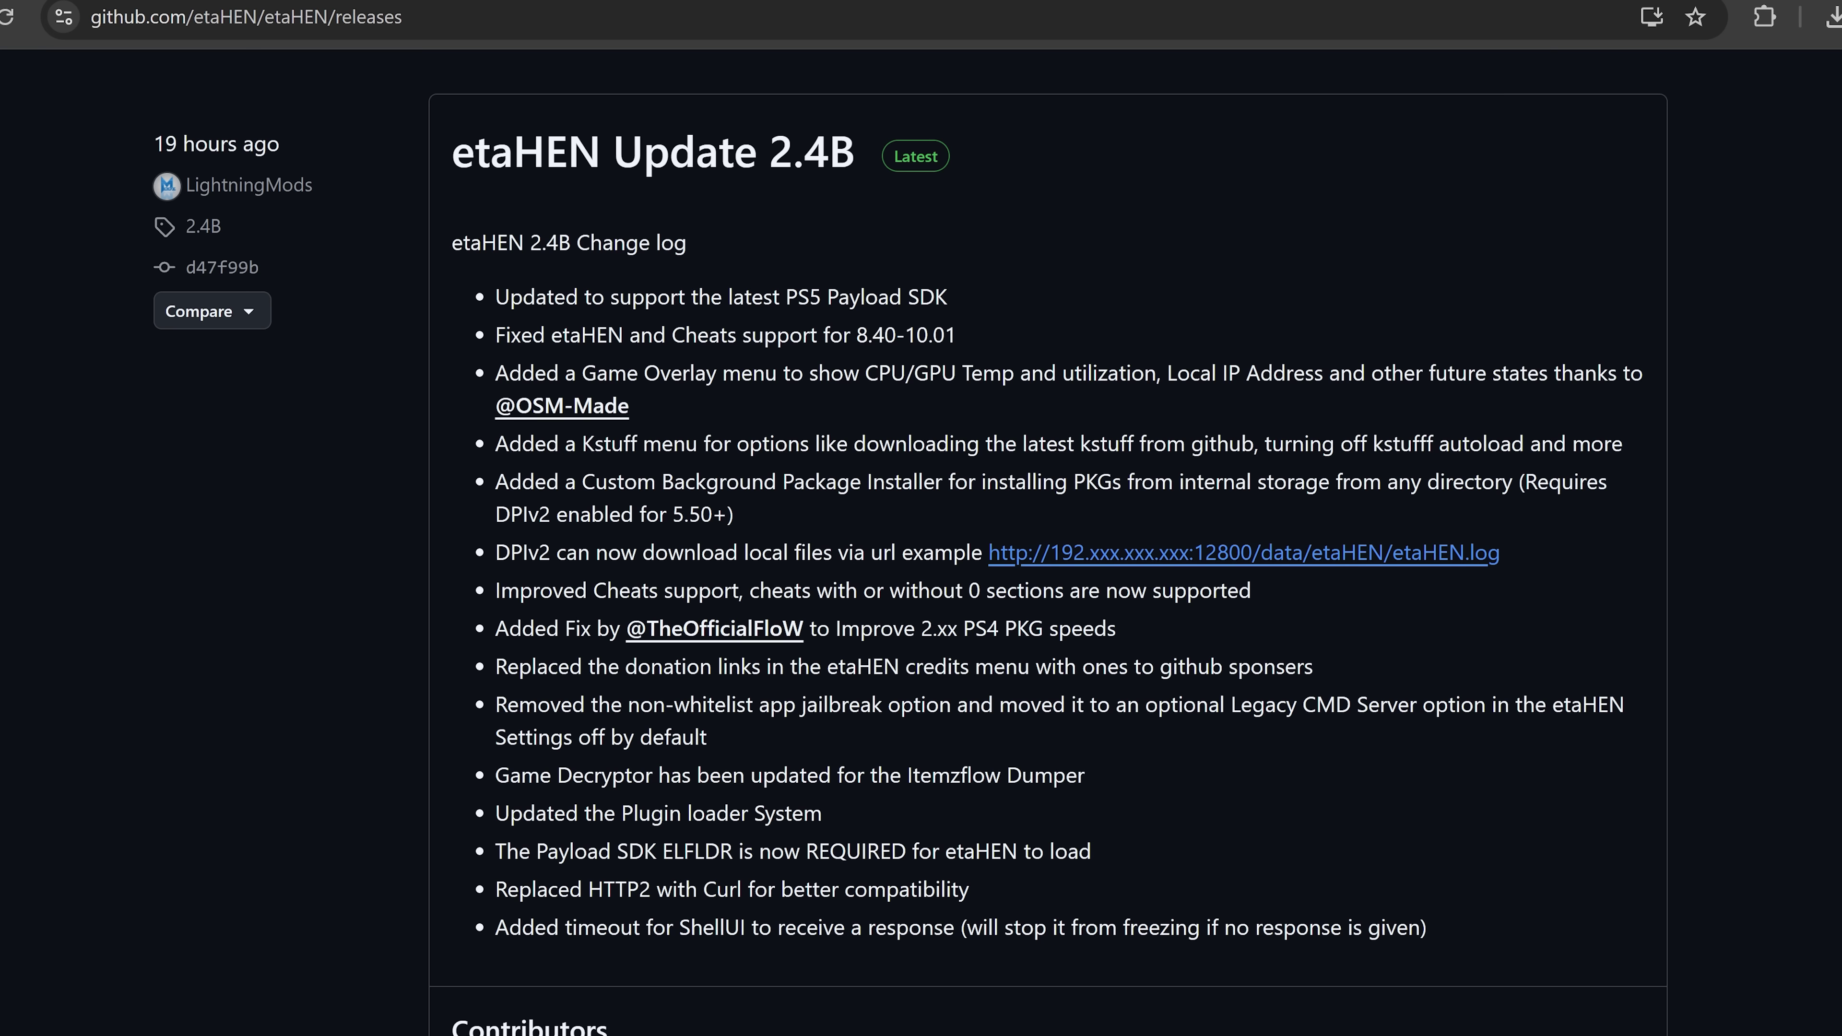
Highlight the PS5 Payload SDK, cheats support, 2.xx PS4 PKG speed and Game Decryptor entries in the etaHEN 2.4B change log.
drag(496, 298, 947, 297)
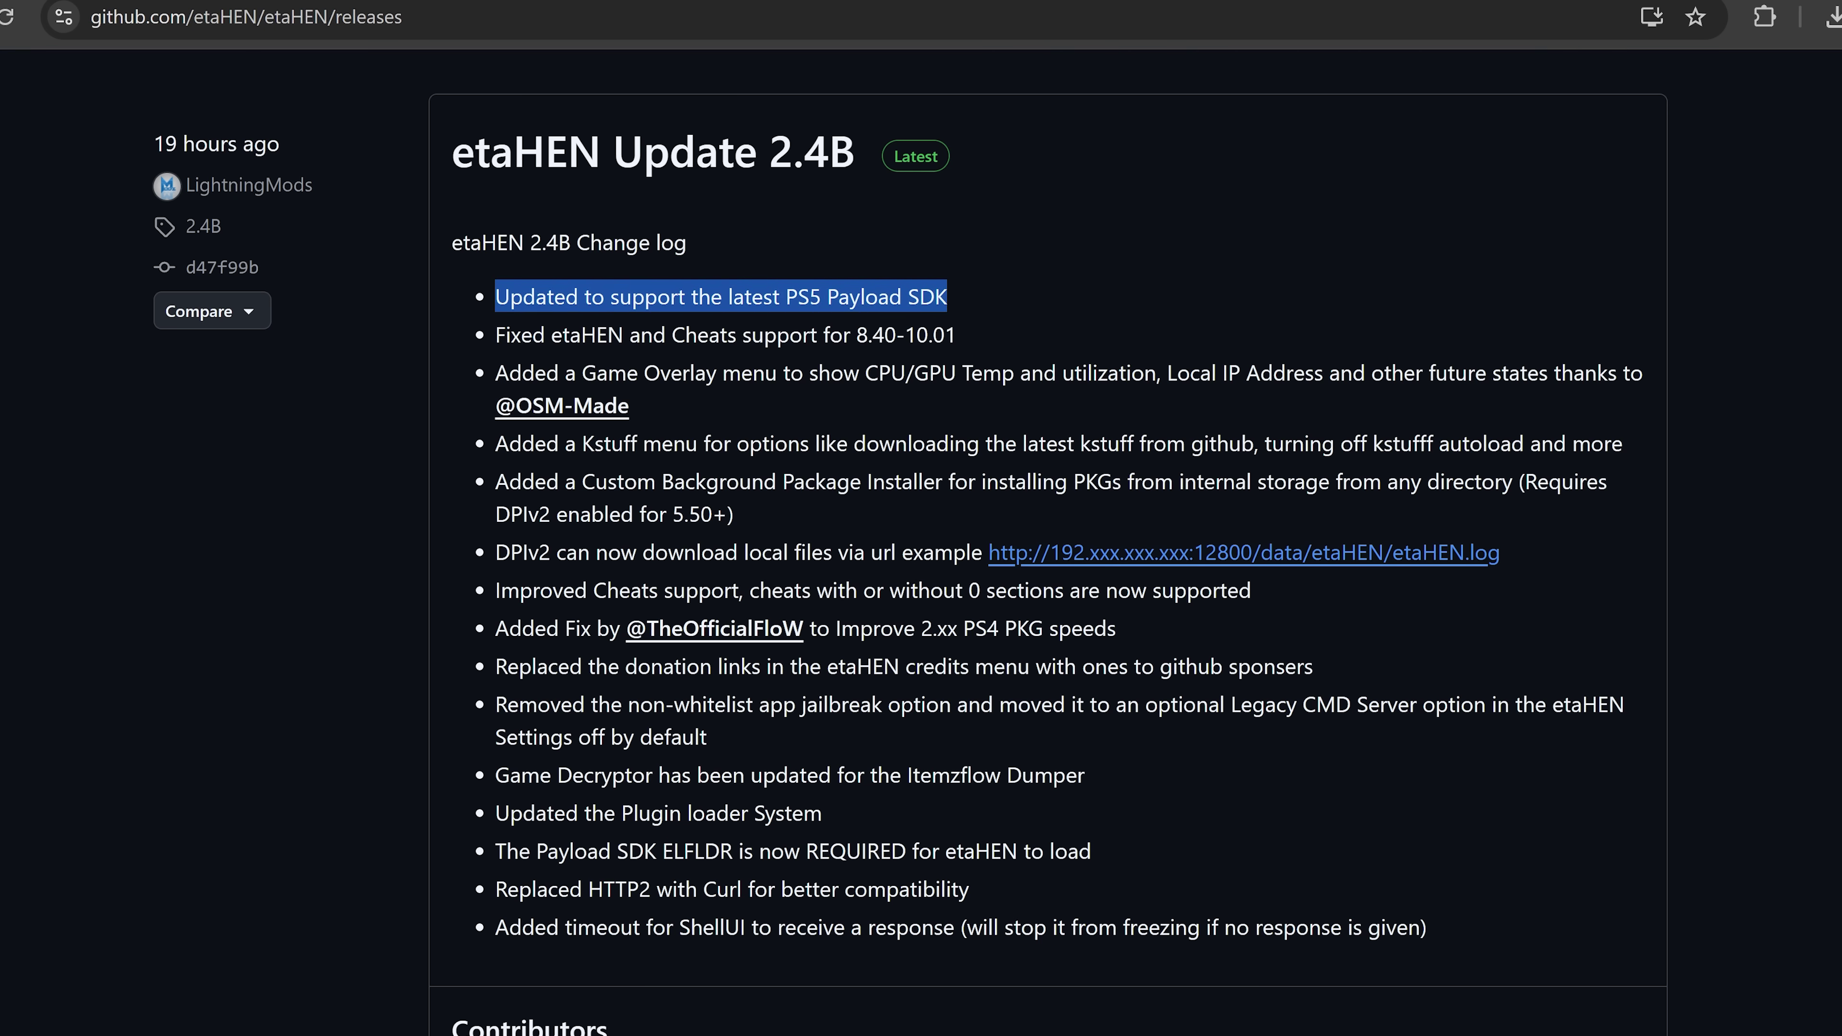
drag(502, 590, 1295, 595)
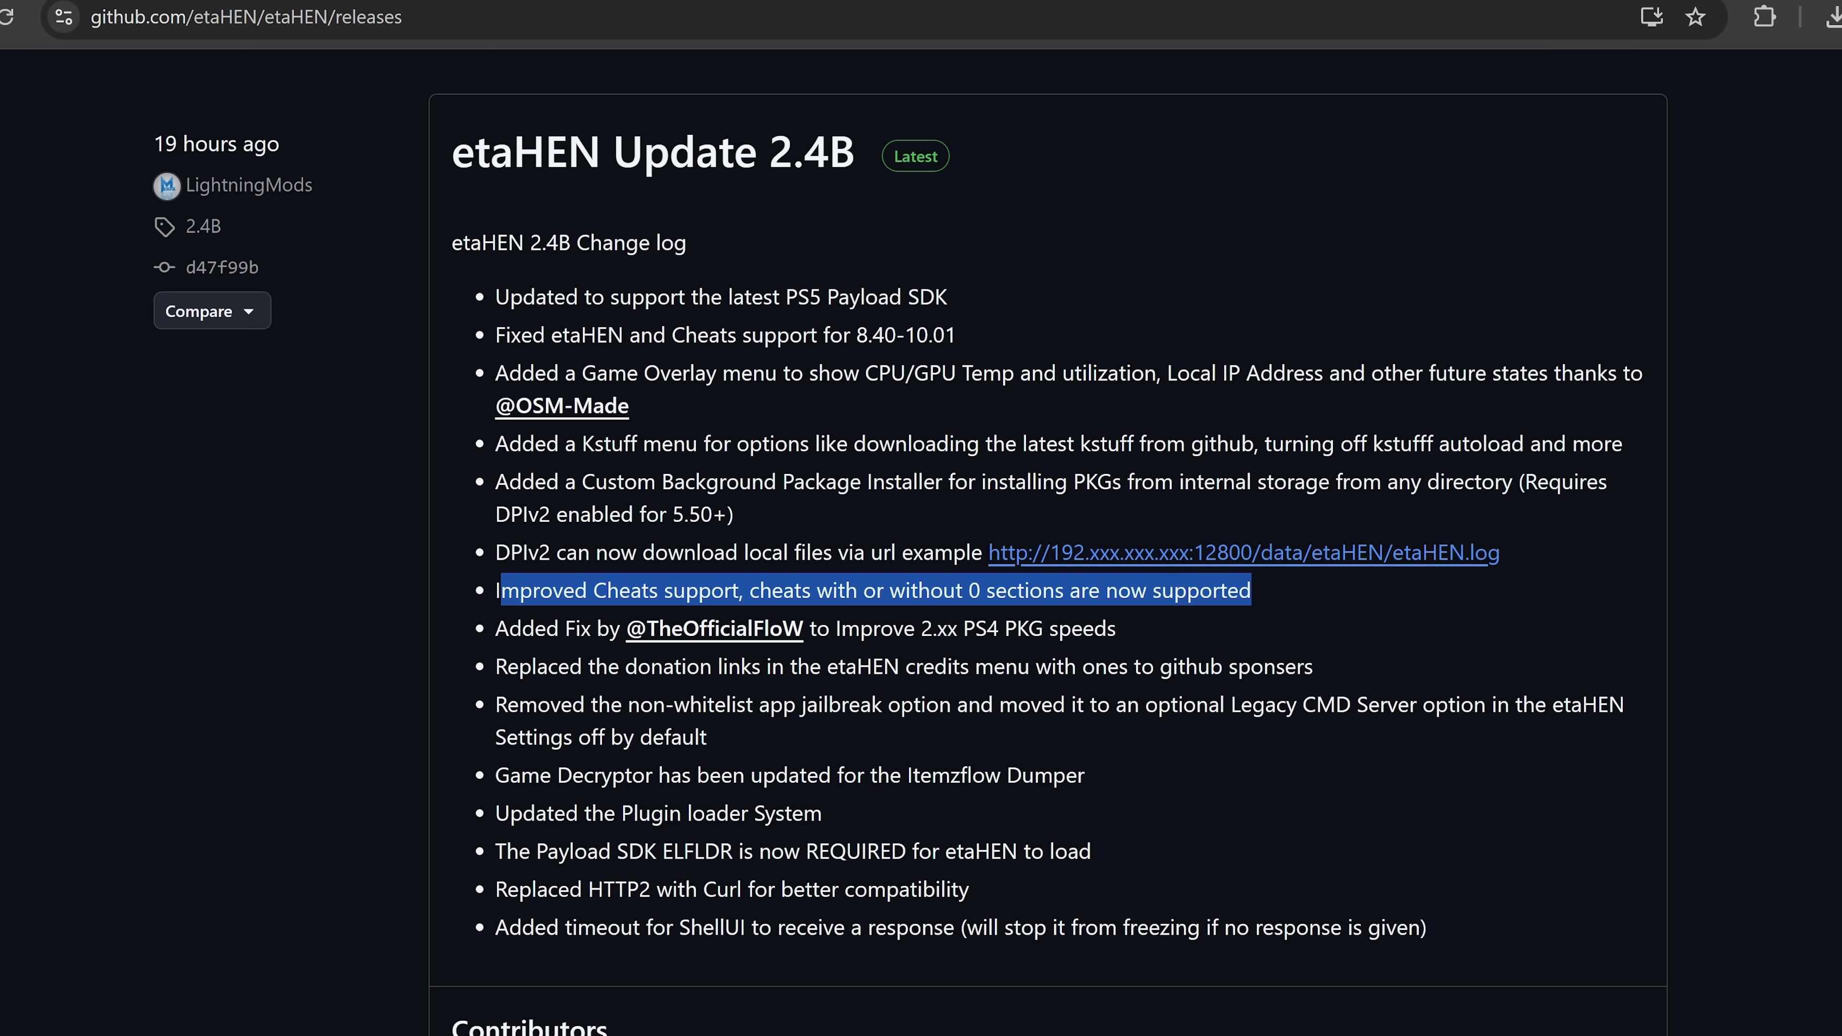
scroll(1155, 647, down, 2)
click(1155, 647)
drag(494, 502, 1164, 491)
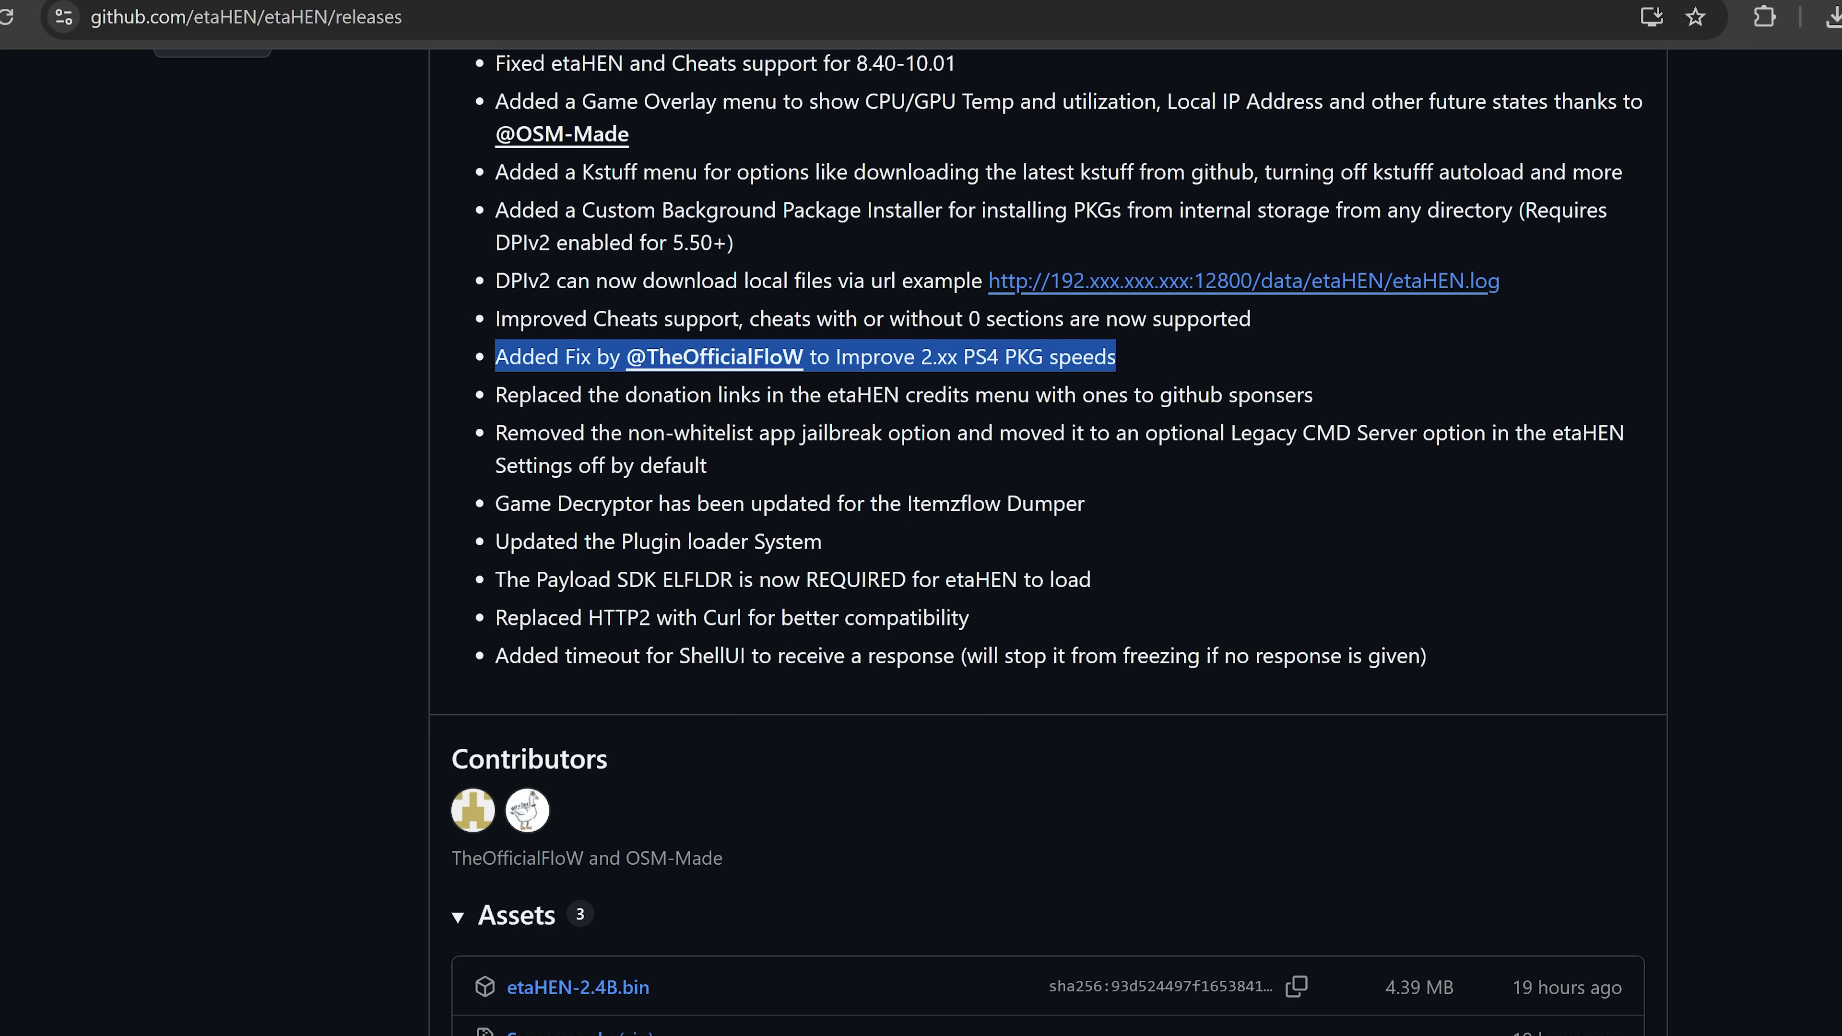
drag(495, 502, 1085, 506)
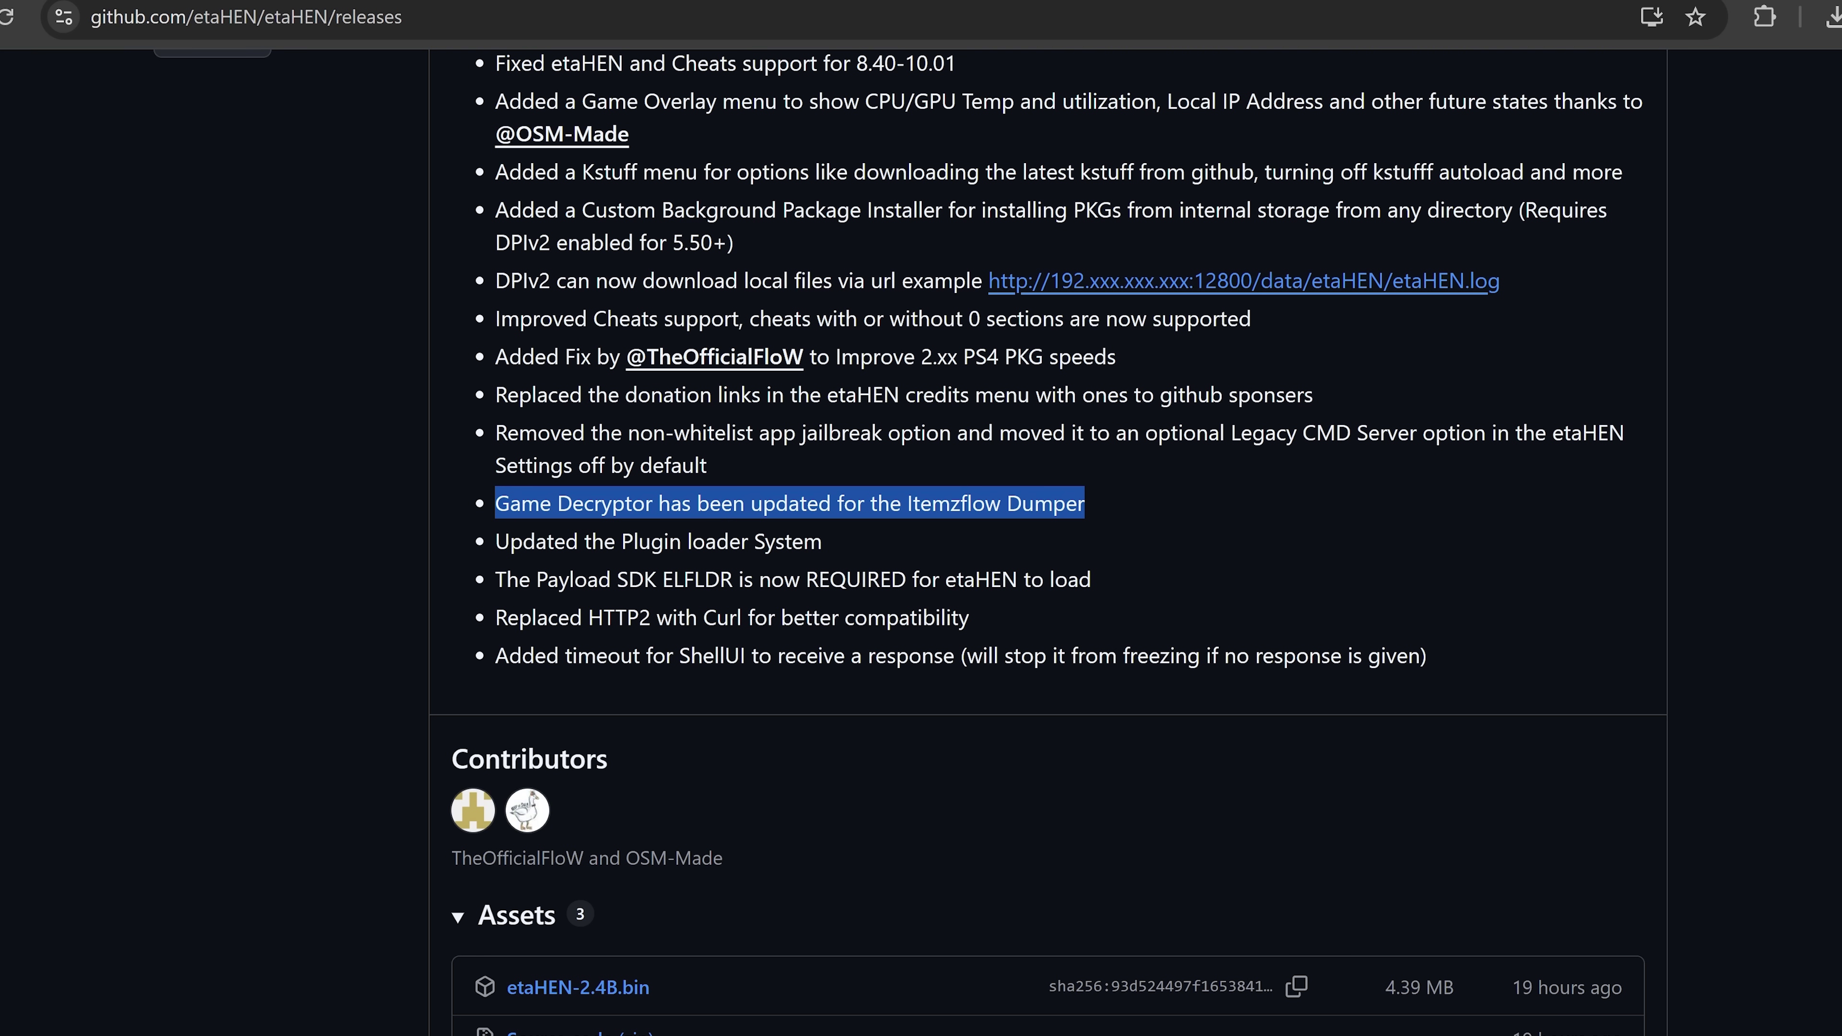
Highlight the Payload SDK ELFLDR requirement and the ShellUI response timeout entries in the etaHEN 2.4B change log.
scroll(811, 569, down, 2)
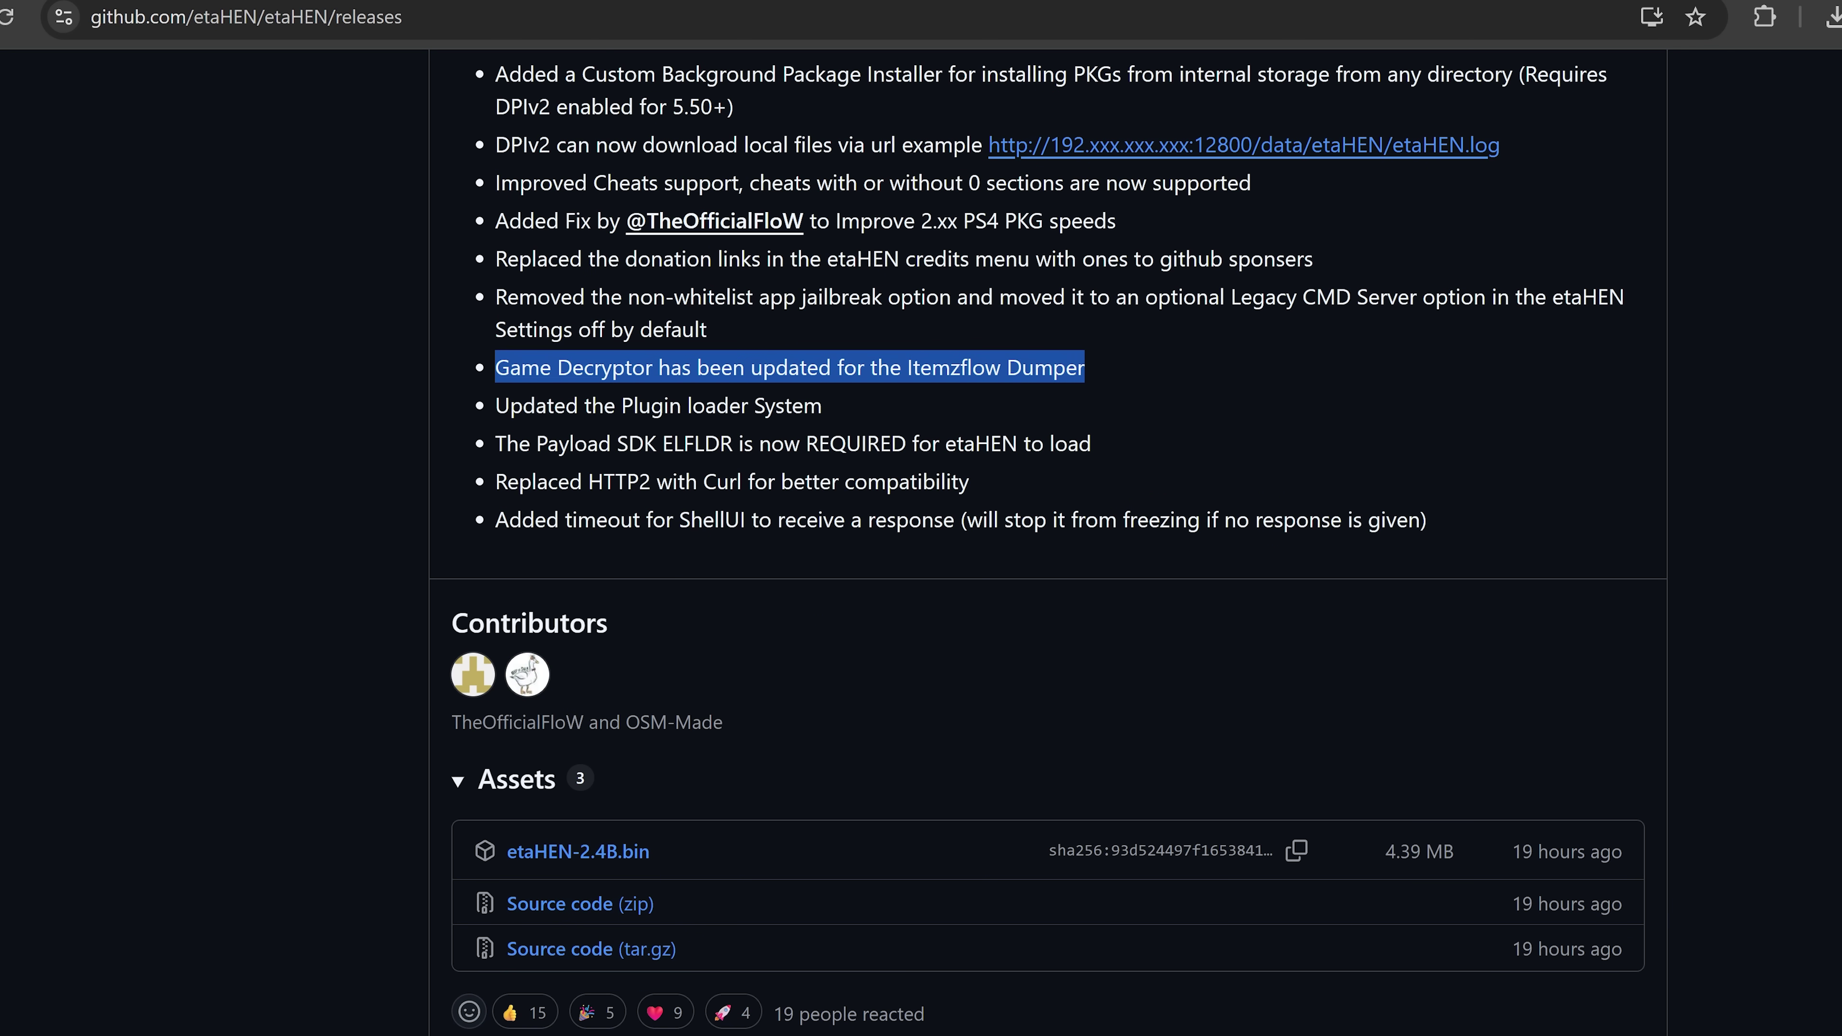
drag(496, 443, 1371, 434)
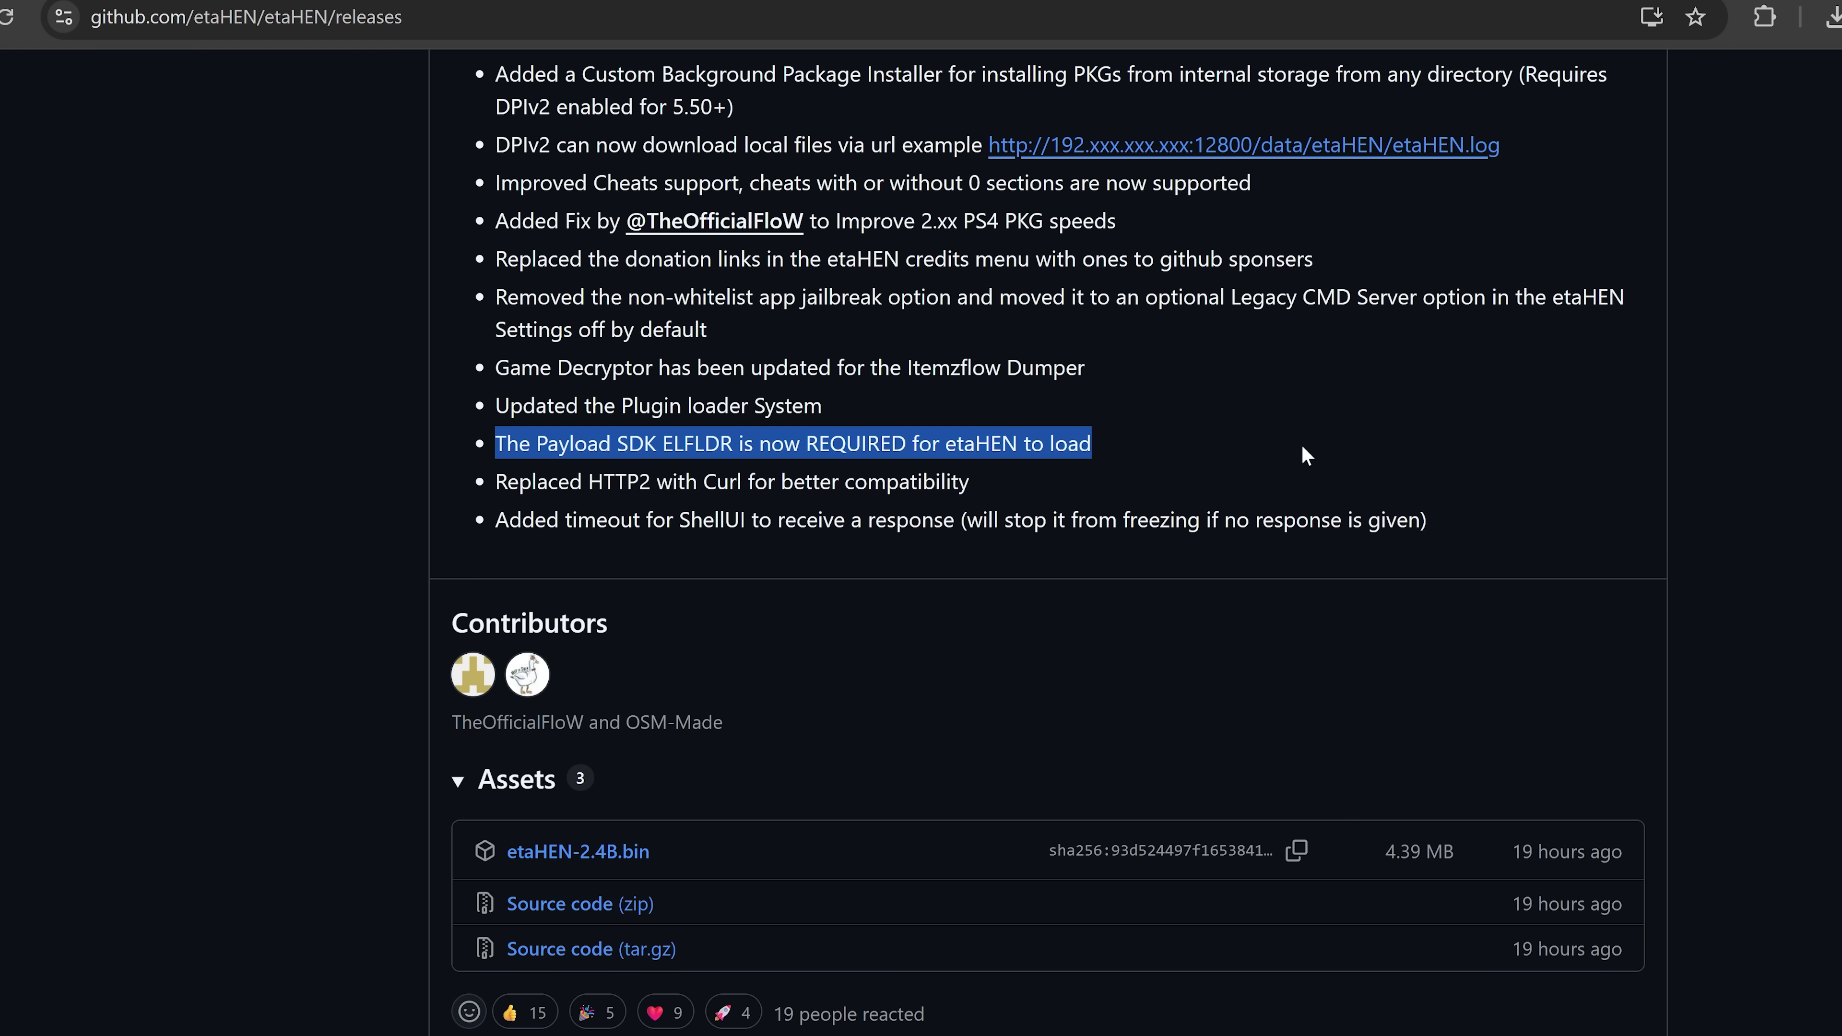
drag(1291, 442, 482, 444)
click(421, 517)
drag(496, 524, 1572, 535)
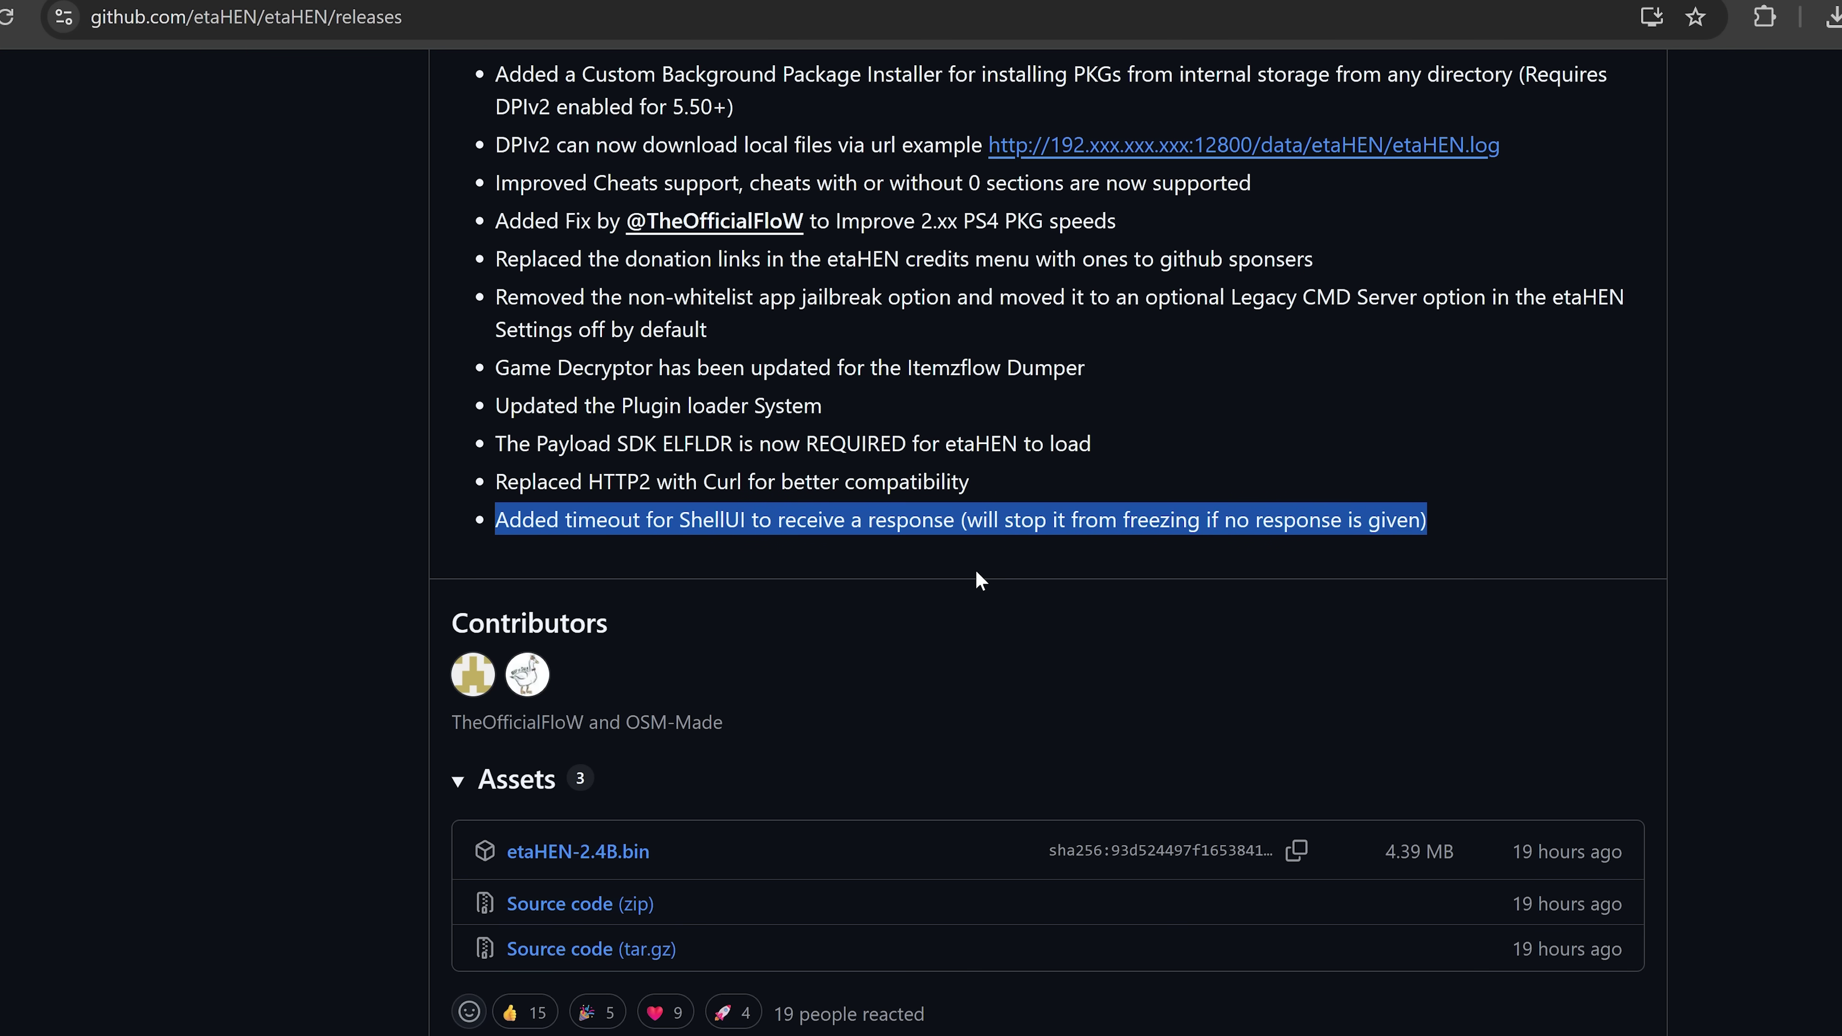
scroll(1275, 580, up, 2)
drag(497, 655, 1607, 665)
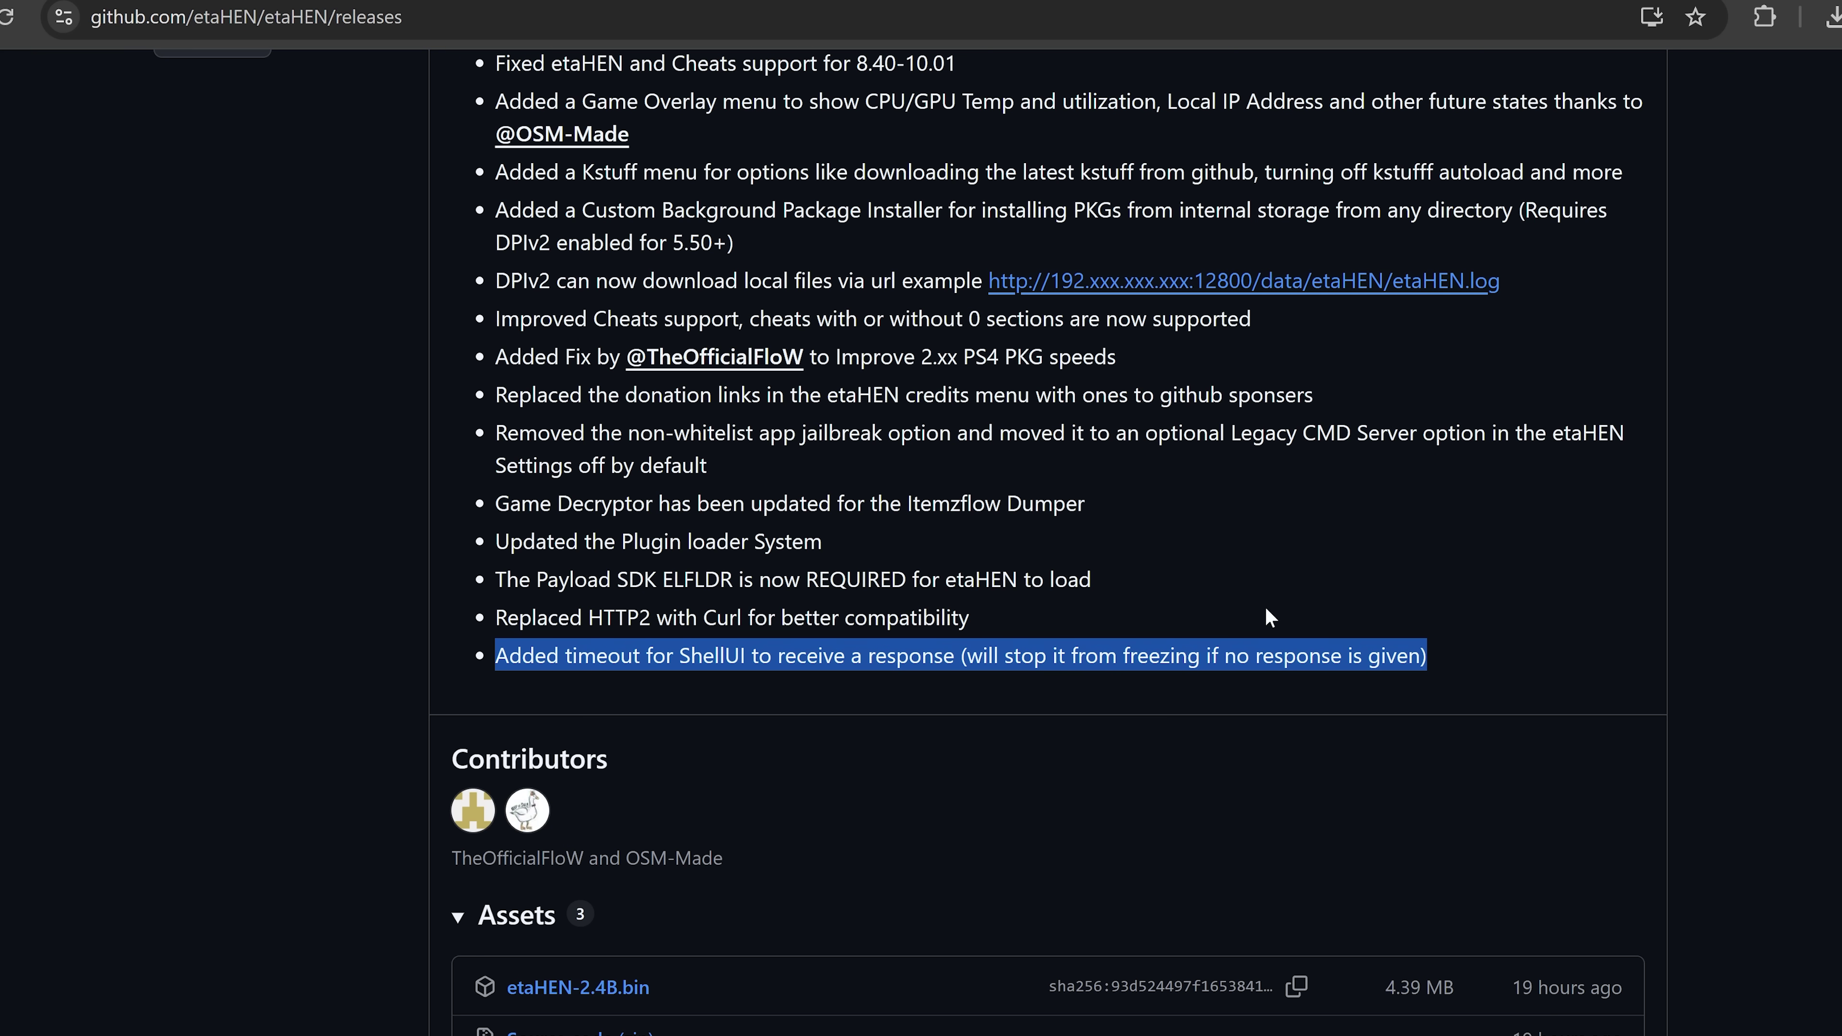
Look over the etaHEN 2.4B release assets, return to the start of its change log, and clear the text highlight.
scroll(1088, 579, up, 2)
scroll(1081, 580, down, 2)
scroll(1081, 580, down, 5)
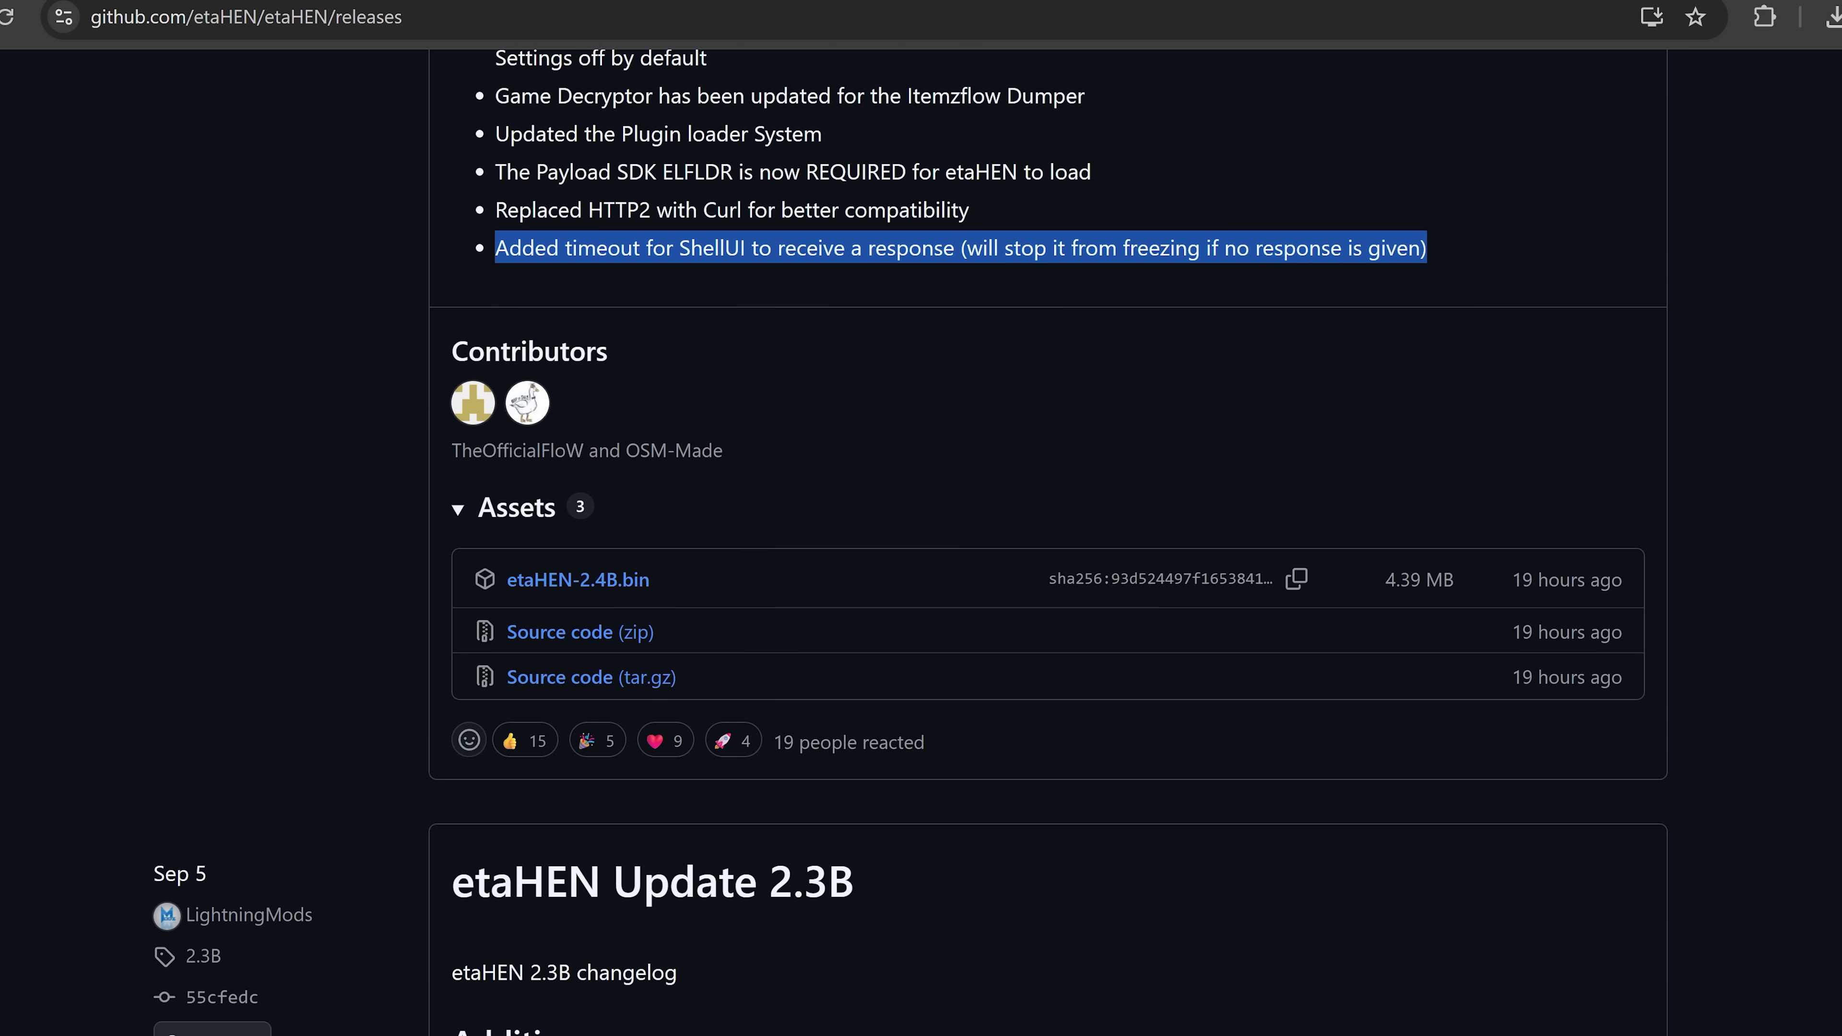
scroll(1000, 580, up, 8)
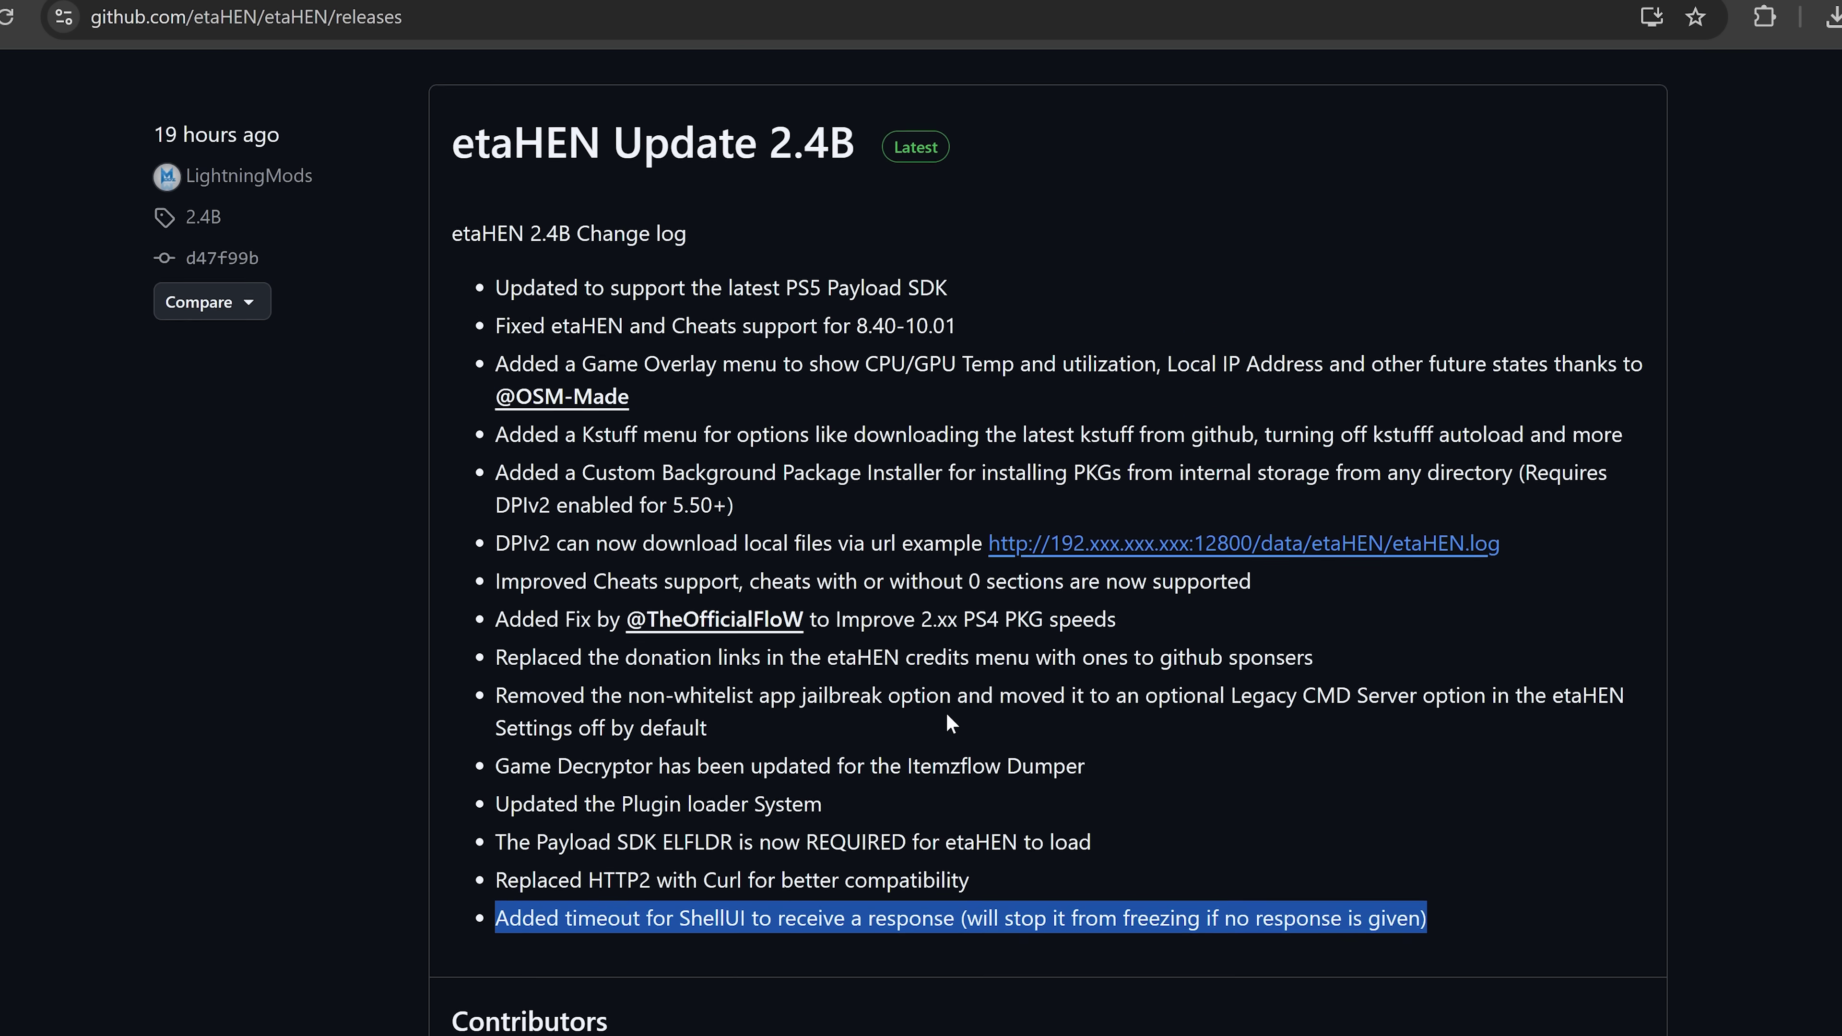
click(653, 251)
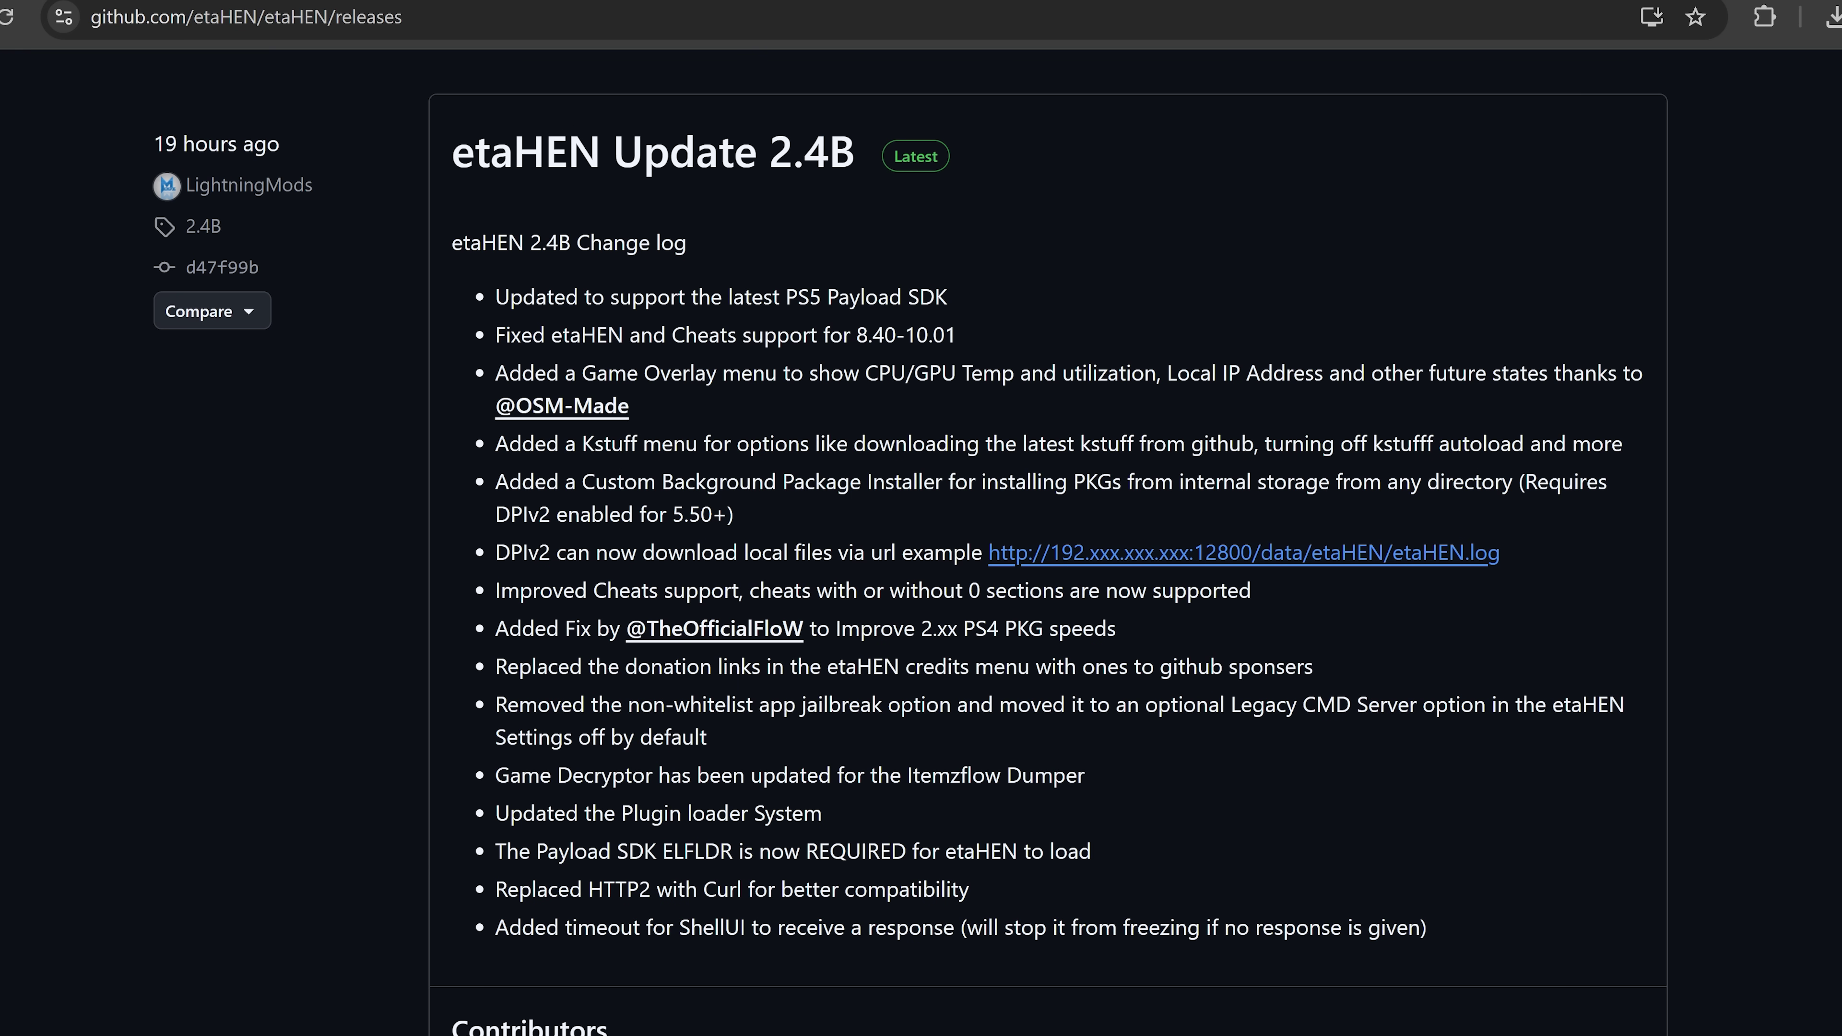